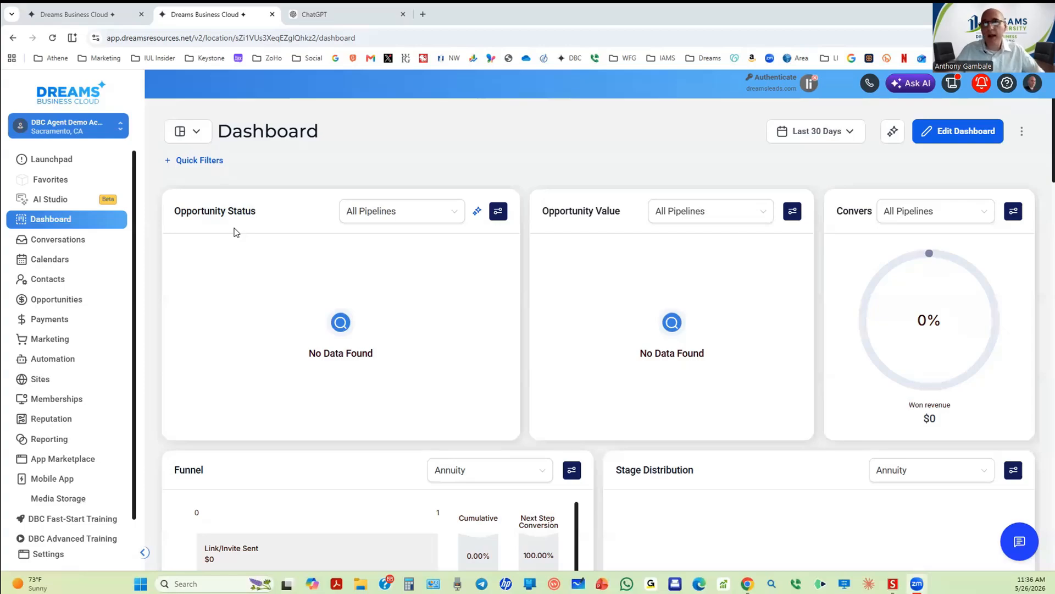
# Step: Switch from the Dreams Business Cloud dashboard to the blank ChatGPT new chat
pyautogui.click(345, 15)
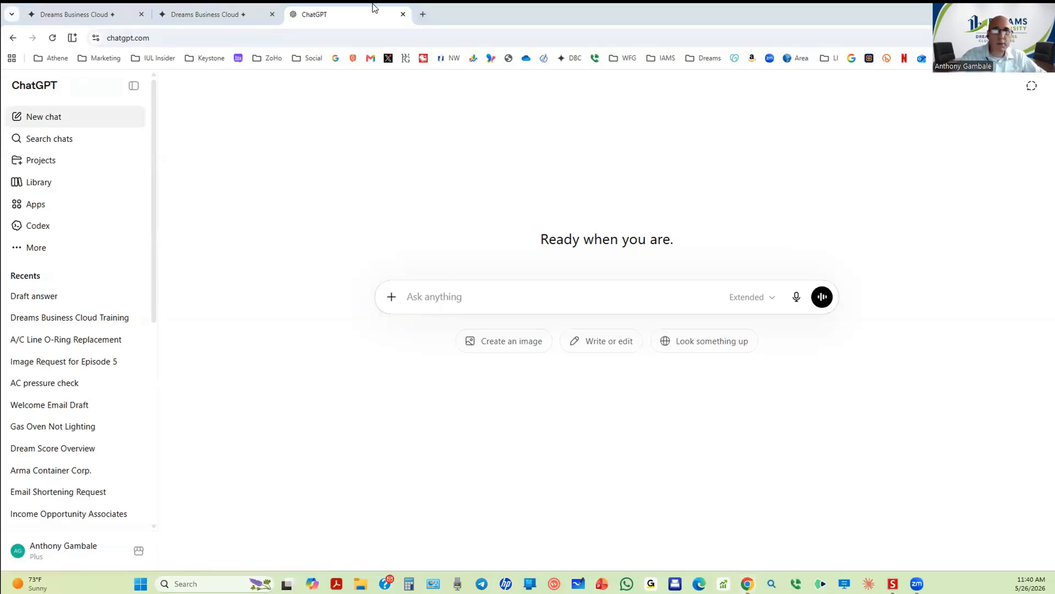
# Step: Open Google Drive in a new tab through the Google apps grid
pyautogui.click(422, 14)
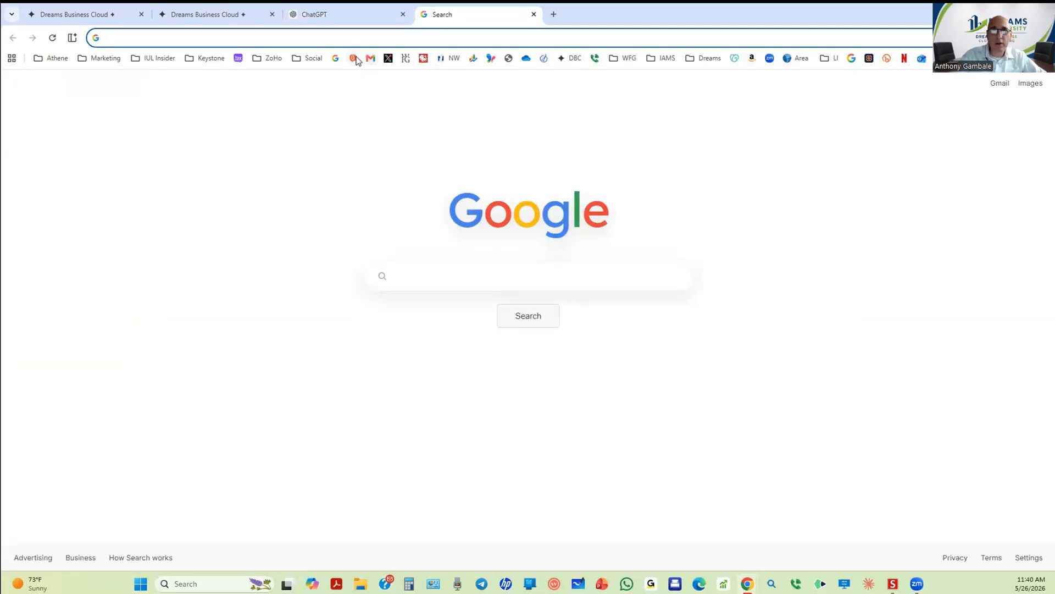
pyautogui.click(335, 60)
pyautogui.click(1009, 88)
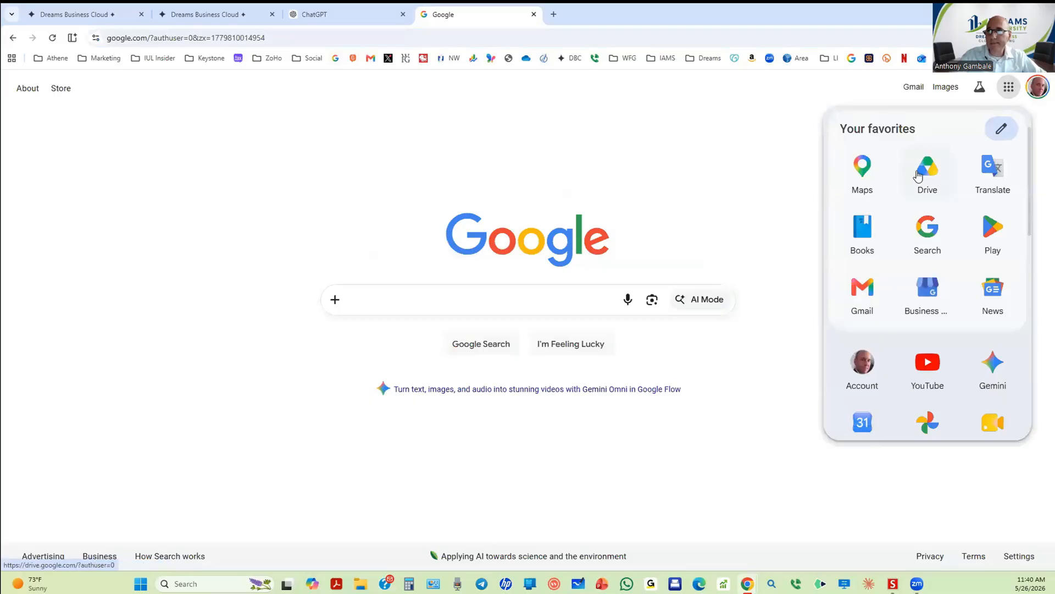
pyautogui.click(926, 168)
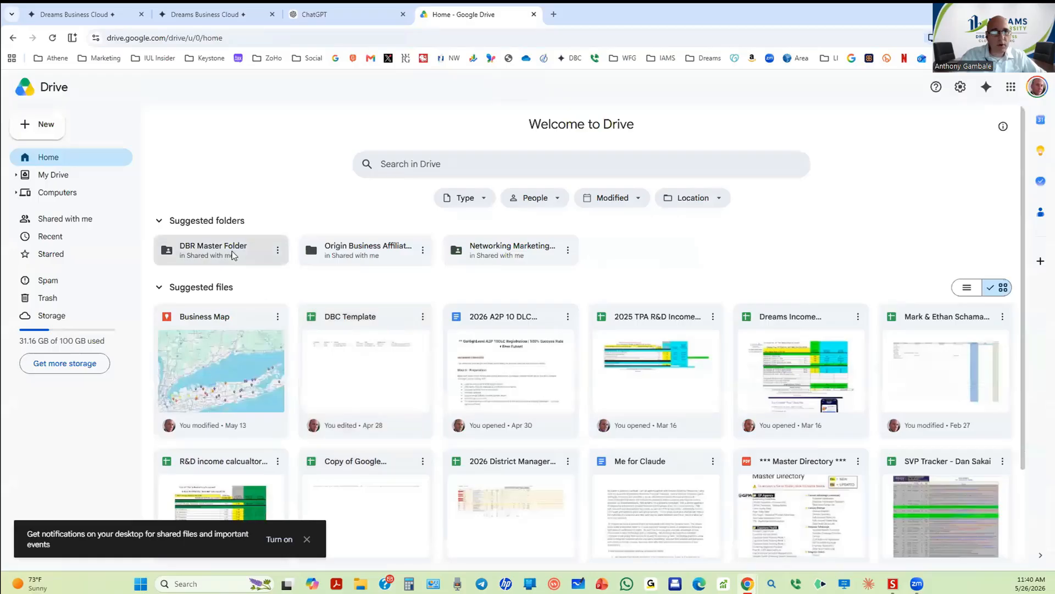
# Step: Open the DBR Master Folder, highlight its web address, and return to ChatGPT
pyautogui.click(234, 255)
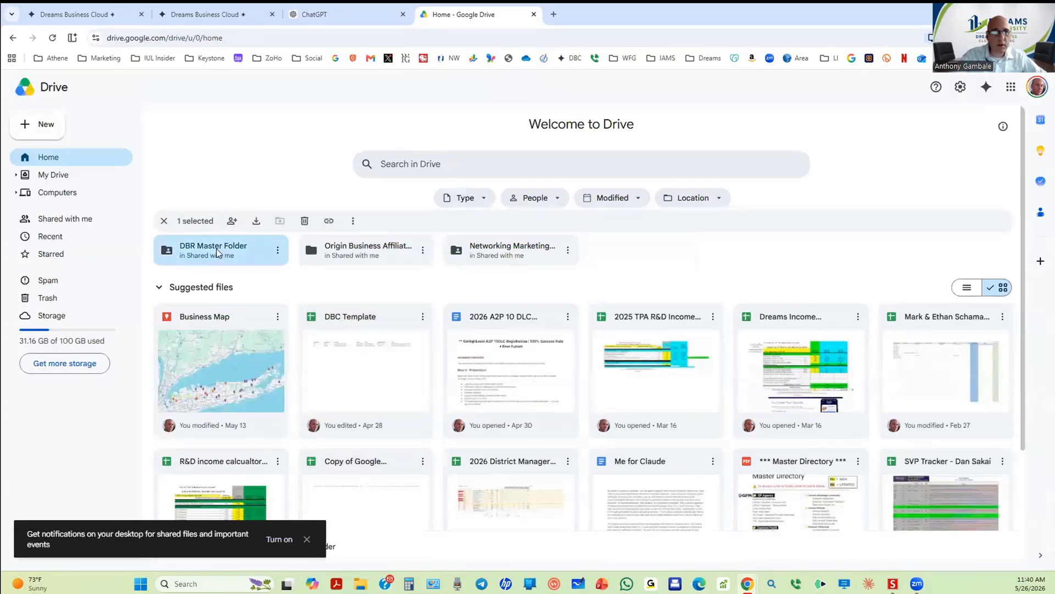
pyautogui.doubleClick(217, 253)
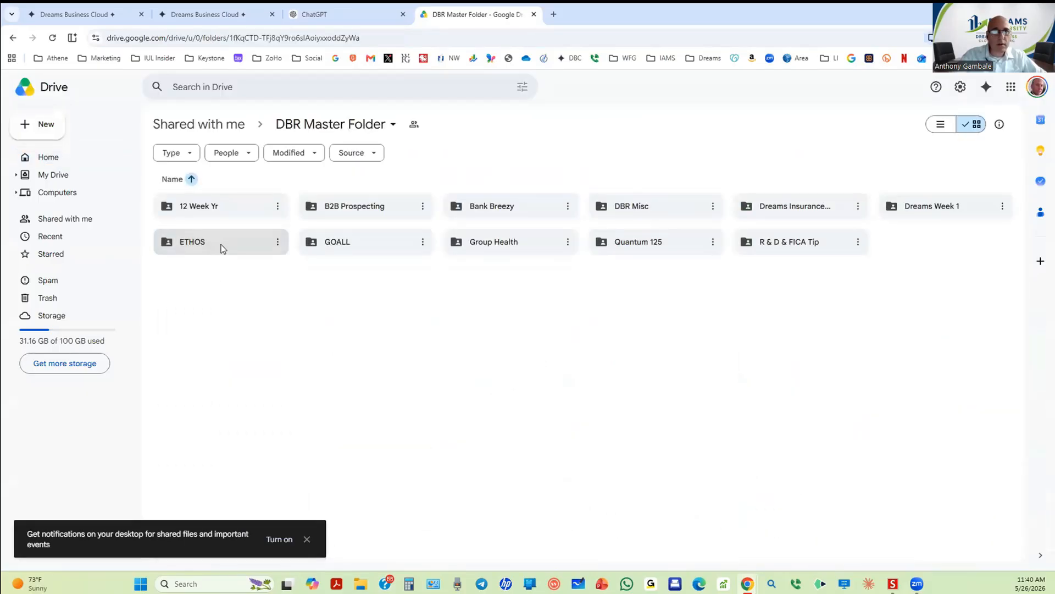
pyautogui.click(434, 34)
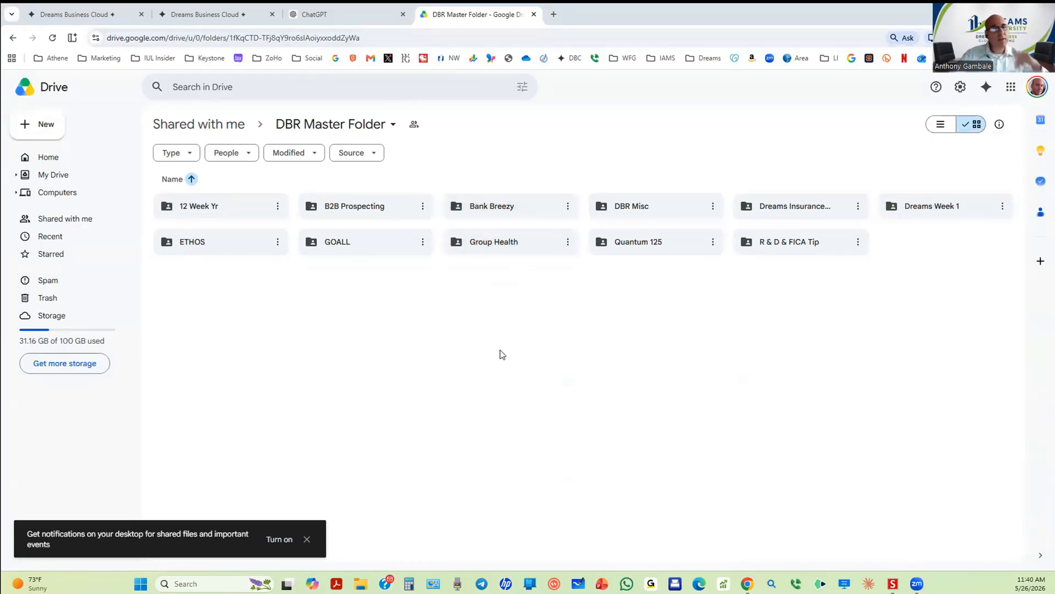
pyautogui.click(350, 16)
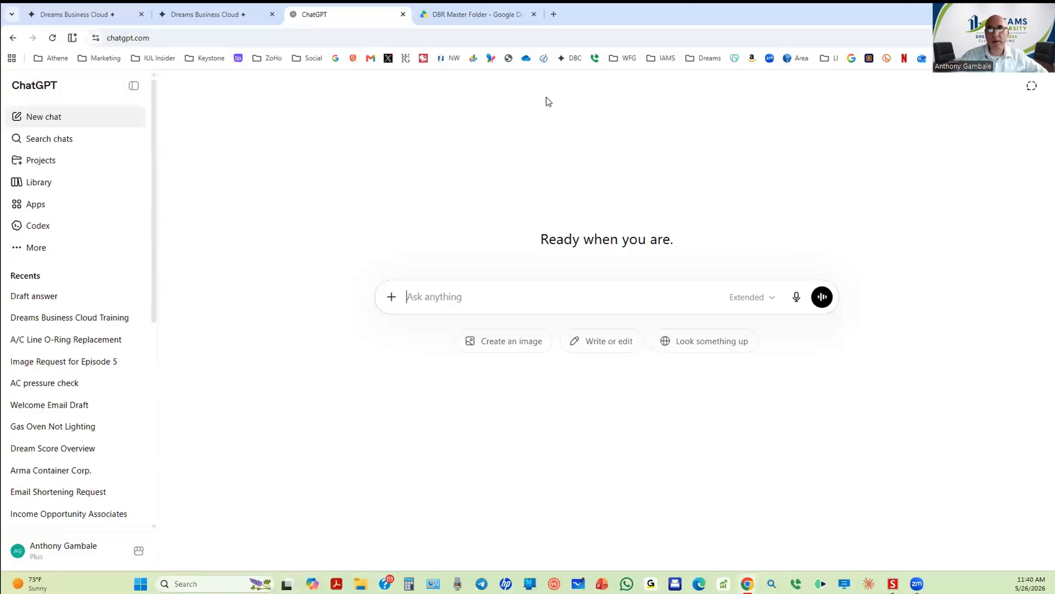
# Step: Open Dreams Business Resources from the bookmarks in a new tab and sign in
pyautogui.click(553, 14)
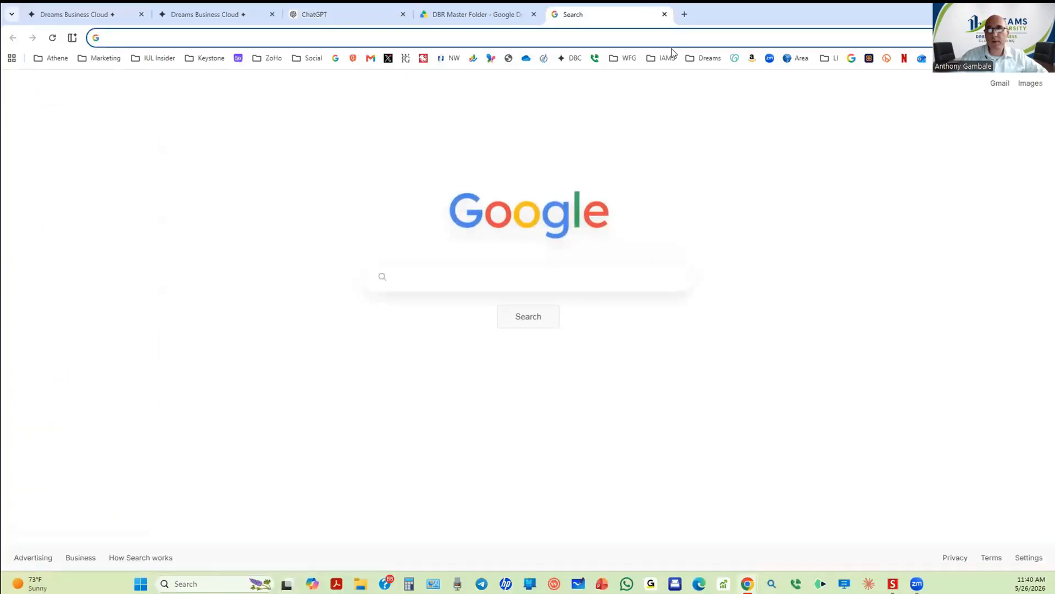
pyautogui.click(706, 57)
pyautogui.click(730, 137)
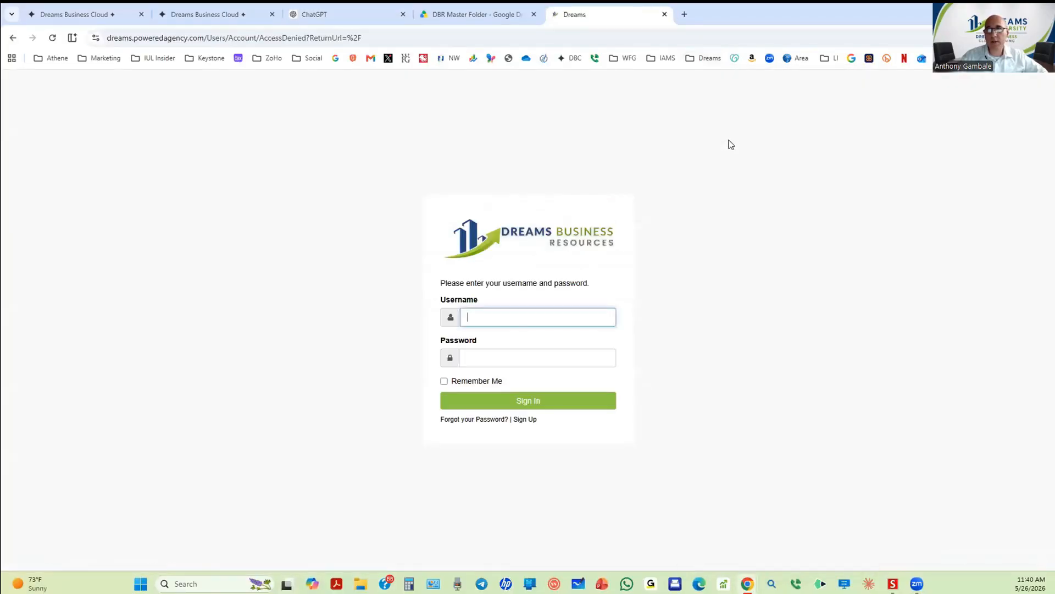
pyautogui.click(575, 404)
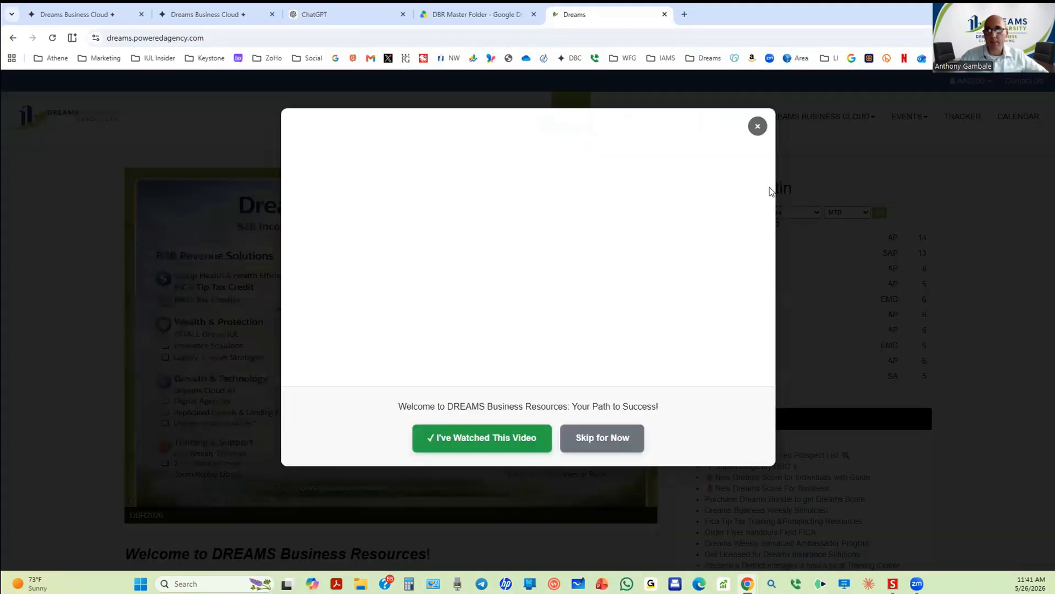
# Step: Dismiss the welcome video and open New Dreams Score For Business from Quick Links
pyautogui.click(756, 125)
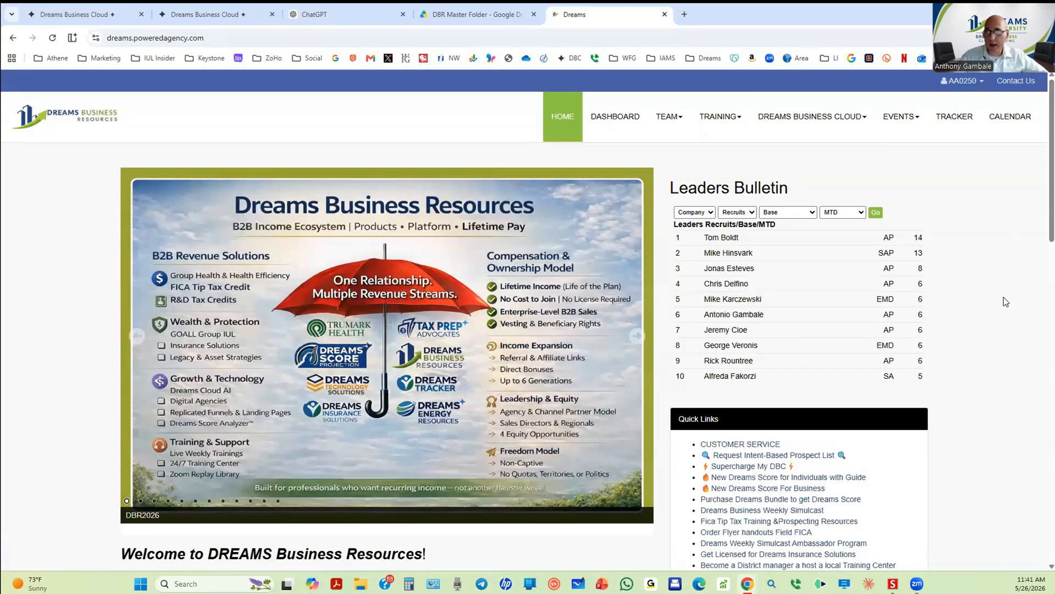
pyautogui.scroll(-5, 1005, 301)
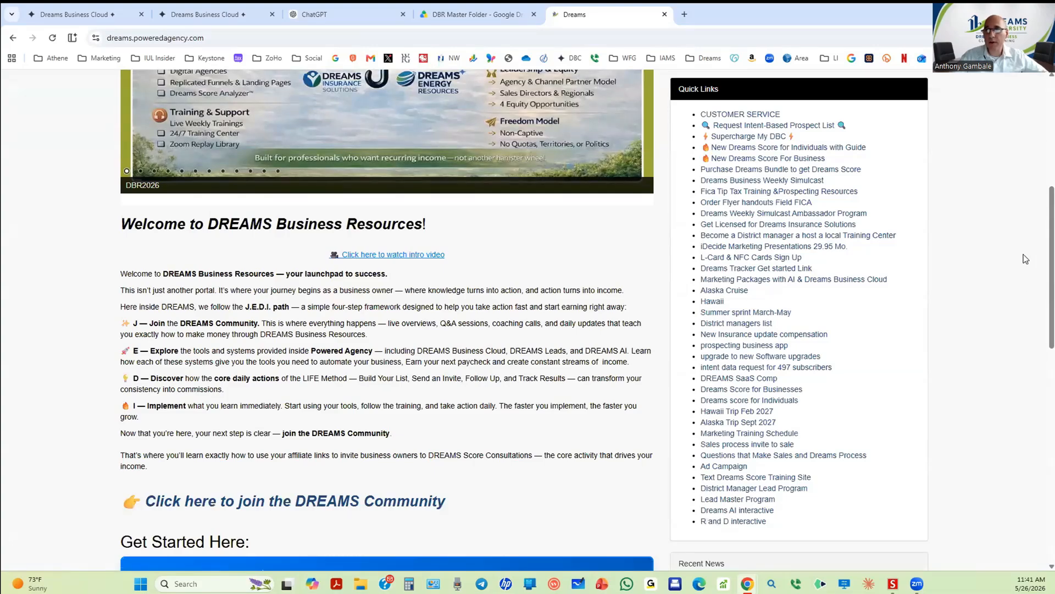
pyautogui.click(778, 160)
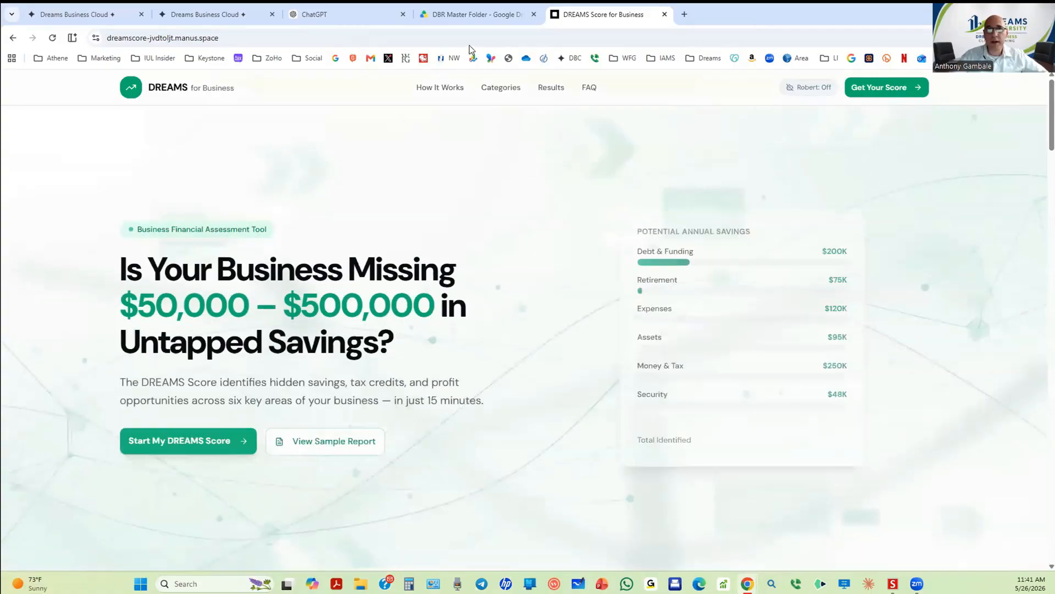
pyautogui.click(458, 44)
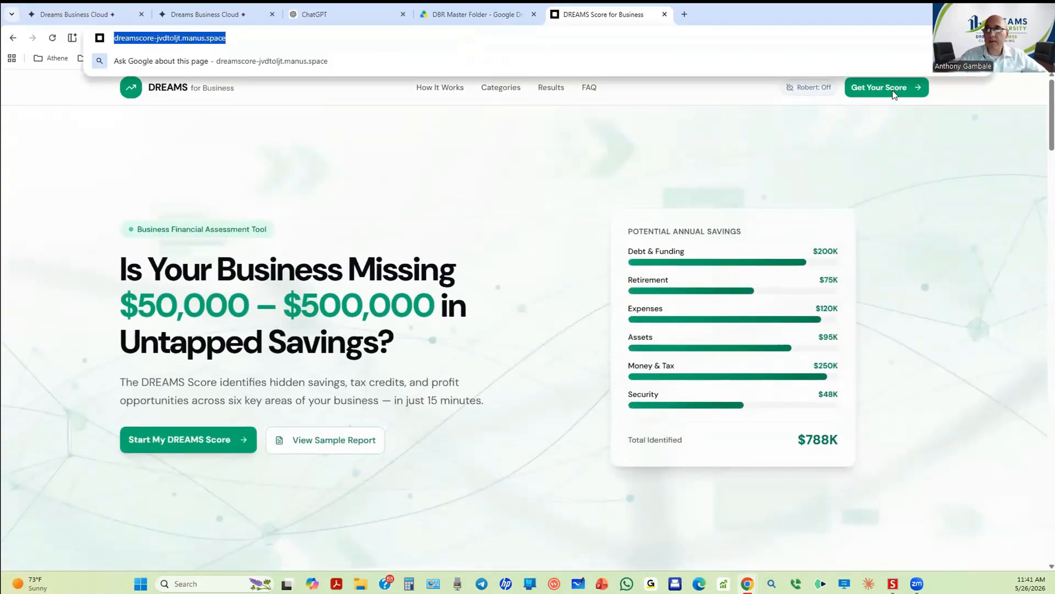
pyautogui.click(585, 167)
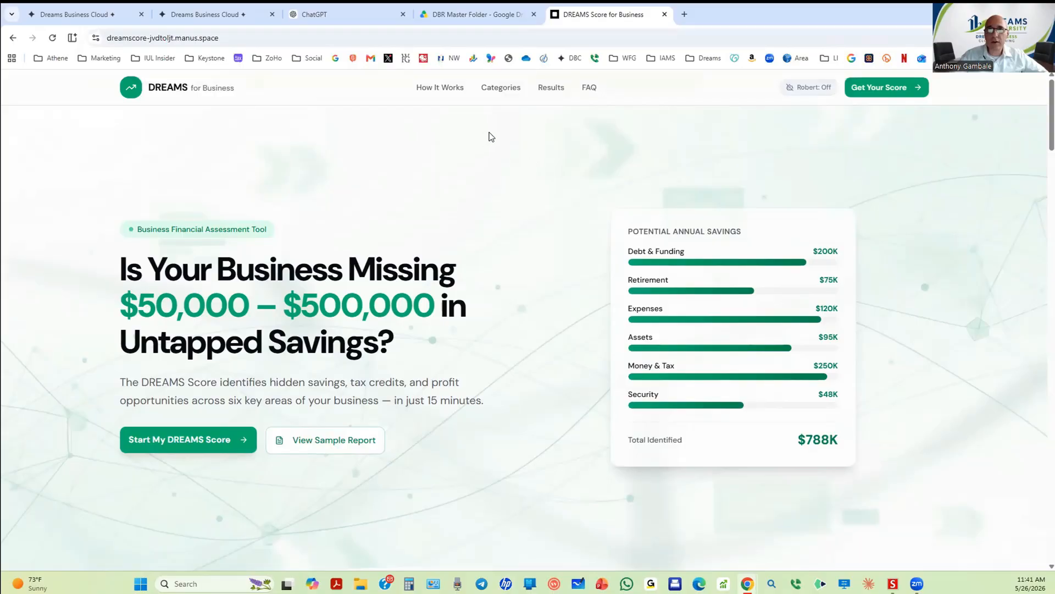
pyautogui.scroll(-5, 522, 192)
pyautogui.scroll(-10, 553, 325)
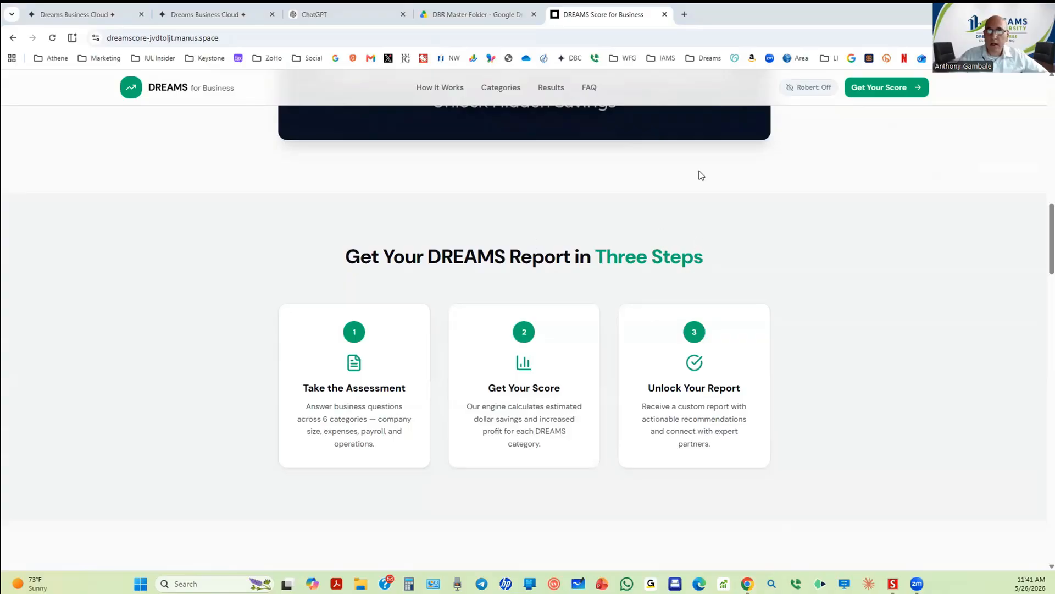
pyautogui.scroll(10, 559, 139)
pyautogui.scroll(5, 567, 125)
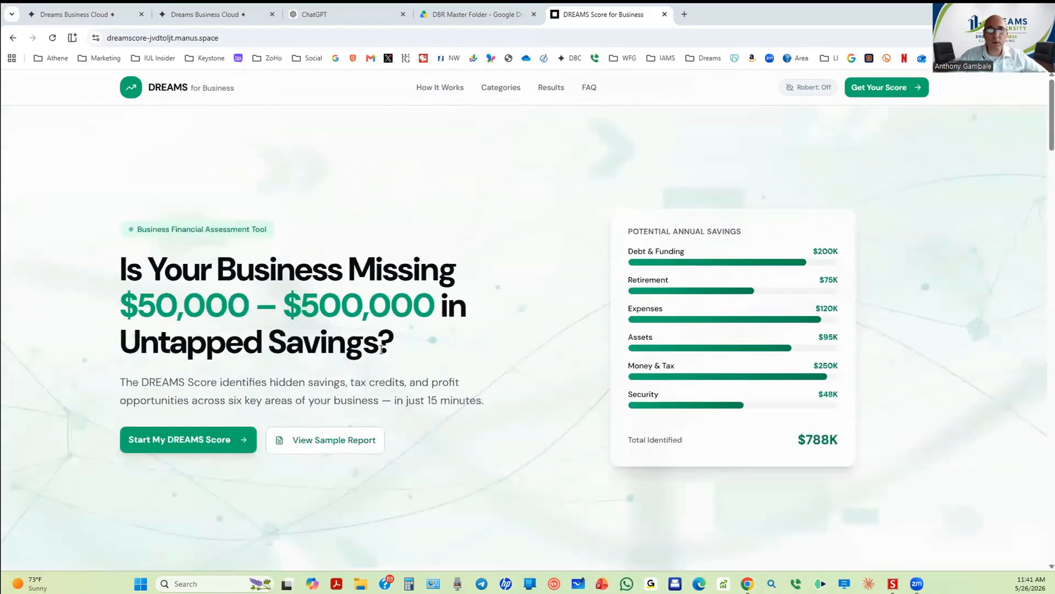
# Step: Open and skim the Peak Manufacturing sample report, then return to the ChatGPT chat
pyautogui.click(329, 446)
pyautogui.scroll(-6, 957, 388)
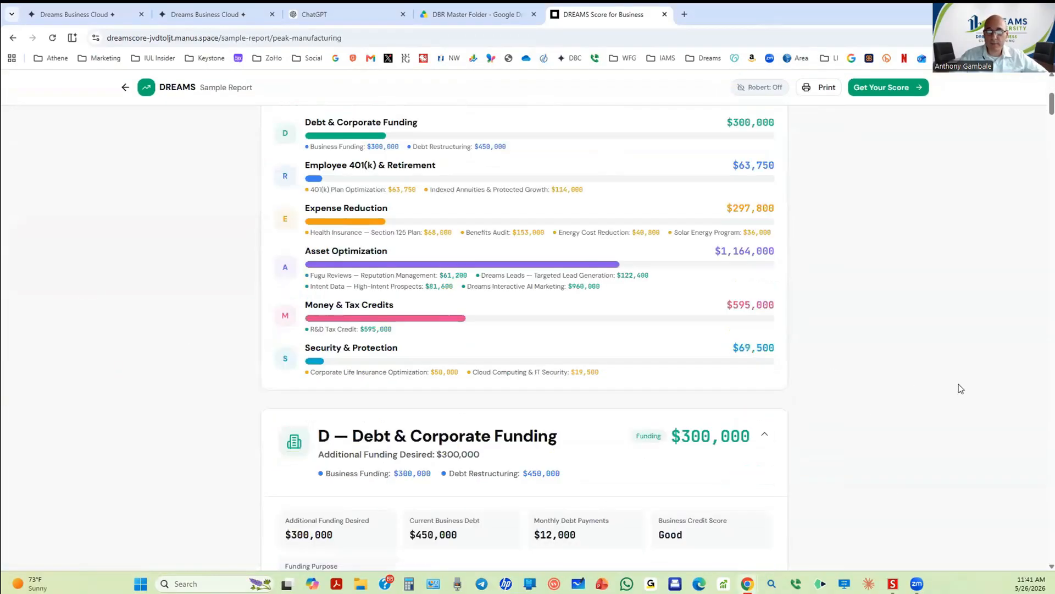
pyautogui.scroll(6, 387, 180)
pyautogui.scroll(-15, 387, 180)
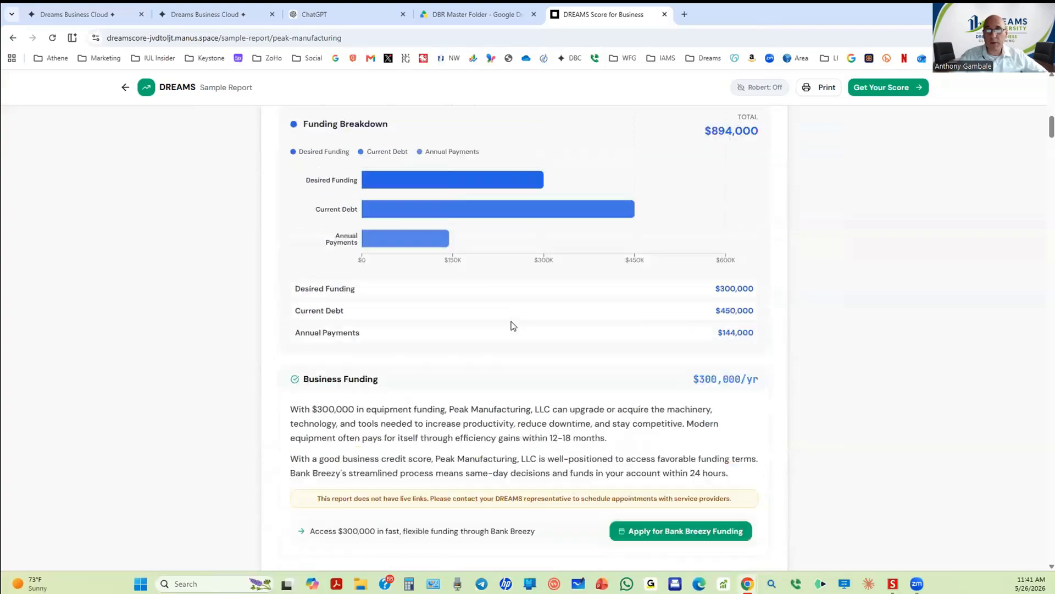
pyautogui.scroll(15, 511, 325)
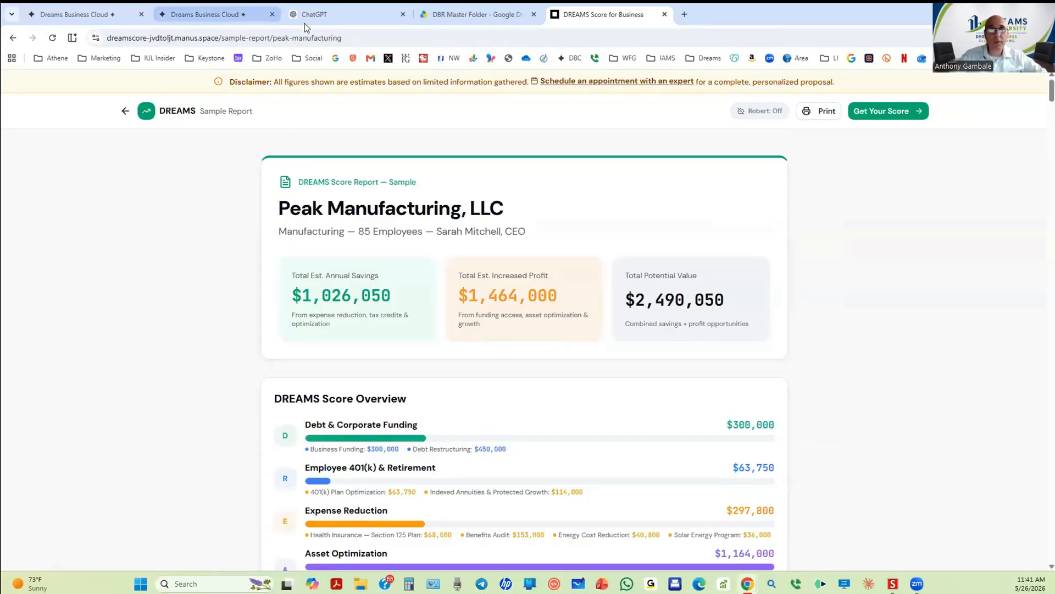
pyautogui.moveTo(520, 32)
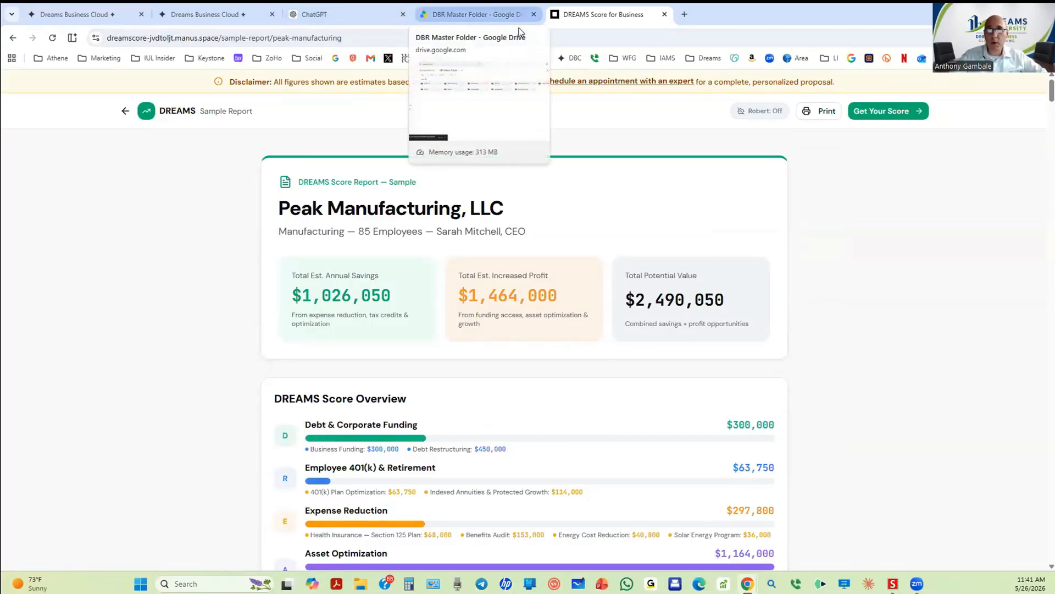
pyautogui.click(325, 12)
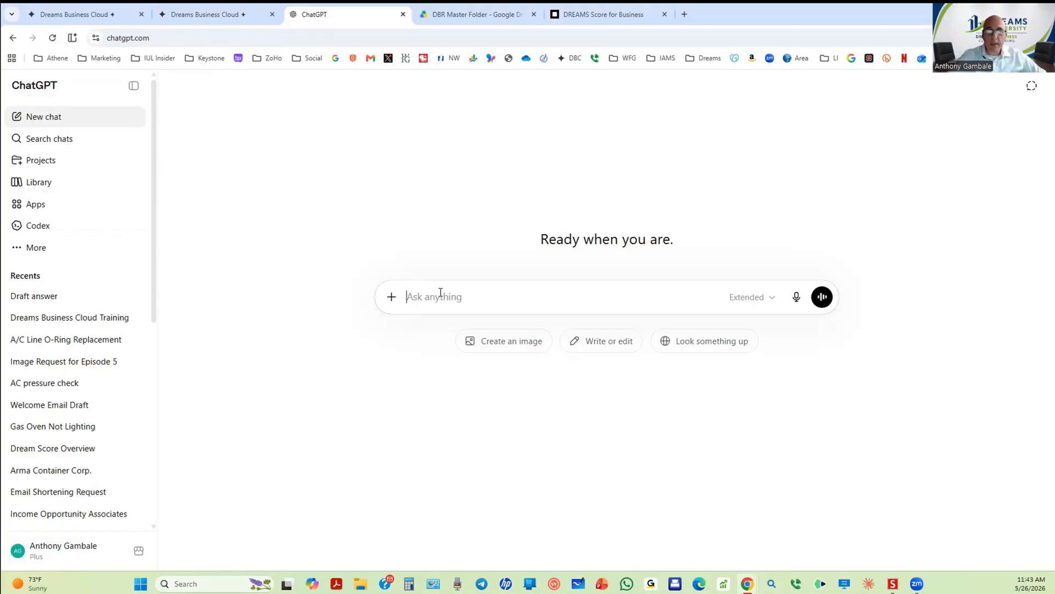
# Step: Dictate and send a request for a 10-day Dream Score campaign with 4 emails and three texts
pyautogui.press('super+h')
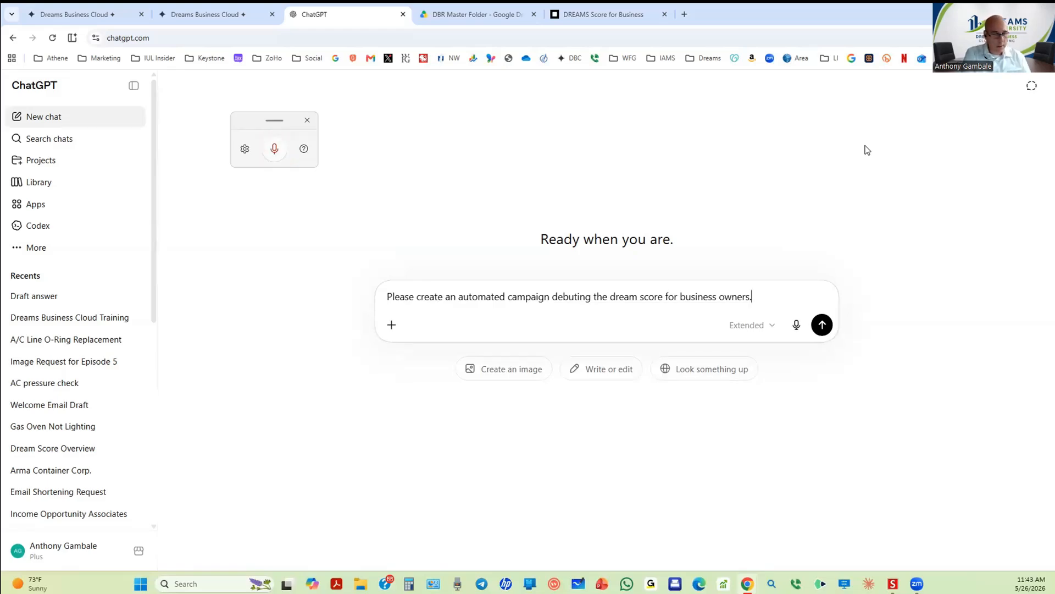
pyautogui.press('super+h')
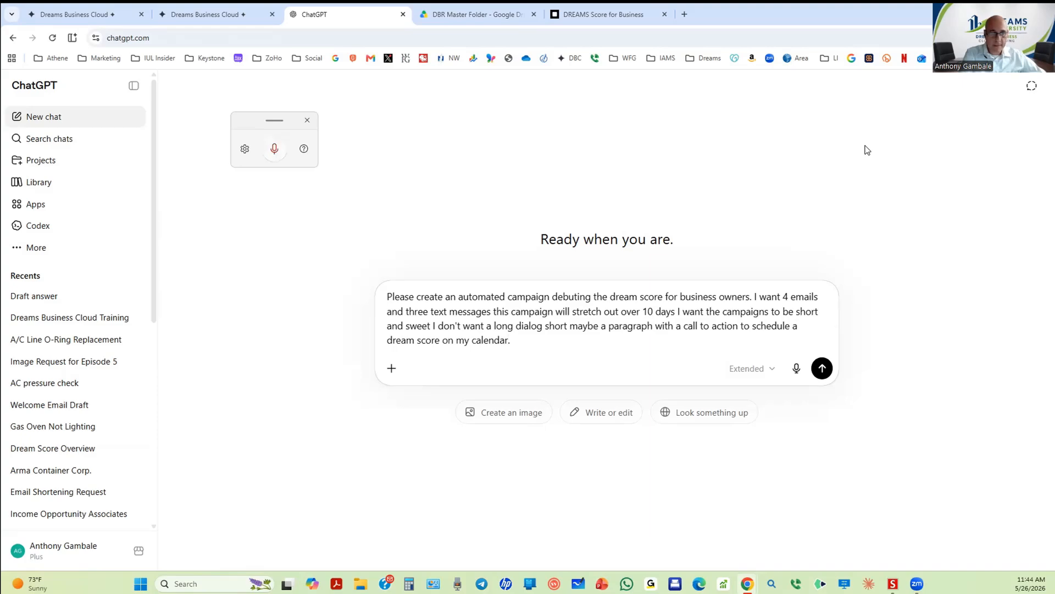
pyautogui.press('Return')
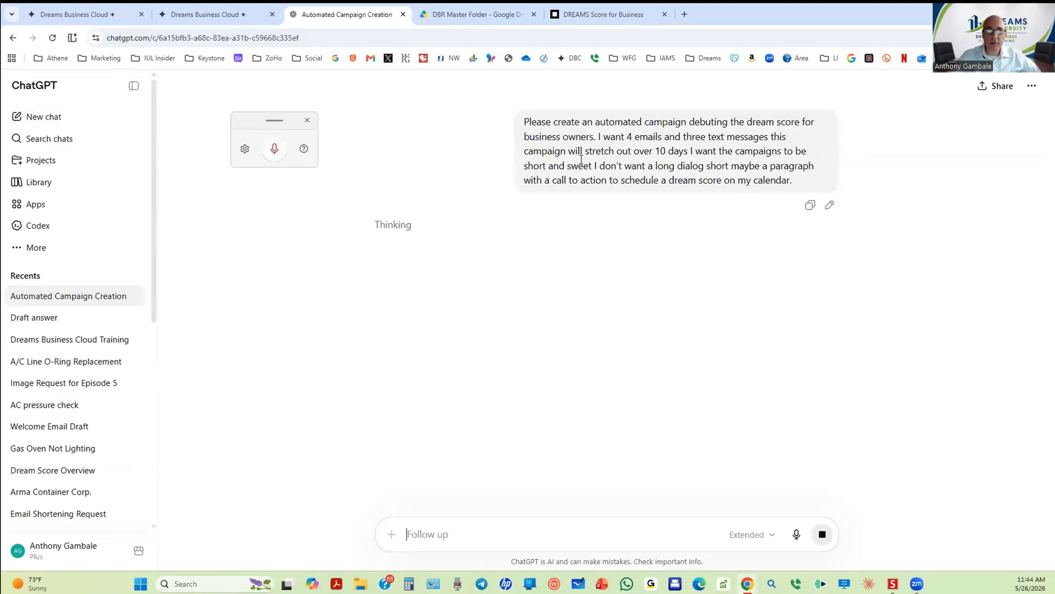
# Step: Close the voice typing panel and scroll the reply to the Day 1 email
pyautogui.click(308, 120)
pyautogui.scroll(-4, 333, 165)
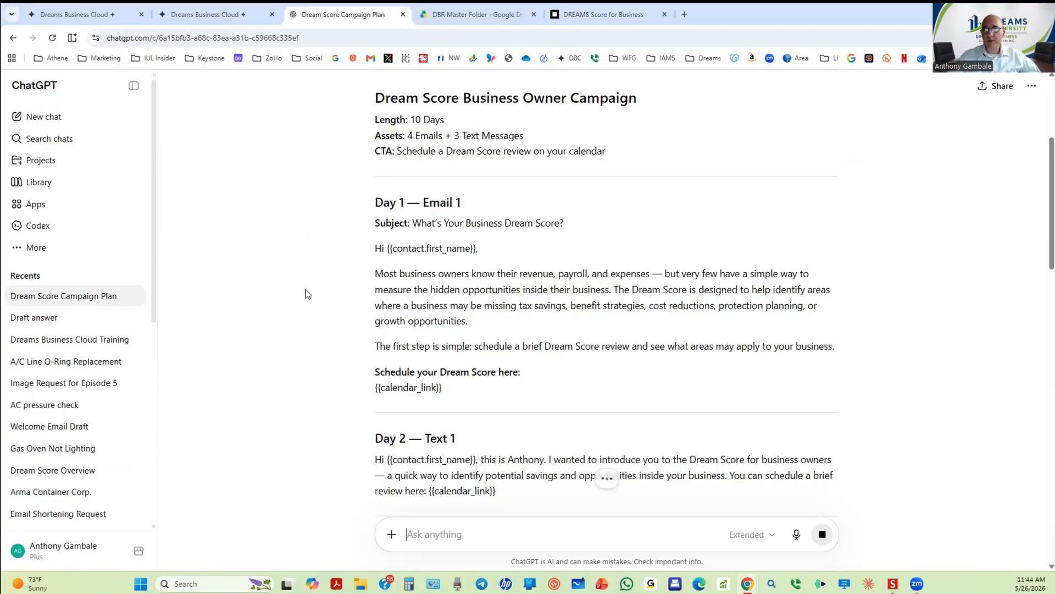
pyautogui.scroll(-4, 308, 297)
pyautogui.scroll(2, 308, 298)
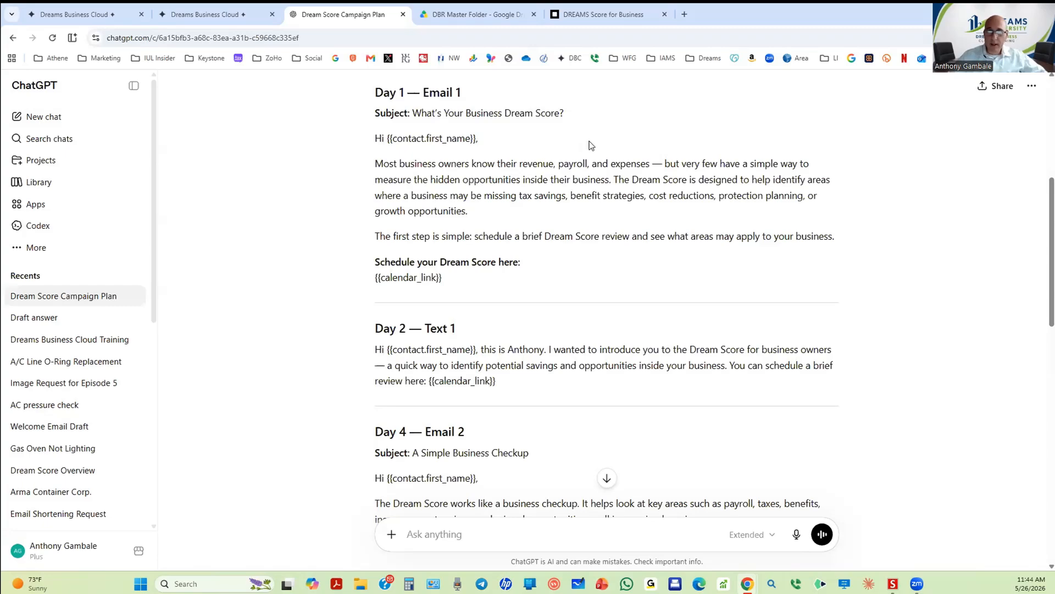
# Step: Highlight the Day 1 subject line 'What's Your Business Dream Score?' in the campaign plan
pyautogui.moveTo(847, 238); pyautogui.dragTo(361, 144)
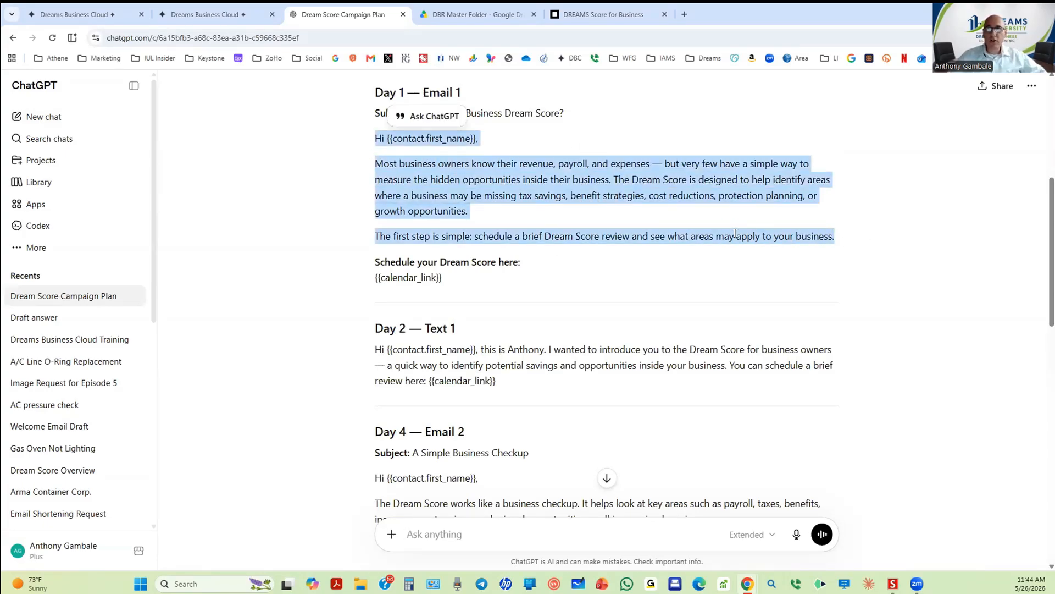
pyautogui.click(921, 237)
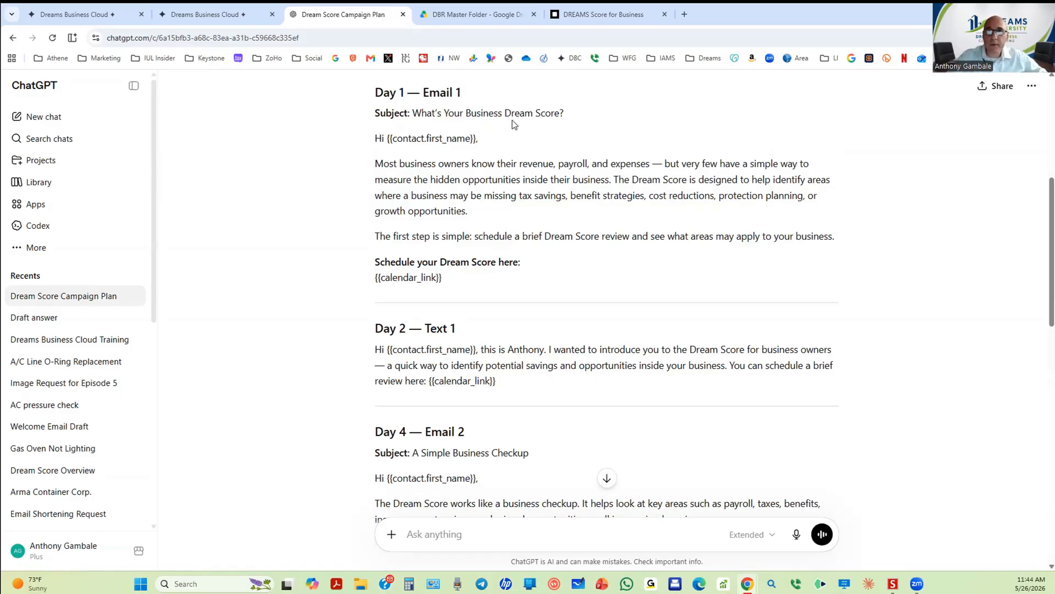
pyautogui.moveTo(419, 112); pyautogui.dragTo(428, 112)
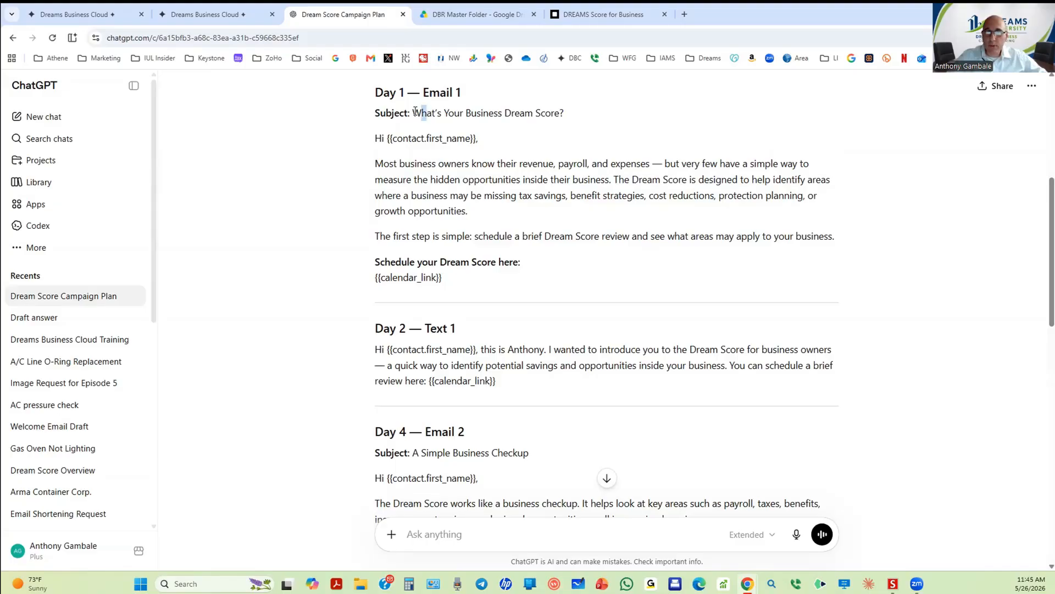
pyautogui.moveTo(416, 112); pyautogui.dragTo(573, 113)
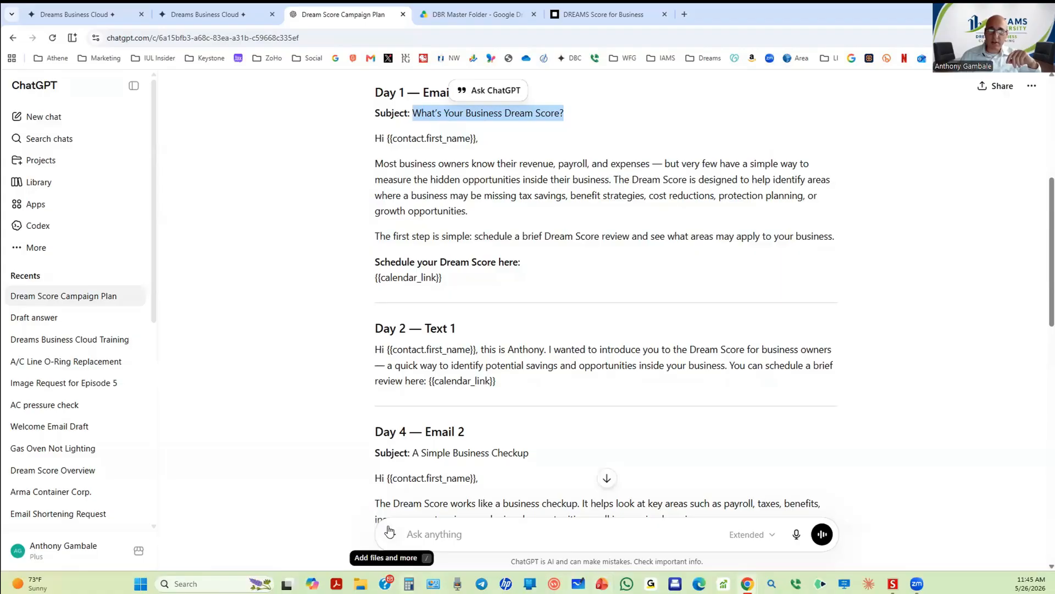
pyautogui.scroll(-4, 434, 436)
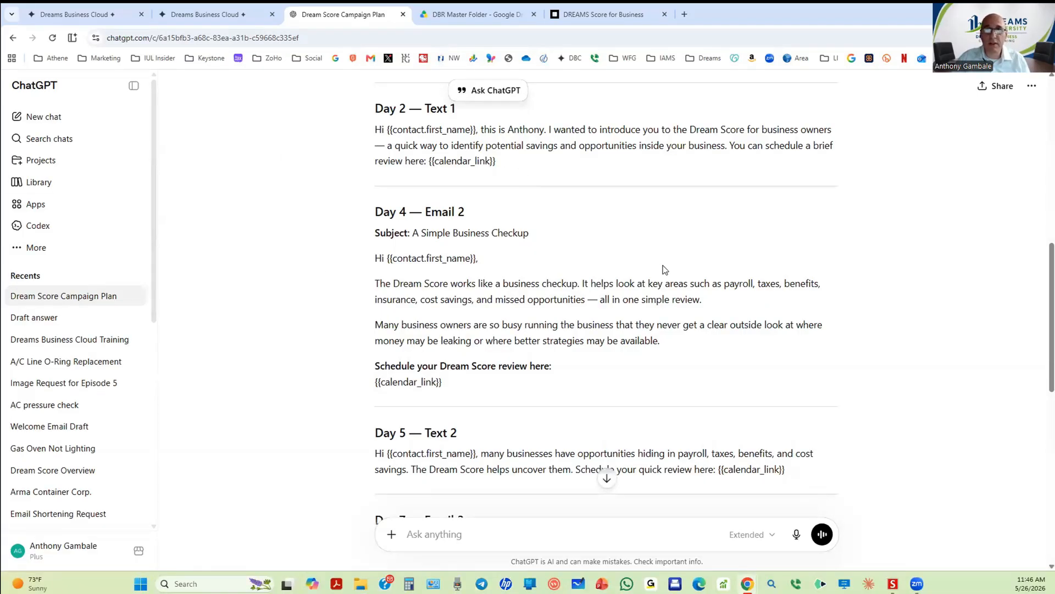
pyautogui.scroll(4, 667, 270)
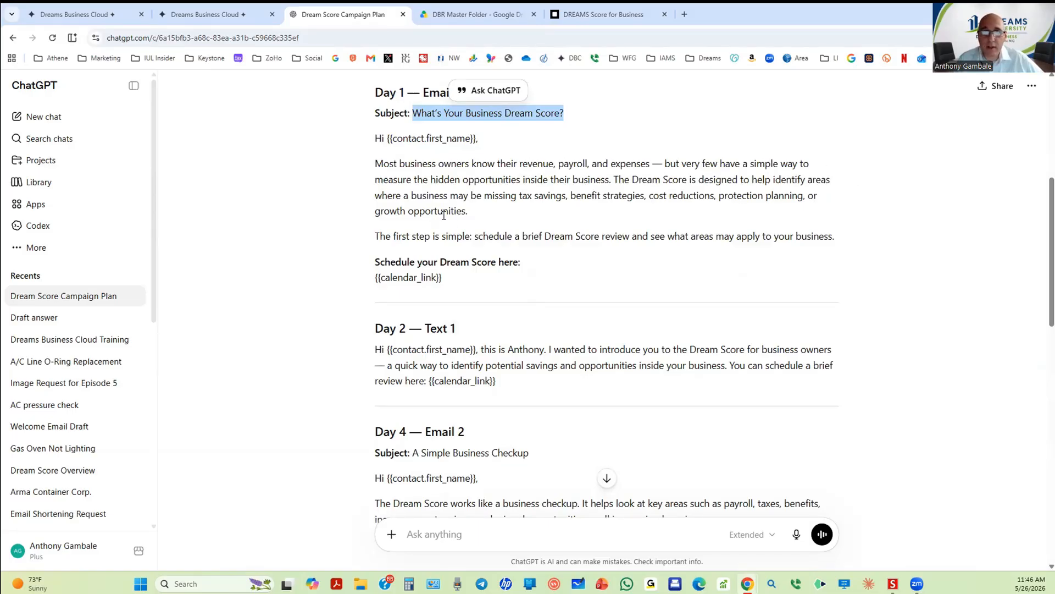
pyautogui.scroll(-2, 587, 290)
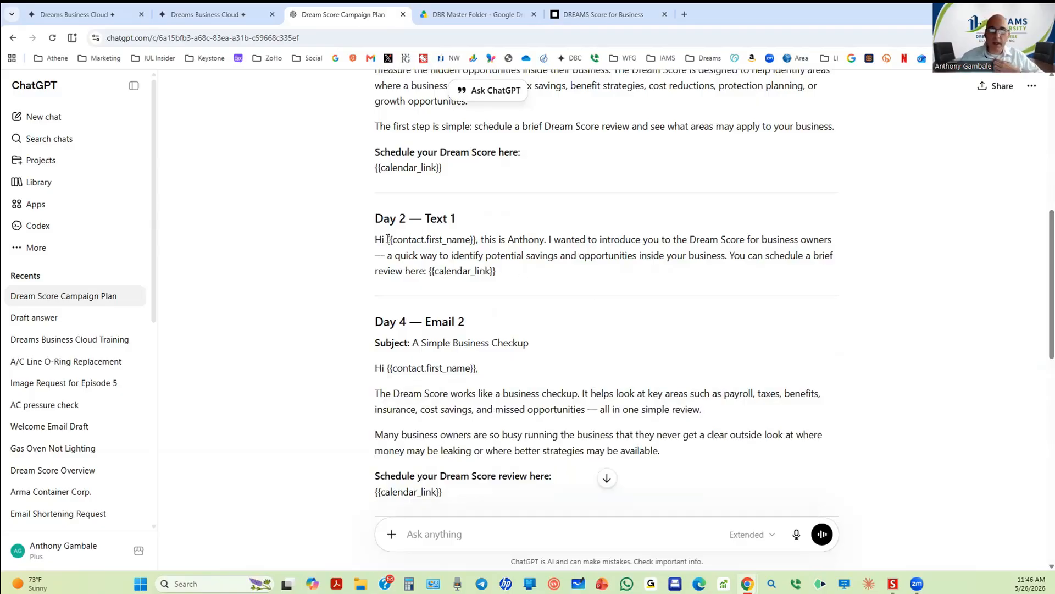
# Step: Highlight the {{contact.first_name}} placeholder in the Day 2 text
pyautogui.moveTo(388, 239); pyautogui.dragTo(465, 241)
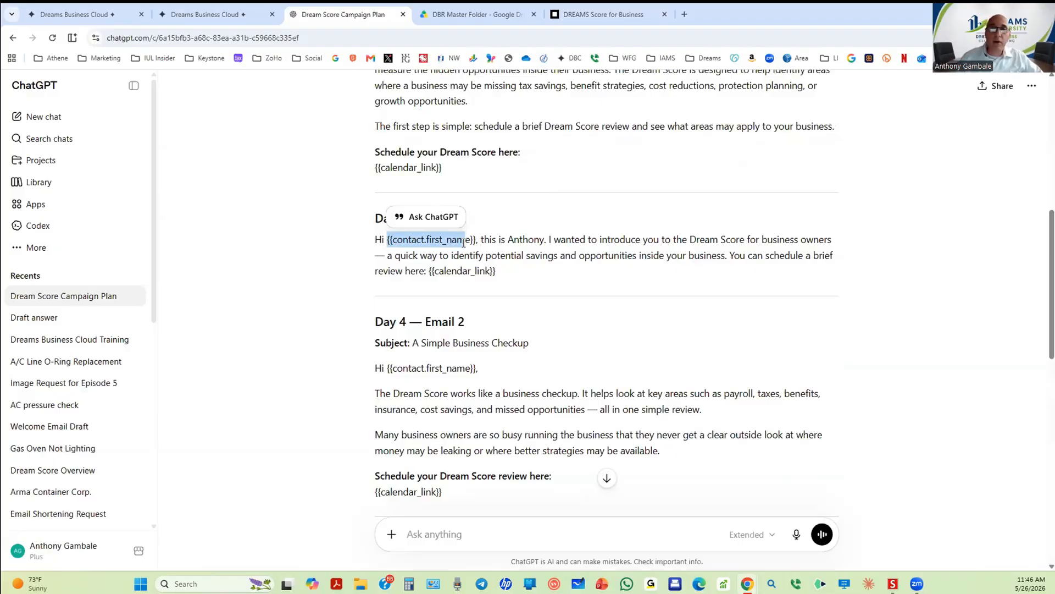
pyautogui.click(472, 241)
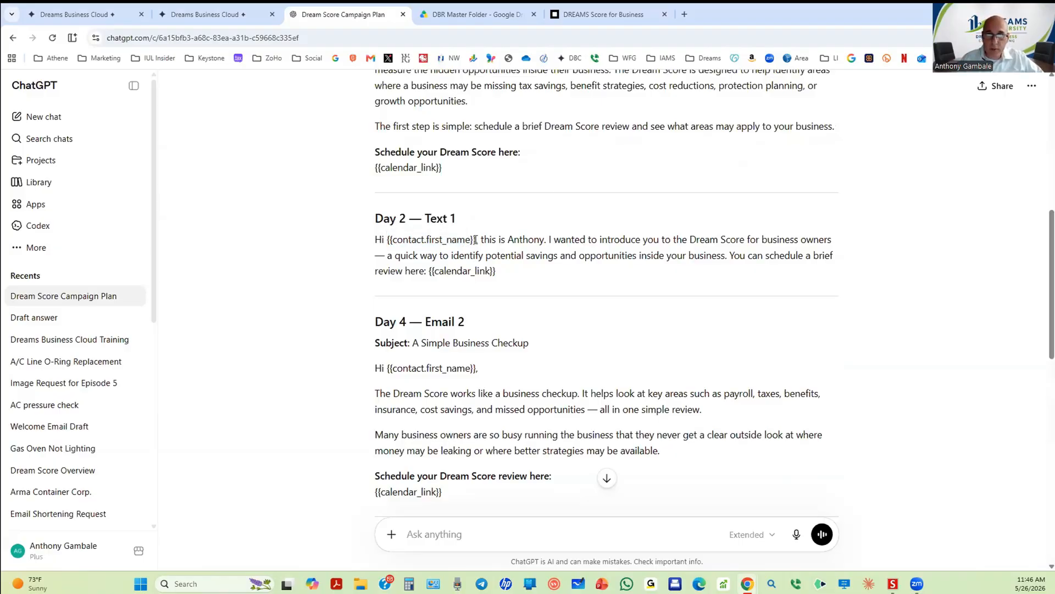
pyautogui.moveTo(476, 240); pyautogui.dragTo(388, 240)
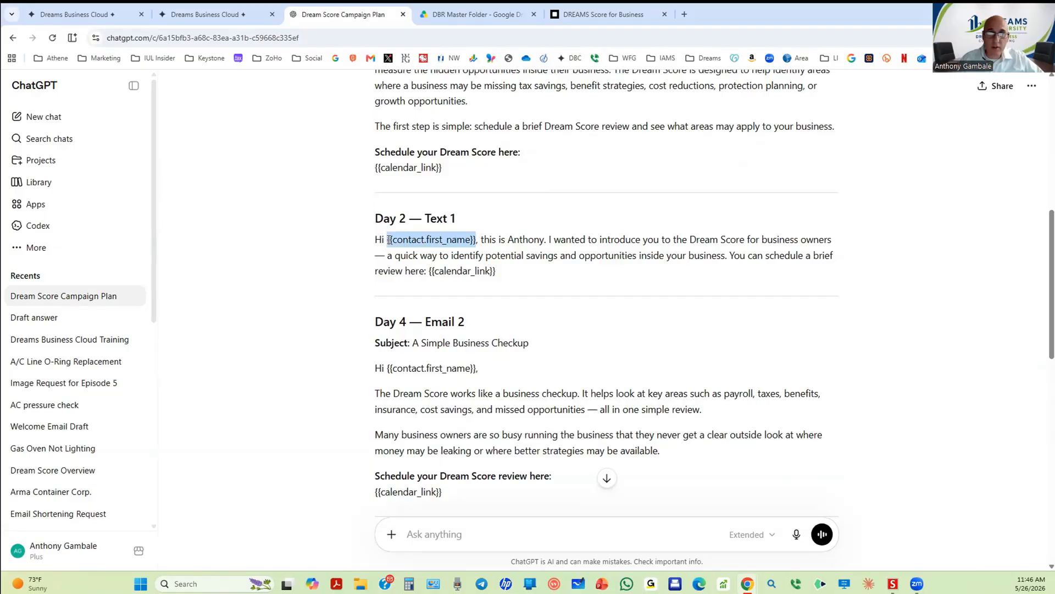
pyautogui.click(556, 268)
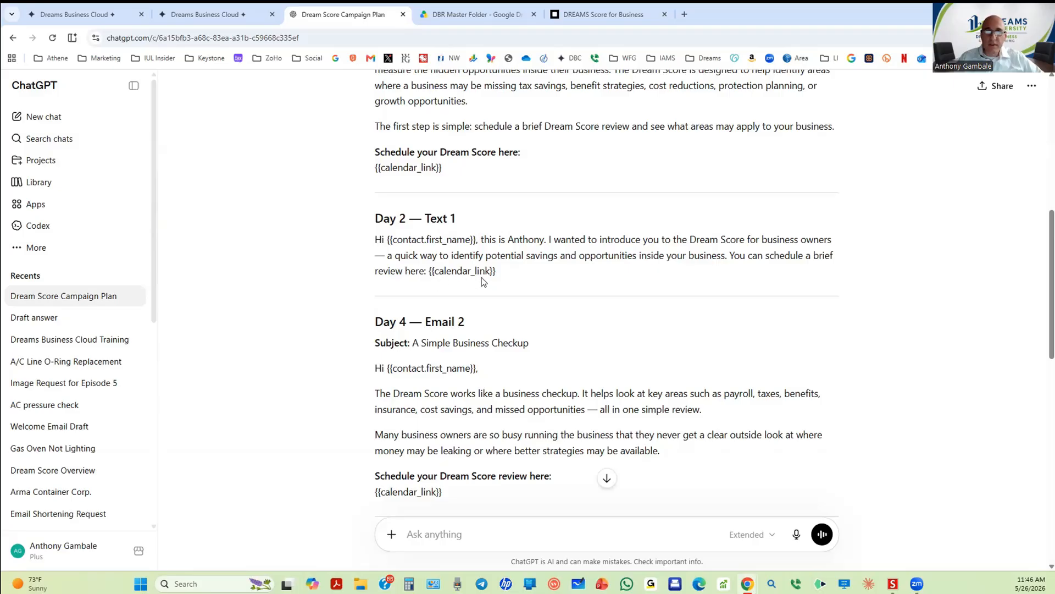
# Step: Scroll down to Day 10 and detach the ChatGPT tab into its own window
pyautogui.scroll(-2, 481, 282)
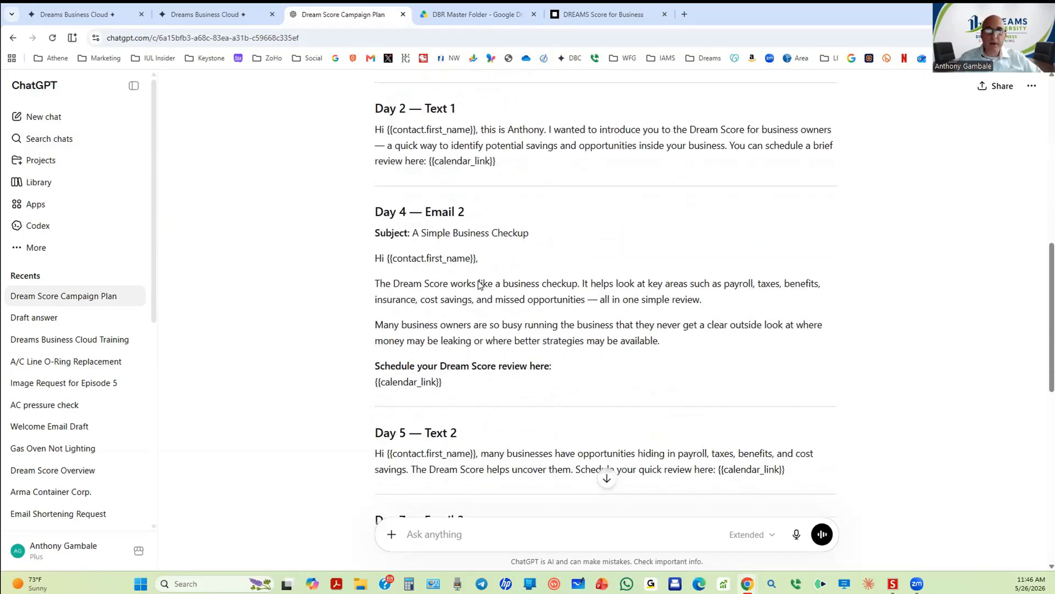
pyautogui.scroll(-2, 417, 285)
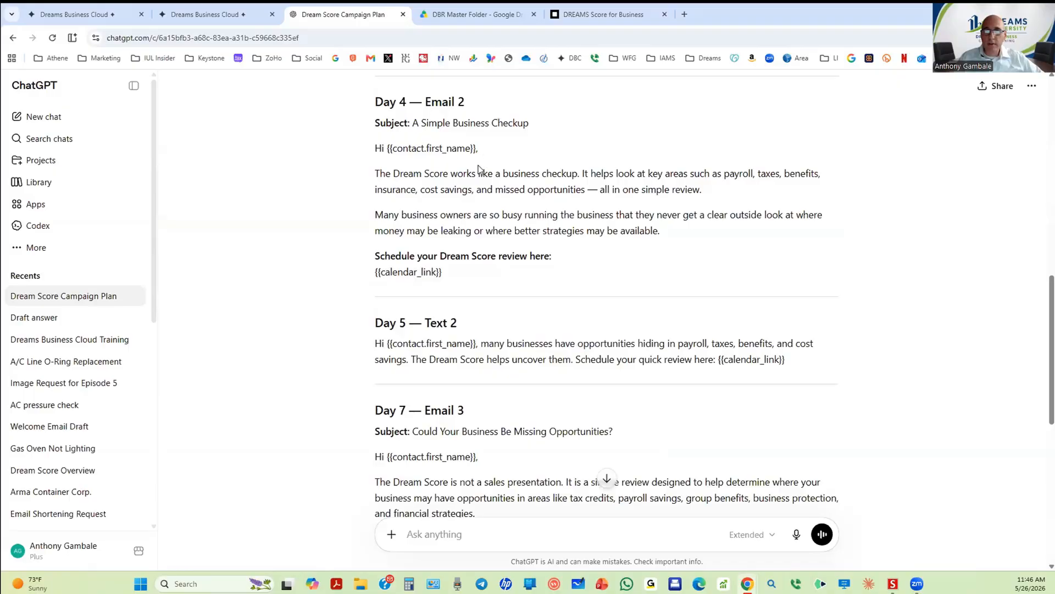
pyautogui.scroll(-2, 453, 231)
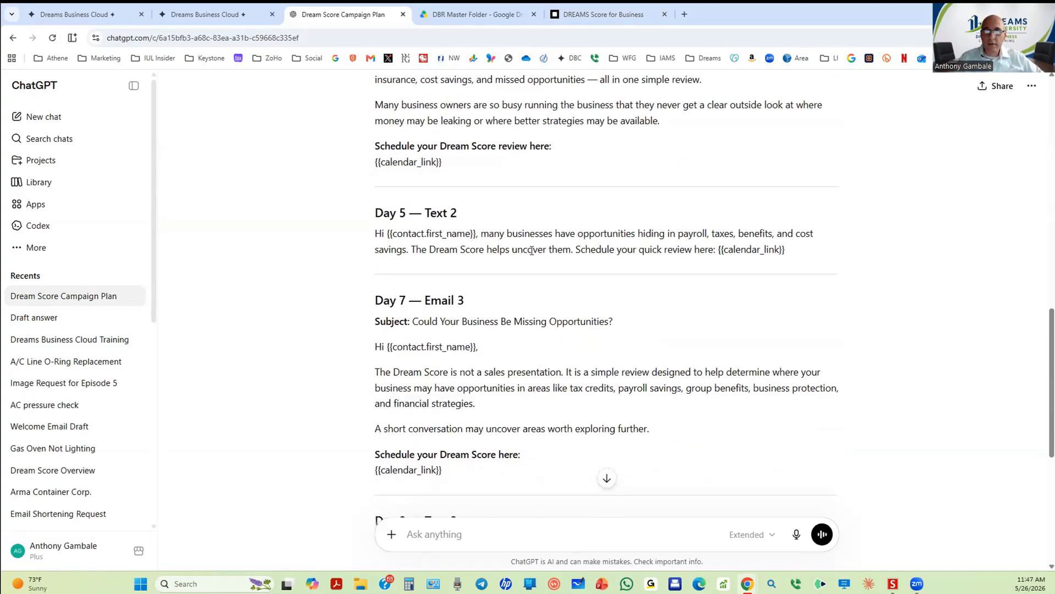
pyautogui.scroll(-2, 554, 331)
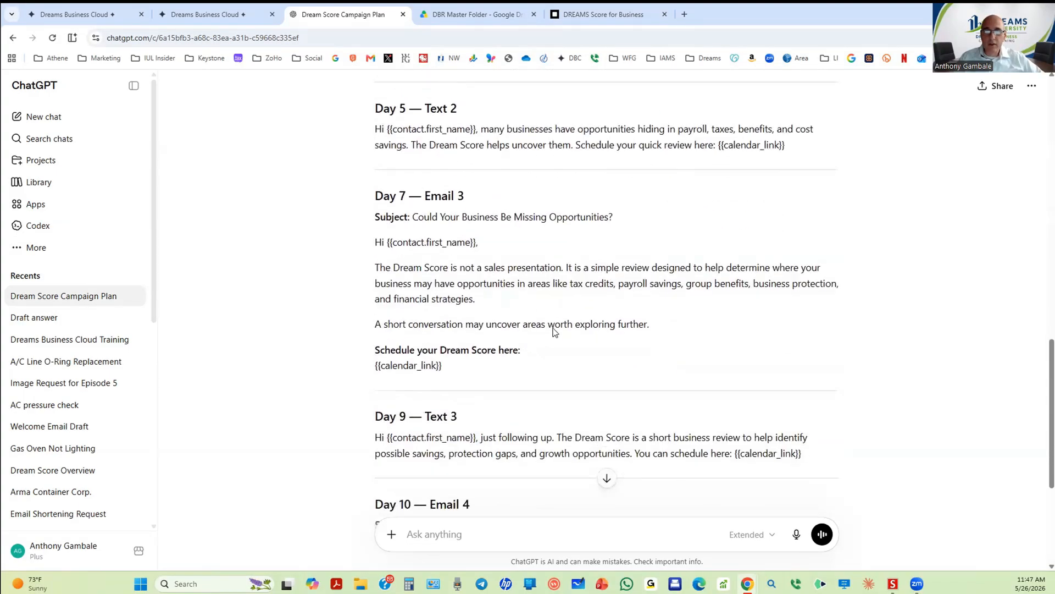
pyautogui.scroll(-4, 554, 330)
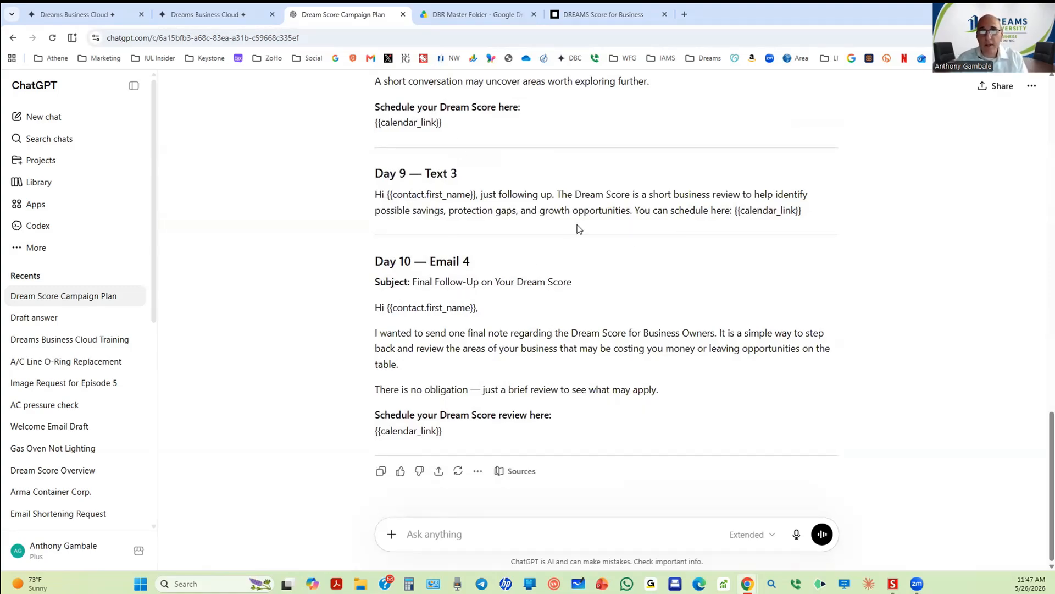
pyautogui.moveTo(355, 19); pyautogui.dragTo(0, 33)
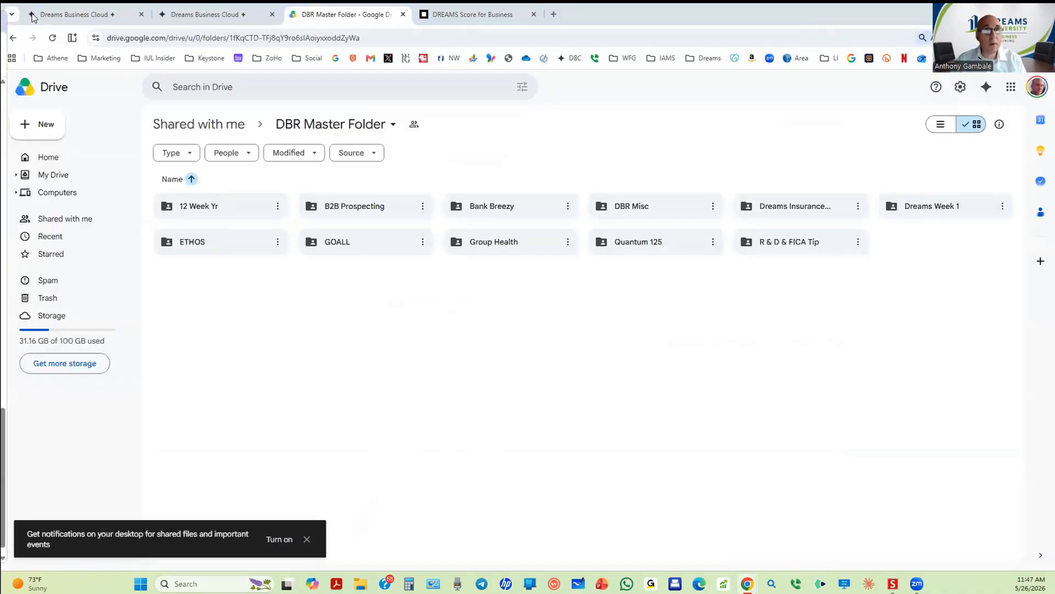
# Step: Open Automation Workflows in the main Dreams Business Cloud account, after checking the second account's
pyautogui.click(218, 19)
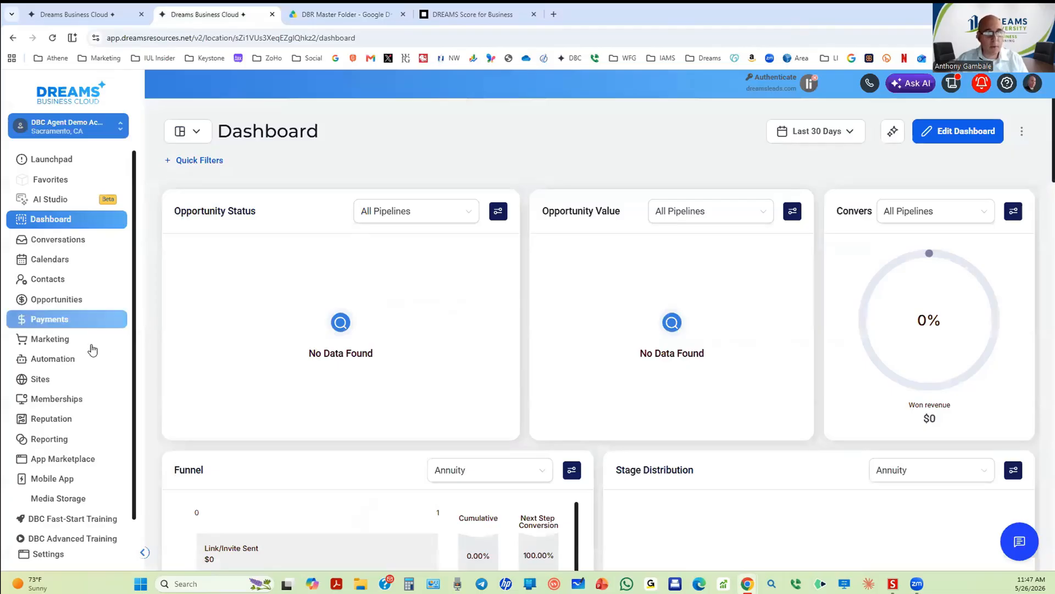
pyautogui.click(68, 360)
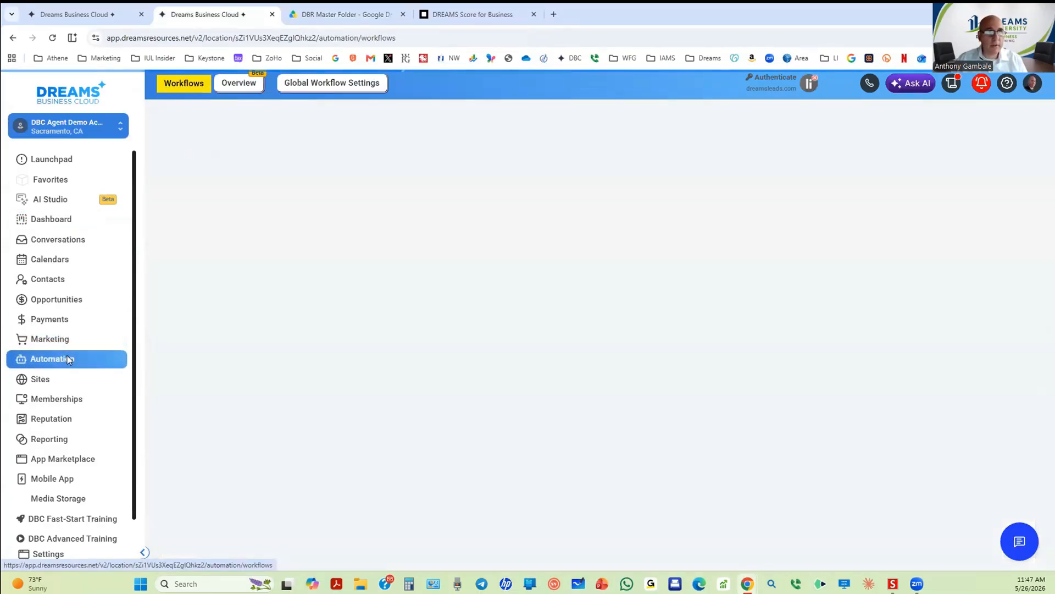
pyautogui.click(80, 15)
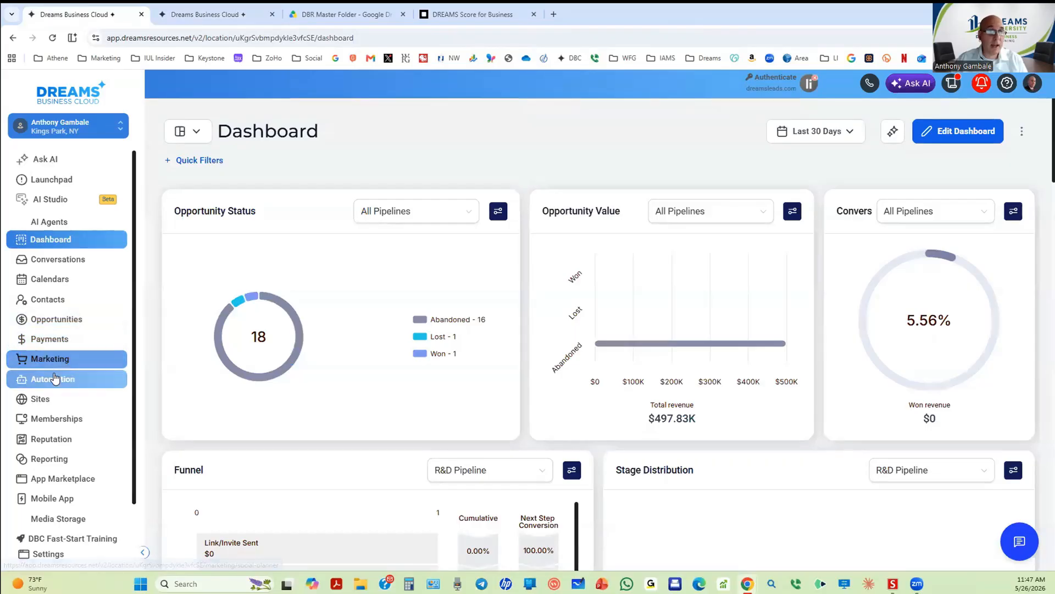
pyautogui.click(59, 378)
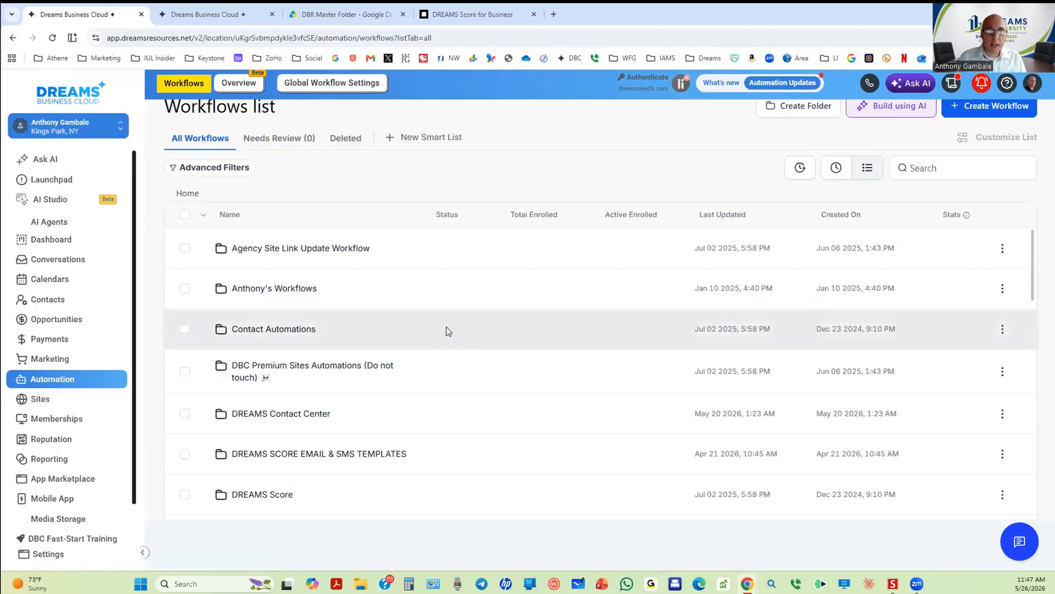
# Step: Reload the Workflows list and create a new blank workflow from scratch
pyautogui.click(49, 379)
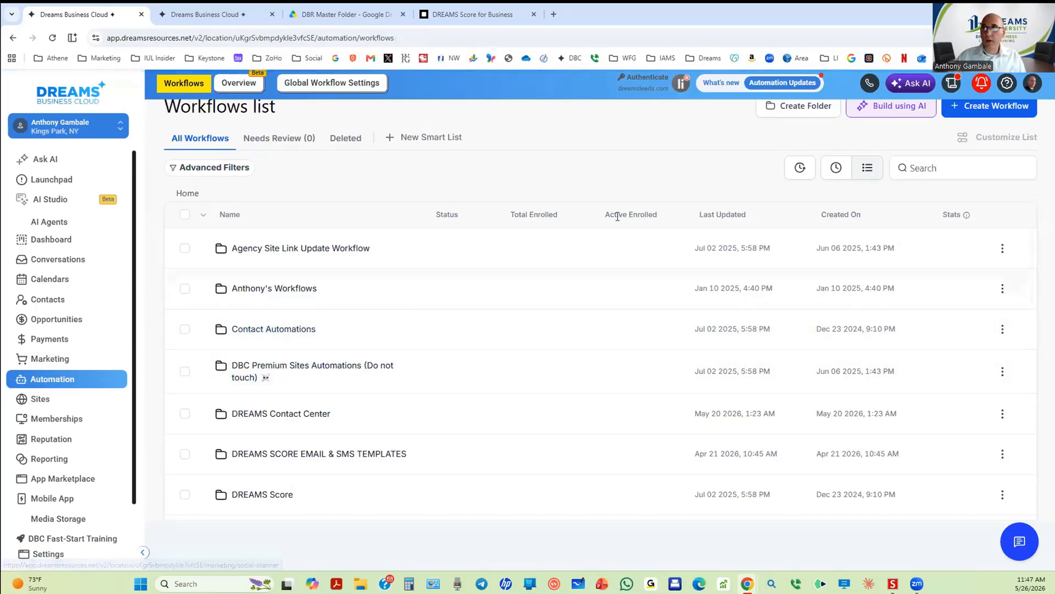
pyautogui.click(992, 114)
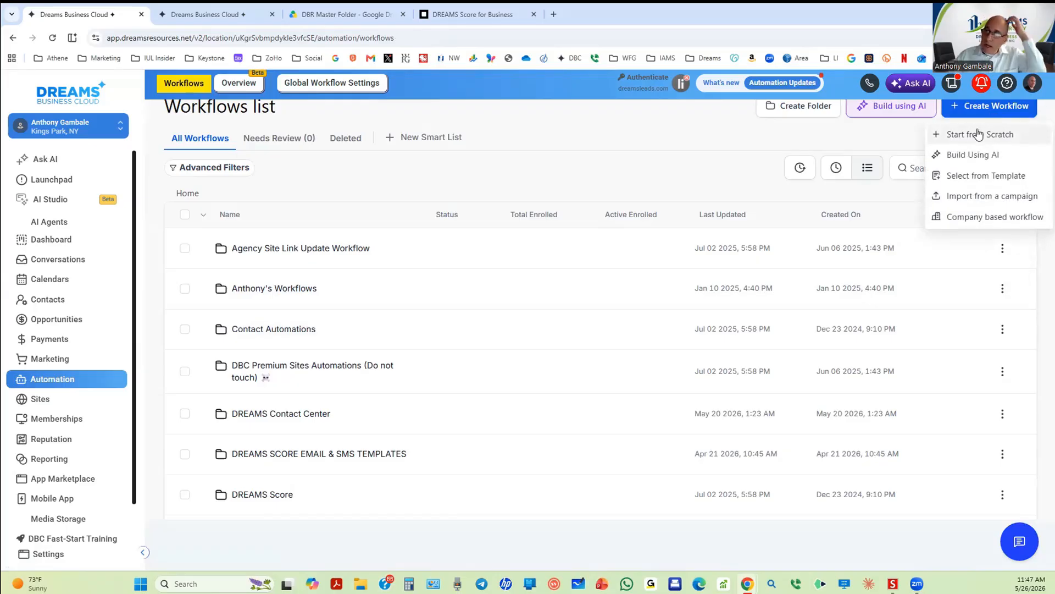
pyautogui.click(978, 135)
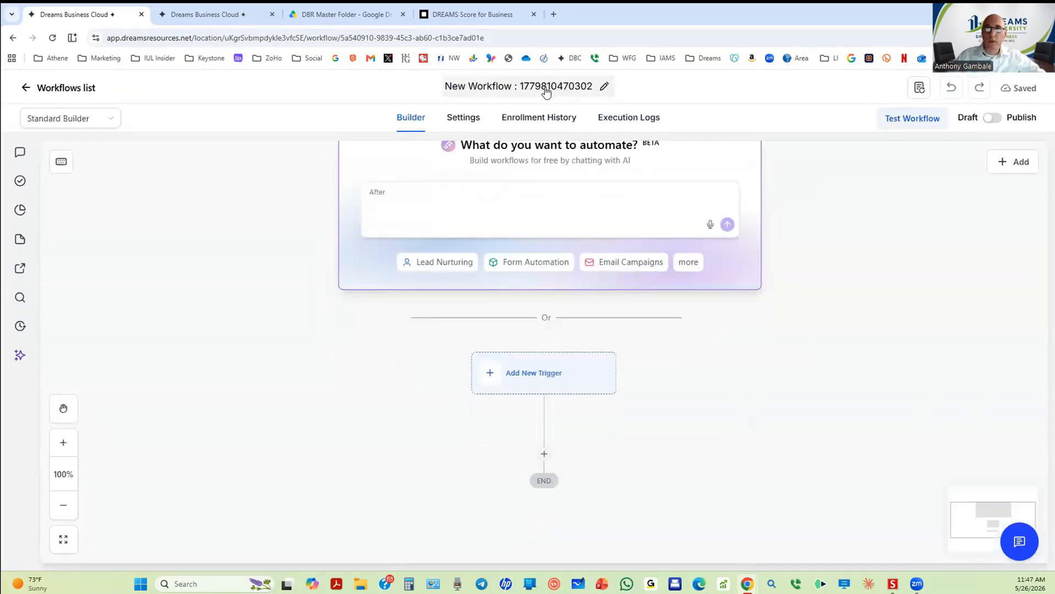
# Step: Retitle the workflow 'DREAMS Score for business', fixing typos, and open the trigger picker
pyautogui.click(603, 87)
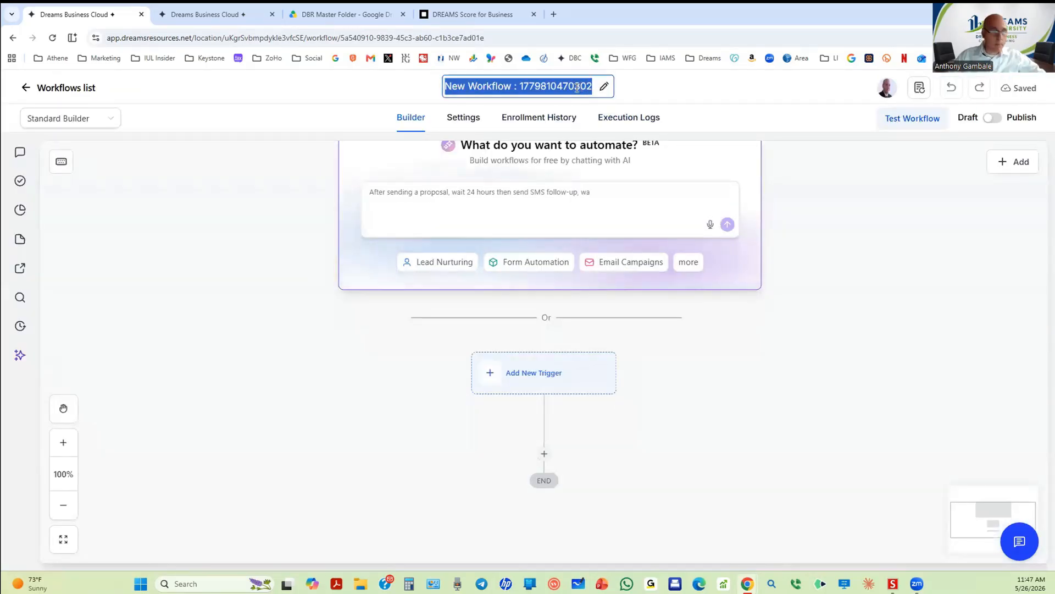
pyautogui.write('DREA')
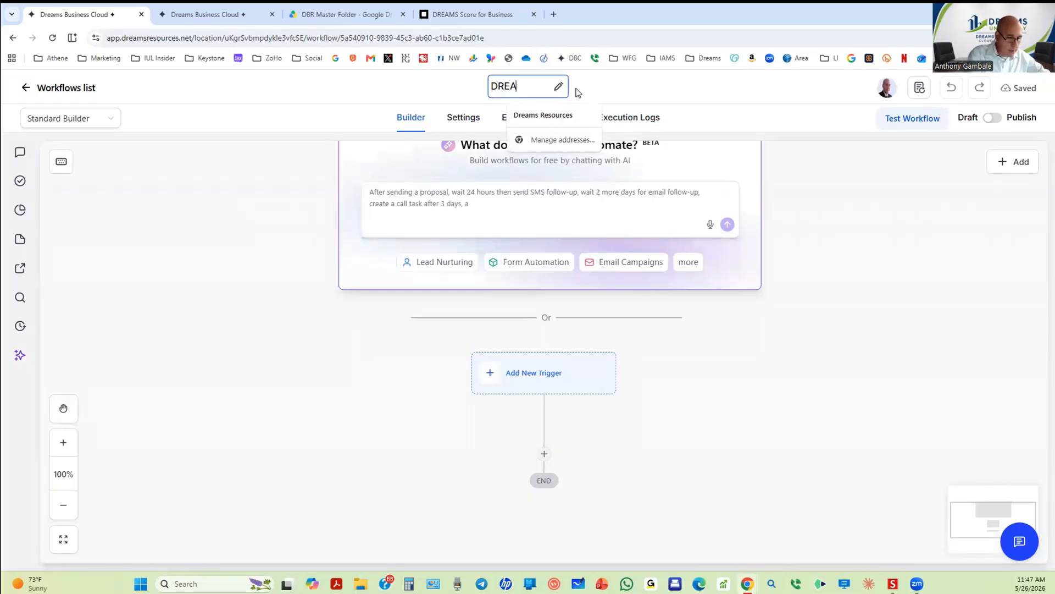
pyautogui.write('MS')
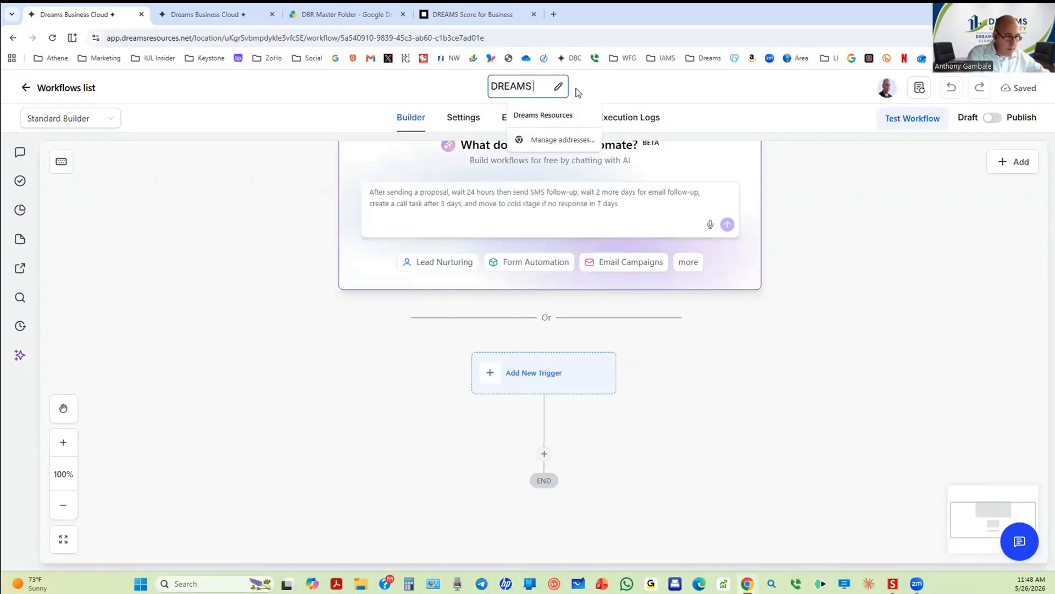
pyautogui.write(' SCore')
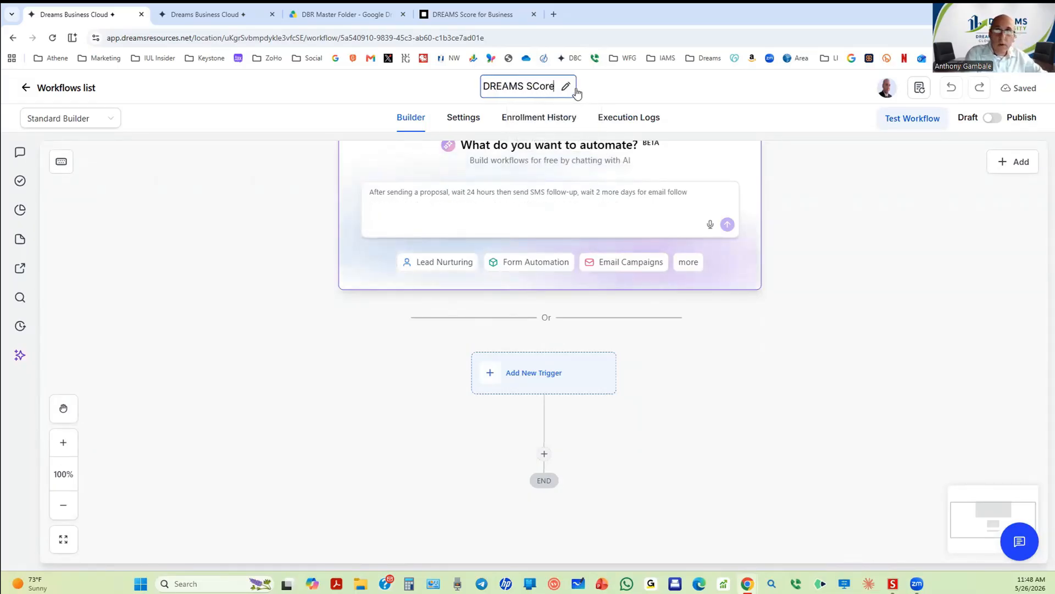
pyautogui.press('BackSpace')
pyautogui.press('BackSpace')
pyautogui.press('BackSpace')
pyautogui.press('BackSpace')
pyautogui.write('c')
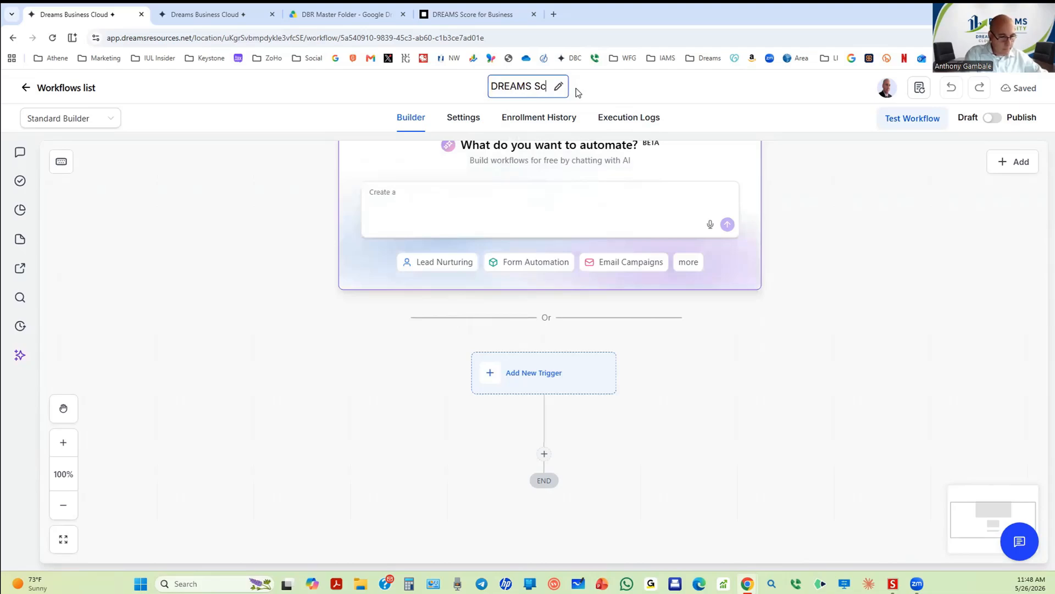
pyautogui.write('ore')
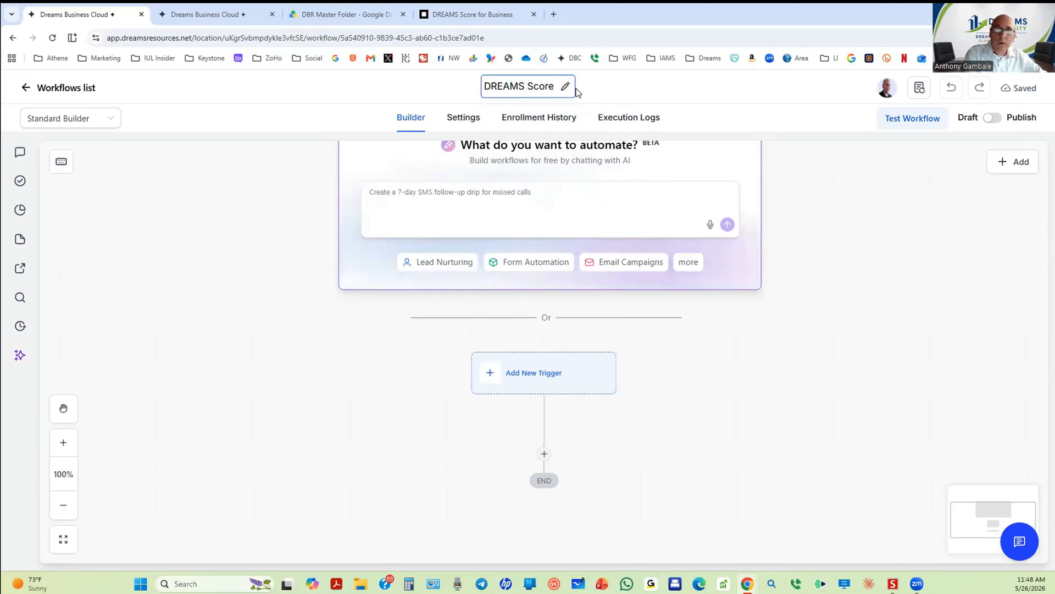
pyautogui.write('nfor')
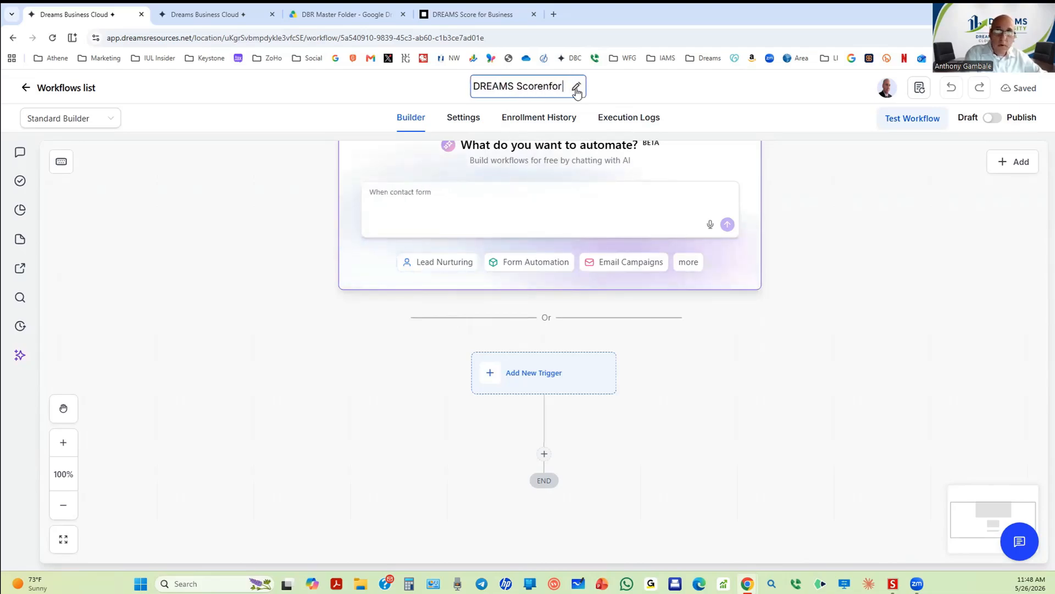
pyautogui.press('BackSpace')
pyautogui.press('BackSpace')
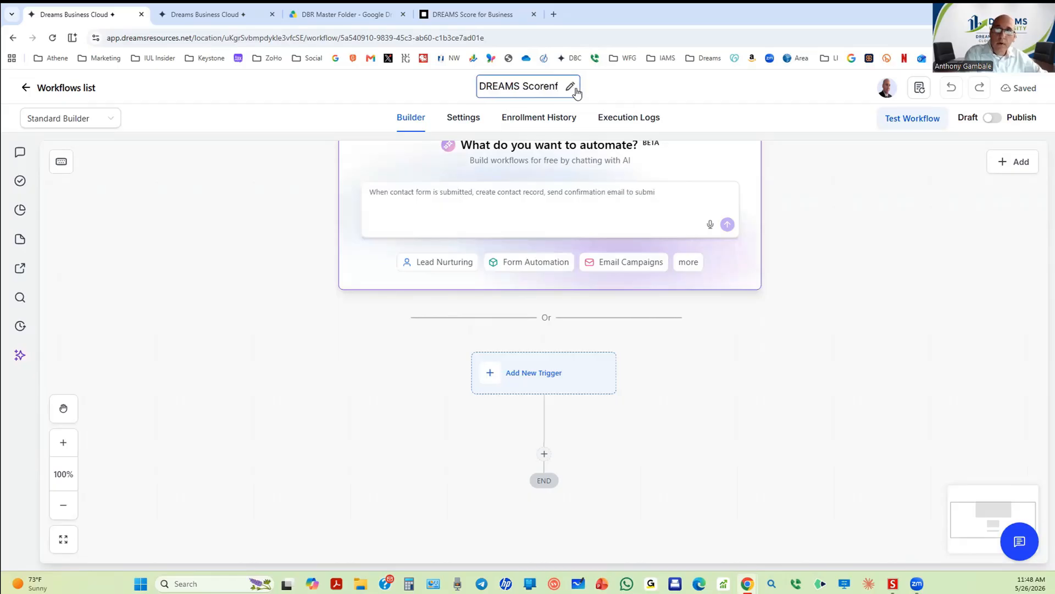
pyautogui.press('BackSpace')
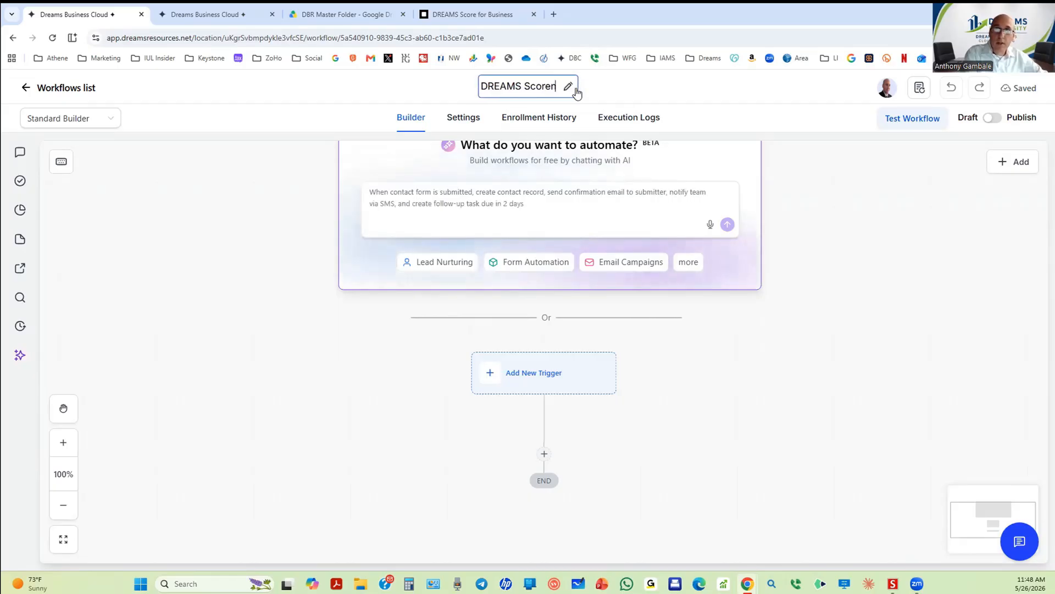
pyautogui.press('BackSpace')
pyautogui.press('Return')
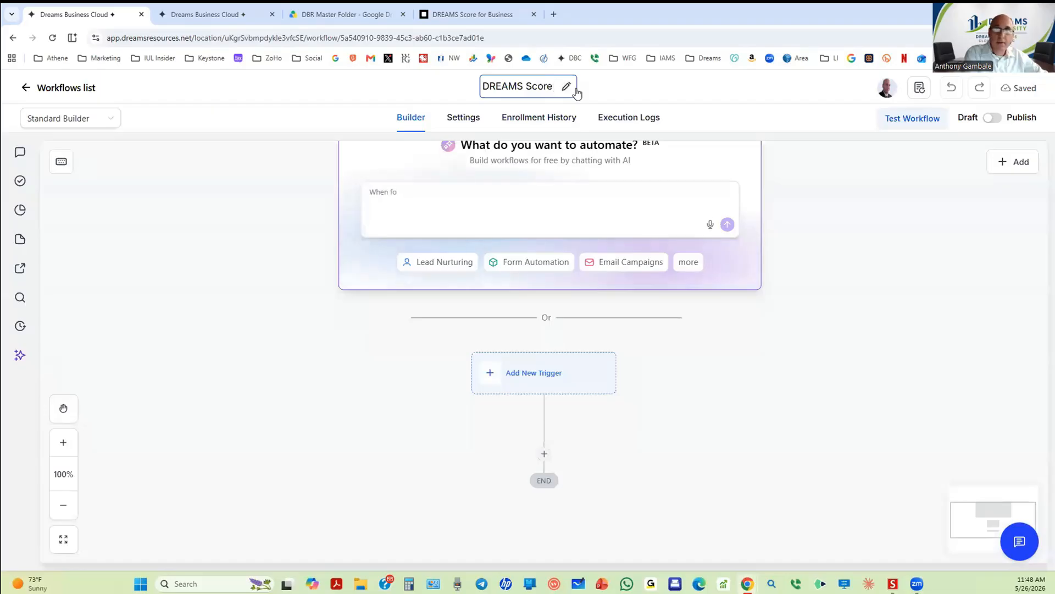
pyautogui.write('B')
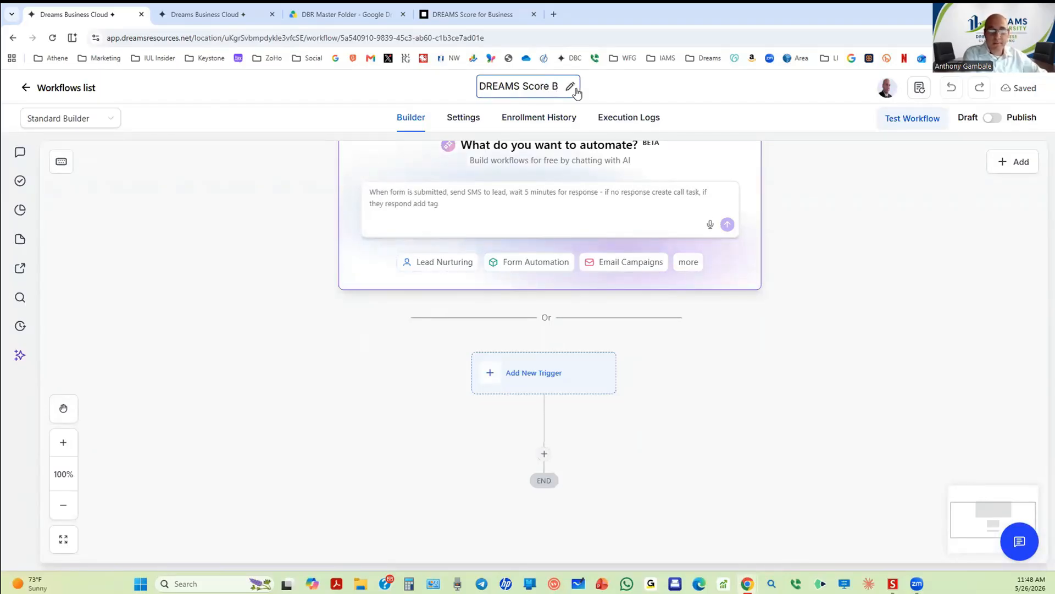
pyautogui.press('BackSpace')
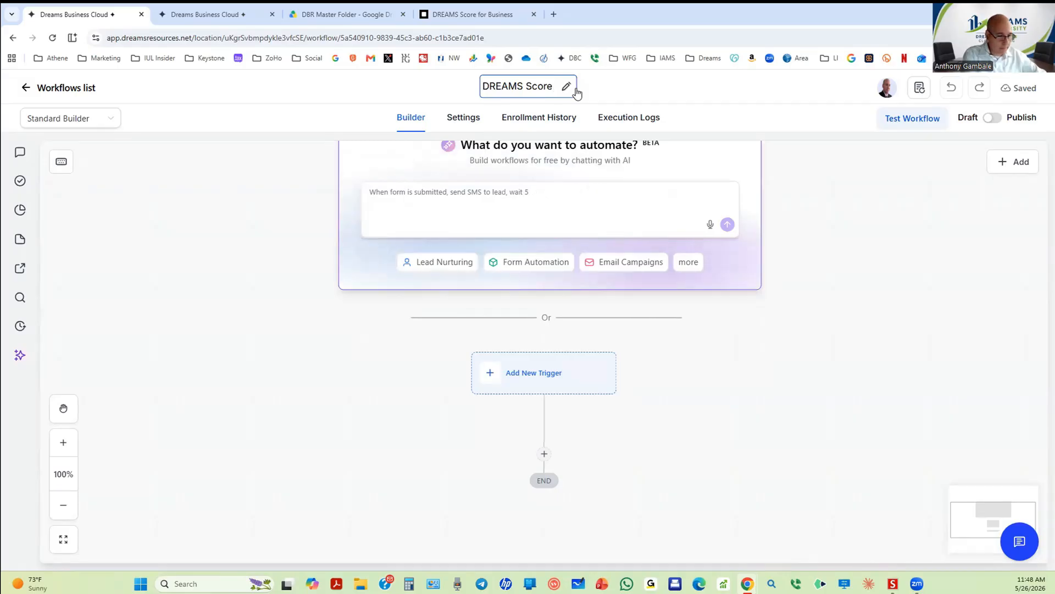
pyautogui.write('for')
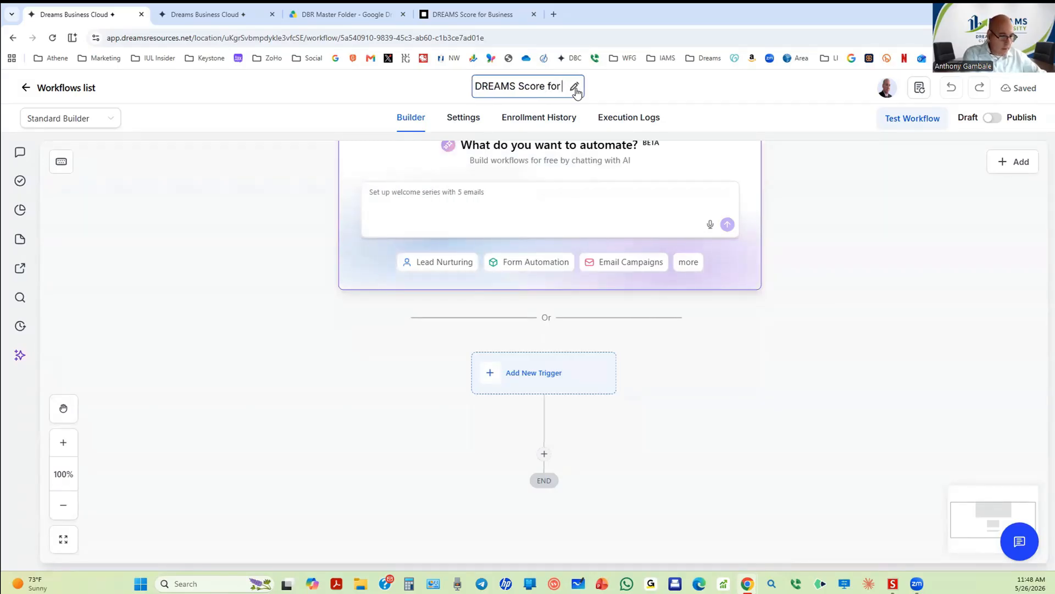
pyautogui.write(' bu')
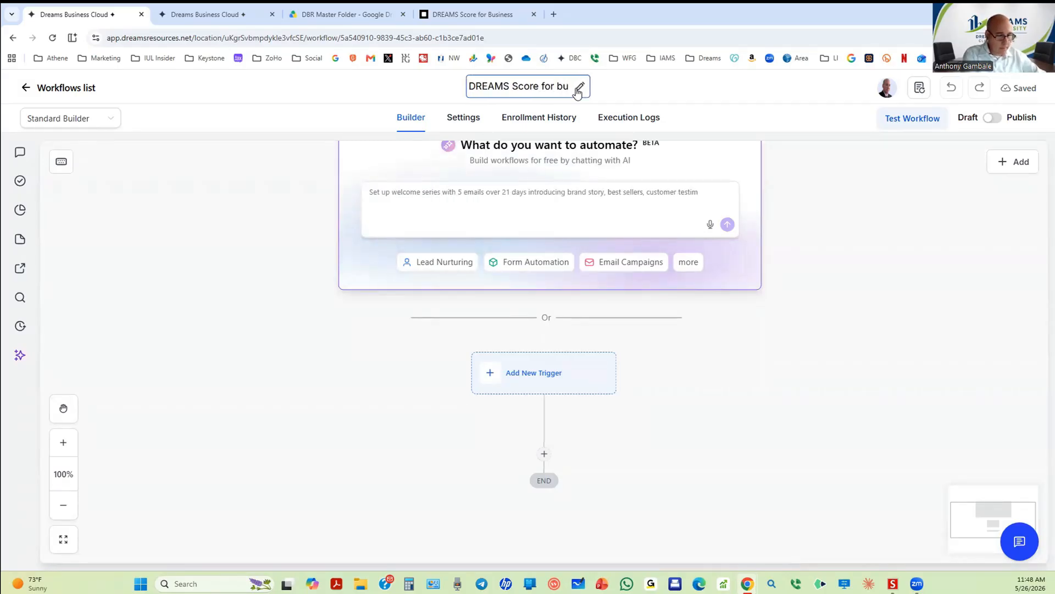
pyautogui.write('siness')
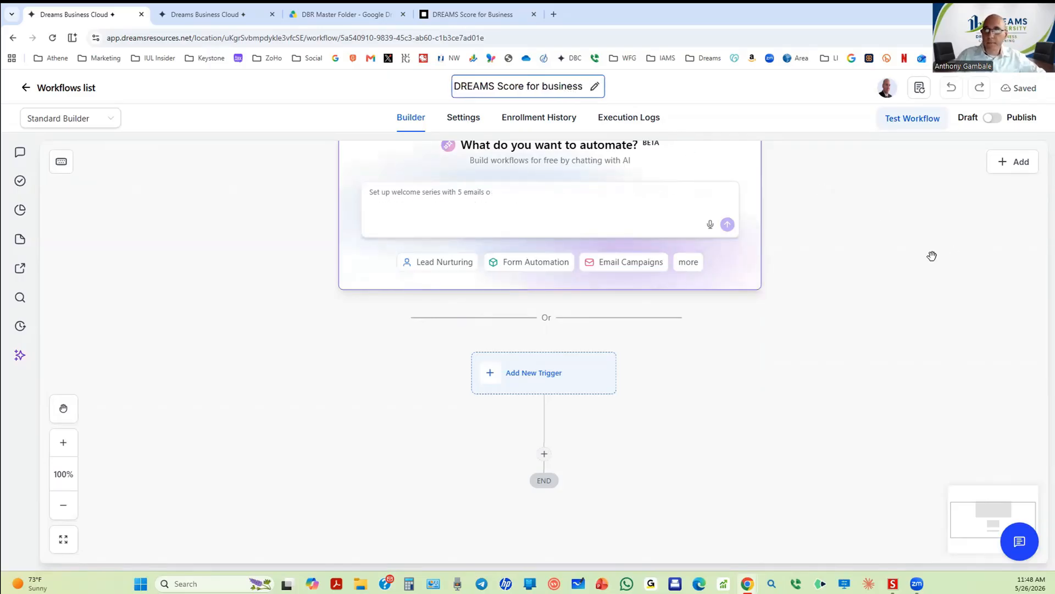
pyautogui.moveTo(890, 254); pyautogui.dragTo(895, 239)
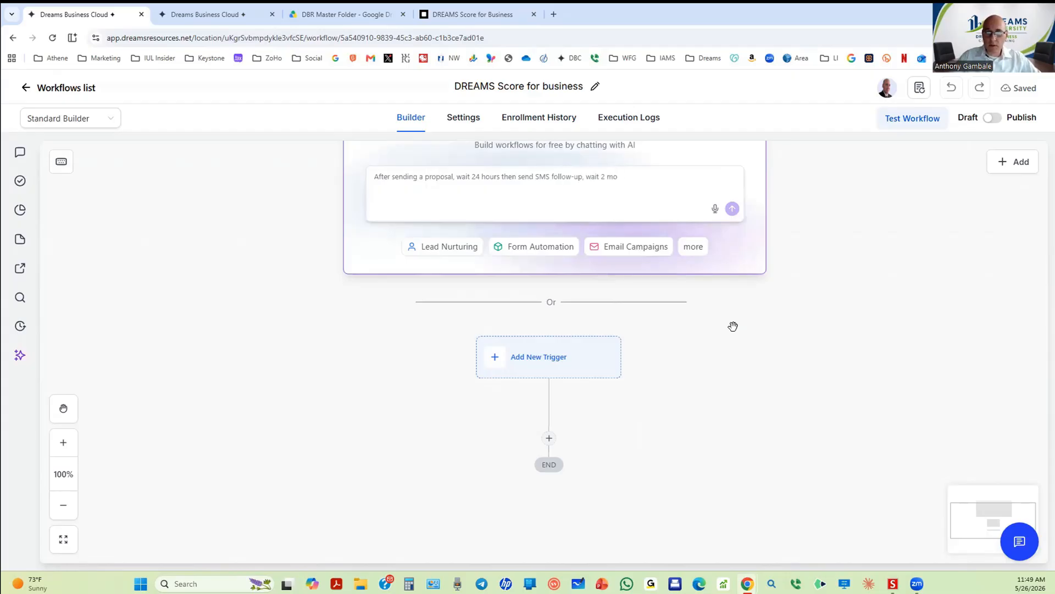
pyautogui.click(548, 358)
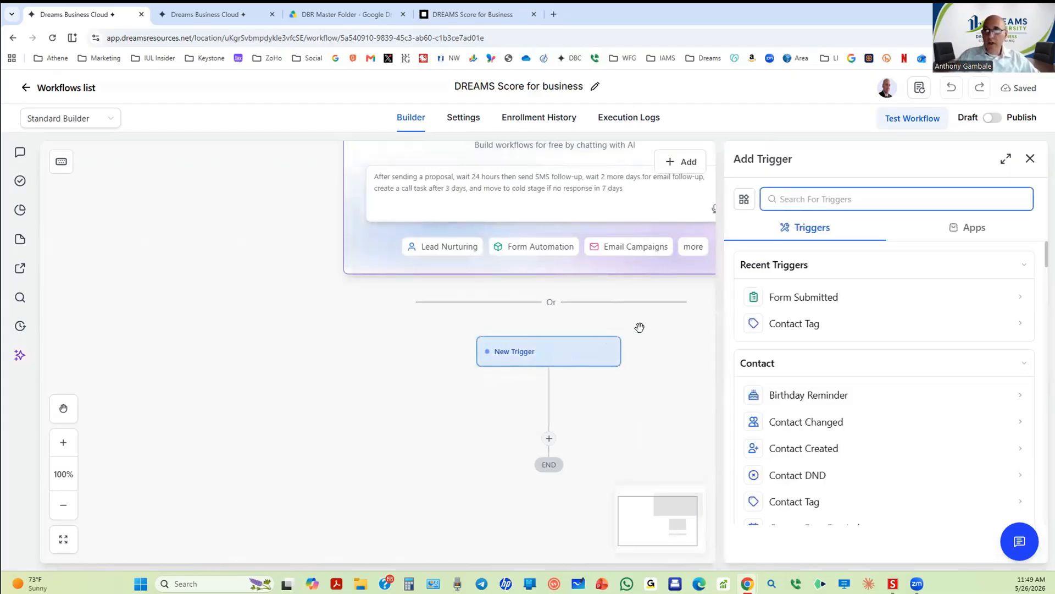
# Step: Choose Contact Tag as the trigger and give it a Tag Added filter
pyautogui.click(789, 326)
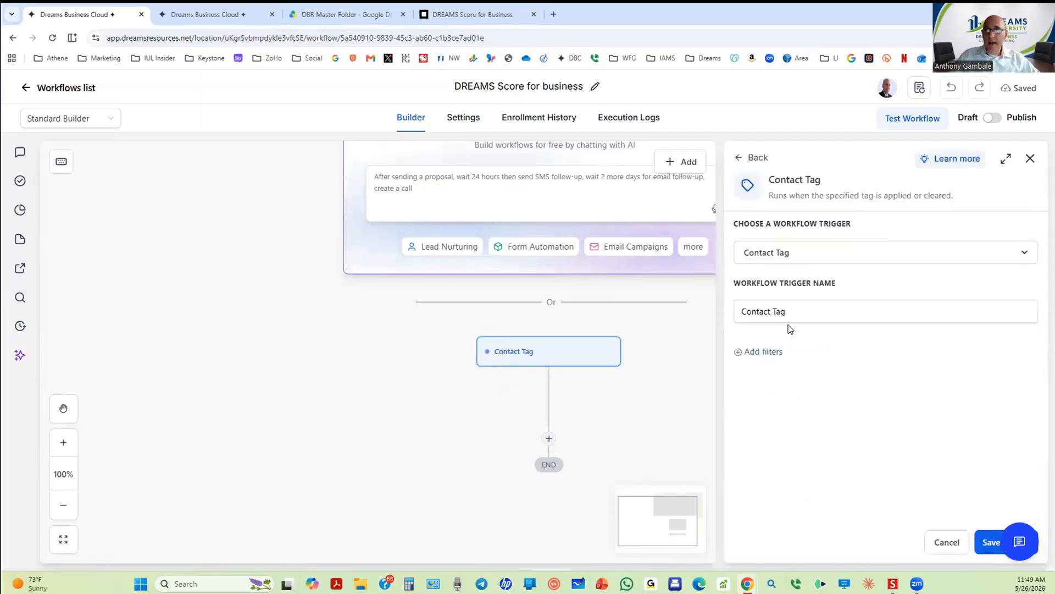
pyautogui.click(763, 351)
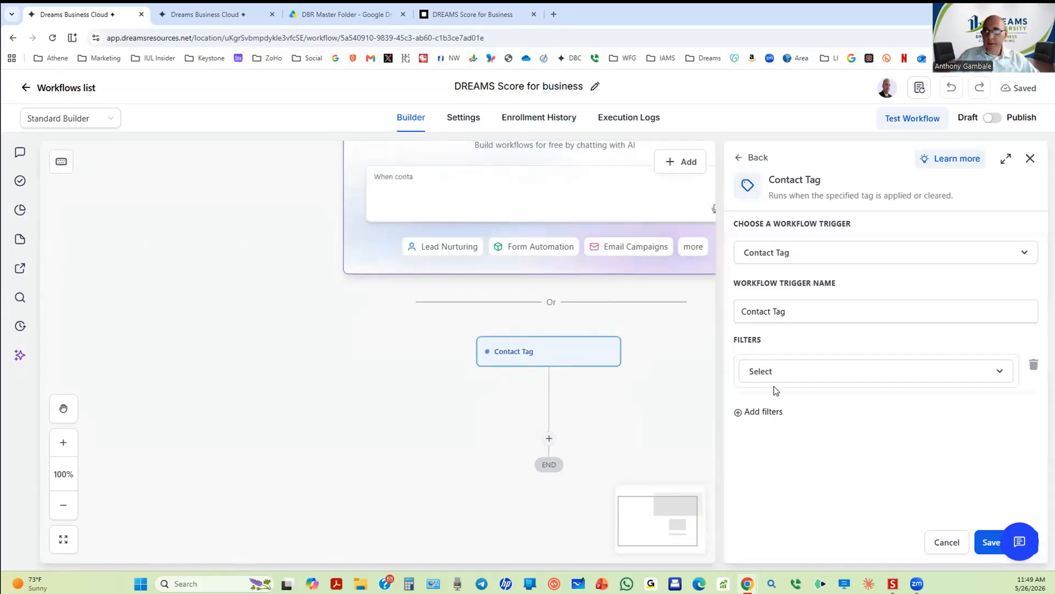
pyautogui.click(775, 376)
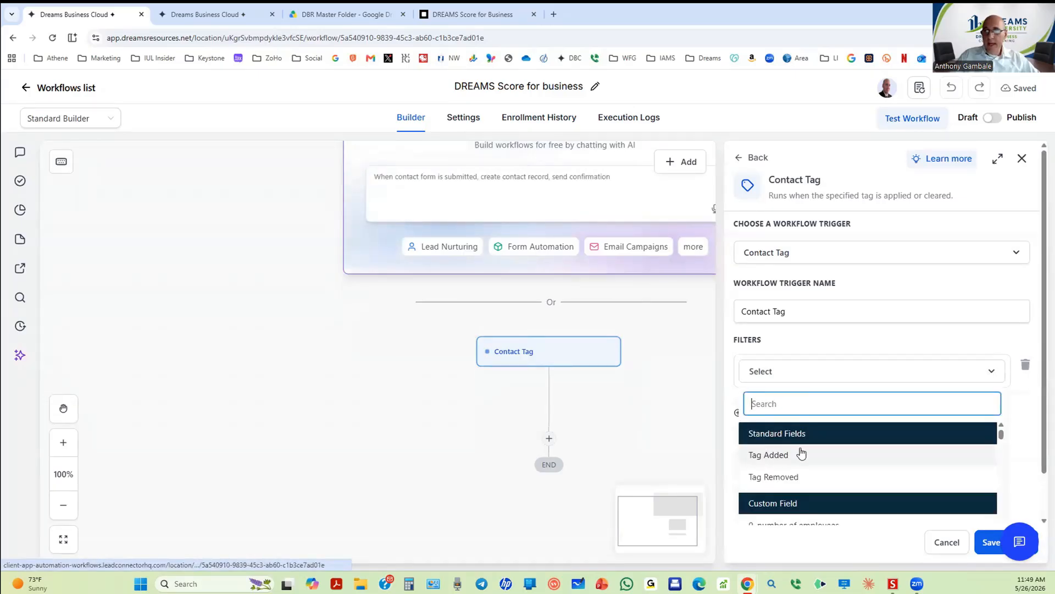
pyautogui.scroll(-3, 802, 455)
pyautogui.scroll(3, 802, 454)
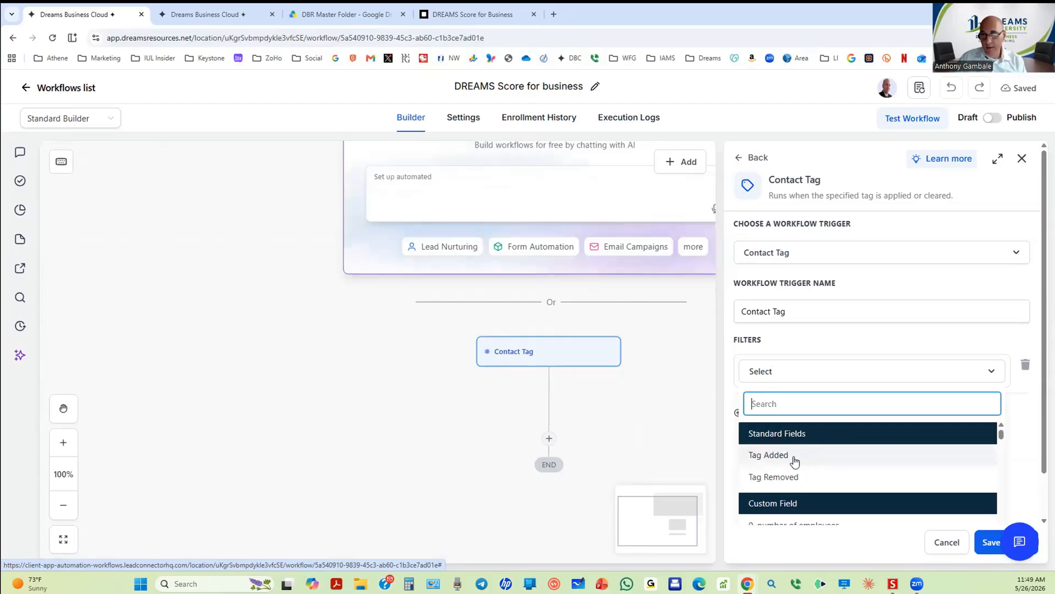
pyautogui.click(794, 458)
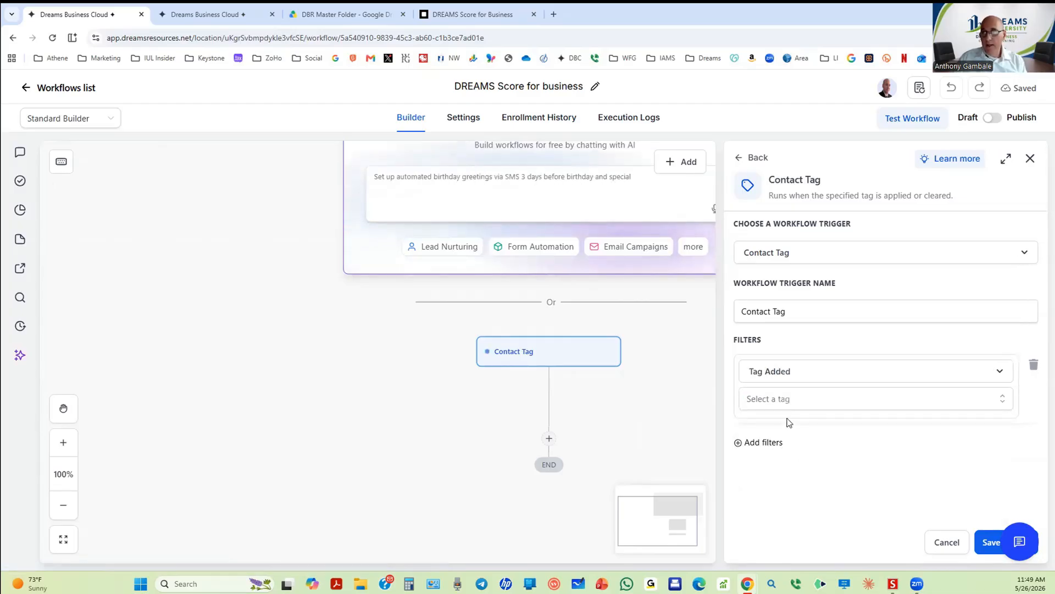
# Step: Create the new tag 'dreams score business' as the filter and save the trigger
pyautogui.click(802, 404)
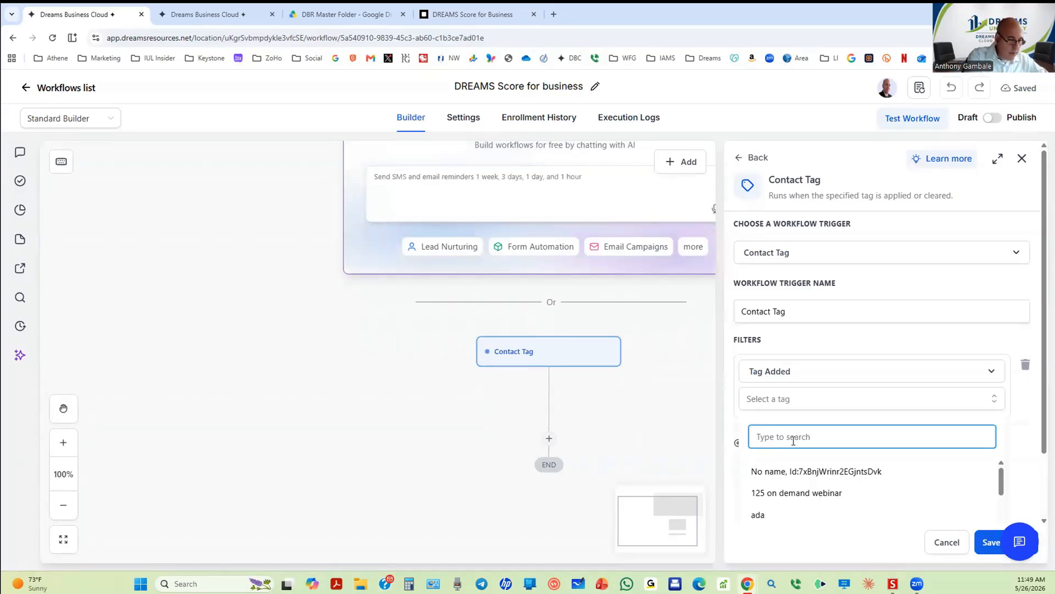
pyautogui.write('Dr')
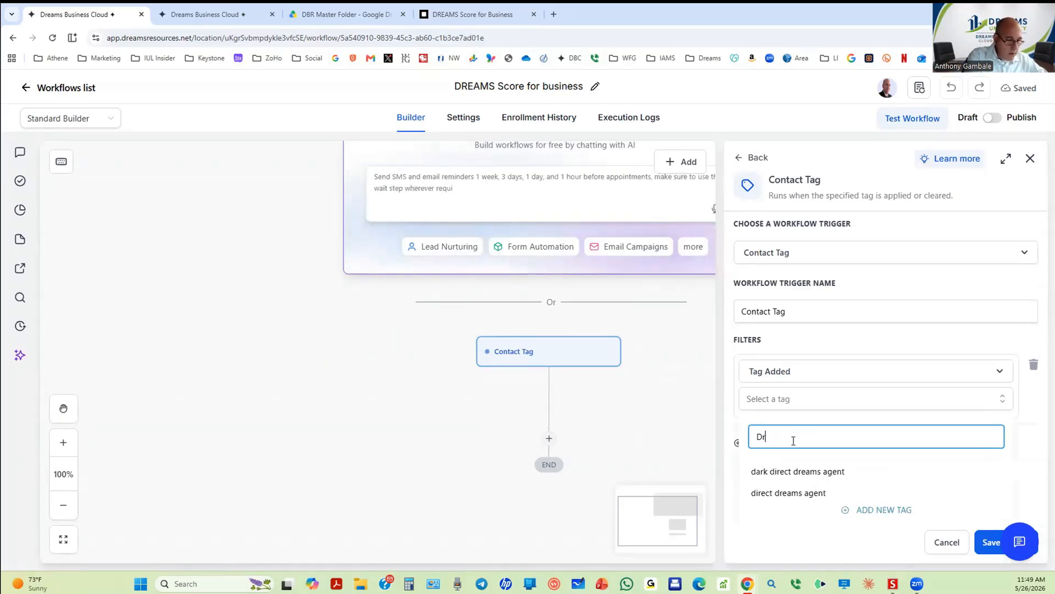
pyautogui.write('eams')
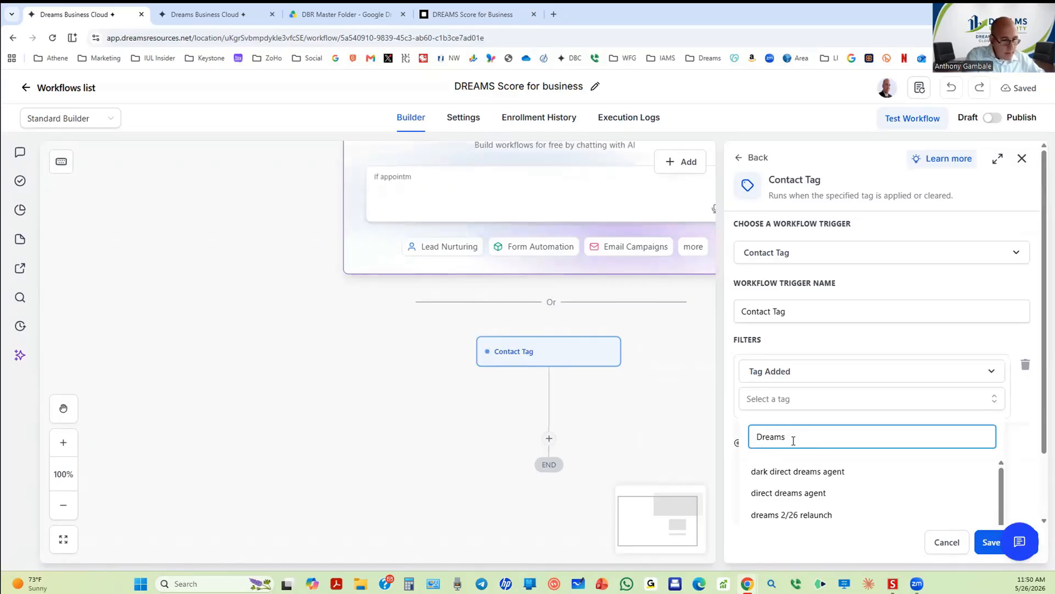
pyautogui.write(' score')
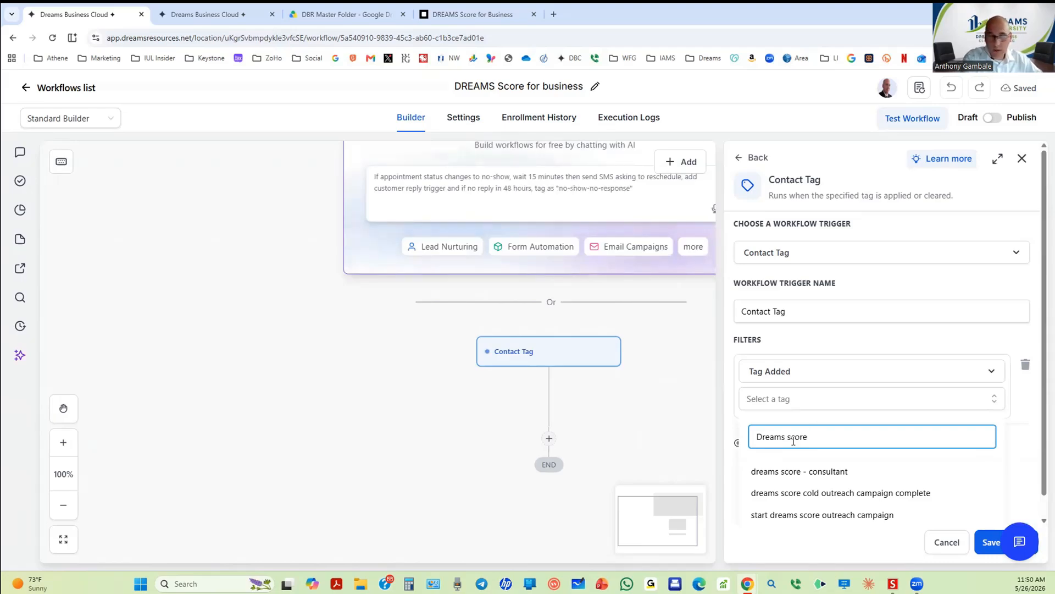
pyautogui.write('b')
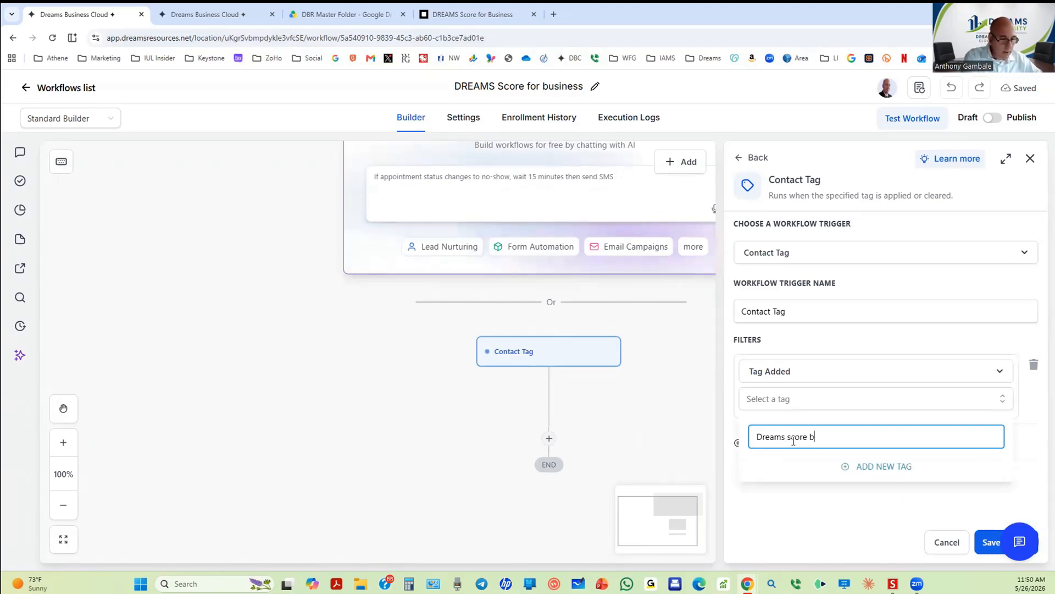
pyautogui.write('usiness')
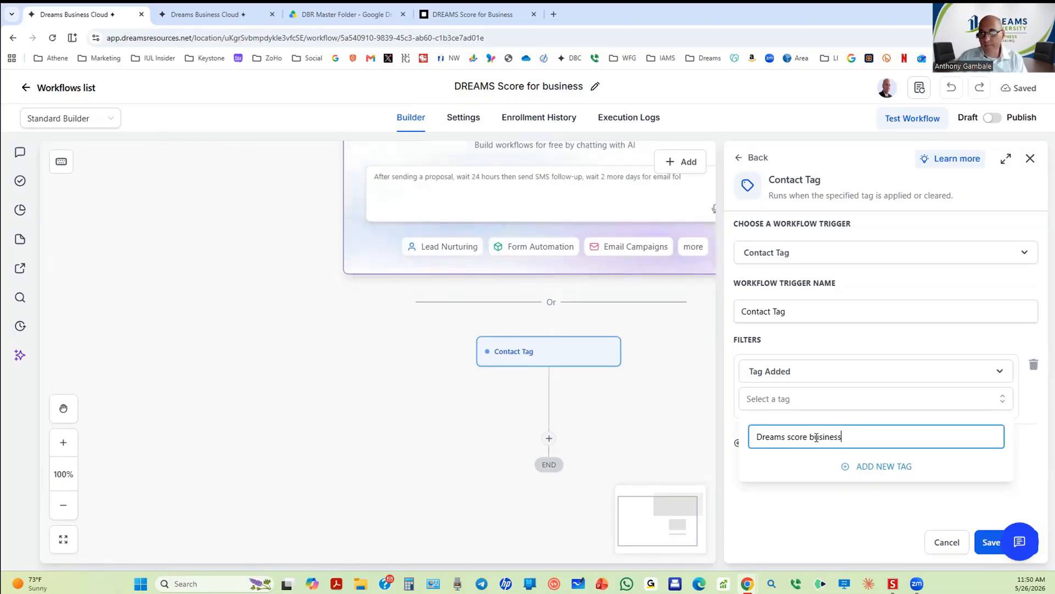
pyautogui.click(876, 467)
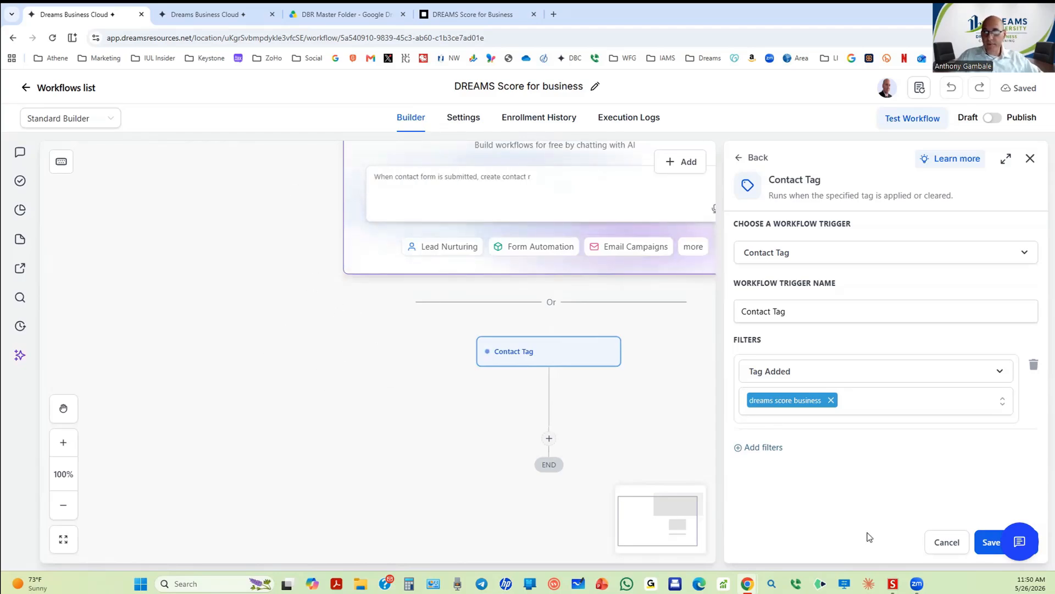
pyautogui.click(982, 541)
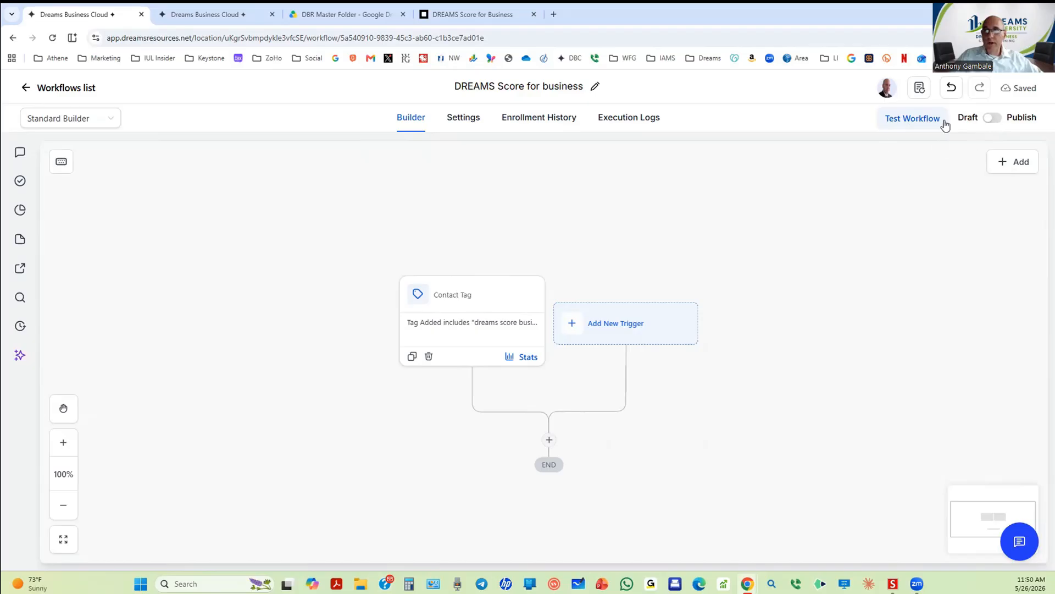
# Step: Add Form Submitted as a second trigger beside the Contact Tag trigger
pyautogui.scroll(-1, 748, 335)
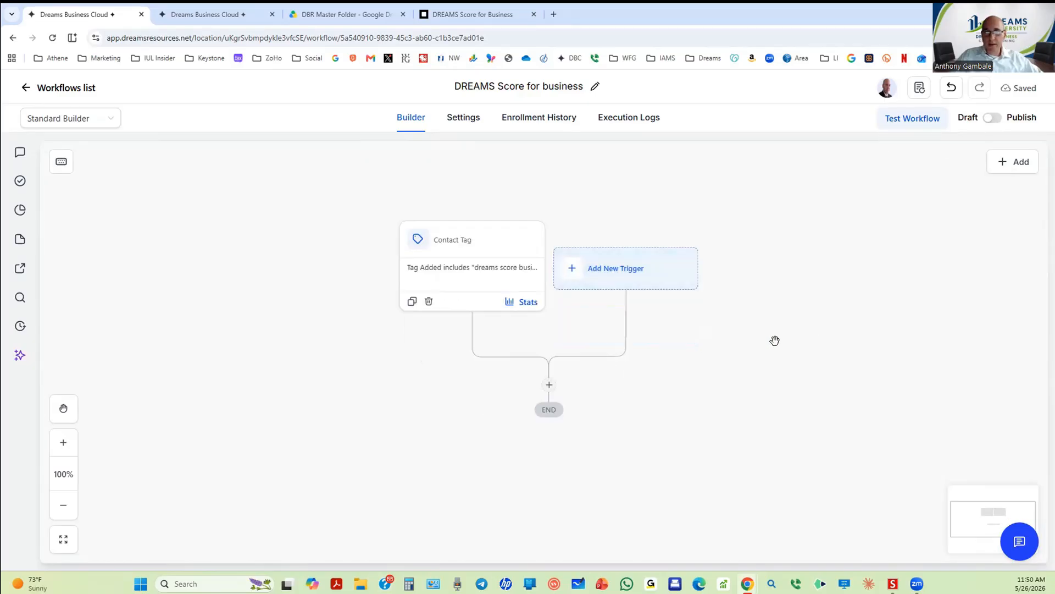
pyautogui.click(599, 273)
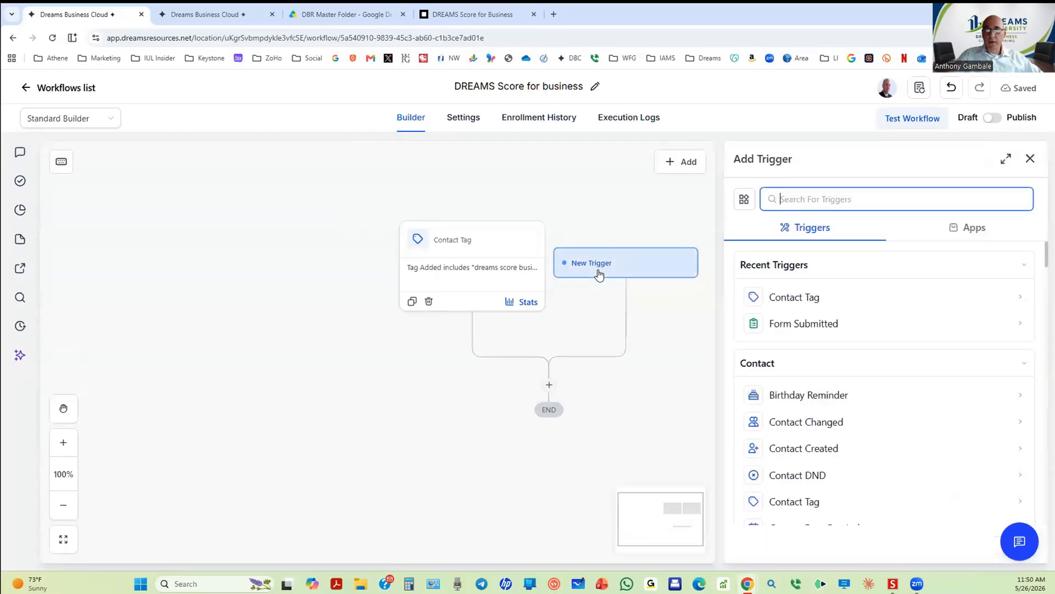
pyautogui.click(796, 322)
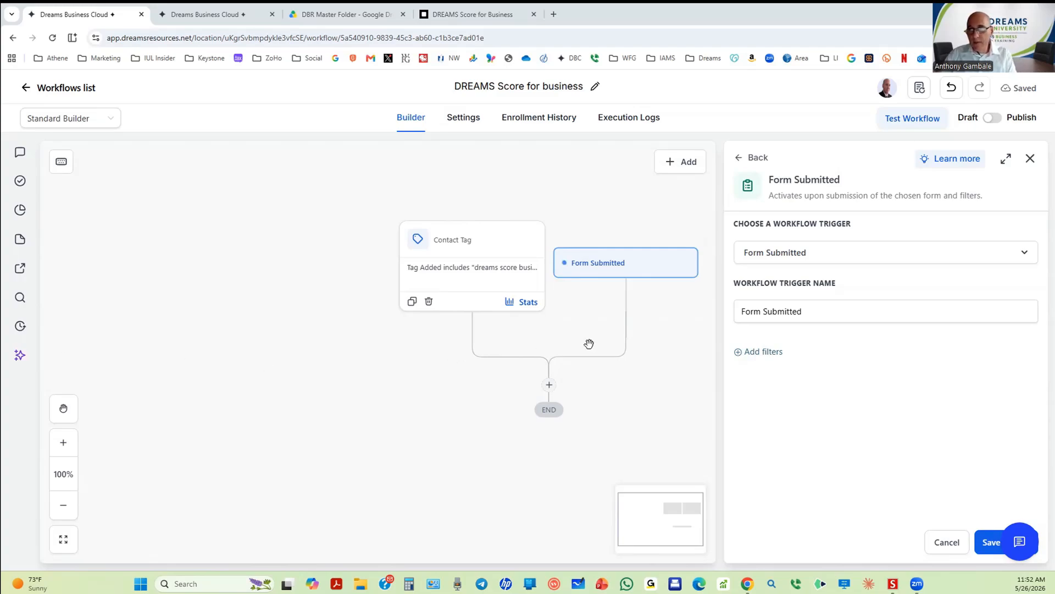
# Step: Add a filter on which form was submitted to the Form Submitted trigger
pyautogui.click(783, 311)
pyautogui.click(775, 352)
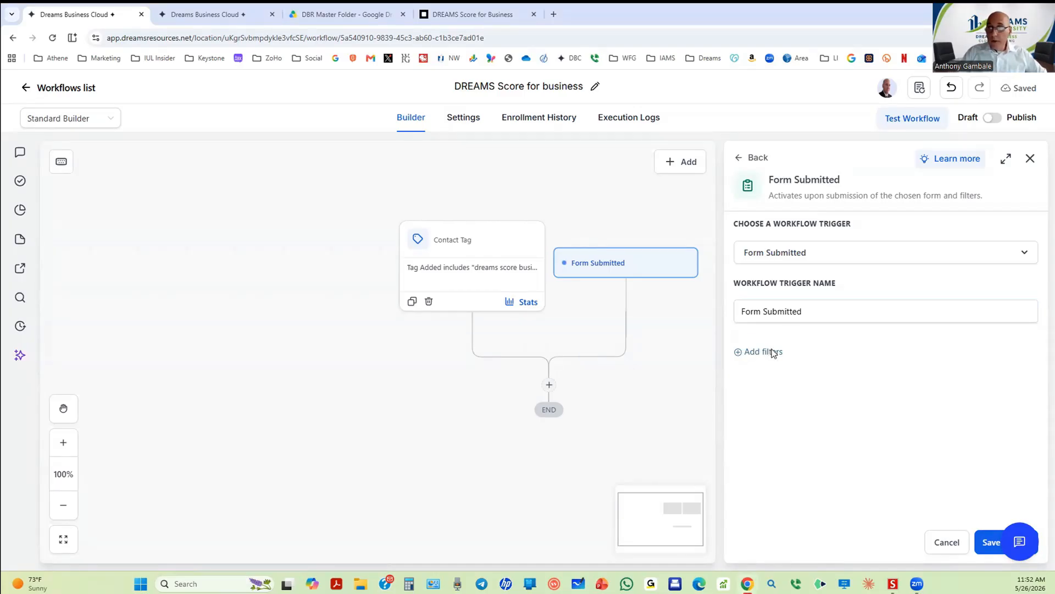
pyautogui.click(784, 374)
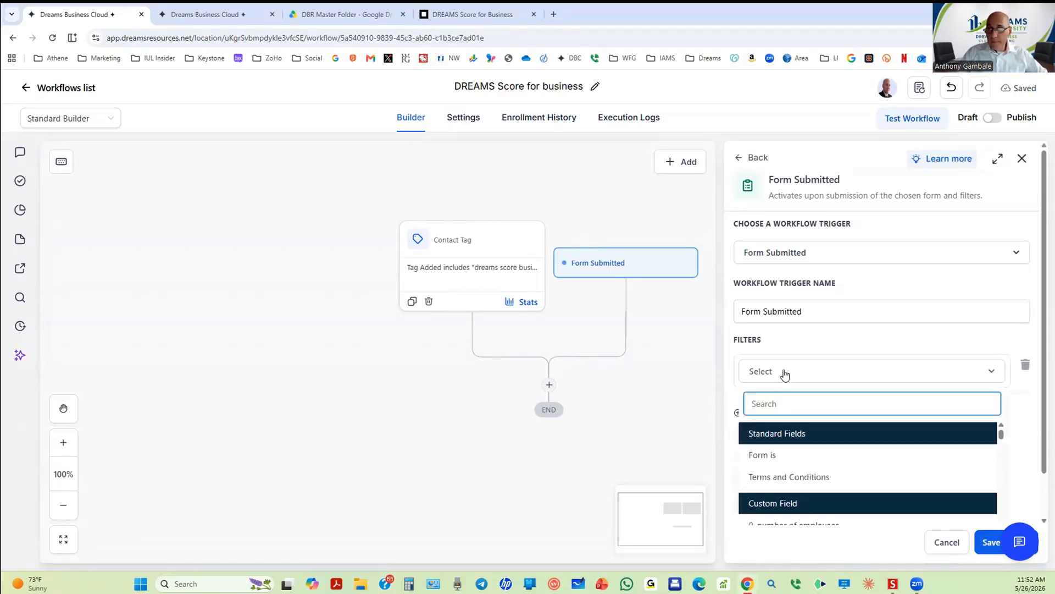
pyautogui.scroll(-3, 766, 448)
pyautogui.scroll(3, 765, 450)
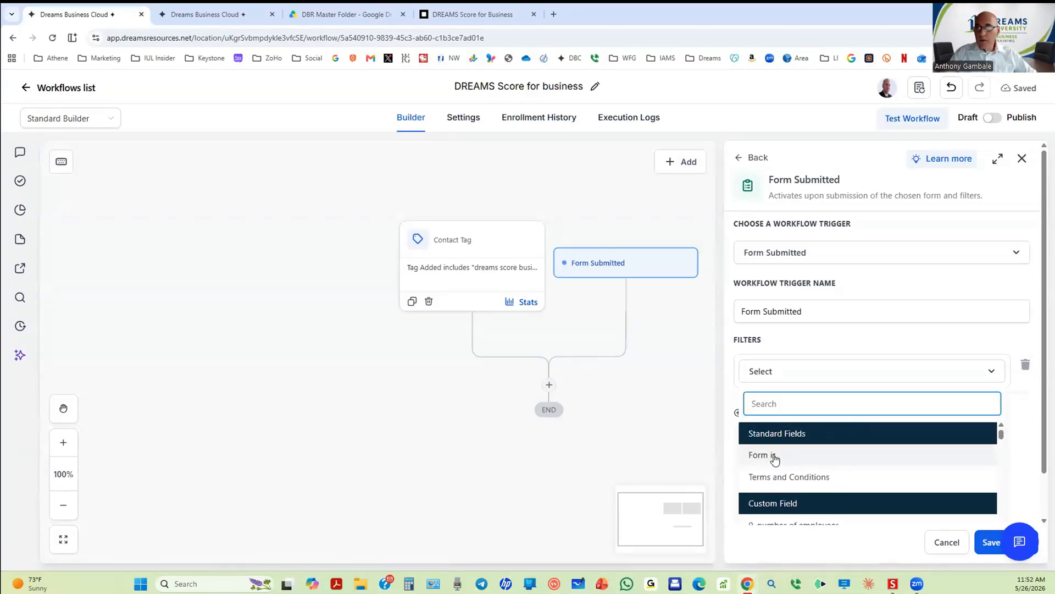
pyautogui.click(776, 457)
# Step: Pick '404 Support Form' as the form and save the trigger
pyautogui.click(808, 401)
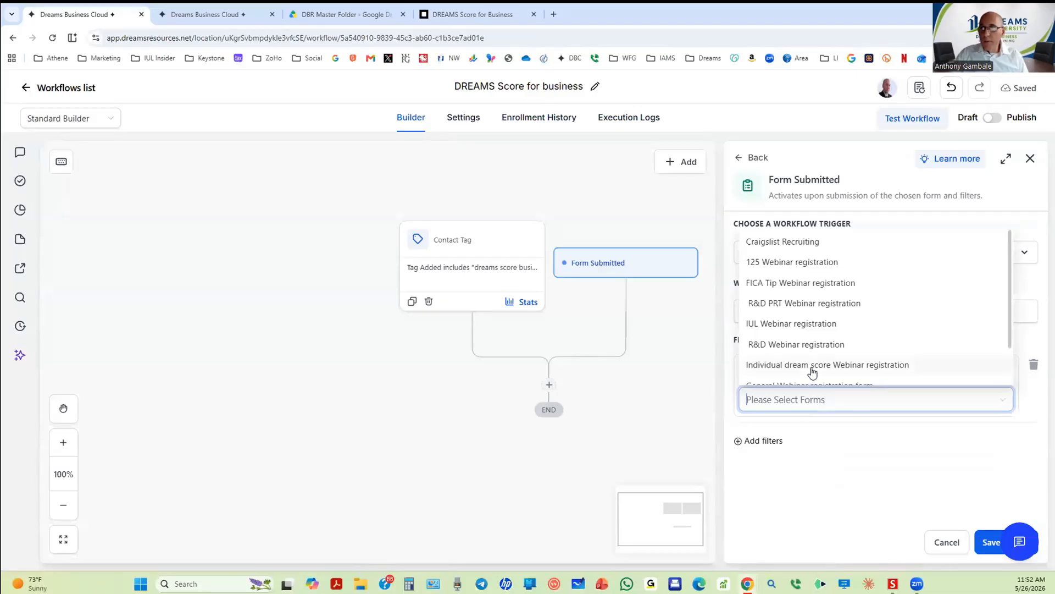
pyautogui.moveTo(1011, 314); pyautogui.dragTo(1019, 416)
pyautogui.scroll(-1, 999, 358)
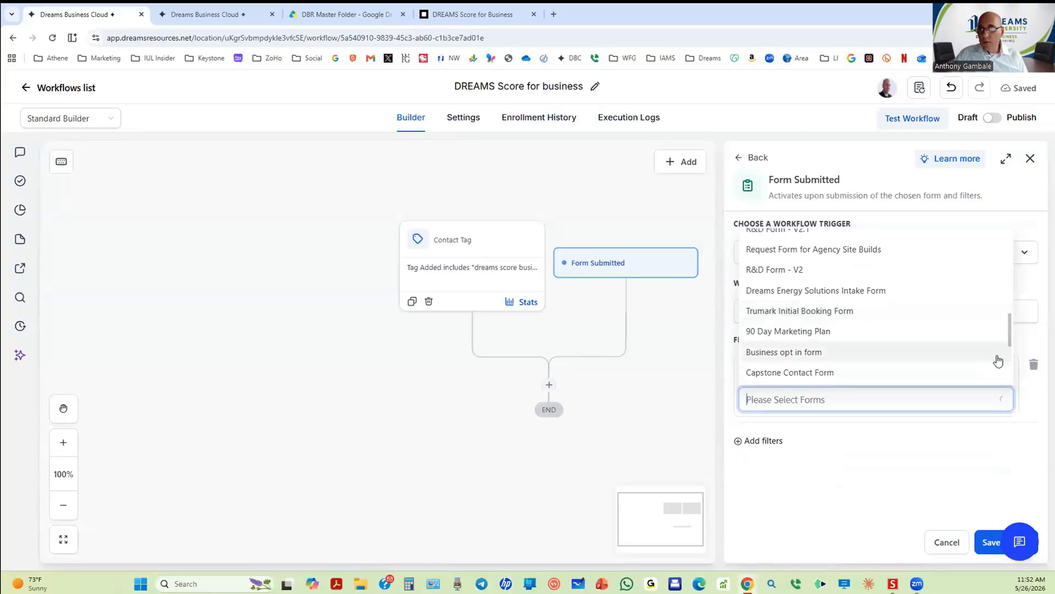
pyautogui.scroll(5, 998, 360)
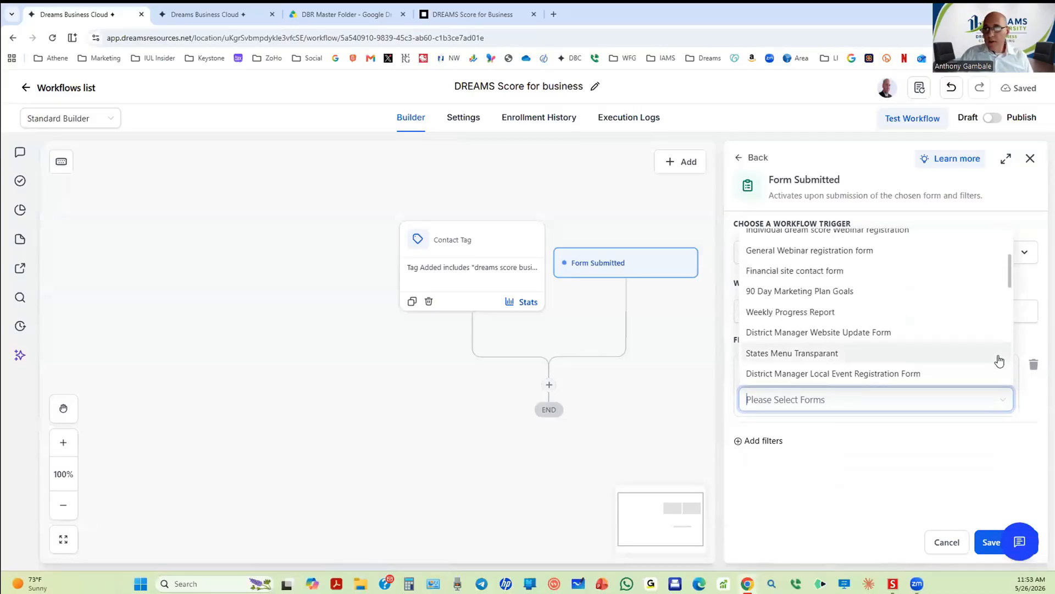
pyautogui.moveTo(1011, 278); pyautogui.dragTo(1012, 300)
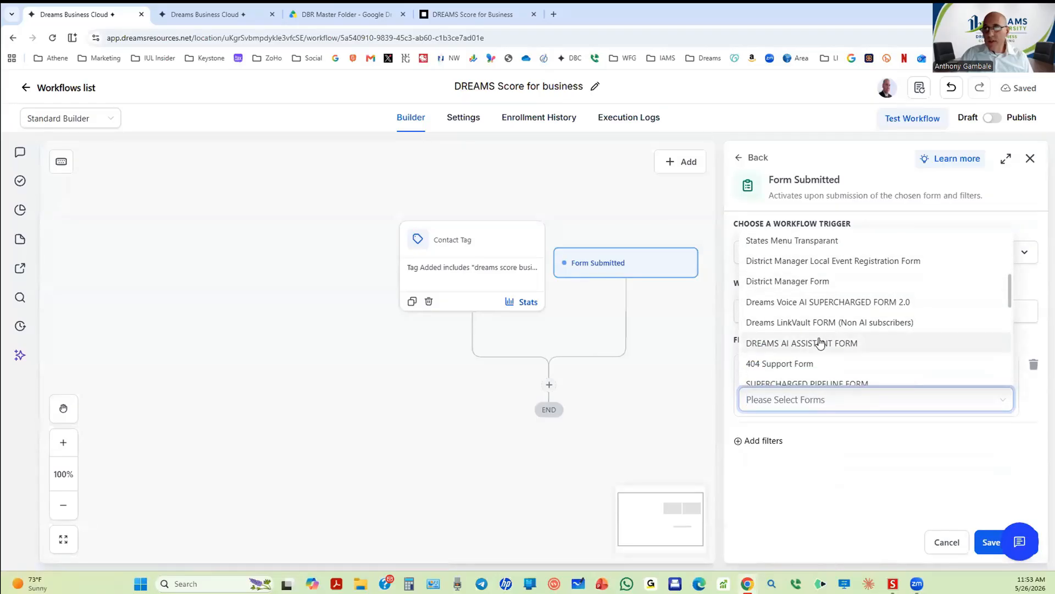
pyautogui.click(785, 366)
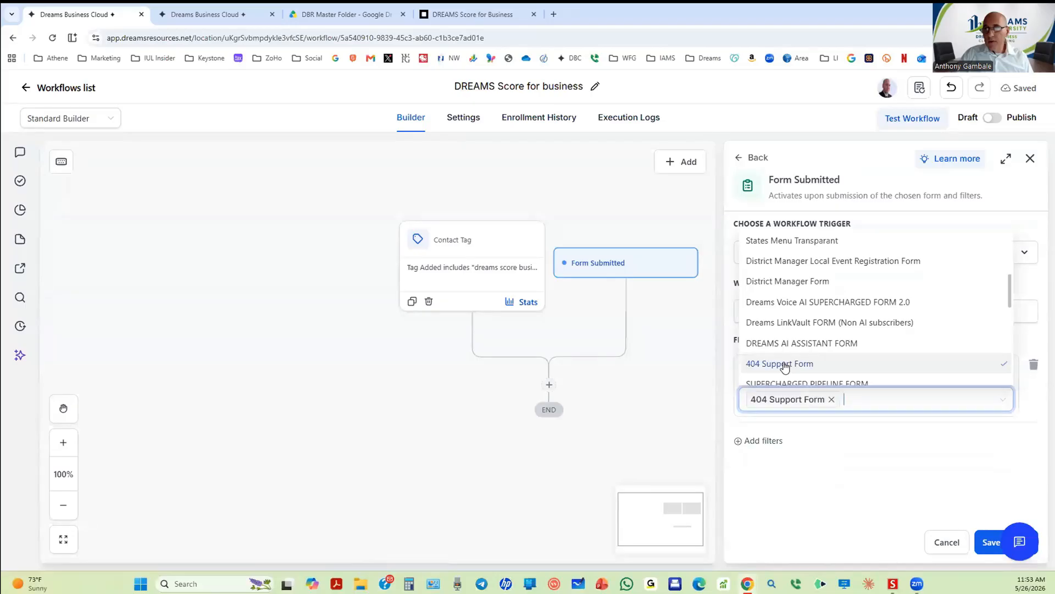
pyautogui.click(980, 550)
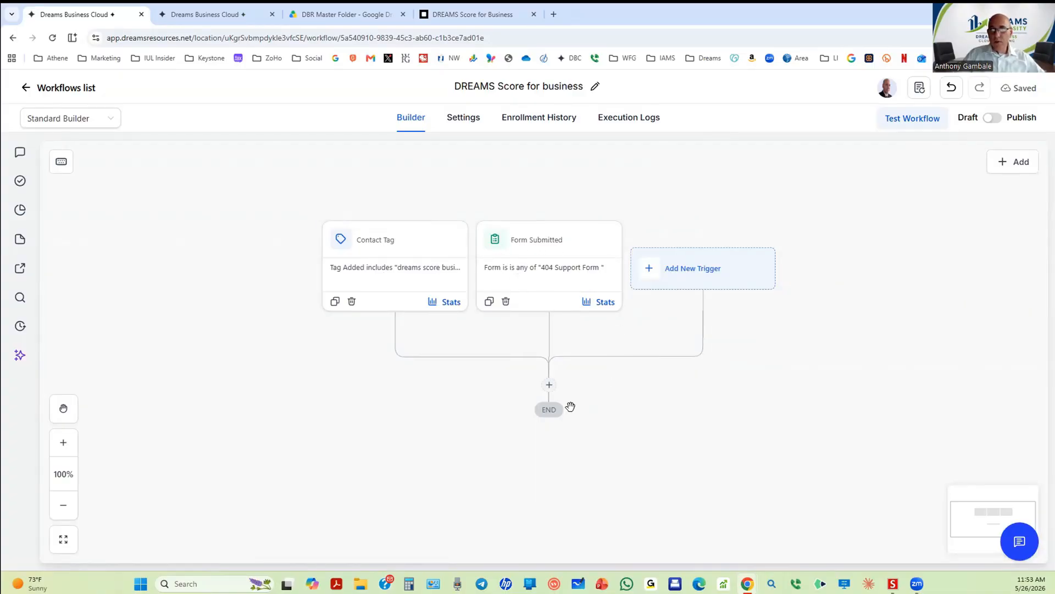
# Step: Add a Voicemail action below the triggers, then open a new browser tab
pyautogui.click(550, 385)
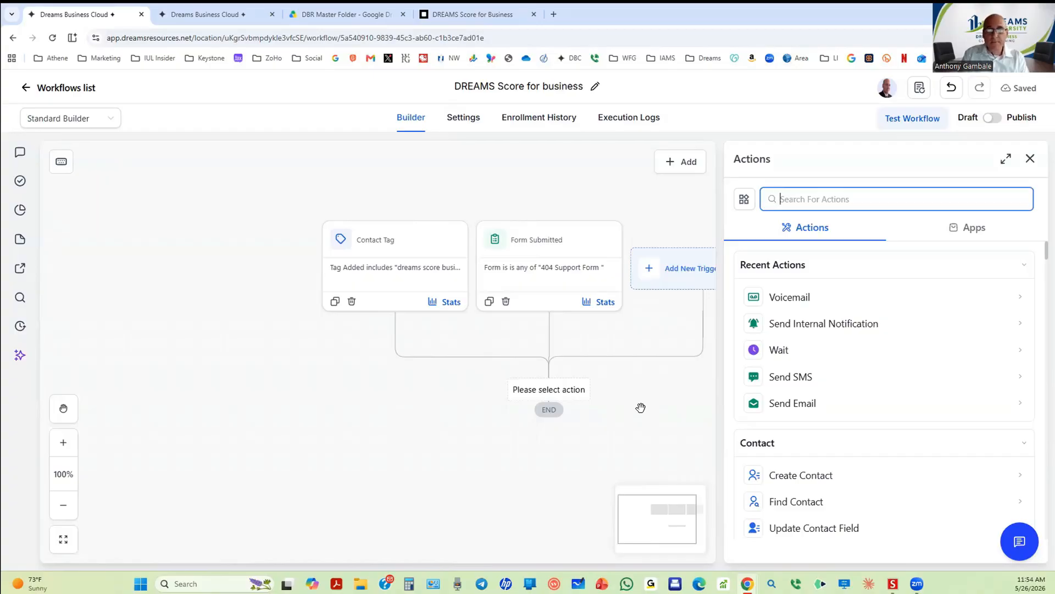
pyautogui.click(783, 299)
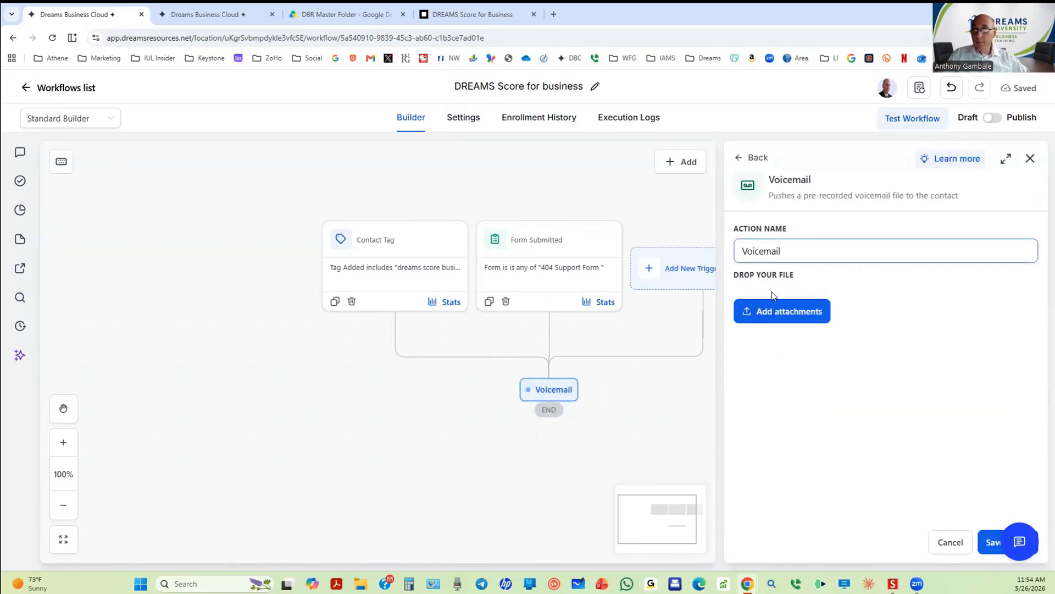
pyautogui.click(555, 15)
# Step: Open the Online Voice Recorder site from the Dreams bookmarks folder
pyautogui.click(706, 59)
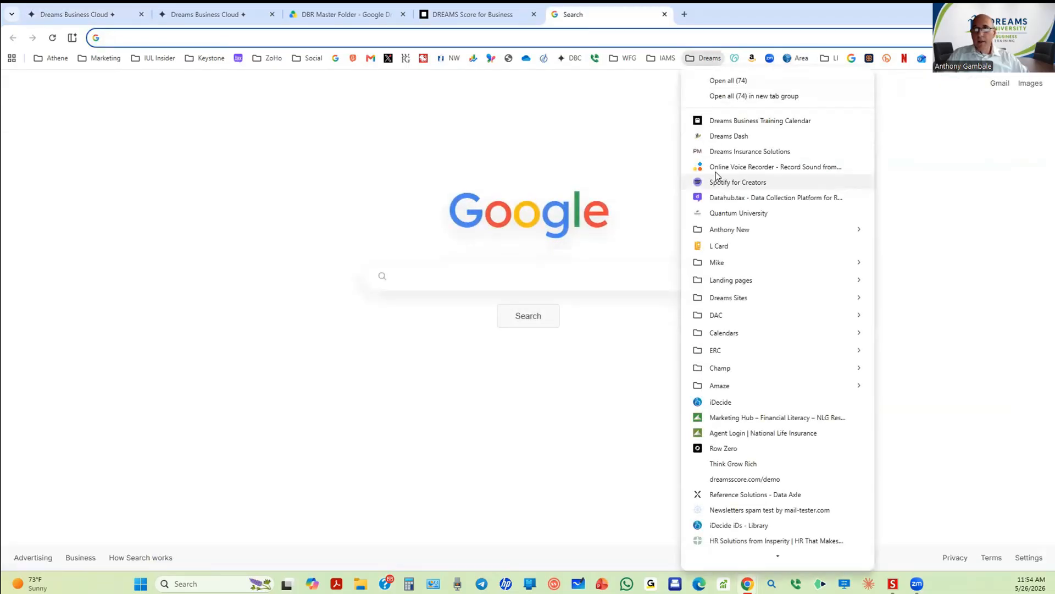
pyautogui.click(714, 167)
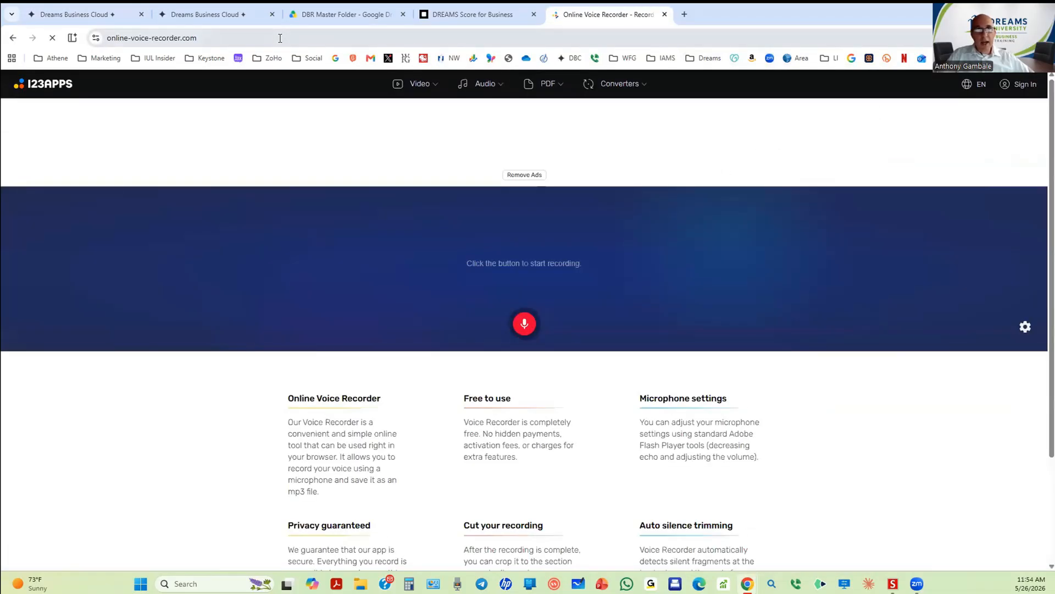
pyautogui.click(280, 38)
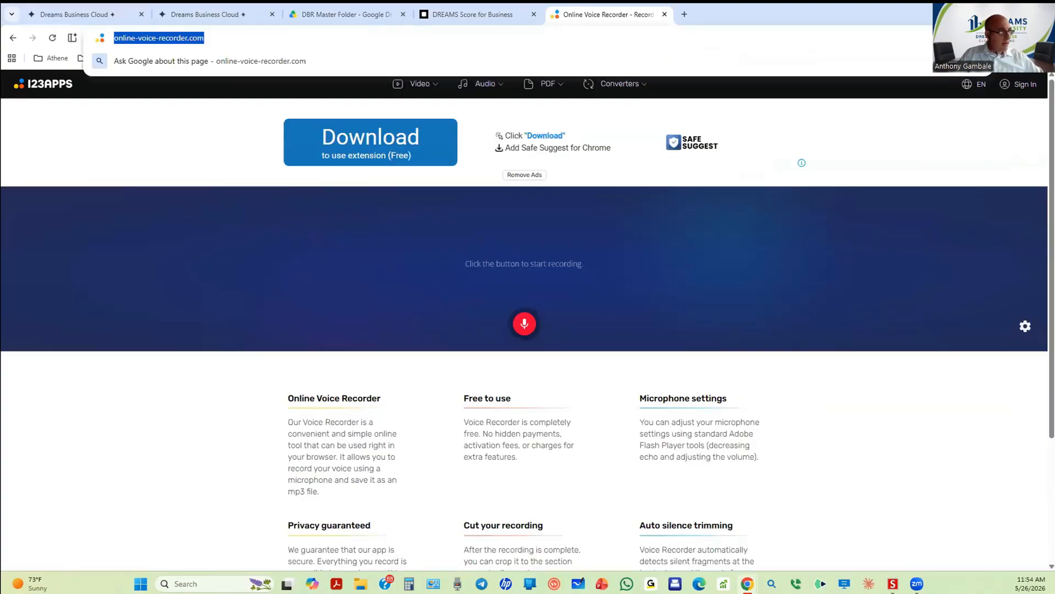
pyautogui.press('Escape')
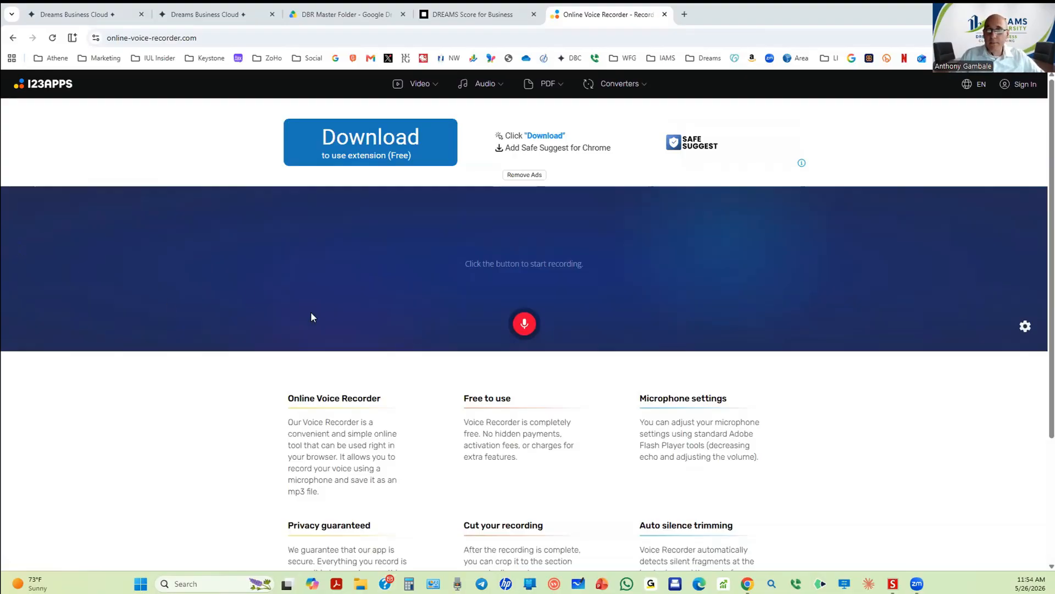
# Step: Record a roughly 15-second voice message, allowing microphone access
pyautogui.click(525, 326)
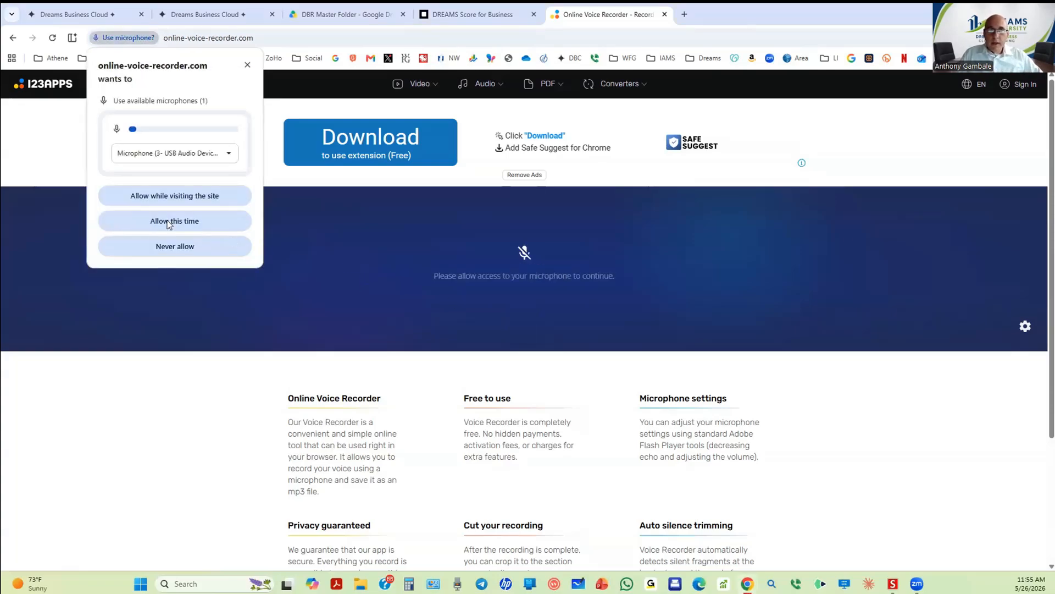
pyautogui.click(169, 222)
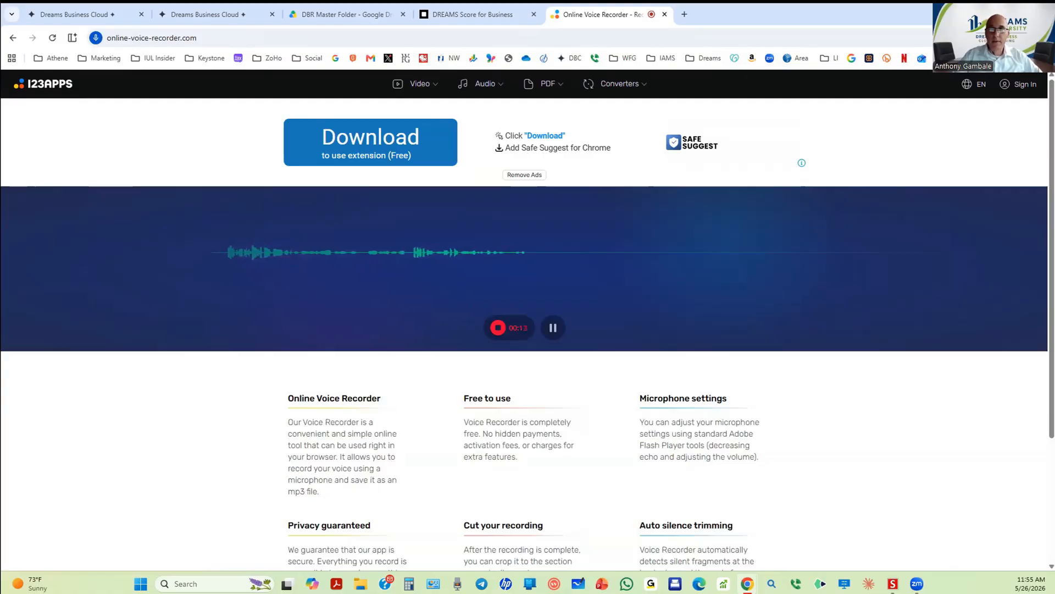
pyautogui.click(498, 327)
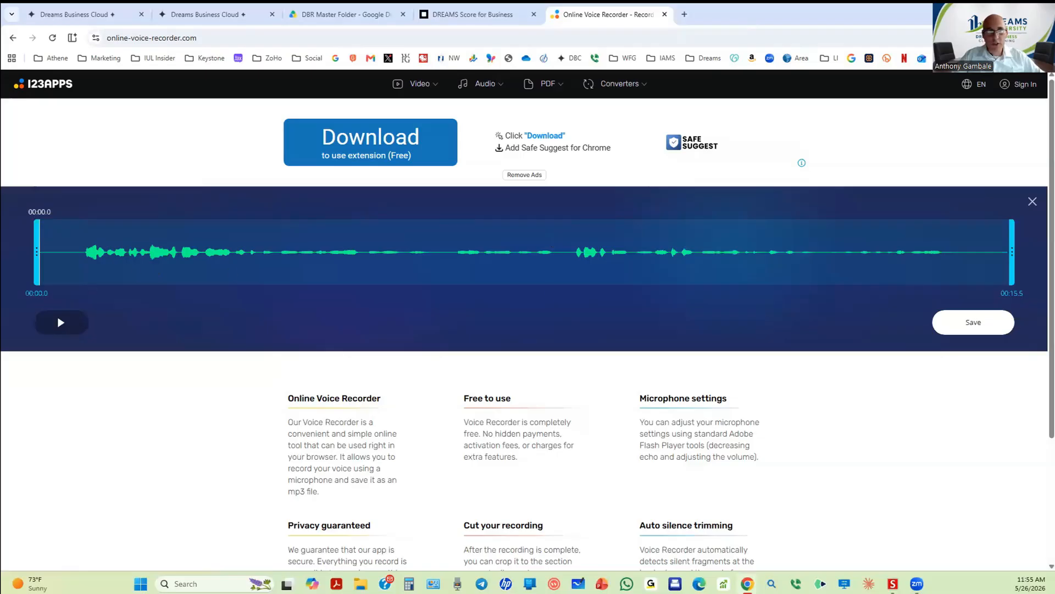
# Step: Trim the recording to 00:00.5–00:14.6, then return to the Dreams workflow tab
pyautogui.moveTo(35, 251); pyautogui.dragTo(69, 251)
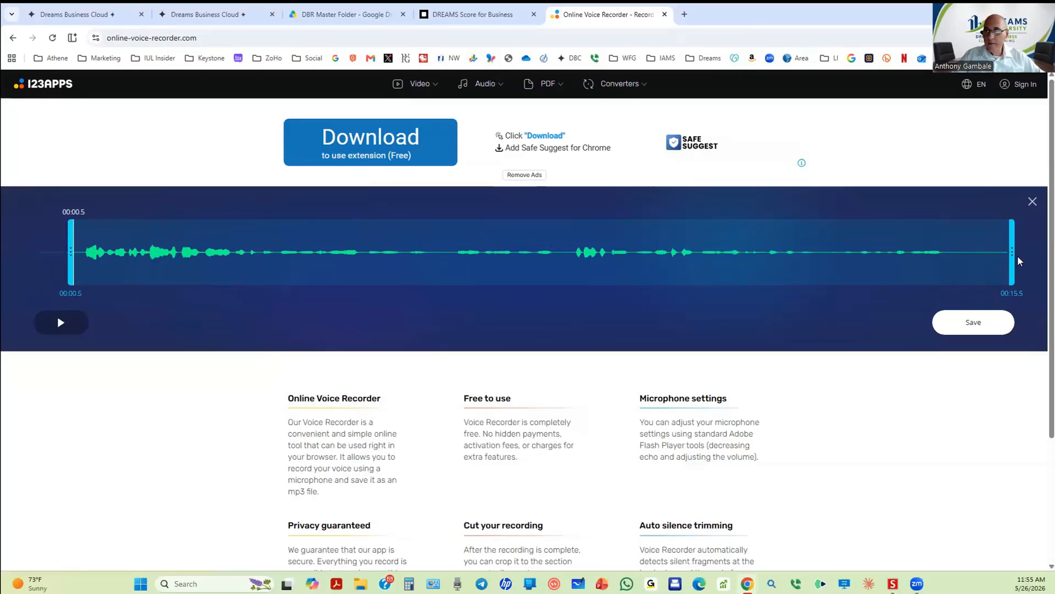
pyautogui.moveTo(1010, 256); pyautogui.dragTo(953, 261)
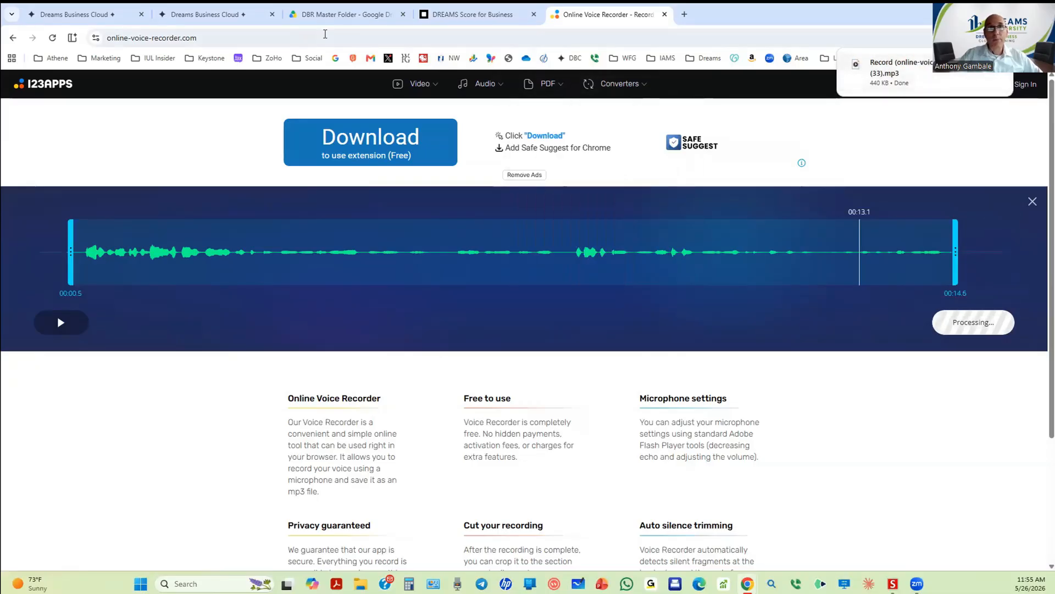
pyautogui.click(199, 15)
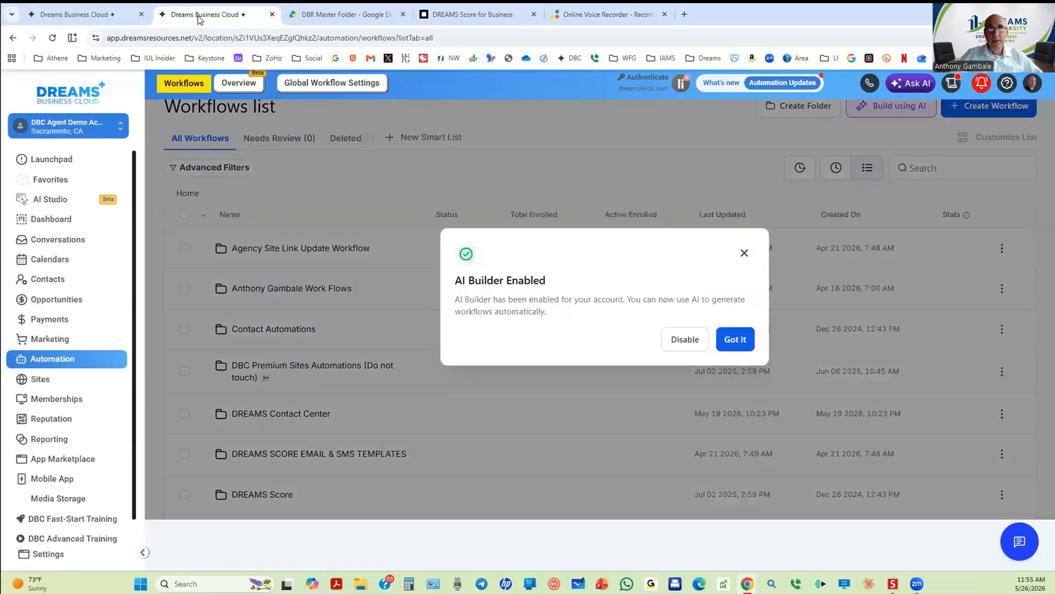
pyautogui.click(84, 17)
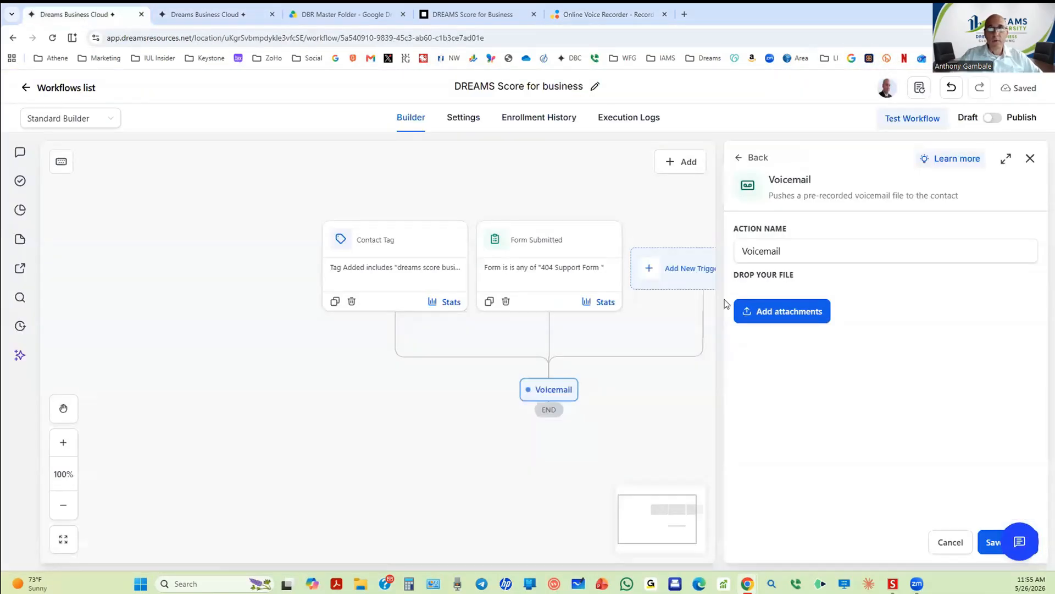
# Step: Attach 'Record (online-voice-recorder.com) (33).mp3' from Downloads to the Voicemail action and save
pyautogui.click(778, 315)
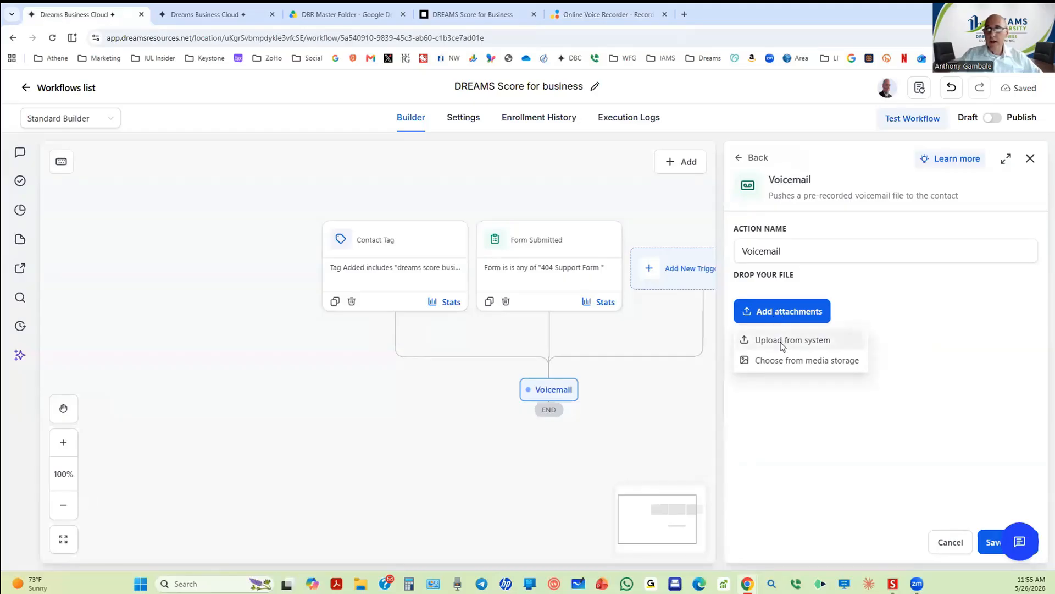
pyautogui.click(782, 344)
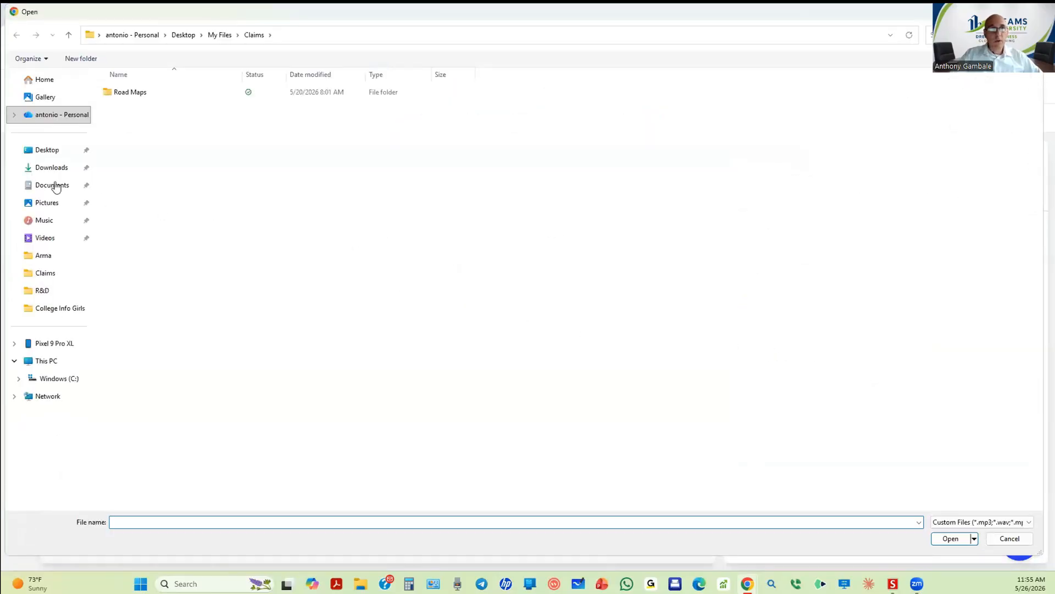
pyautogui.click(50, 170)
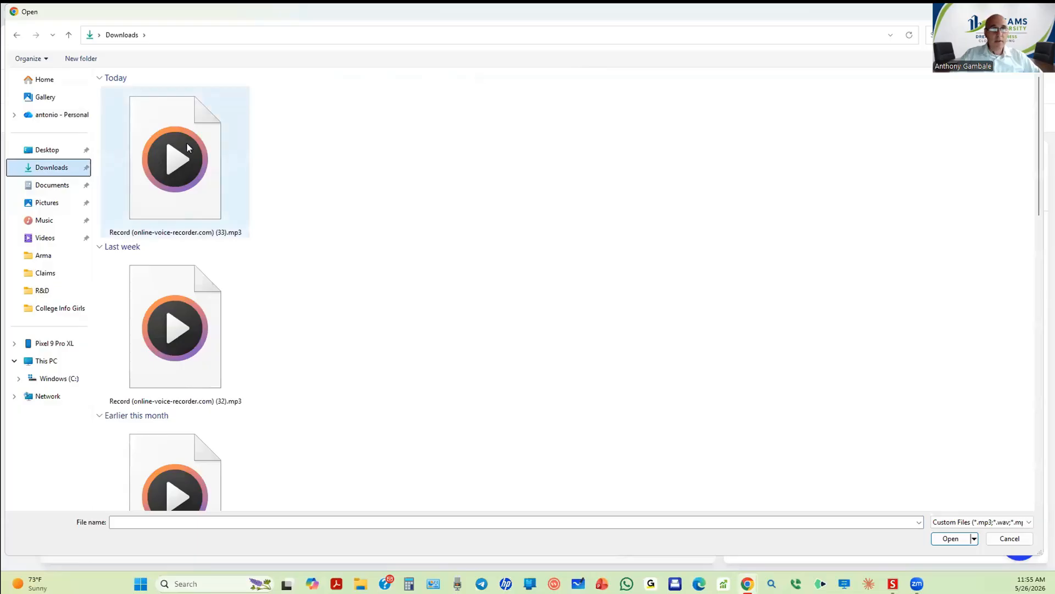
pyautogui.doubleClick(156, 158)
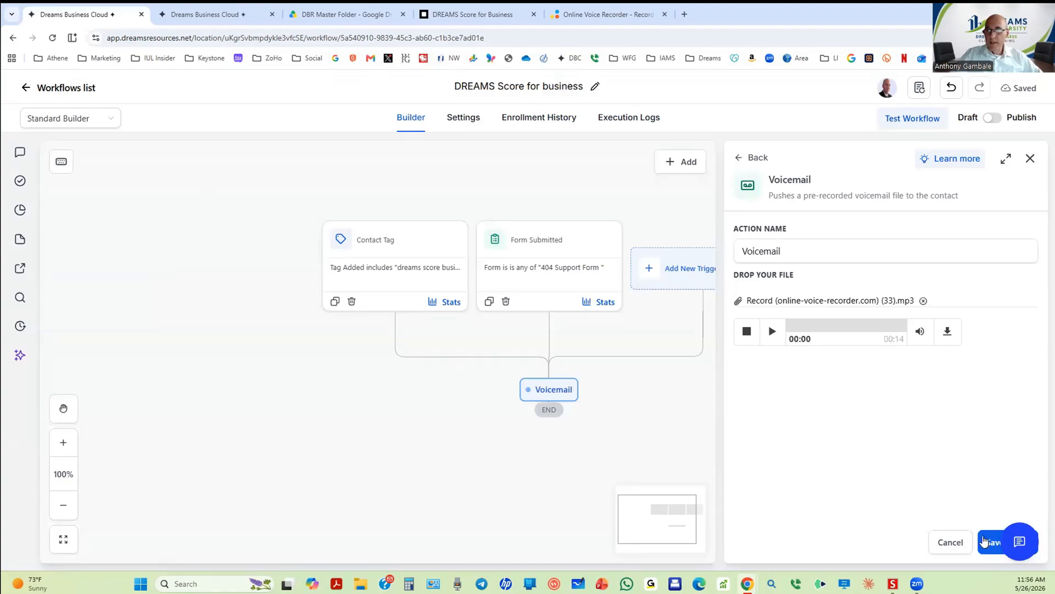
pyautogui.click(984, 545)
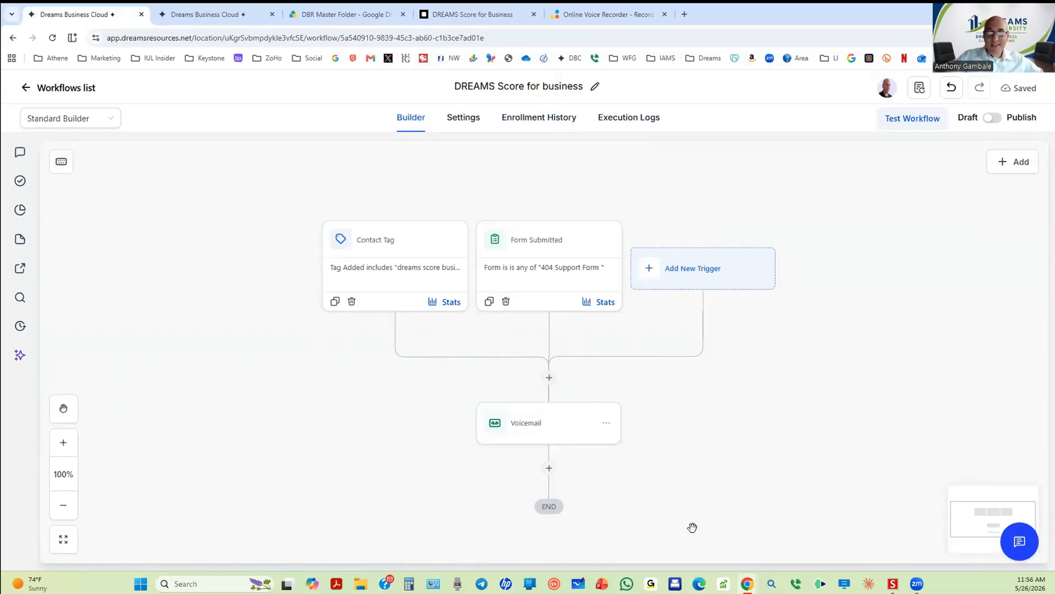
pyautogui.scroll(-1, 536, 436)
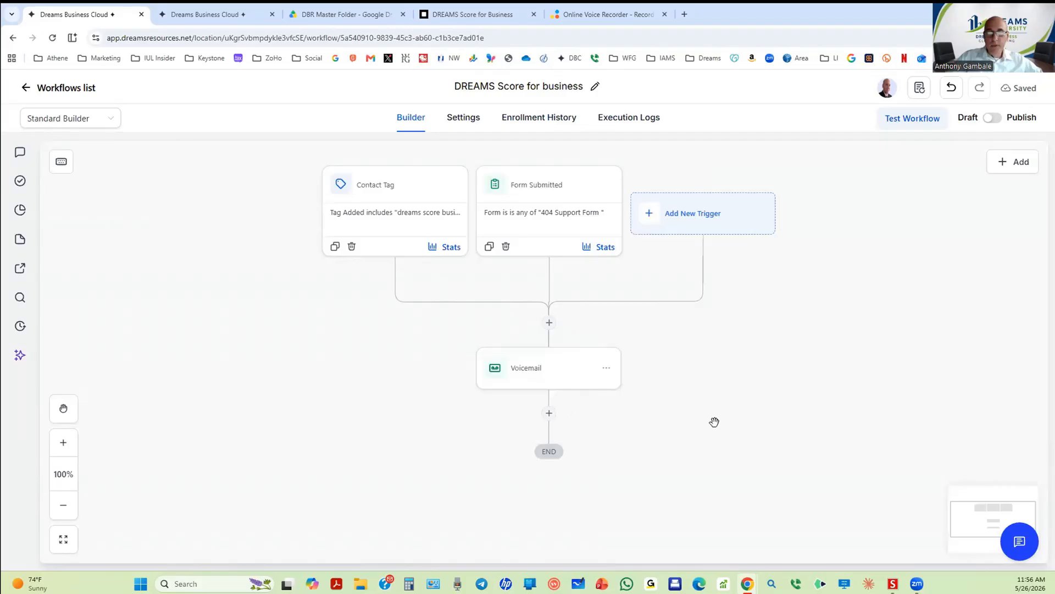
pyautogui.scroll(-1, 715, 419)
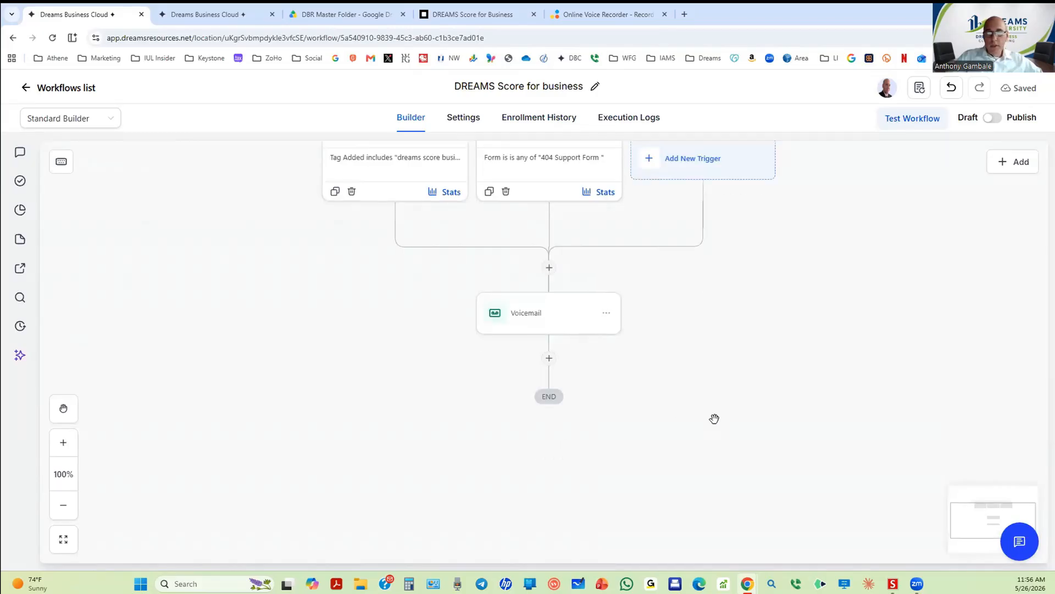
# Step: Add a Send Email action below the Voicemail step
pyautogui.click(548, 360)
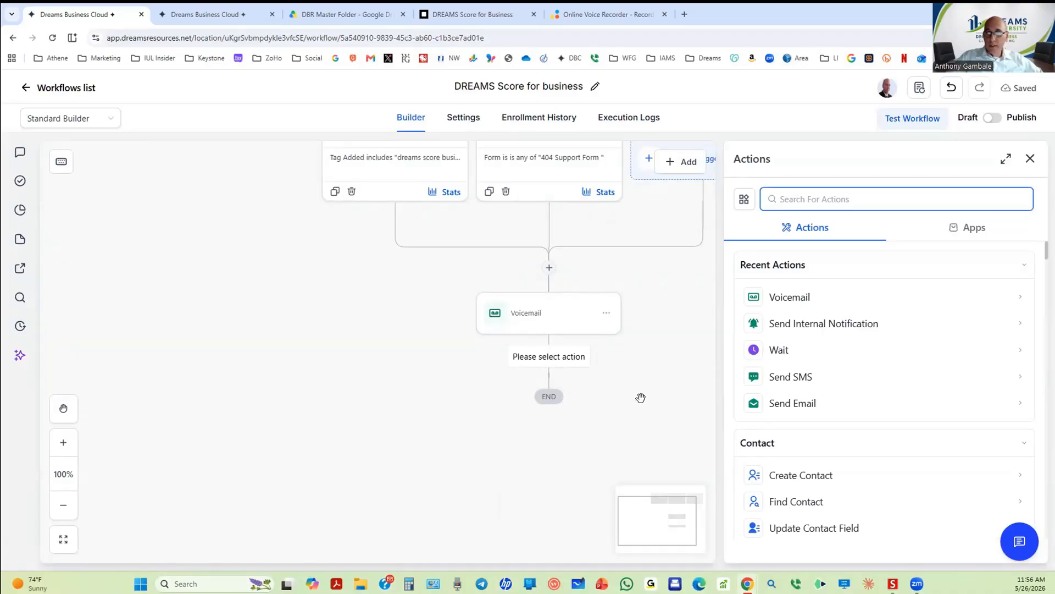
pyautogui.click(790, 404)
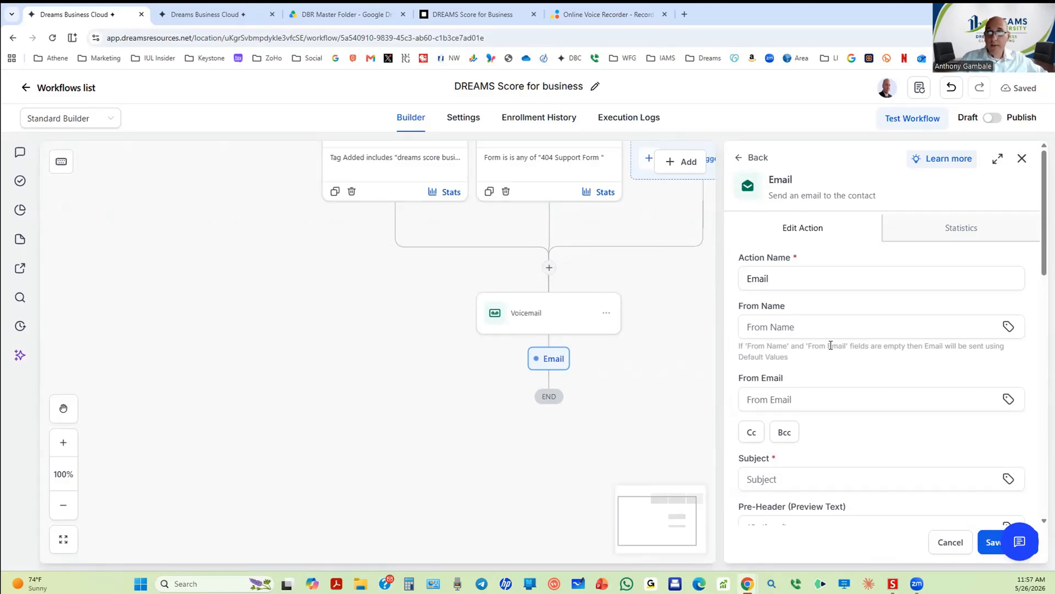
# Step: Rename the email action to '1st Email'
pyautogui.click(745, 274)
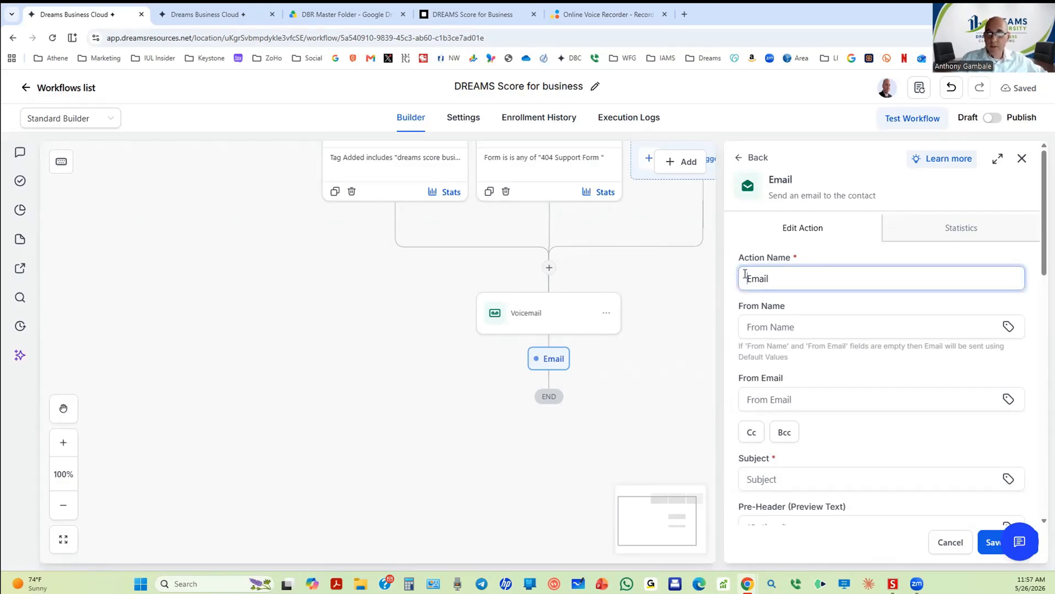
pyautogui.write('1st')
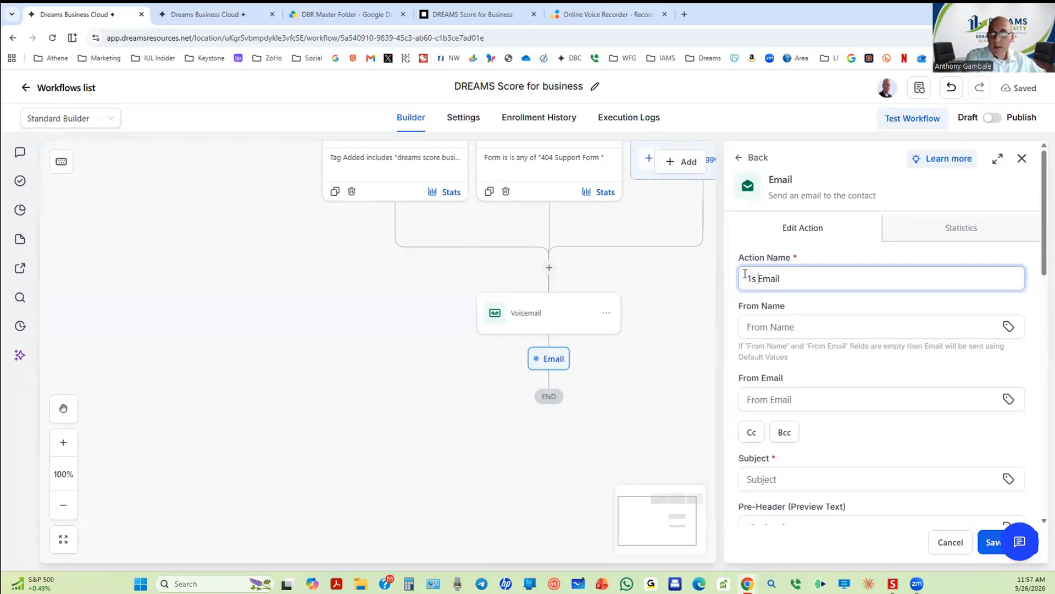
pyautogui.press('BackSpace')
pyautogui.write('t')
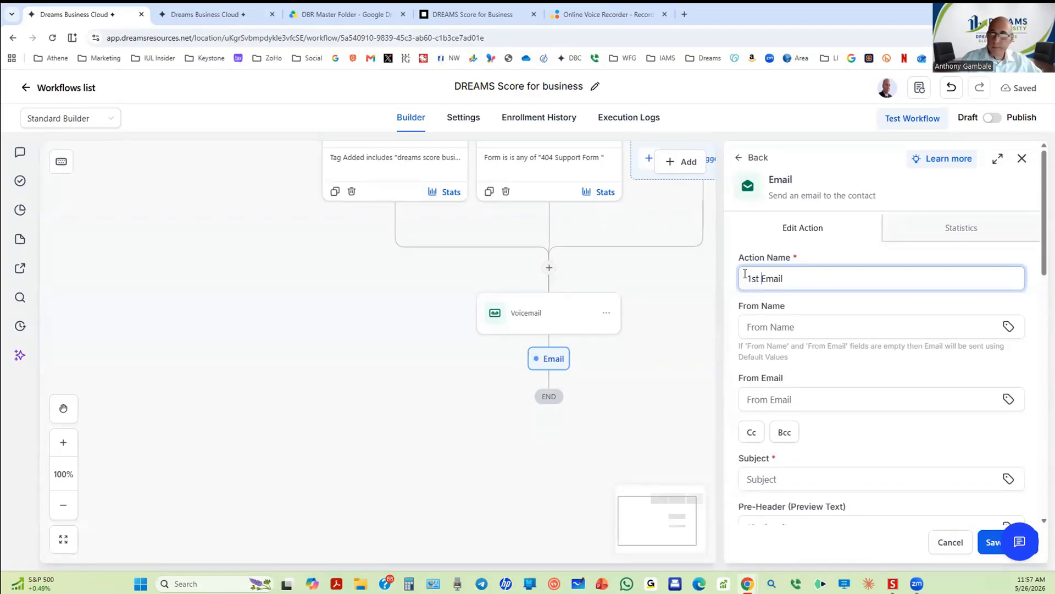
# Step: Set the From Name to the {{custom_values.referring_agent_name}} custom value and open a new browser tab
pyautogui.click(855, 315)
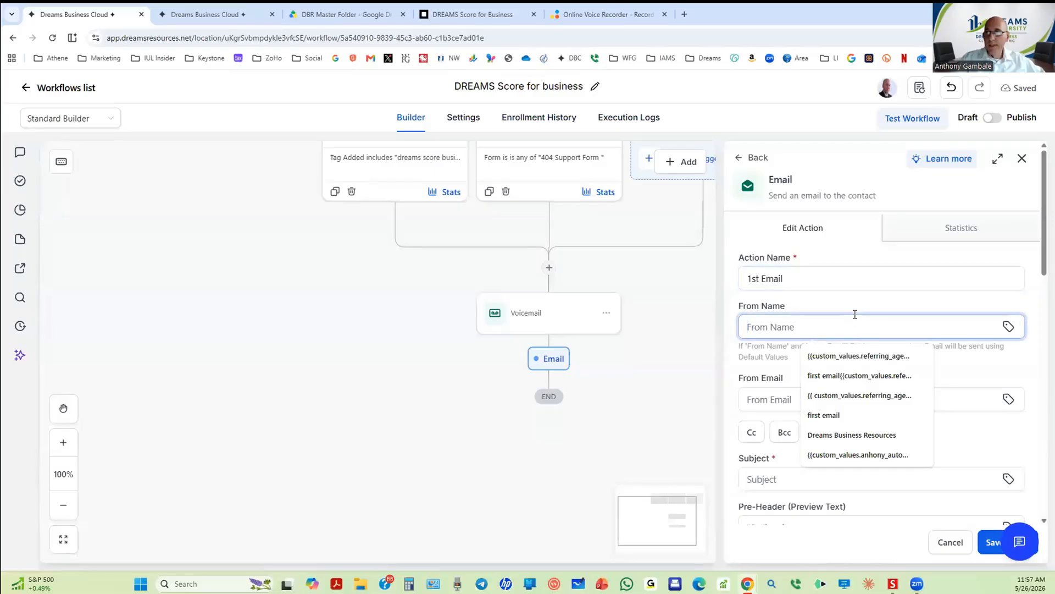
pyautogui.click(860, 356)
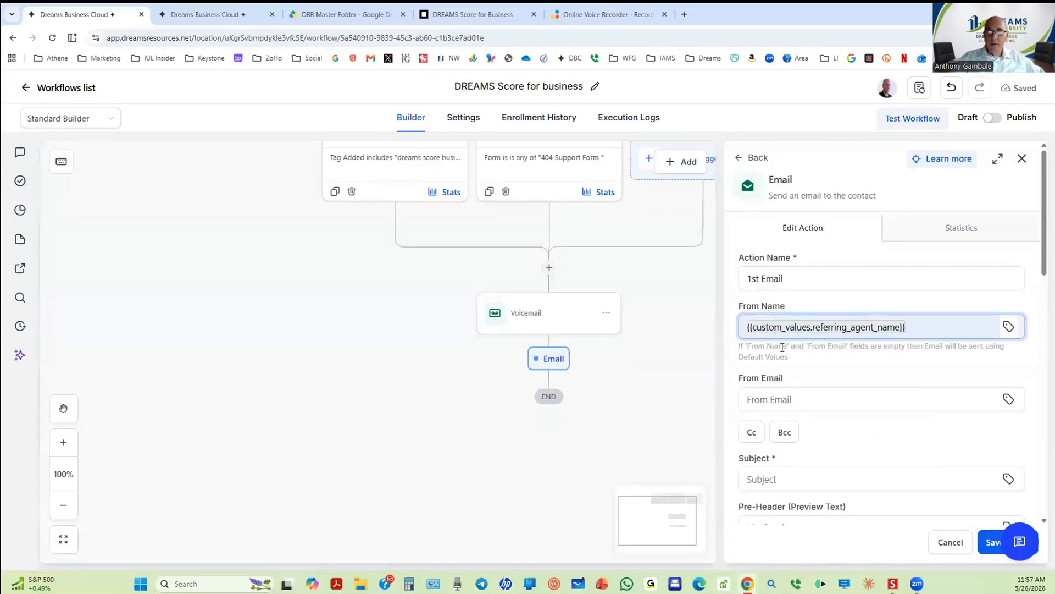
pyautogui.click(685, 15)
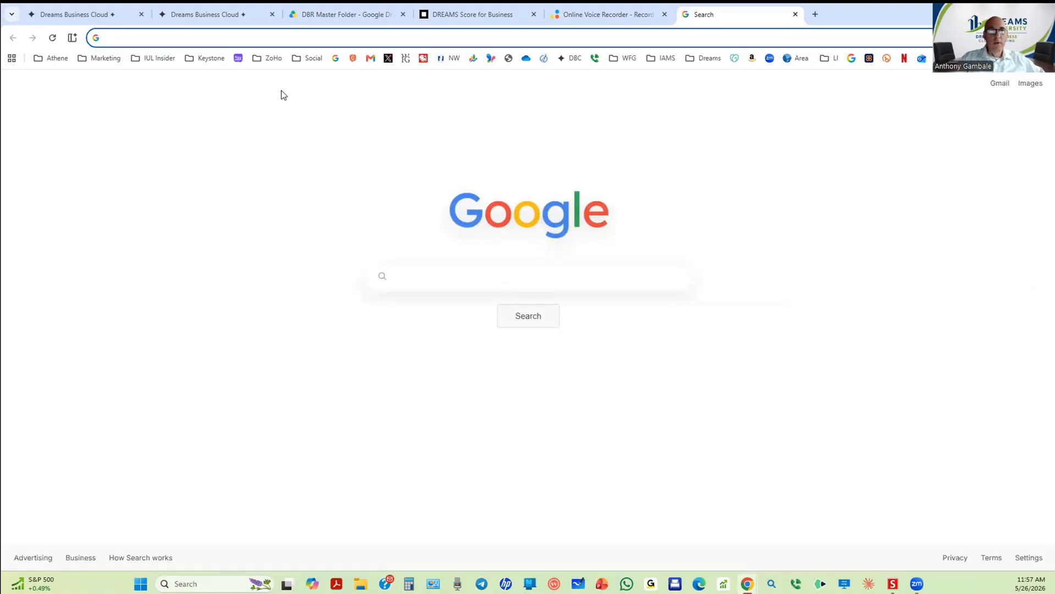
# Step: In the new tab, open Settings > Custom Values and the Agent Information folder
pyautogui.click(573, 58)
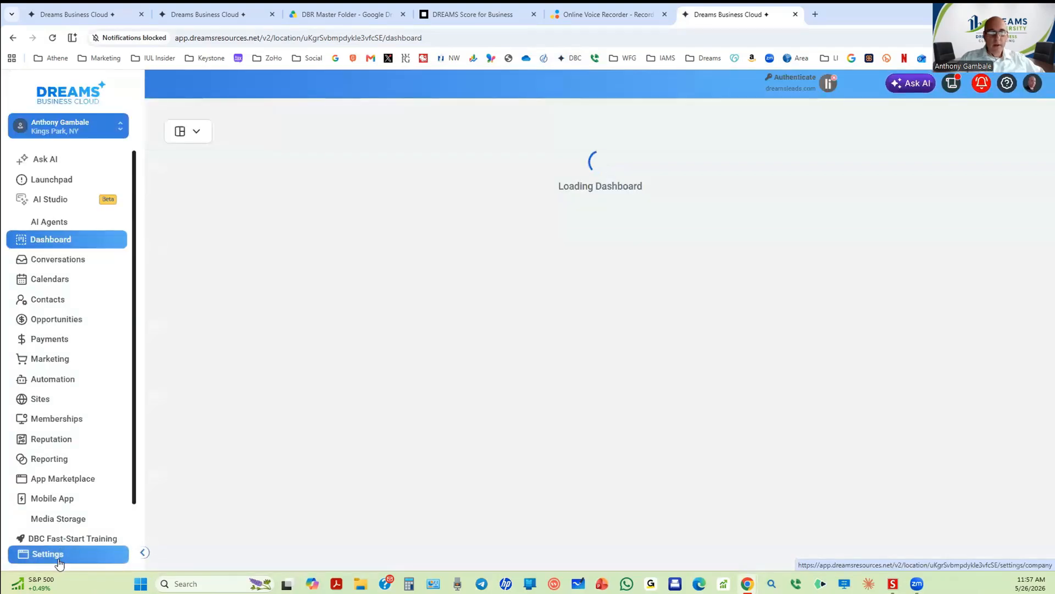
pyautogui.click(60, 562)
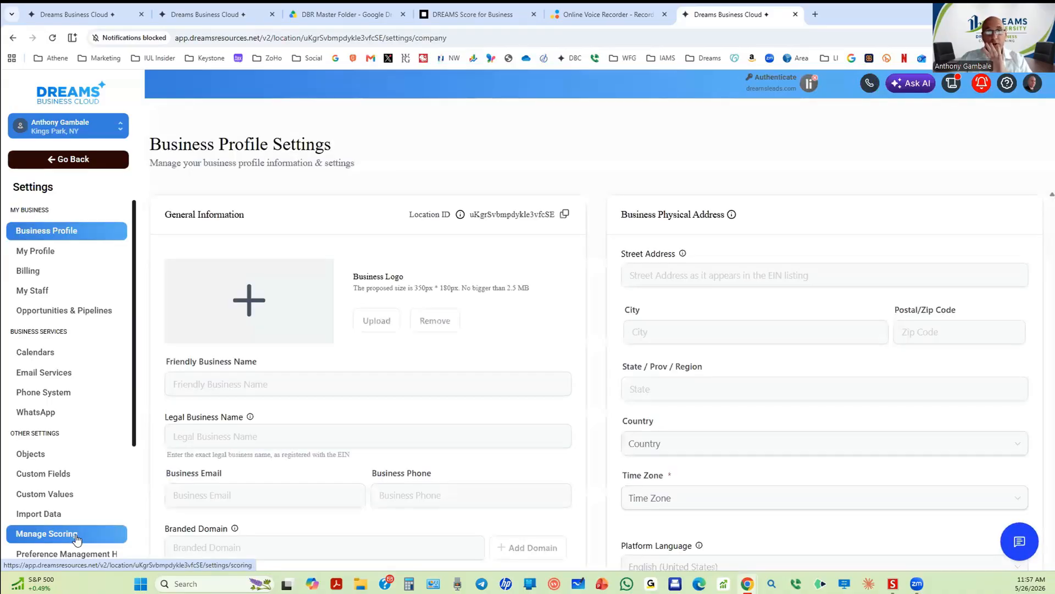
pyautogui.scroll(-3, 77, 536)
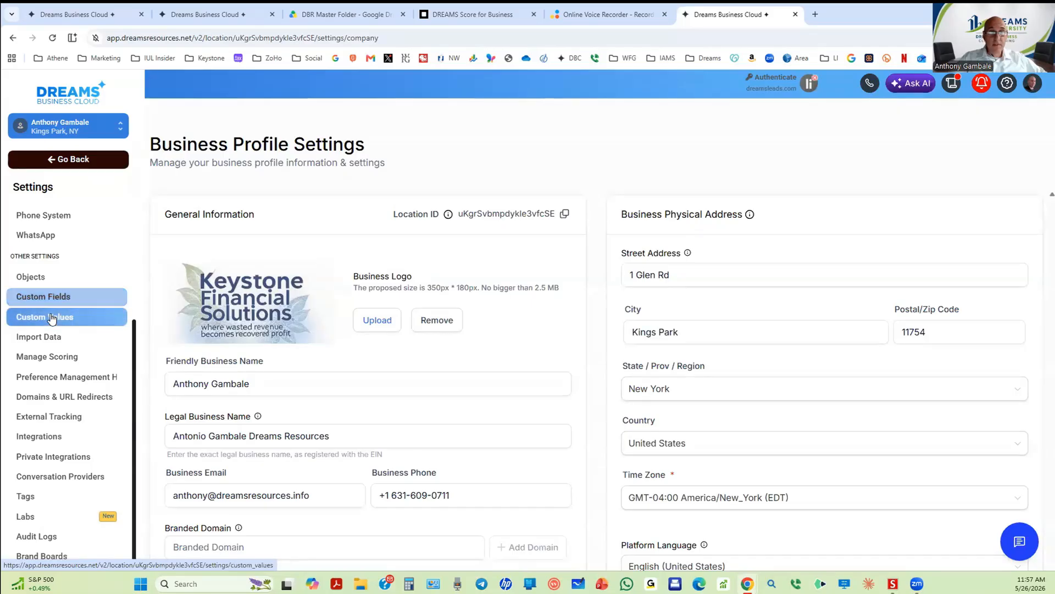
pyautogui.click(49, 319)
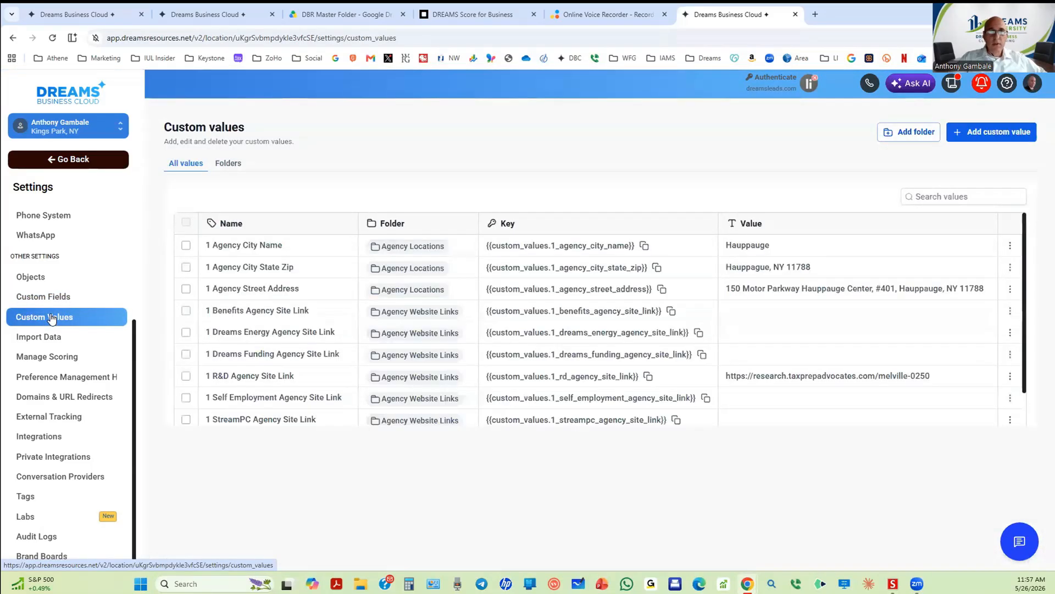
pyautogui.click(226, 163)
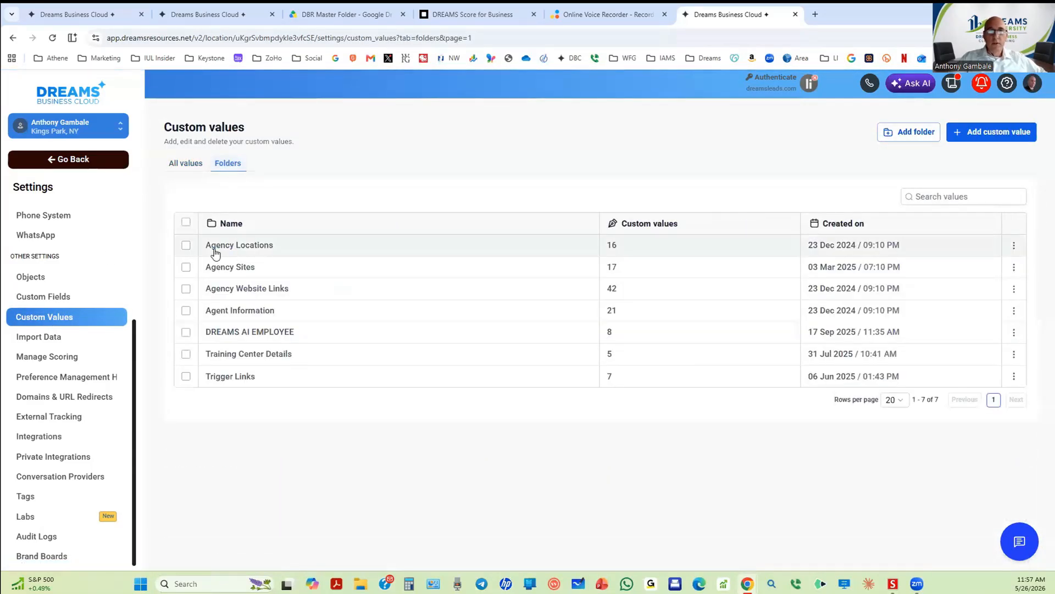
pyautogui.click(228, 310)
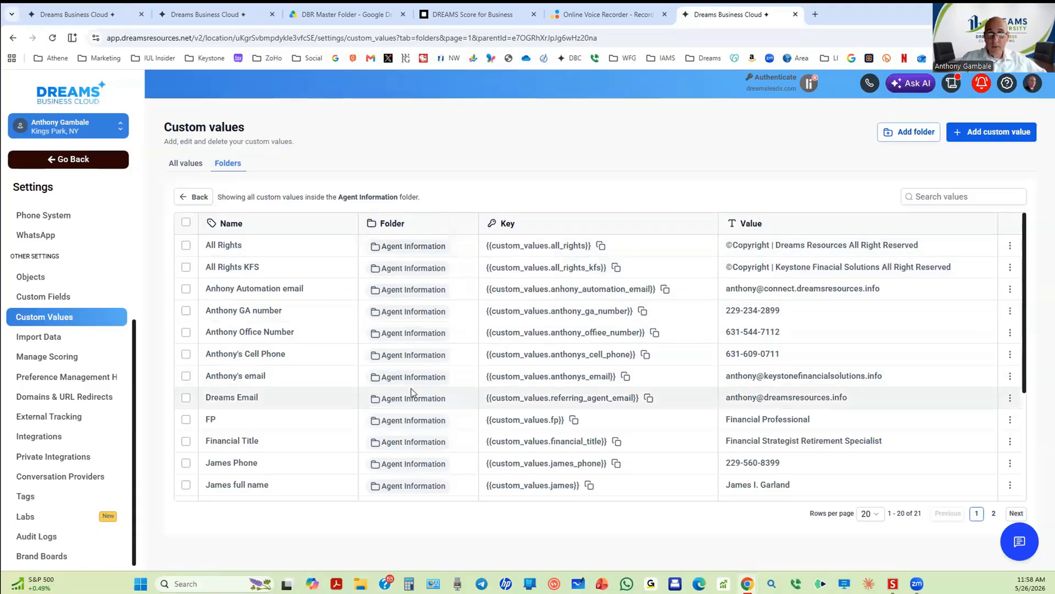
# Step: Show 100 rows per page to list all 21 Agent Information values, then return to the workflow tab
pyautogui.click(869, 514)
pyautogui.click(868, 492)
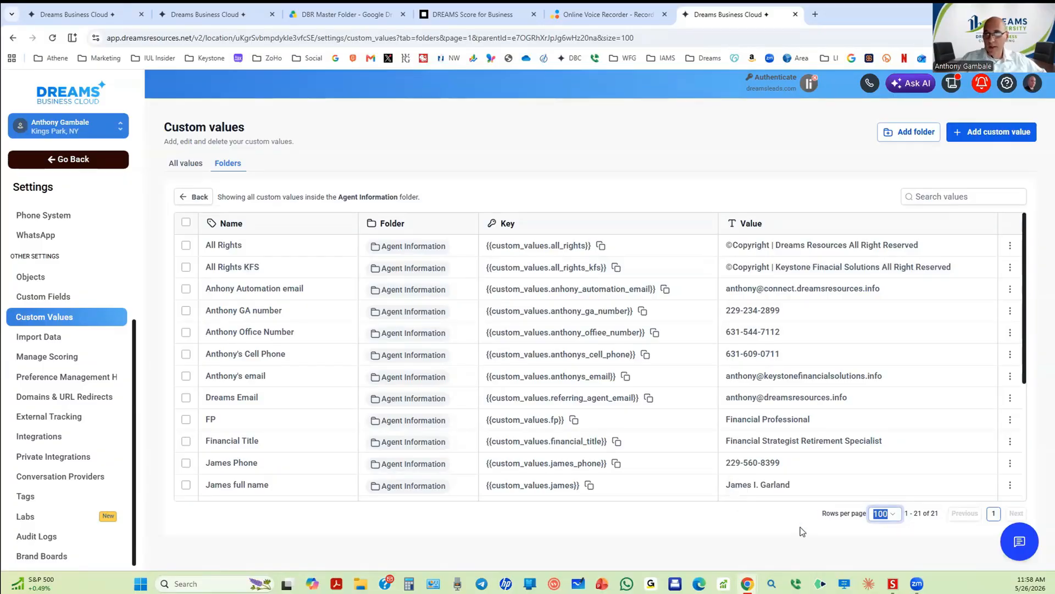
pyautogui.scroll(-1, 818, 380)
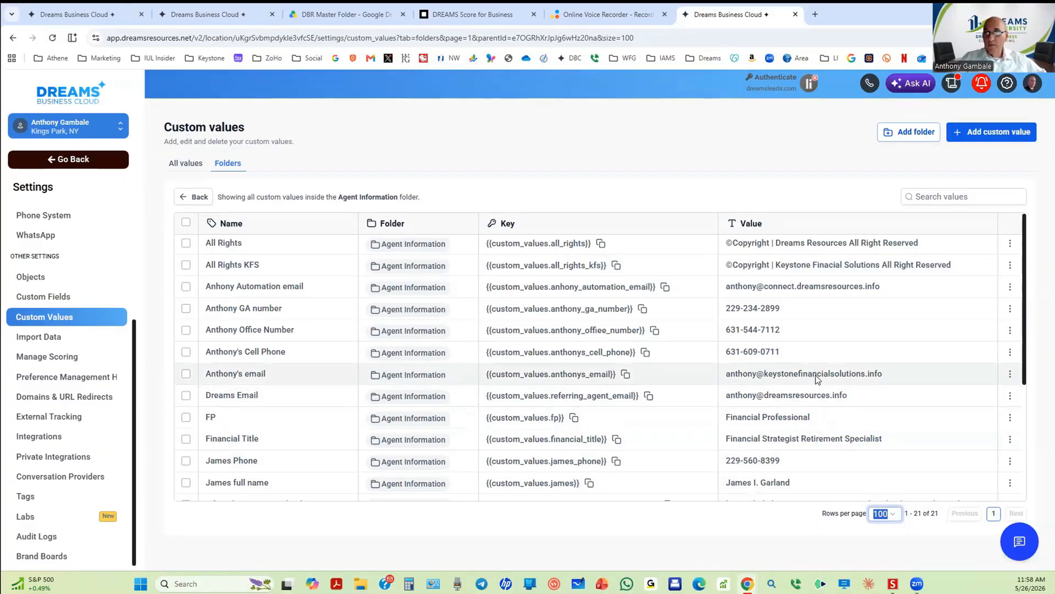
pyautogui.scroll(-3, 818, 379)
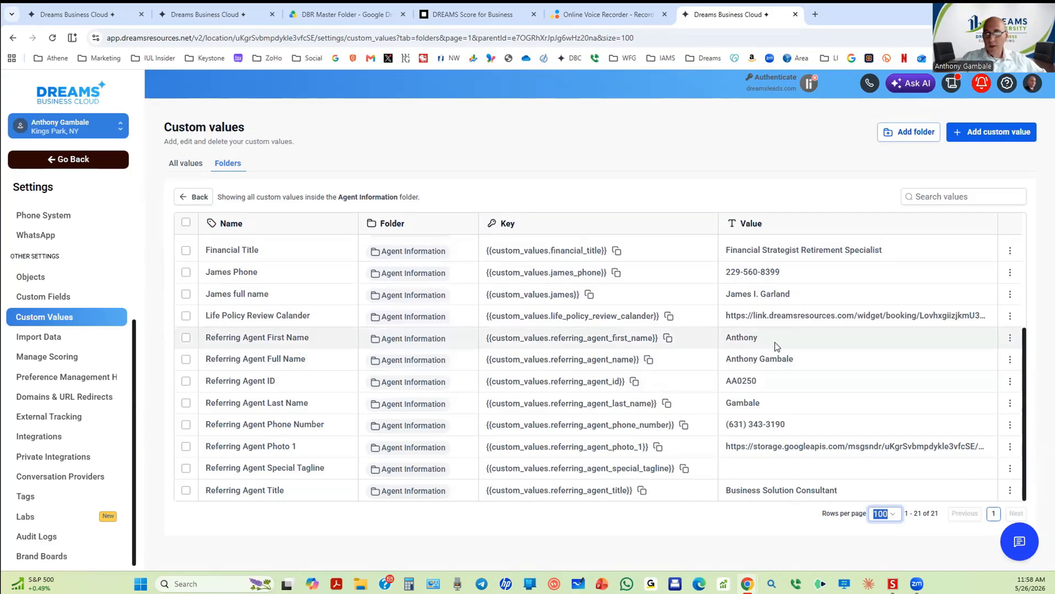
pyautogui.click(109, 15)
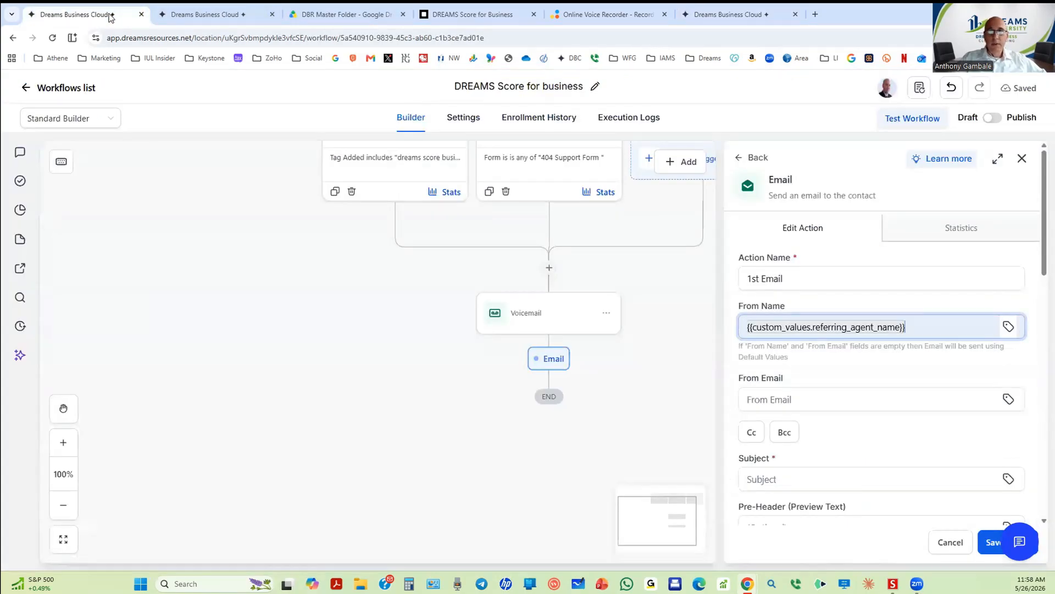
# Step: Insert the Agent Information automation-email custom value as the 1st Email's From Email address
pyautogui.click(850, 399)
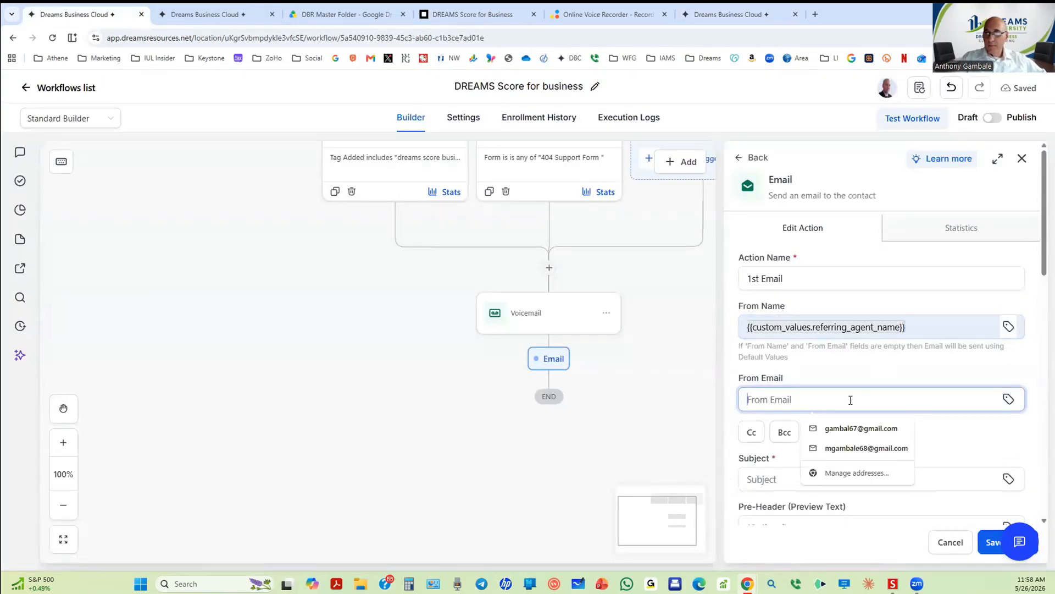
pyautogui.click(1008, 401)
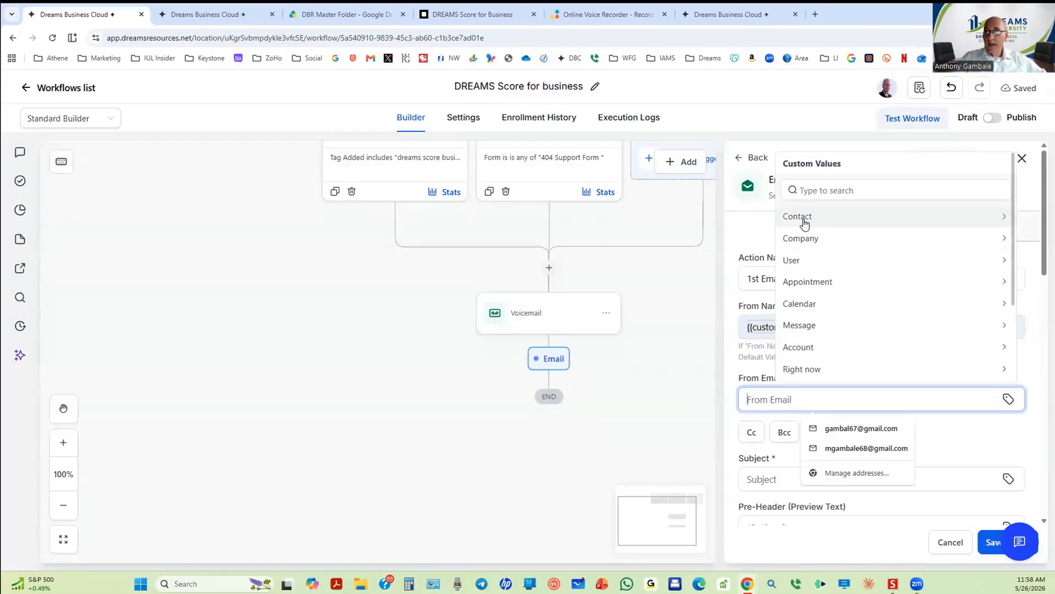
pyautogui.scroll(-3, 803, 297)
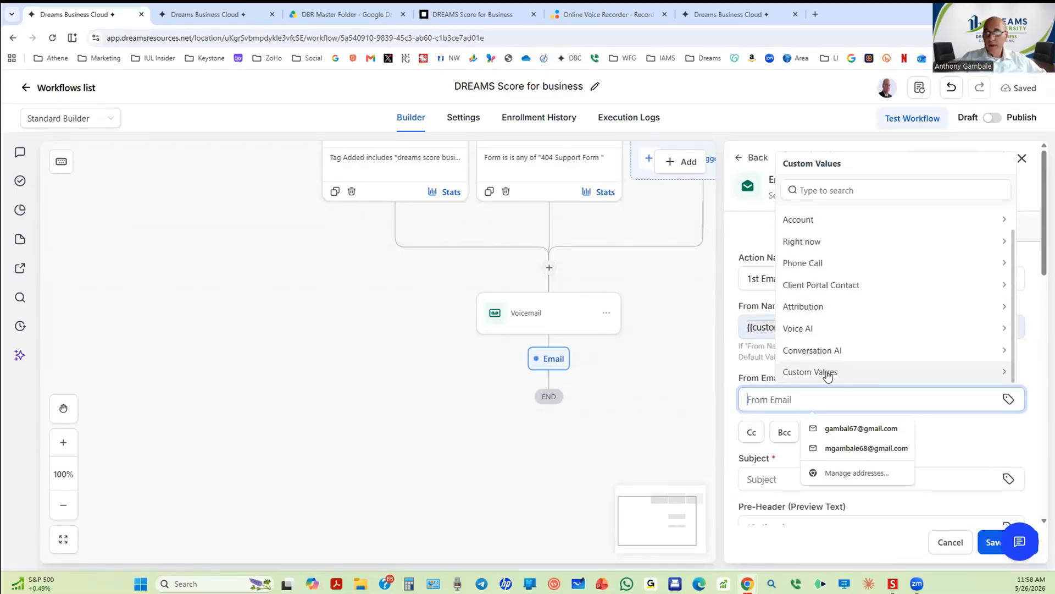
pyautogui.click(827, 373)
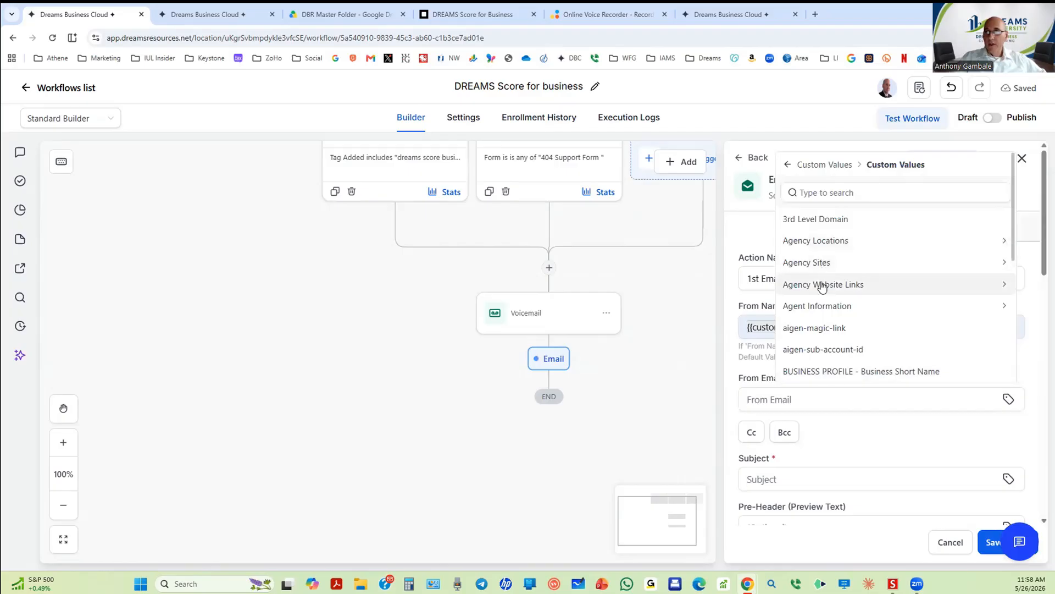
pyautogui.click(824, 306)
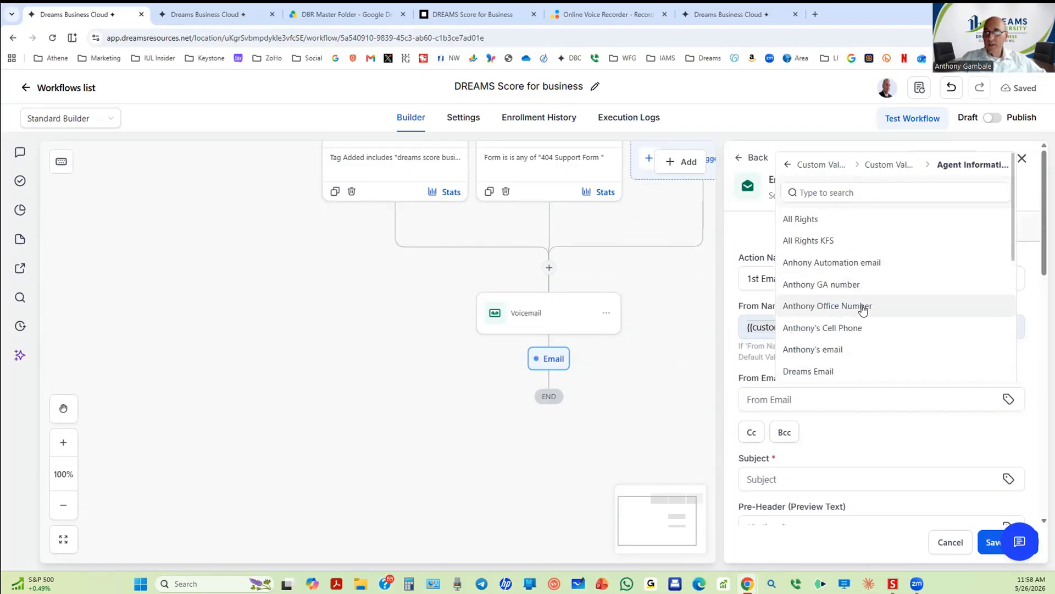
pyautogui.click(802, 265)
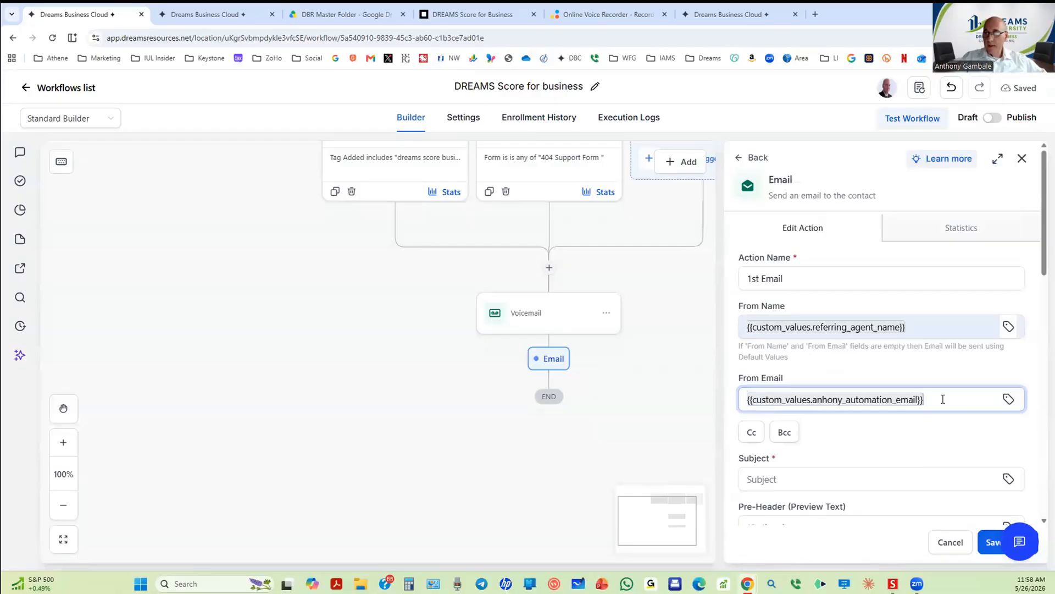
pyautogui.scroll(-2, 943, 407)
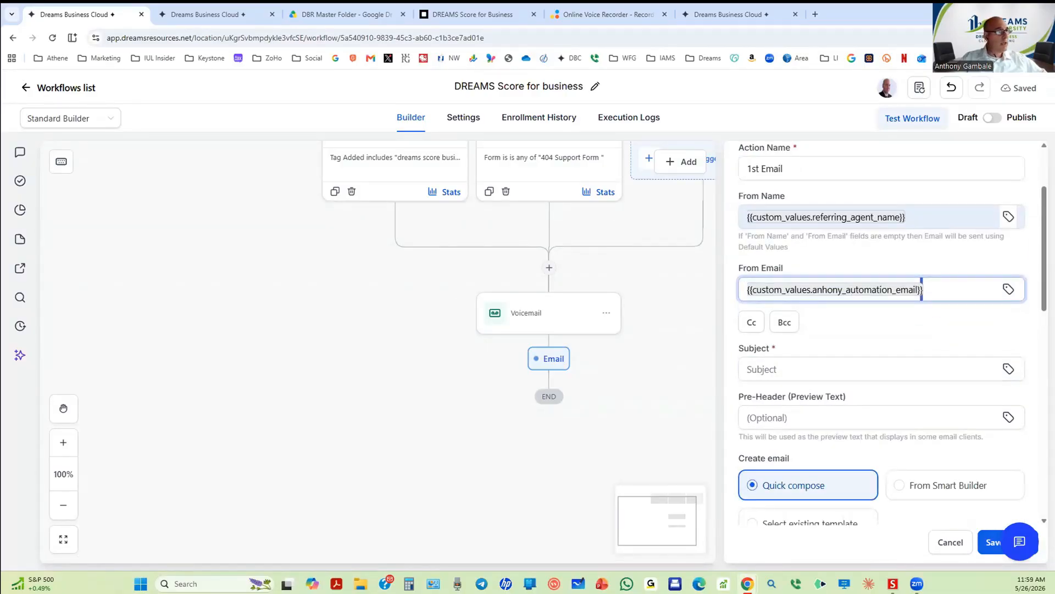
pyautogui.hotkey('alt', 'Tab')
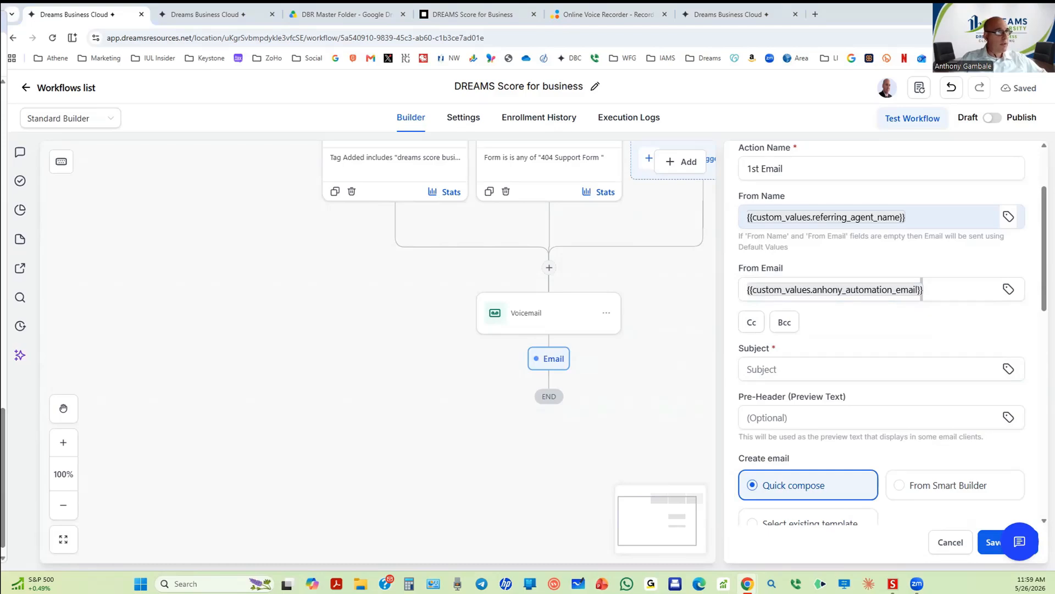
pyautogui.scroll(10, 3, 352)
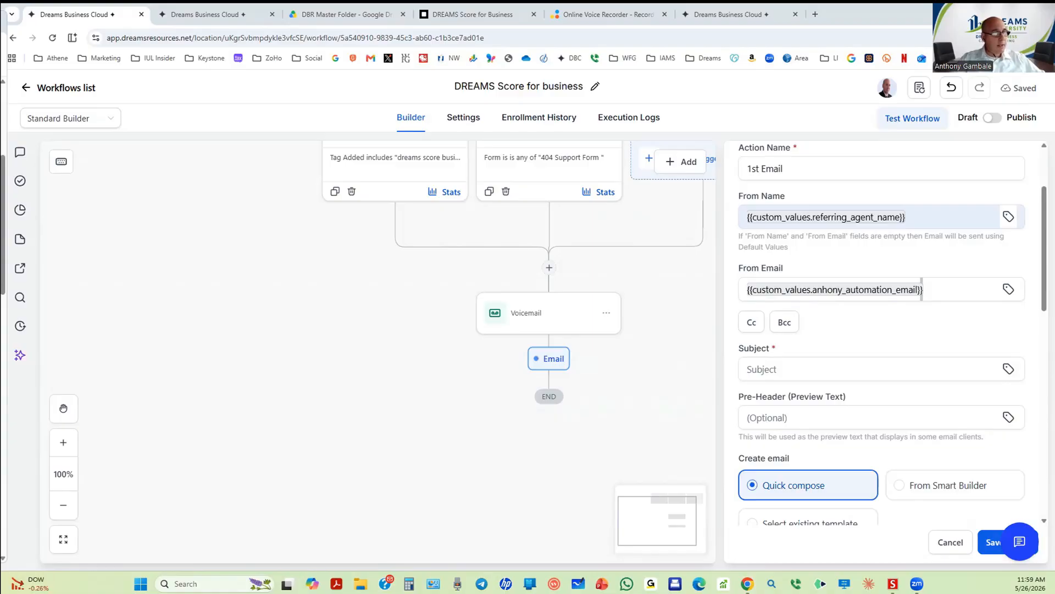
pyautogui.click(768, 373)
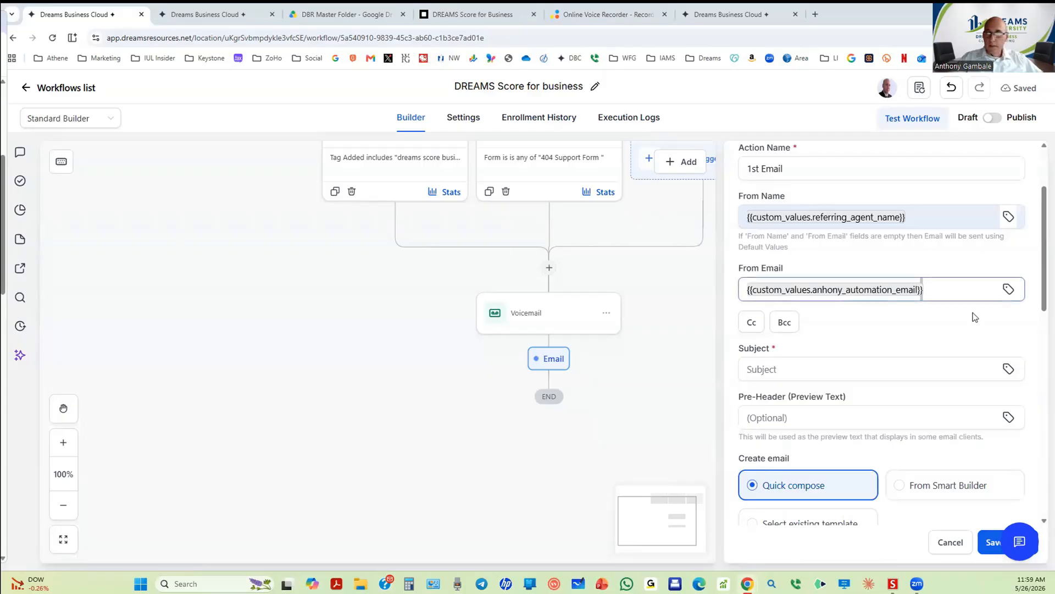
# Step: Paste "What's Your Business Dream Score?" into the Subject field
pyautogui.click(819, 359)
pyautogui.write("What's Your Business Dream Score?")
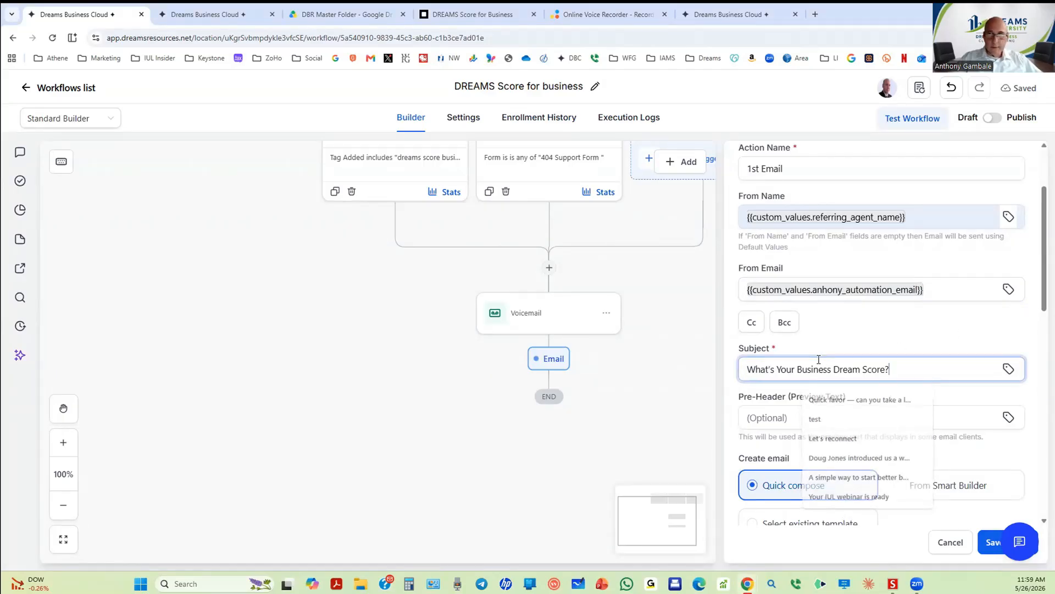
pyautogui.scroll(-2, 791, 330)
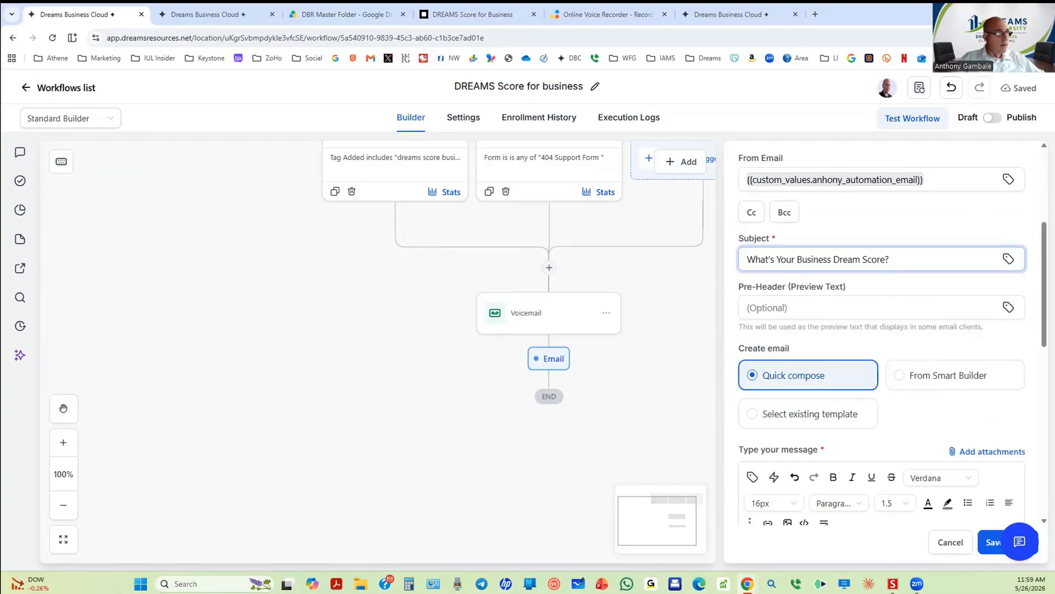
pyautogui.hotkey('alt', 'Tab')
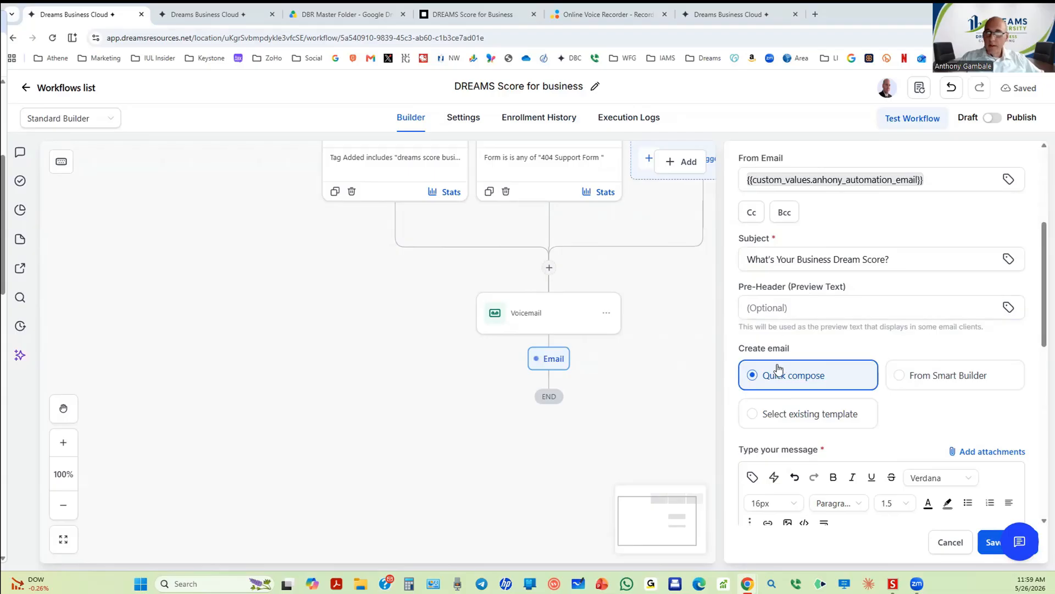
pyautogui.scroll(-5, 778, 368)
pyautogui.click(798, 224)
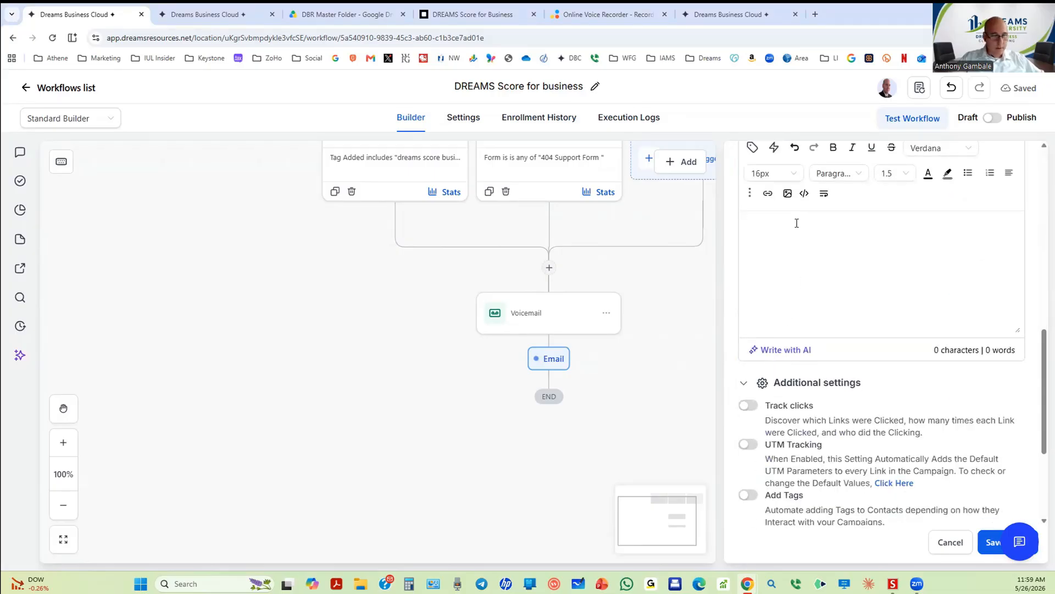
# Step: Paste the 467-character Dream Score message body and add a blank line after the Hi greeting
pyautogui.write('Hi {{contact.first_name}}, Most business owners know their revenue, payroll, and expenses — but very few have a simple way to measure the hidden opportunities inside their business. The Dream Score is designed to help identify areas where a business may be missing tax savings, benefit strategies, cost reductions, protection planning, or growth opportunities. The first step is simple: schedule a brief Dream Score review and see what areas may apply to your business.')
pyautogui.scroll(4, 794, 231)
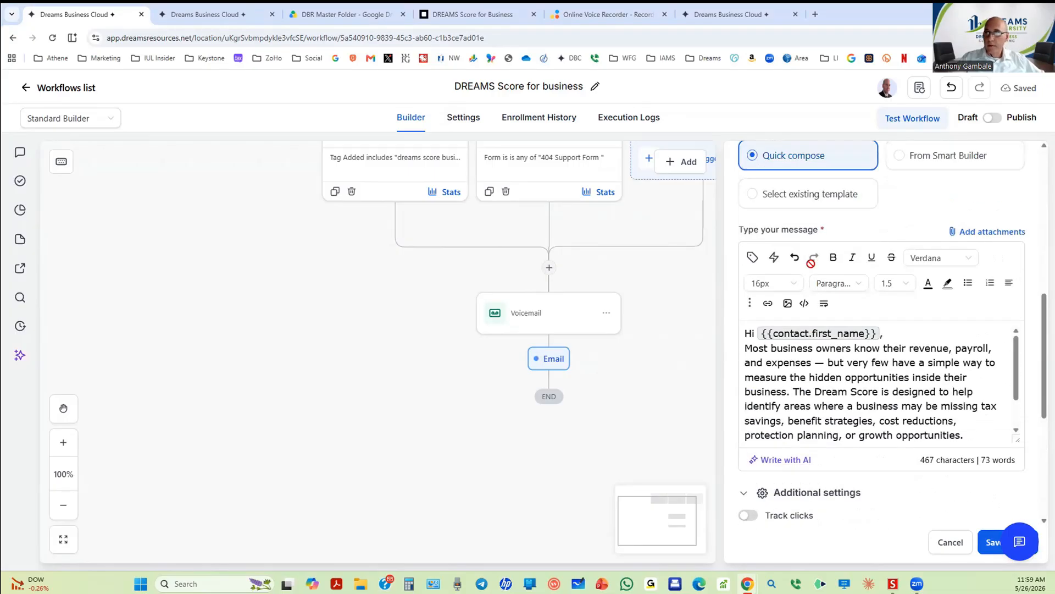
pyautogui.click(896, 332)
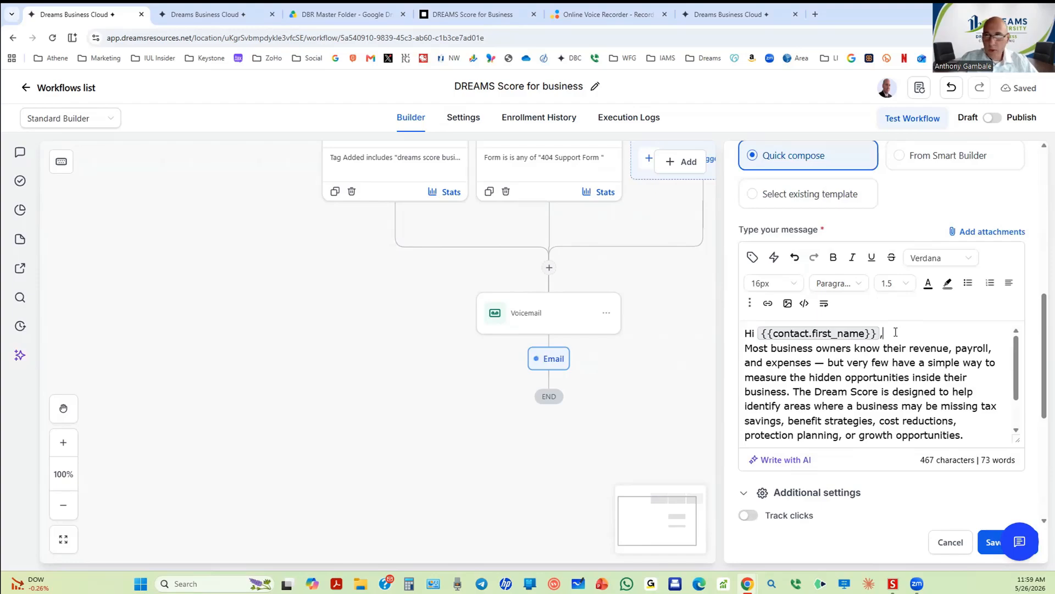
pyautogui.press('Return')
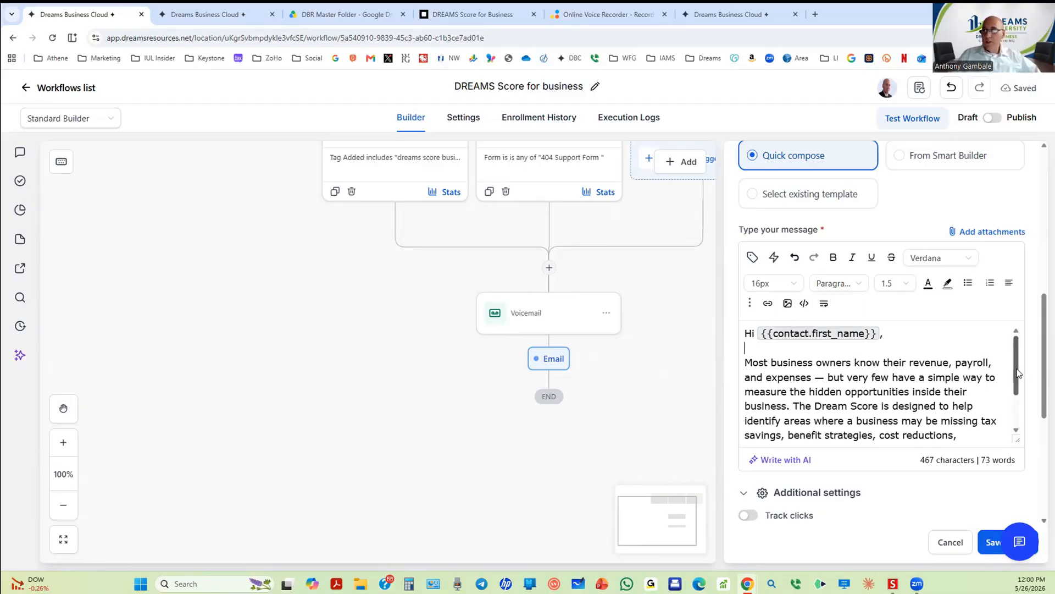
pyautogui.scroll(-2, 1018, 373)
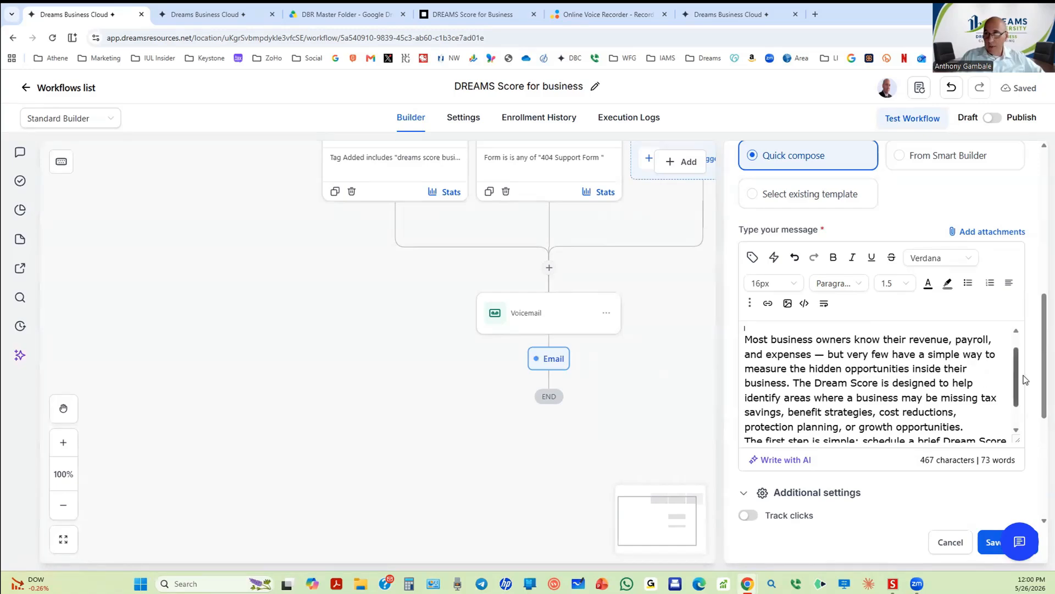
pyautogui.moveTo(1018, 386); pyautogui.dragTo(1018, 358)
pyautogui.scroll(-1, 1026, 379)
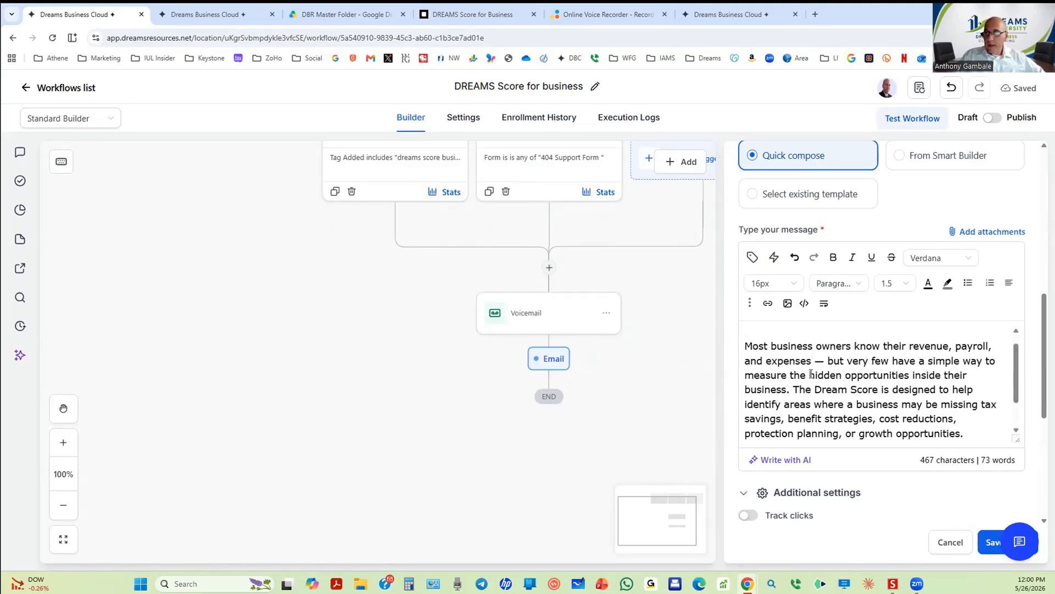
# Step: Bold the phrases 'hidden opportunities' and 'identify areas' in the message body
pyautogui.moveTo(812, 374); pyautogui.dragTo(909, 374)
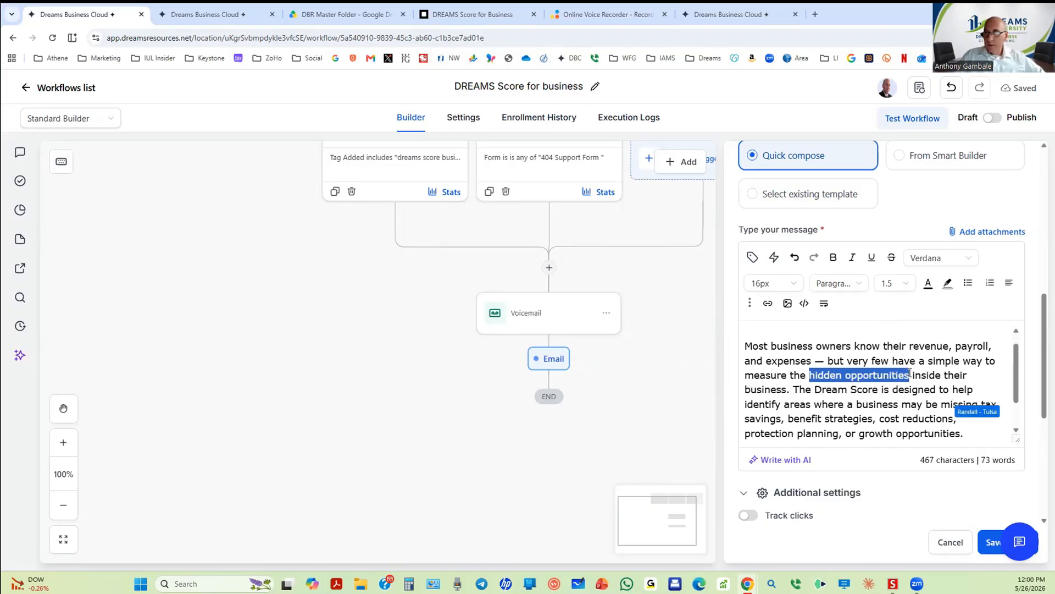
pyautogui.click(833, 259)
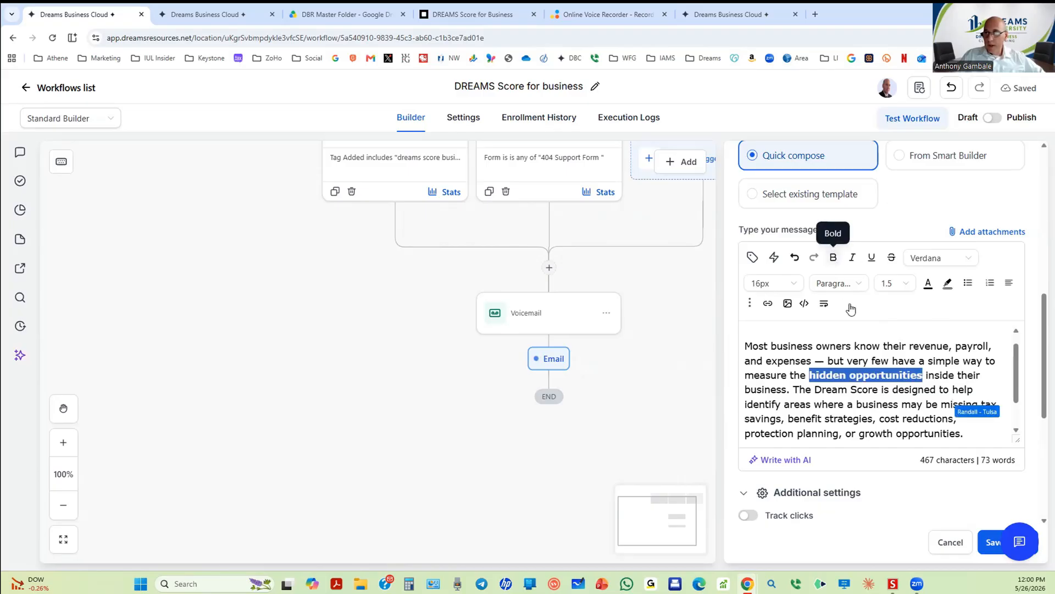
pyautogui.click(884, 390)
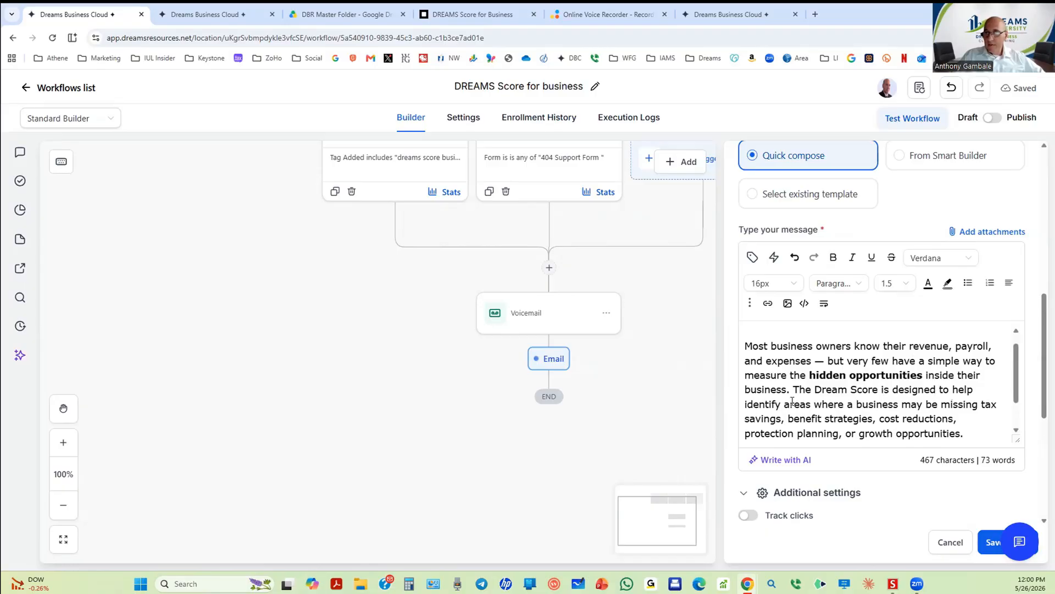
pyautogui.moveTo(746, 404); pyautogui.dragTo(812, 406)
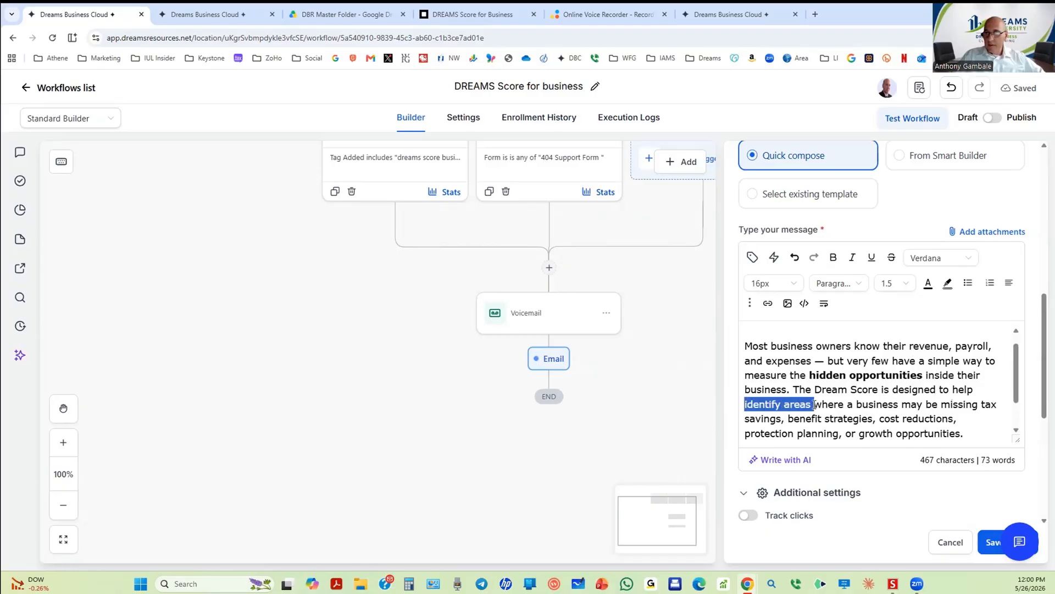
pyautogui.click(833, 258)
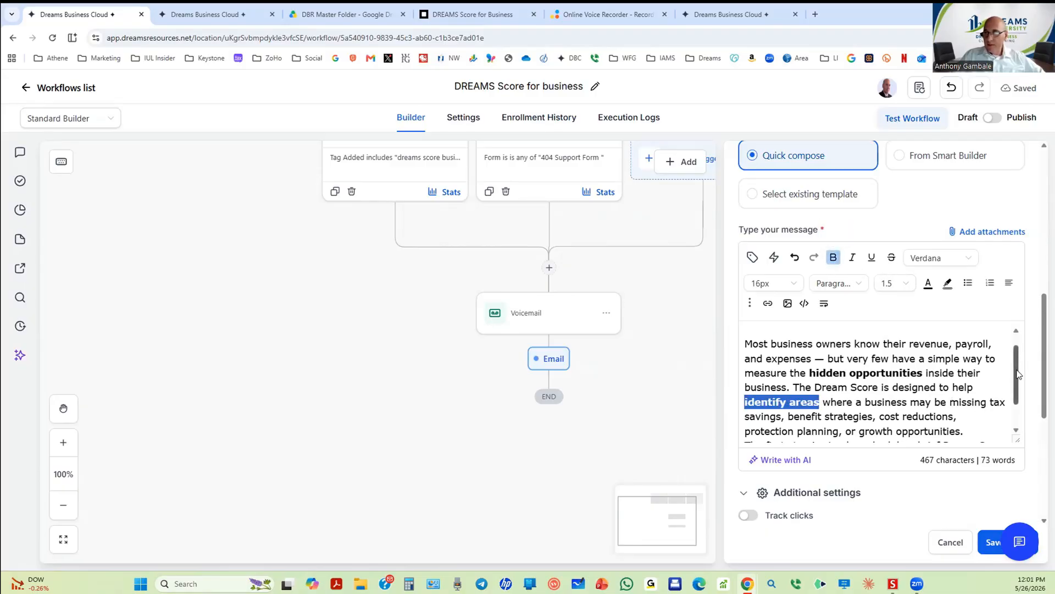
pyautogui.moveTo(1016, 370); pyautogui.dragTo(1019, 389)
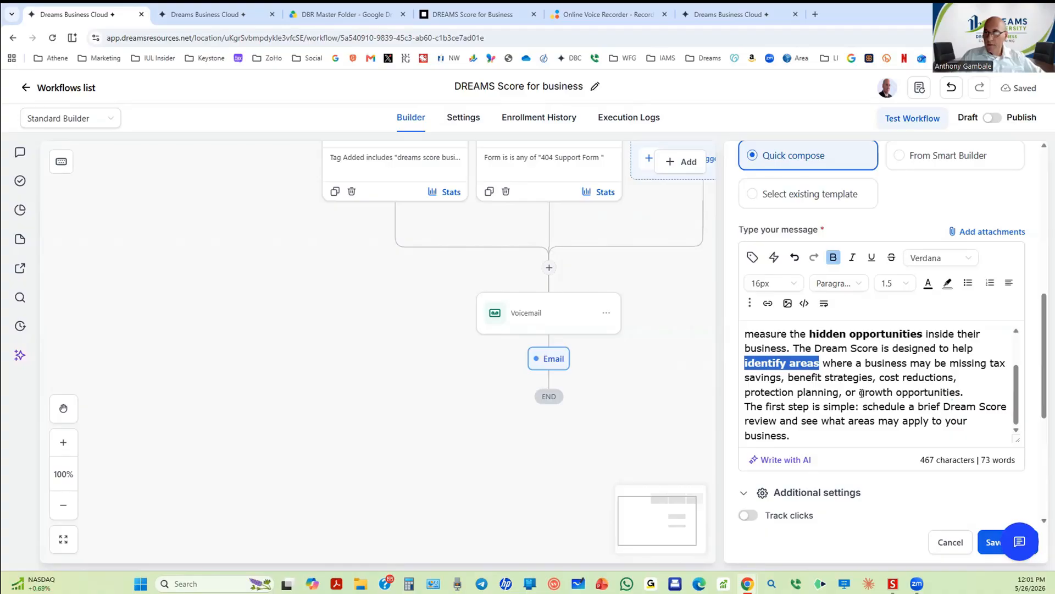
# Step: Bold 'growth opportunities', 'schedule' and 'your business.' as well
pyautogui.moveTo(859, 392); pyautogui.dragTo(963, 392)
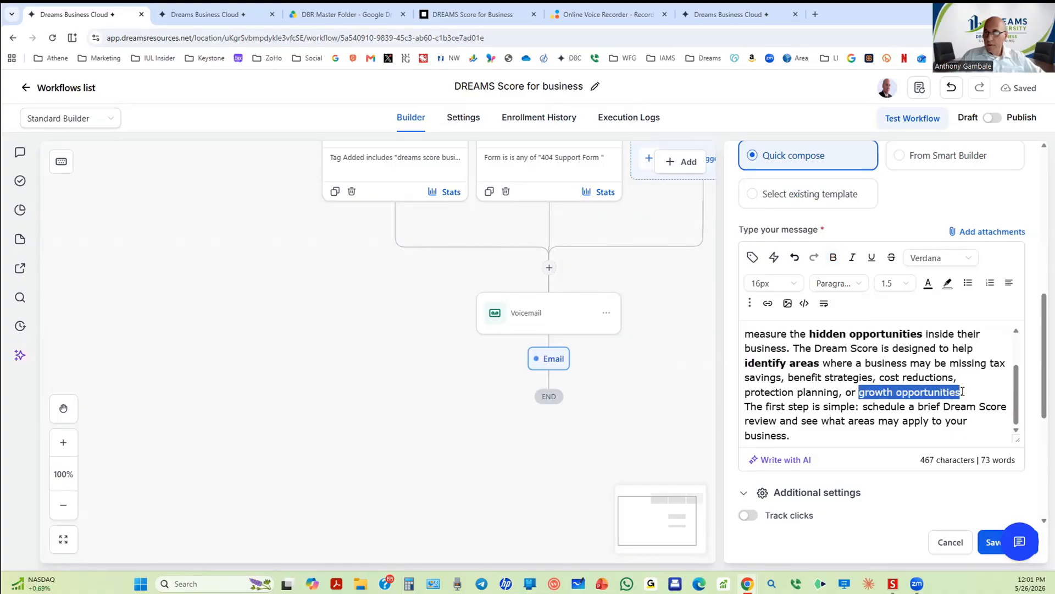
pyautogui.click(832, 257)
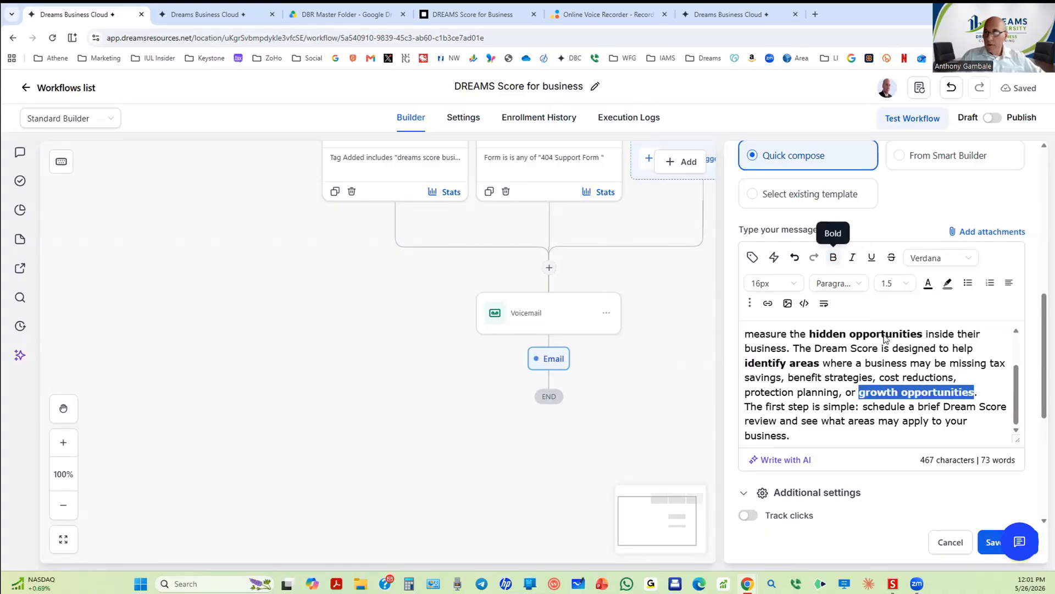
pyautogui.click(917, 406)
pyautogui.moveTo(864, 407); pyautogui.dragTo(906, 407)
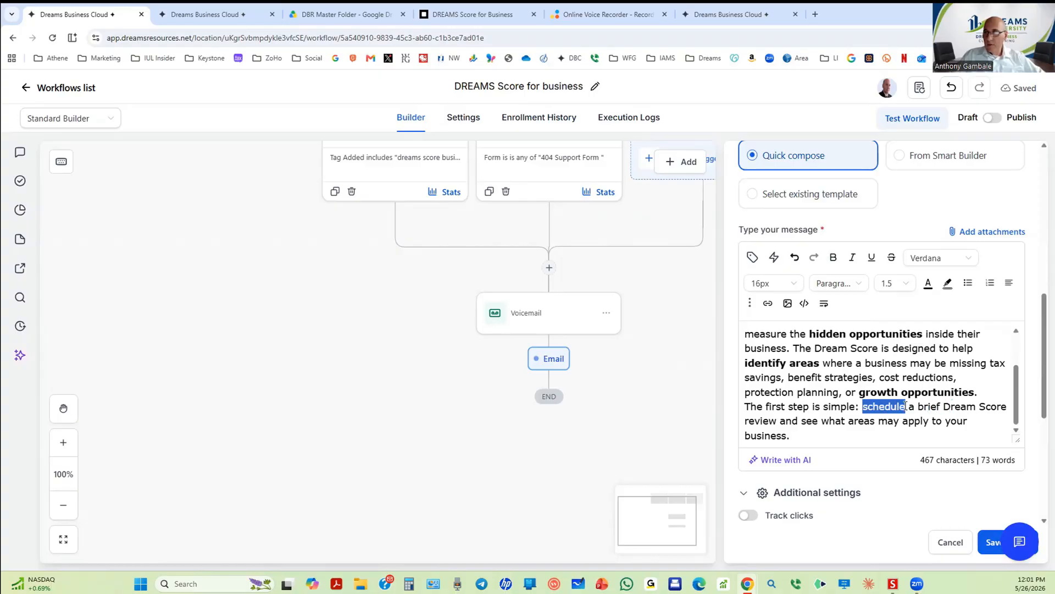
pyautogui.click(833, 257)
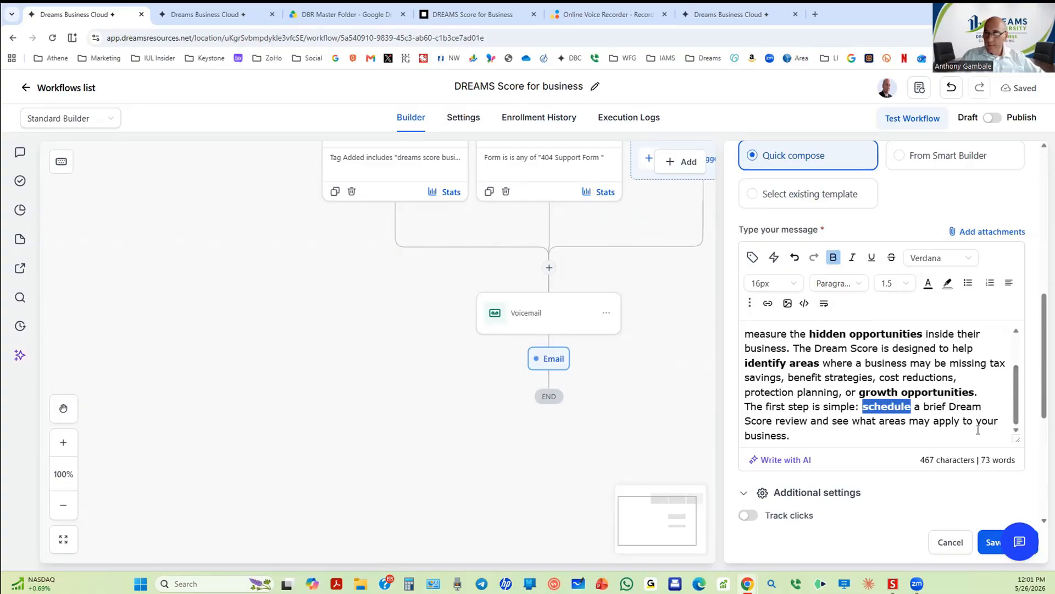
pyautogui.moveTo(978, 421); pyautogui.dragTo(826, 449)
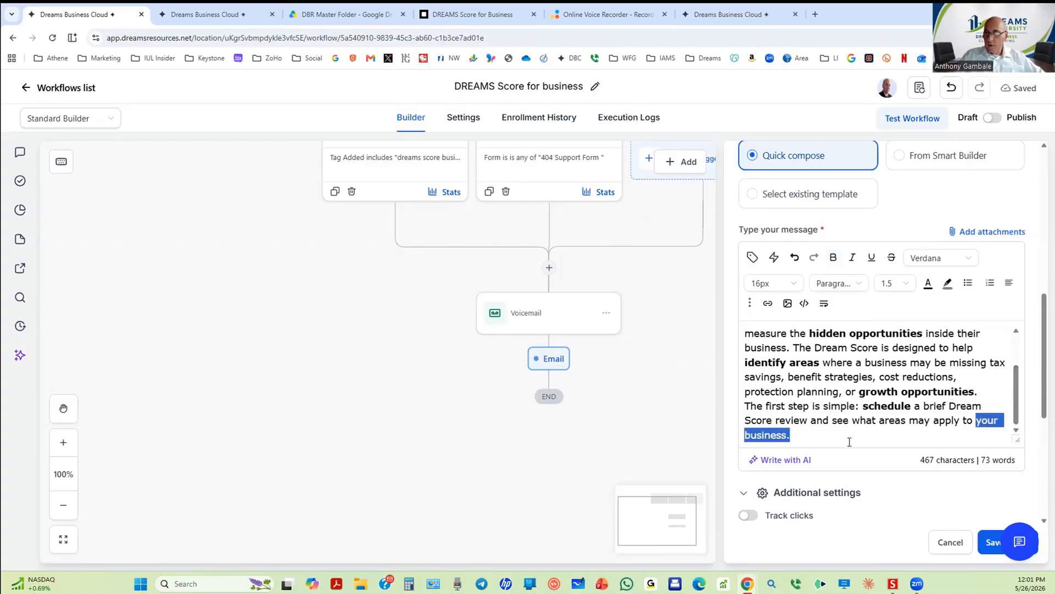
pyautogui.click(833, 258)
pyautogui.scroll(2, 913, 391)
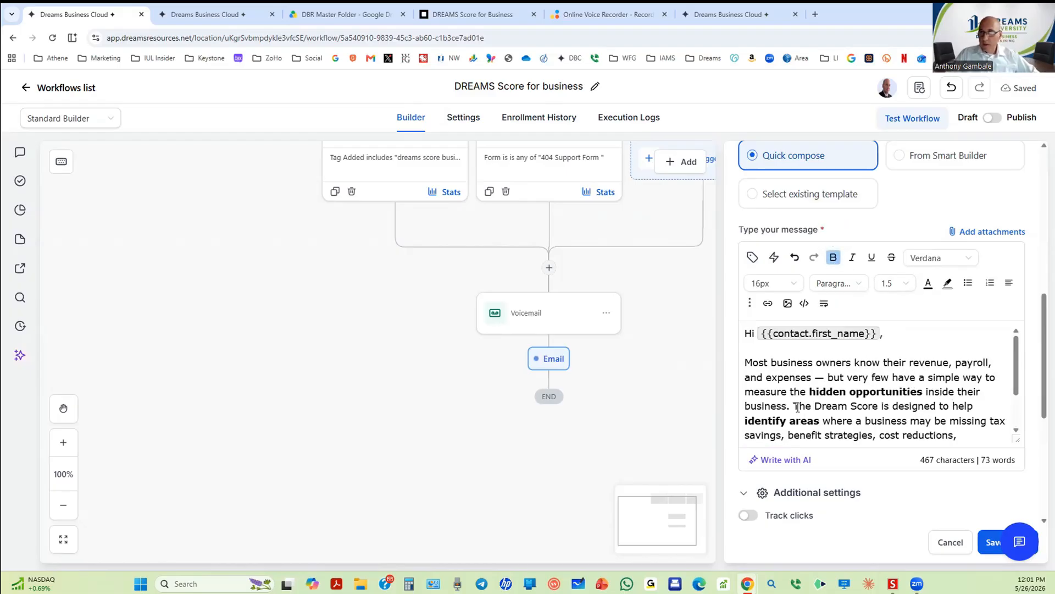
# Step: Split the body into paragraphs at 'The Dream Score' and after 'growth opportunities'
pyautogui.moveTo(793, 407); pyautogui.dragTo(797, 406)
pyautogui.press('Return')
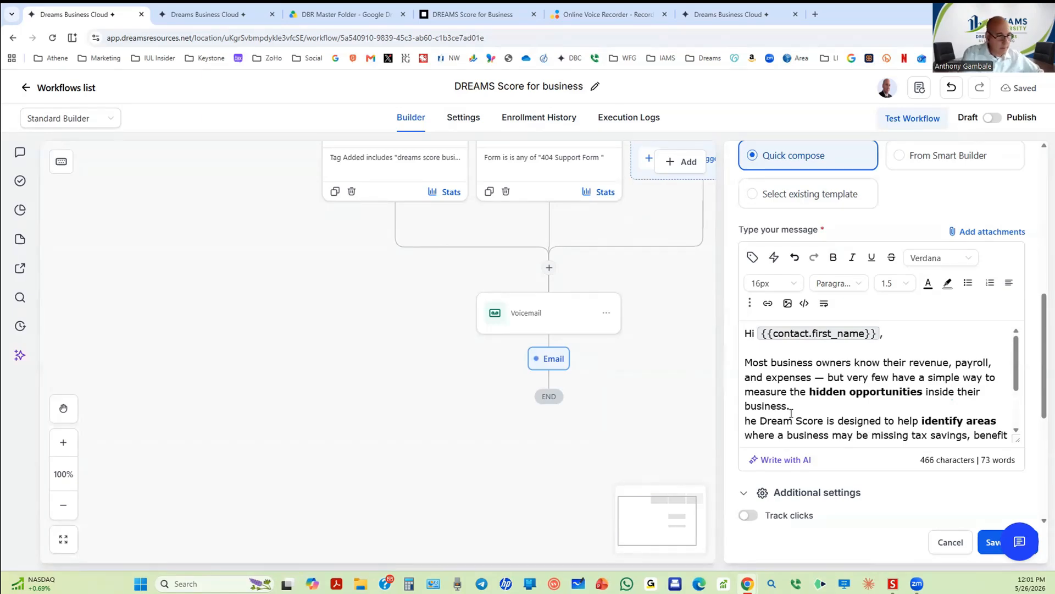
pyautogui.write('T')
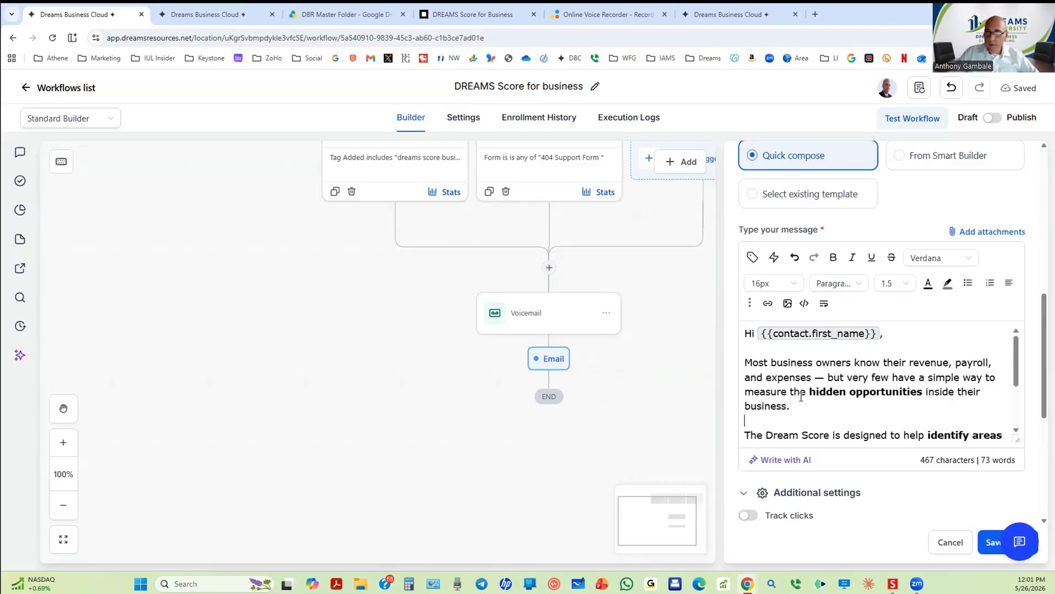
pyautogui.scroll(-2, 802, 397)
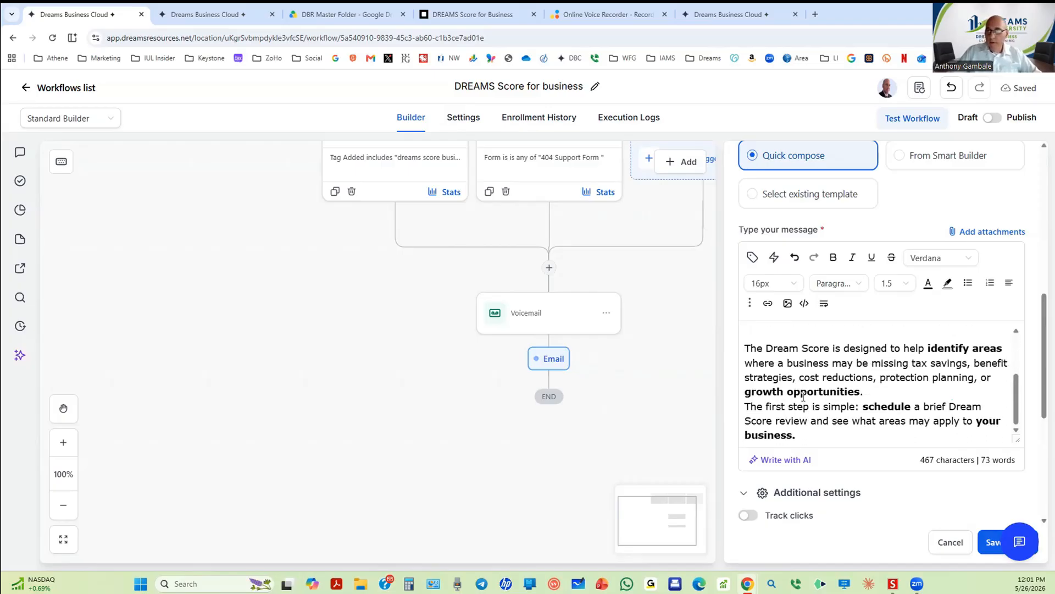
pyautogui.click(876, 395)
pyautogui.press('Return')
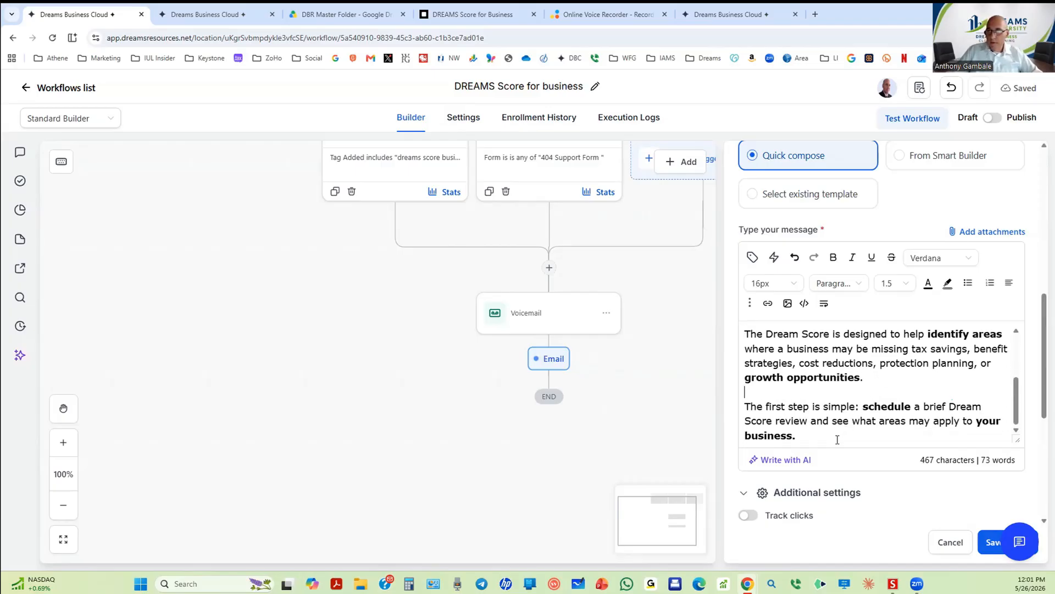
# Step: Paste 'Schedule your Dream Score here: {{calendar_link}}' on a new line below the last paragraph
pyautogui.click(837, 439)
pyautogui.press('Return')
pyautogui.press('Return')
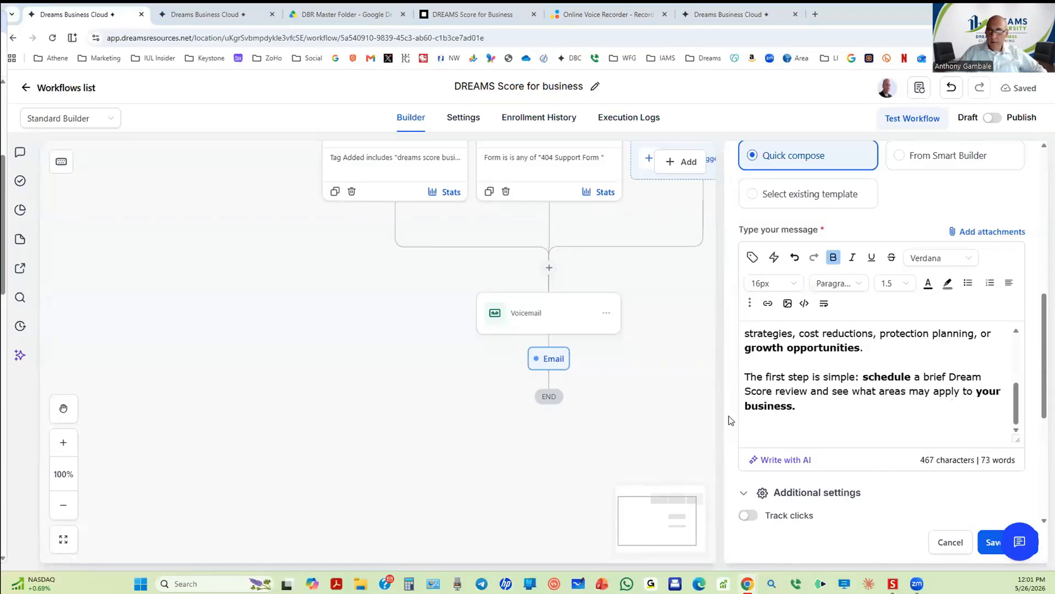
pyautogui.press('Return')
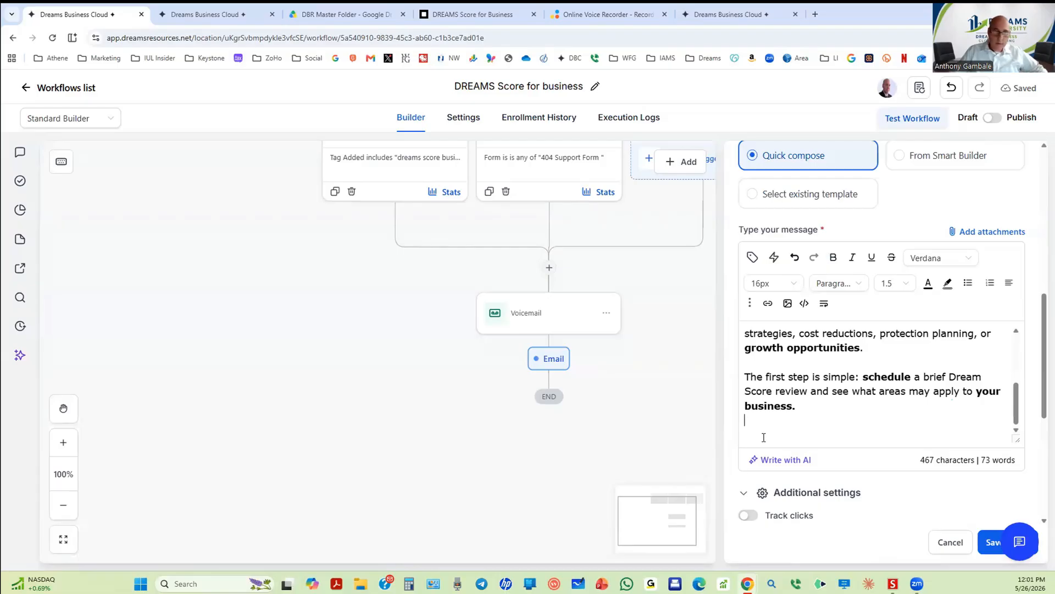
pyautogui.write('Schedule your Dream Score here: {{calendar_link}}')
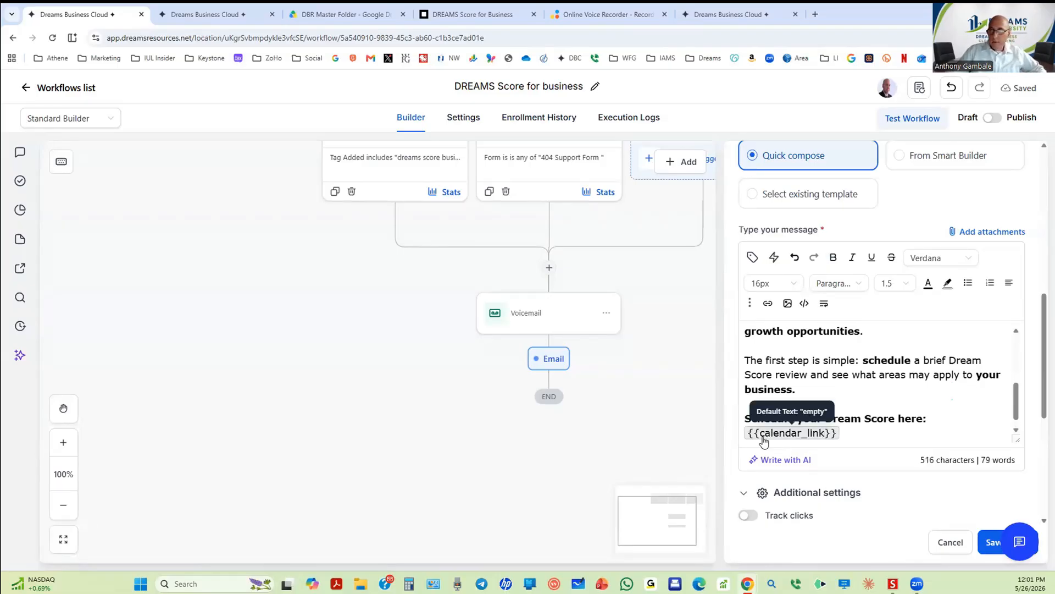
pyautogui.scroll(-1, 871, 436)
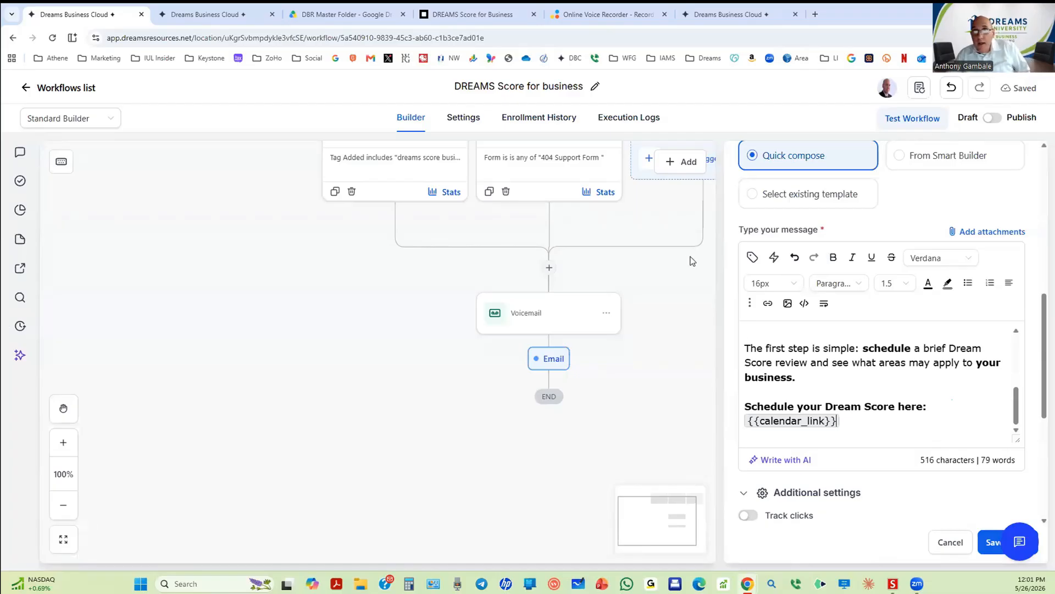
pyautogui.click(714, 15)
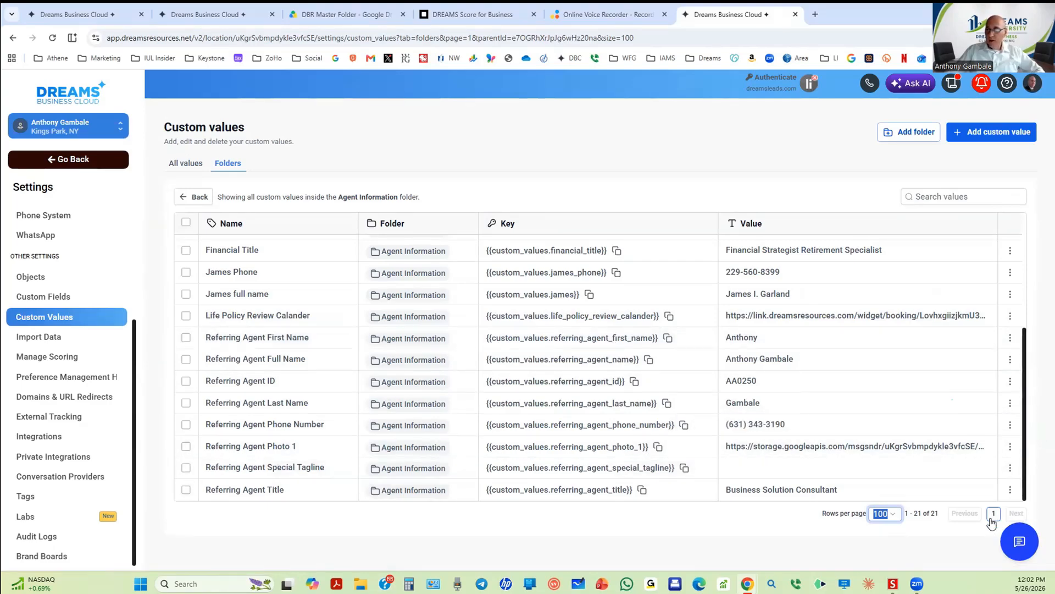
# Step: Review the 21 Agent Information custom values, then return to the 1st Email editor
pyautogui.scroll(4, 858, 454)
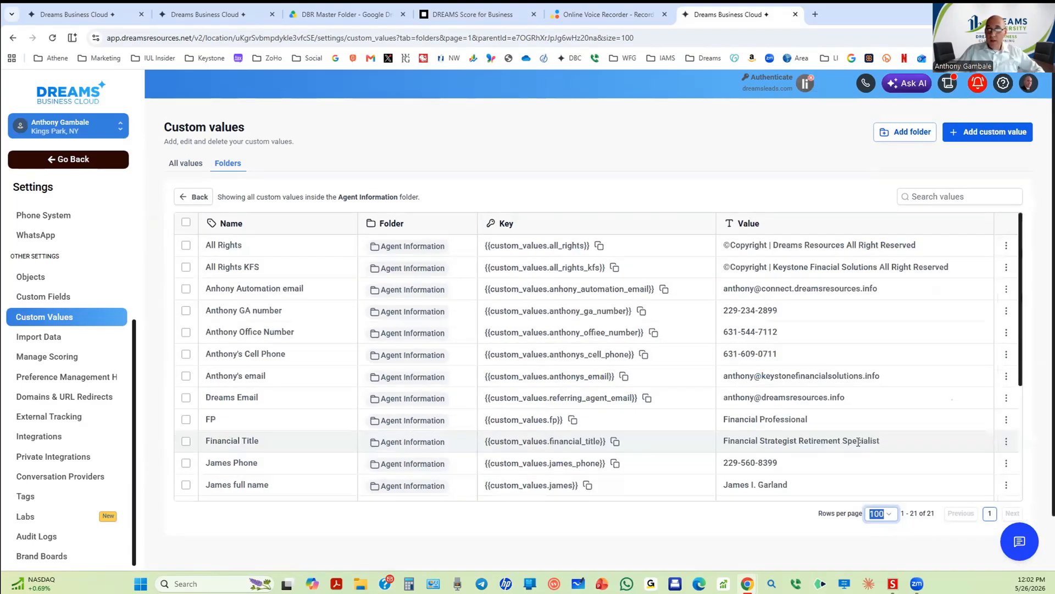
pyautogui.scroll(-4, 819, 324)
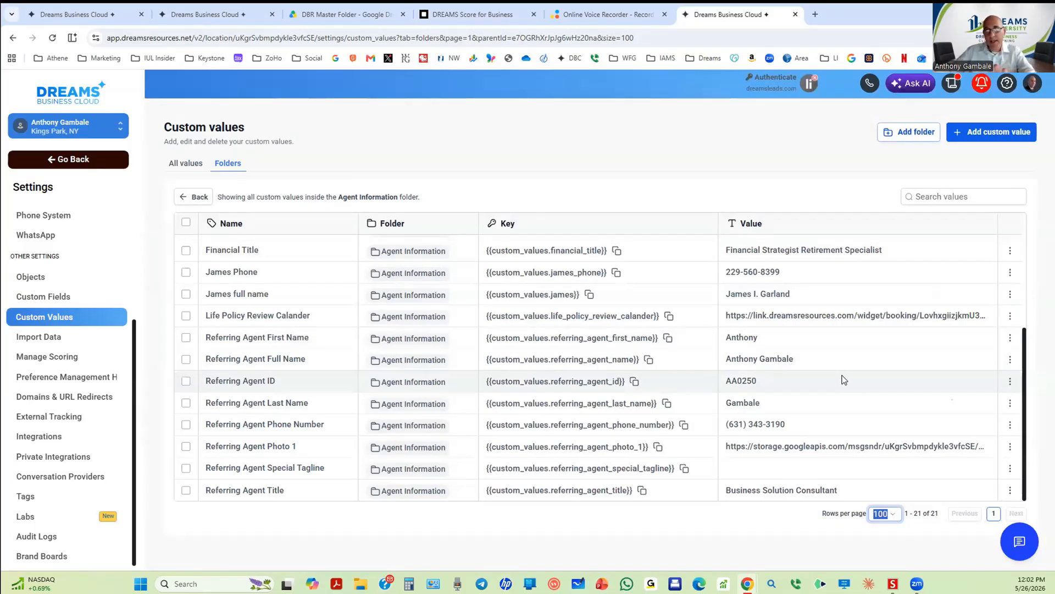
pyautogui.rightClick(871, 413)
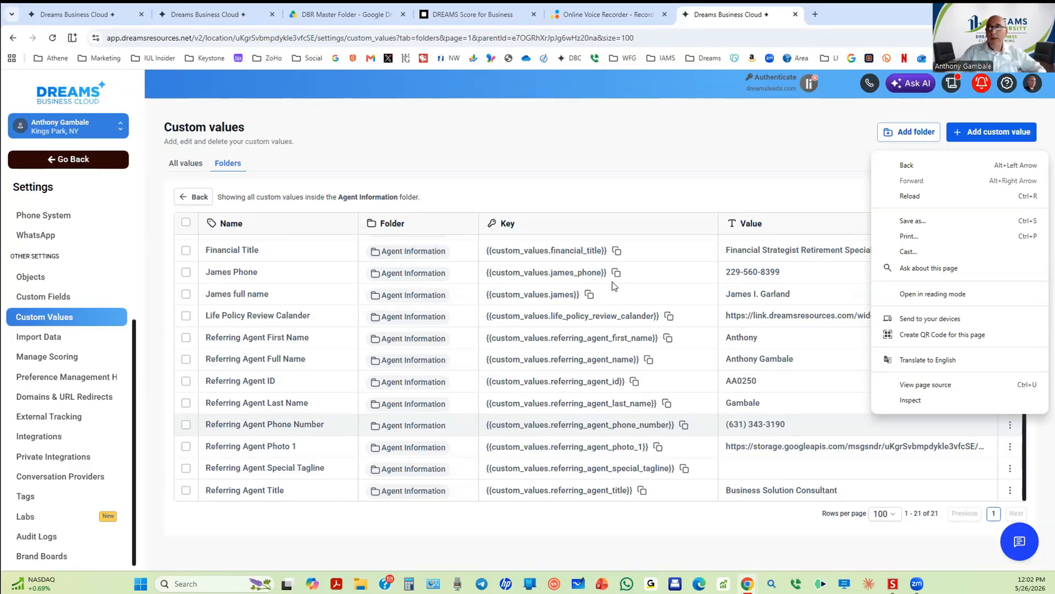
pyautogui.click(635, 137)
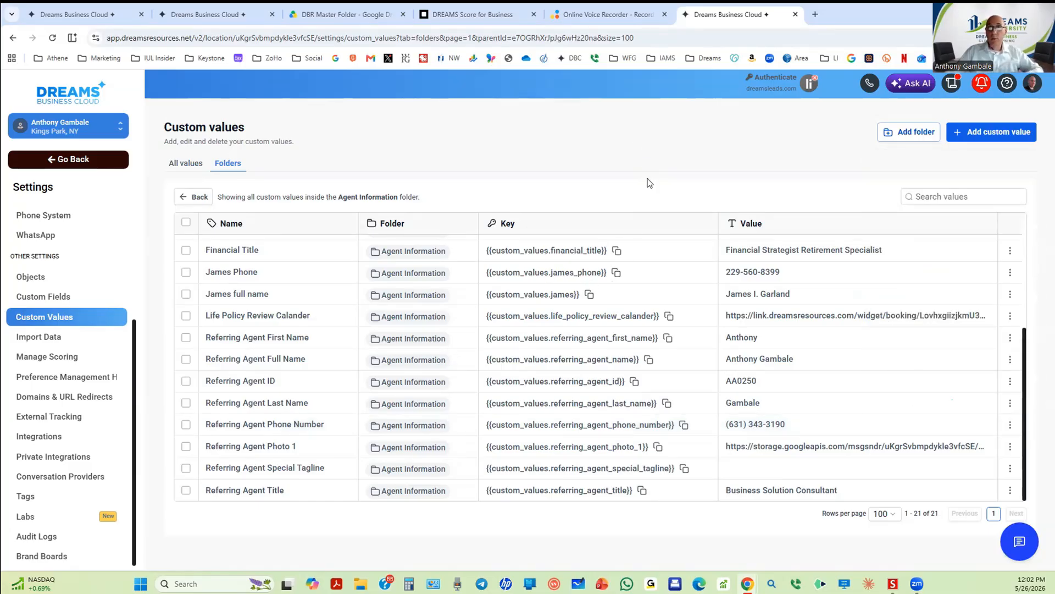
pyautogui.click(110, 14)
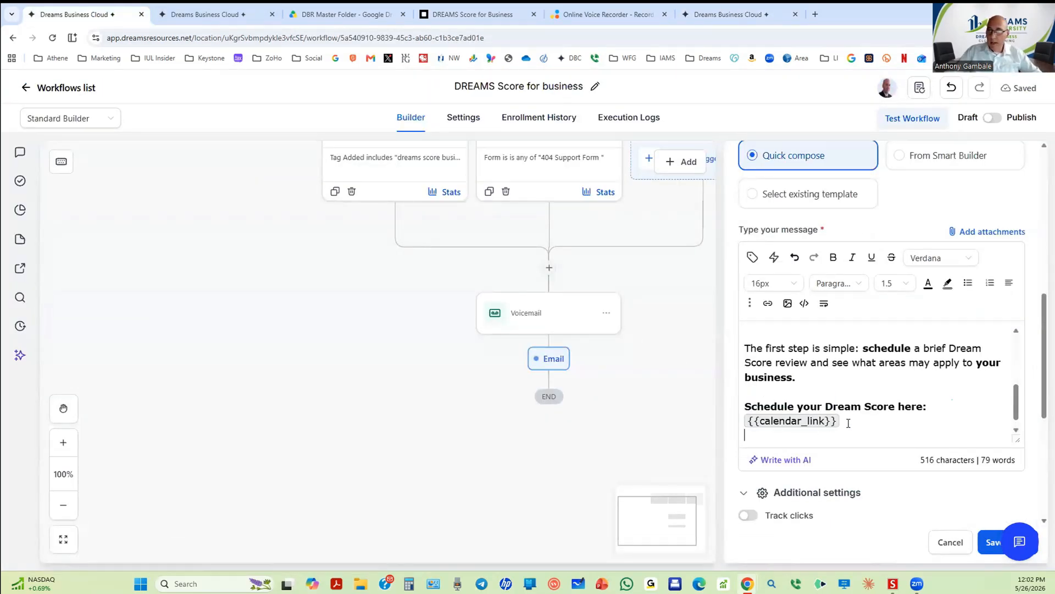
# Step: Add a bold 'Best Wishes' sign-off below the calendar link, with a new line under it
pyautogui.press('Return')
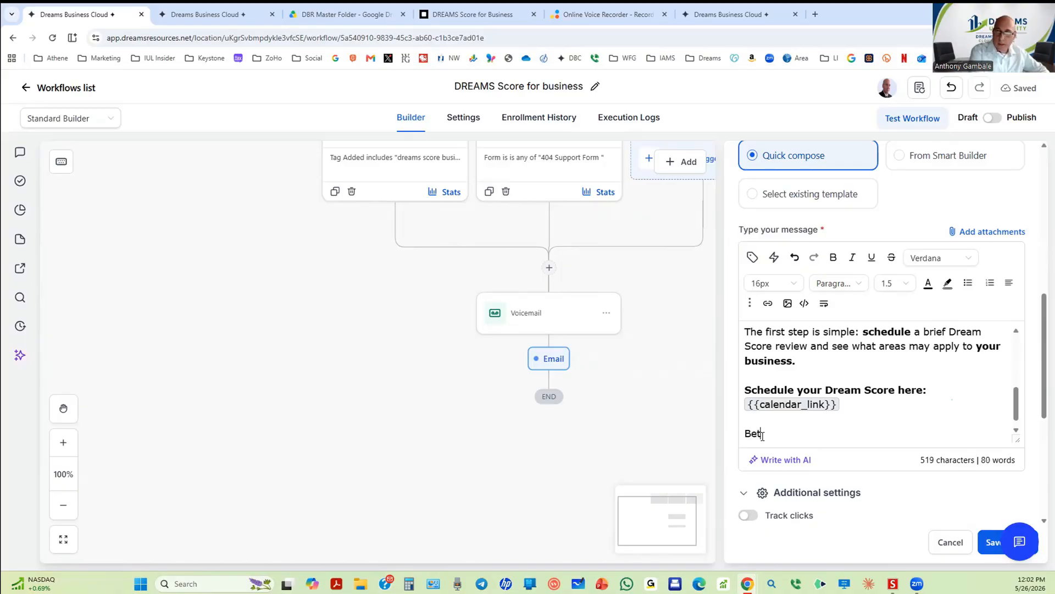
pyautogui.write('st ')
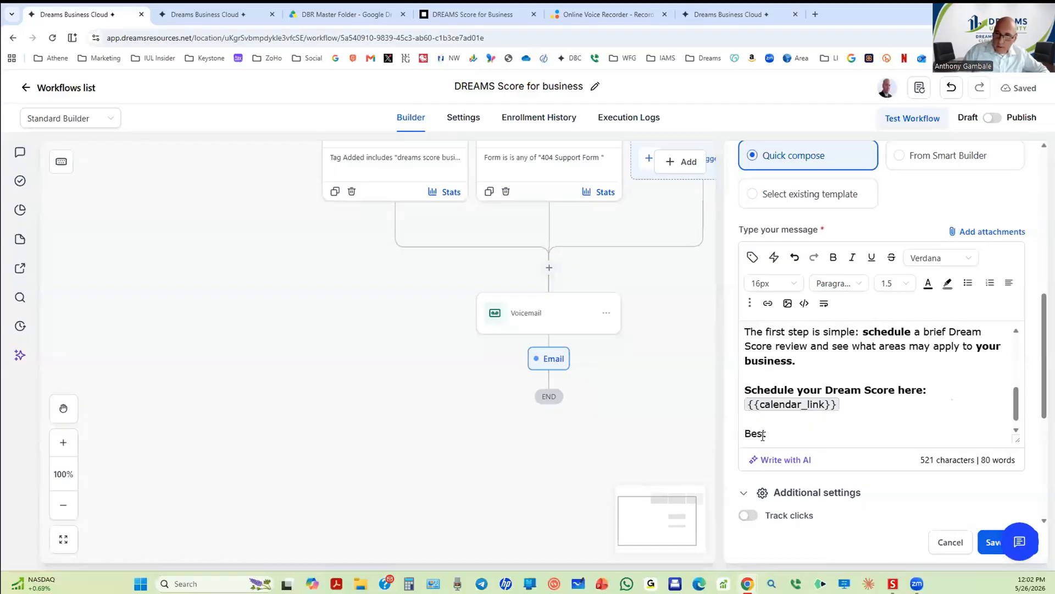
pyautogui.write('W')
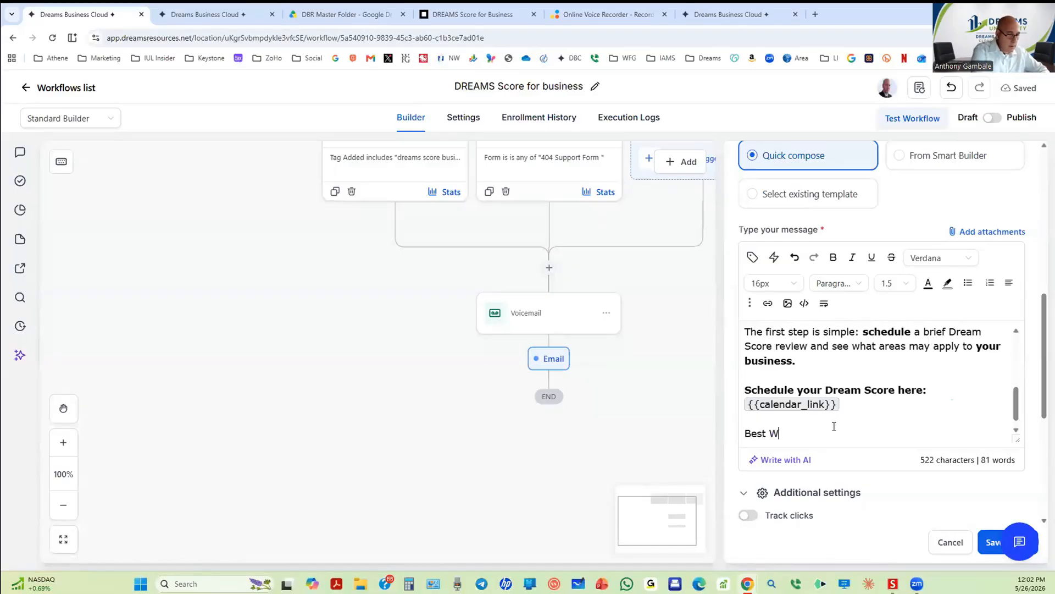
pyautogui.write('ishes')
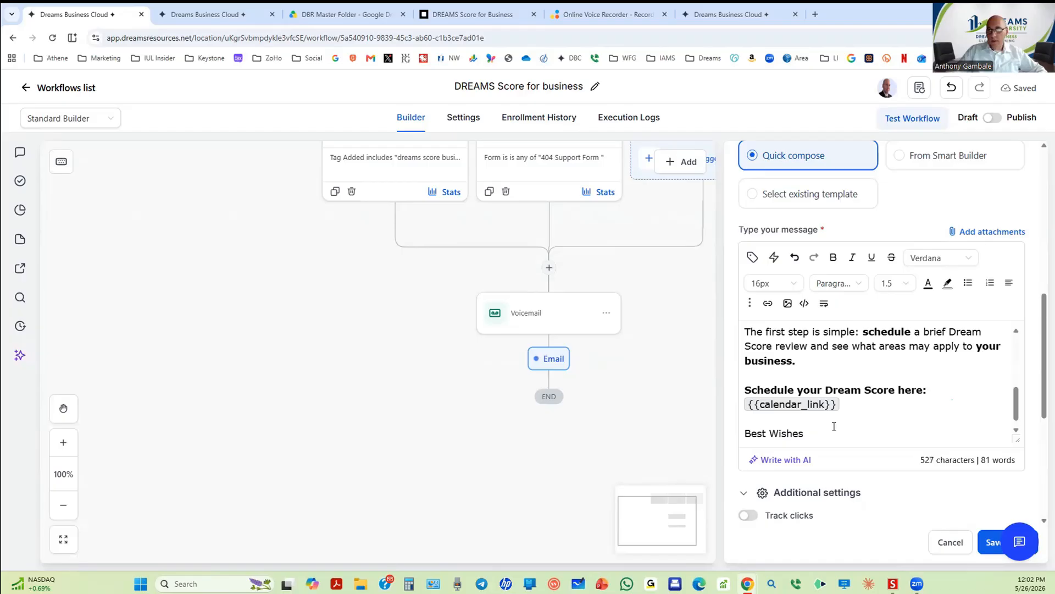
pyautogui.tripleClick(834, 427)
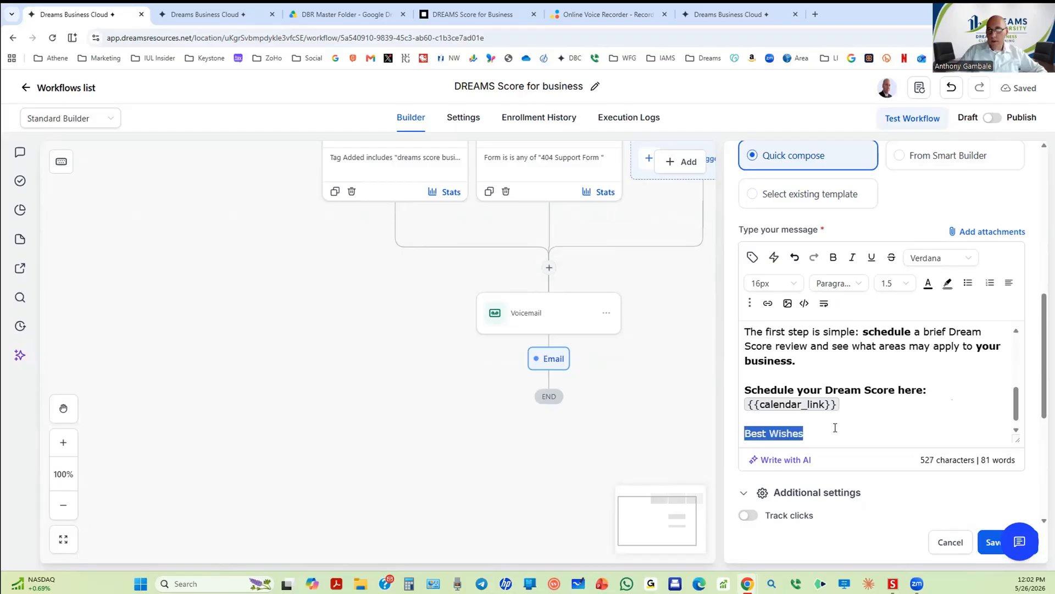
pyautogui.click(835, 256)
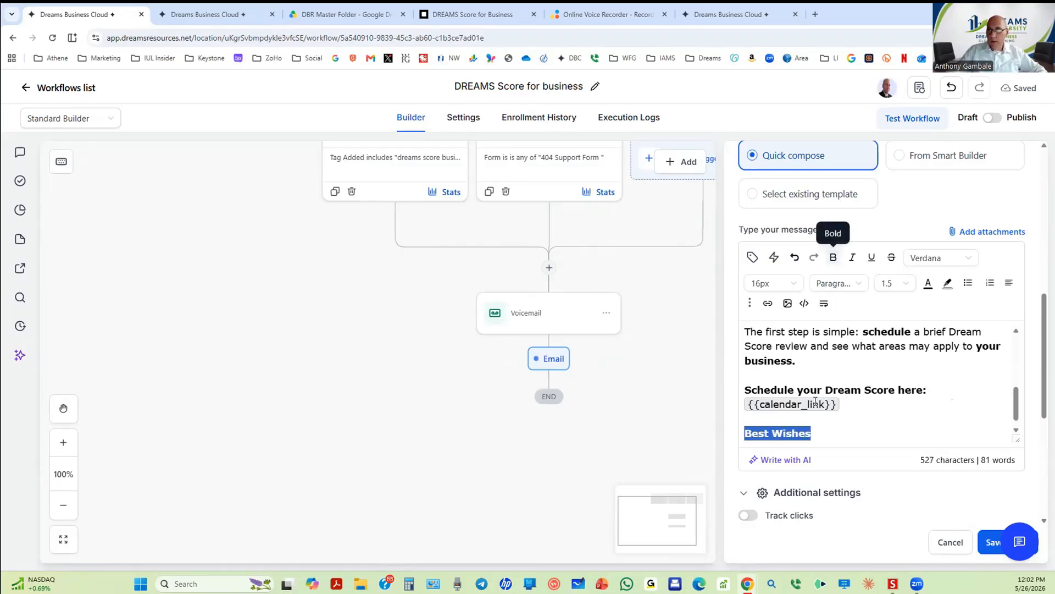
pyautogui.click(814, 434)
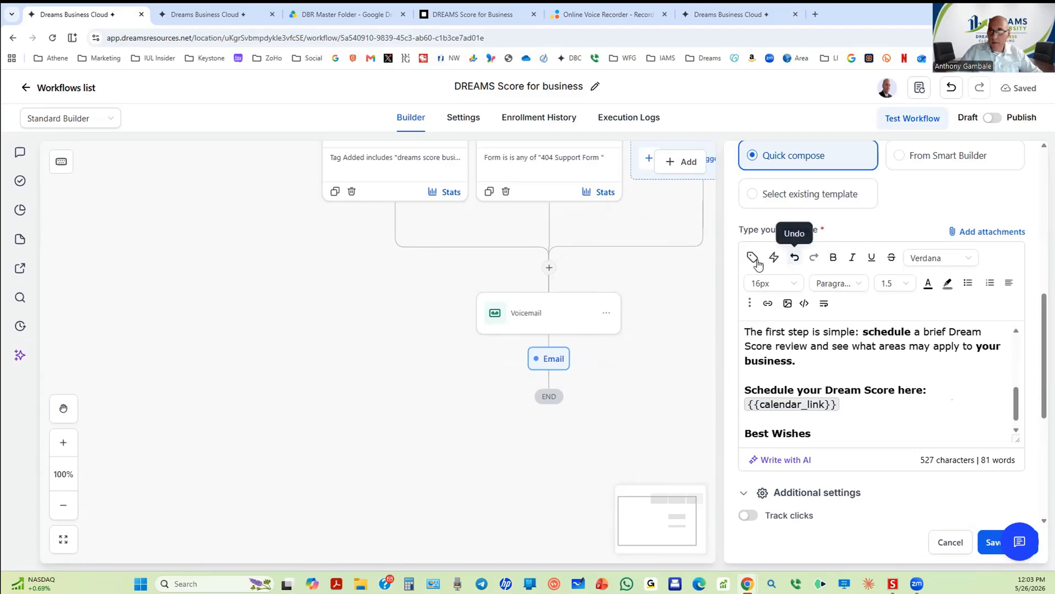
pyautogui.click(828, 432)
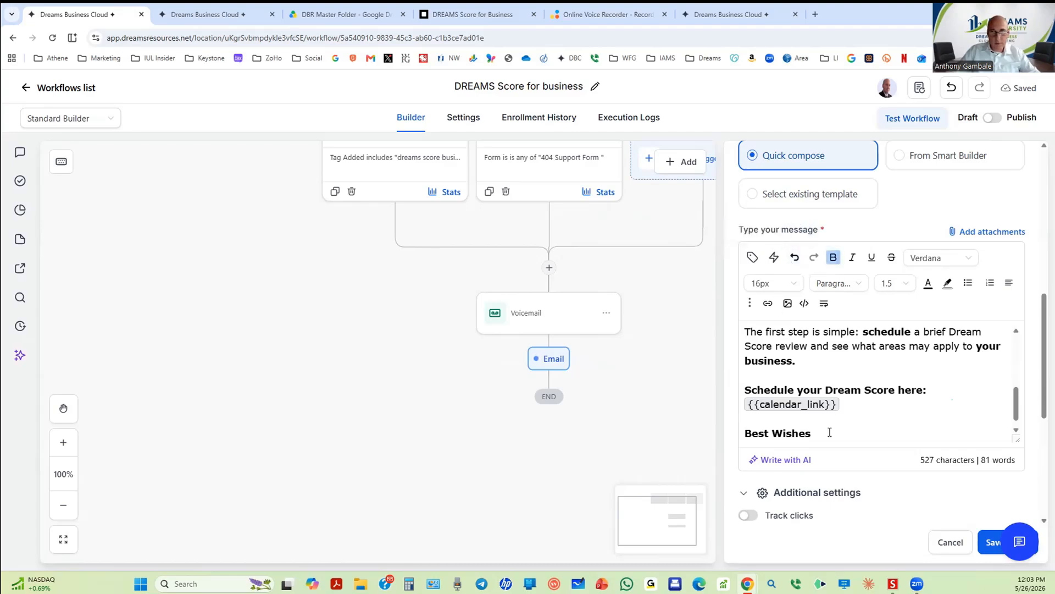
pyautogui.press('Return')
# Step: Insert the referring agent name custom value under Best Wishes and remove its bold
pyautogui.click(752, 257)
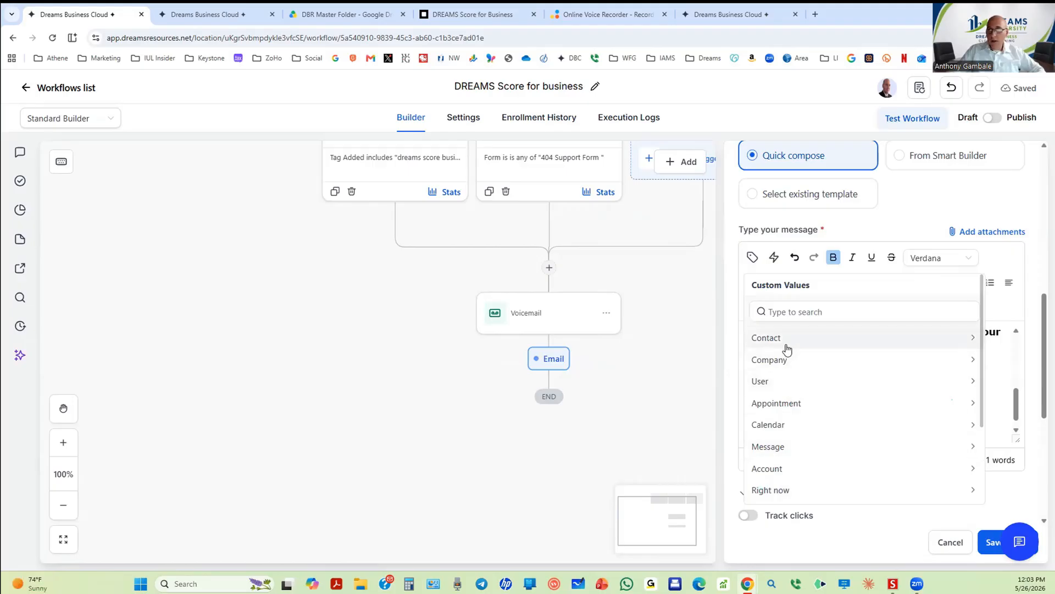
pyautogui.scroll(-3, 772, 381)
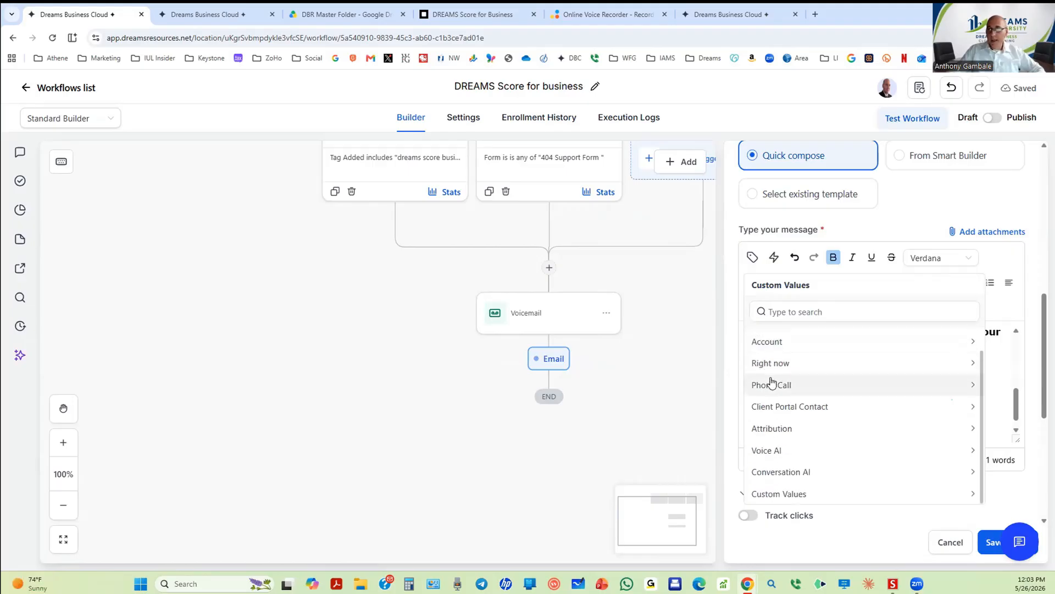
pyautogui.click(792, 498)
pyautogui.click(779, 428)
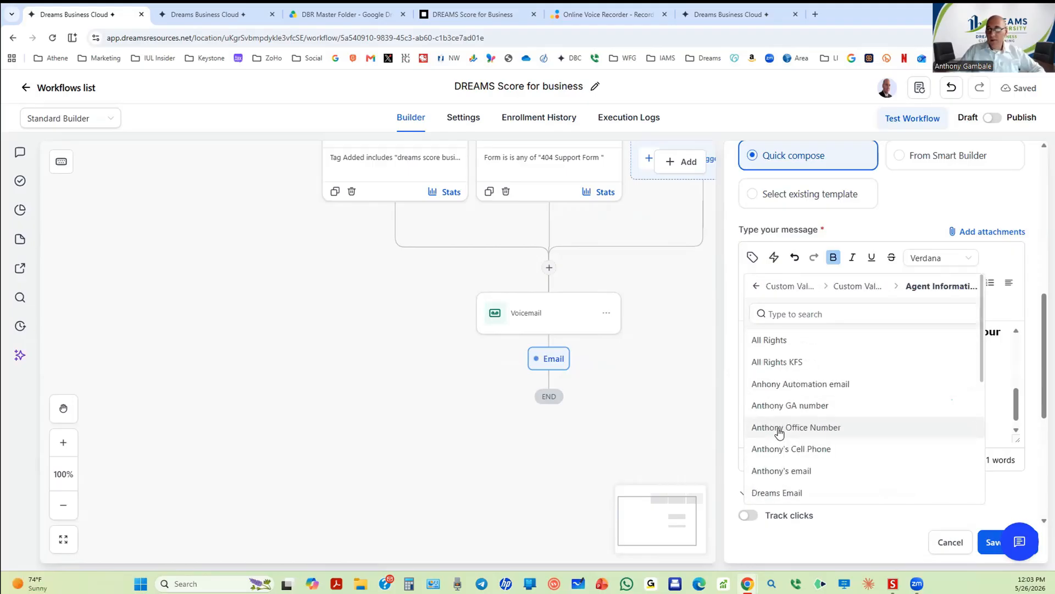
pyautogui.scroll(-5, 786, 413)
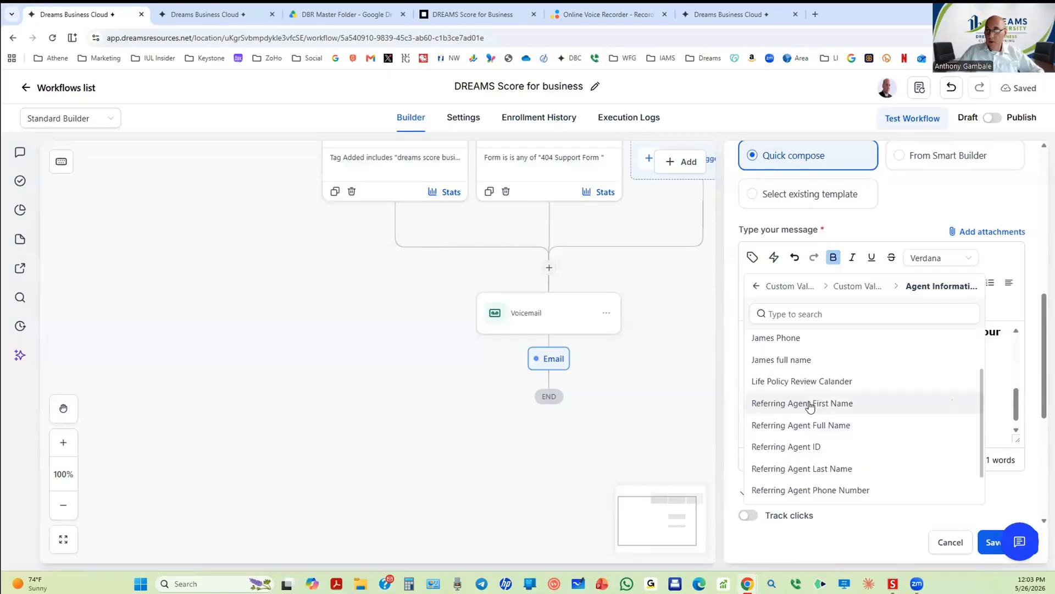
pyautogui.click(803, 426)
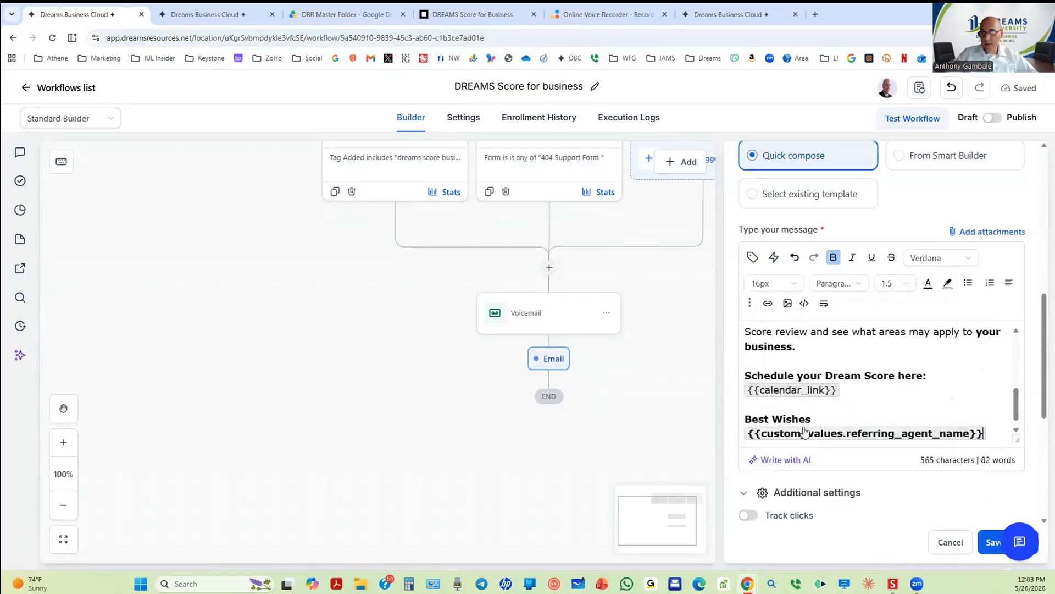
pyautogui.tripleClick(994, 432)
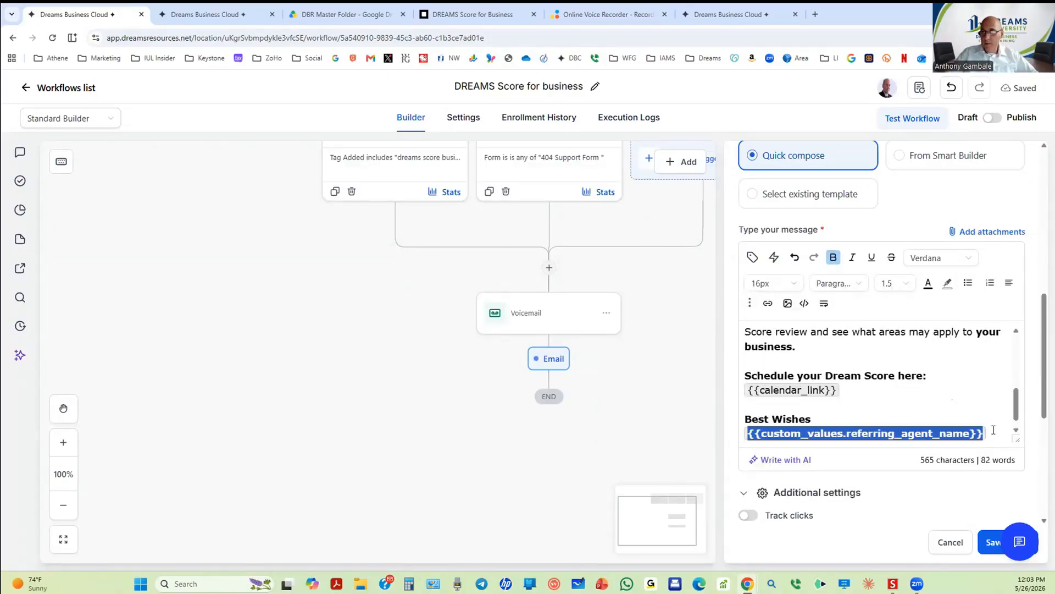
pyautogui.click(834, 258)
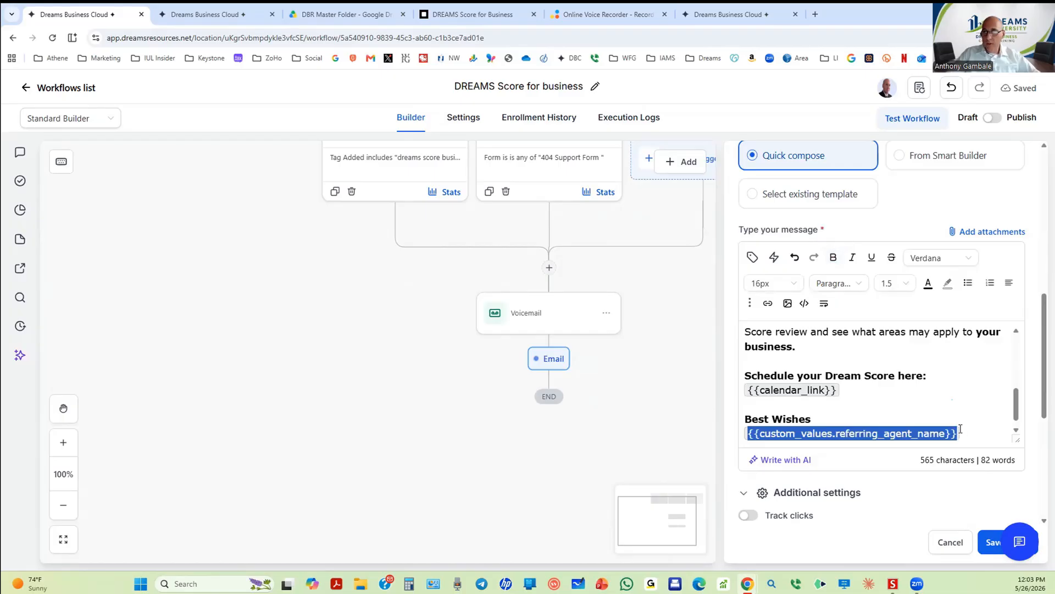
pyautogui.click(967, 435)
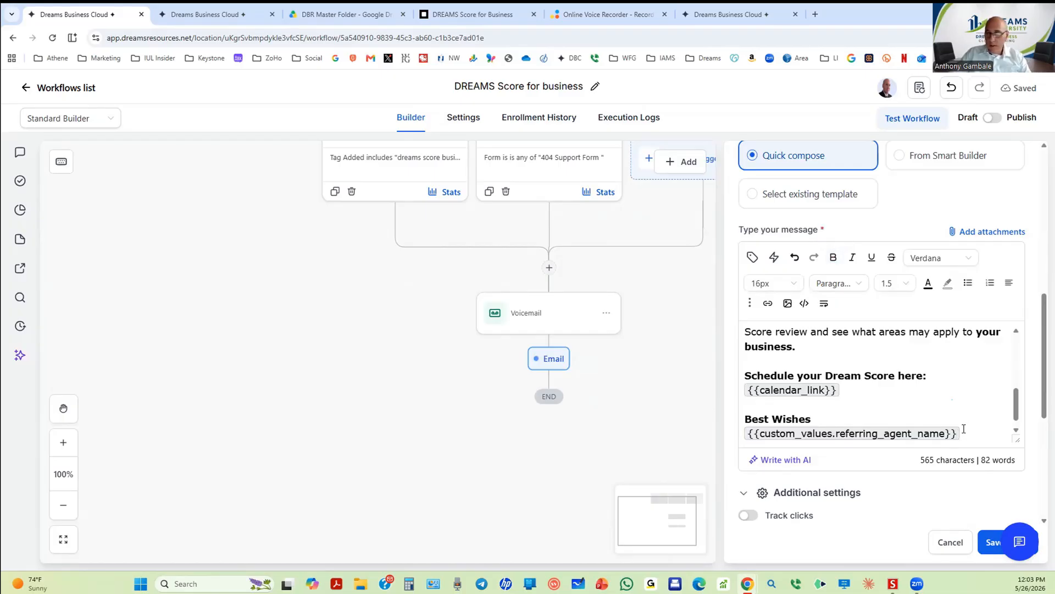
# Step: Insert the agent's office number custom value below the agent name
pyautogui.scroll(-1, 963, 429)
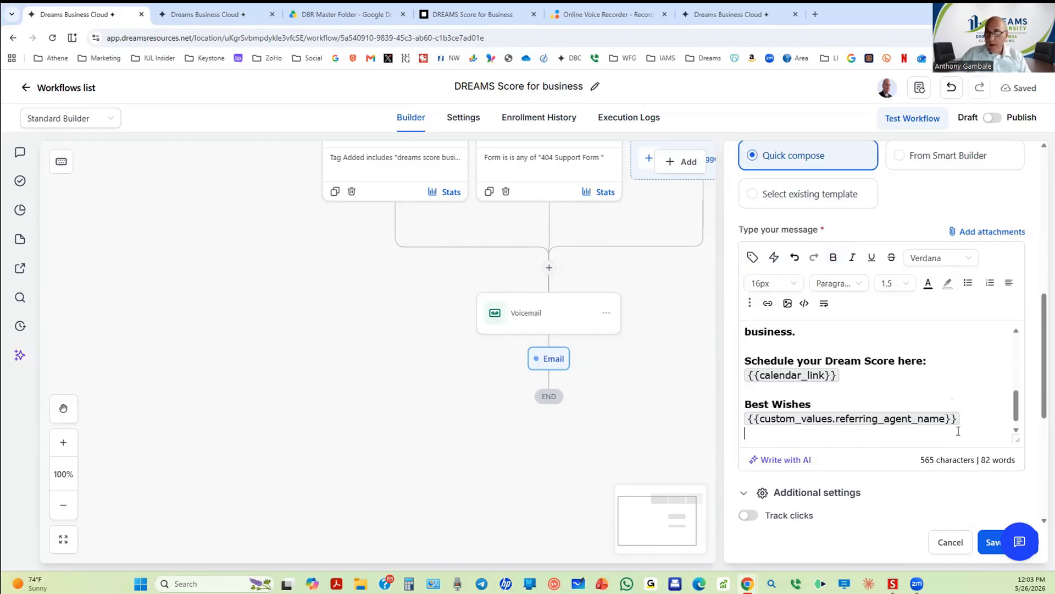
pyautogui.click(753, 258)
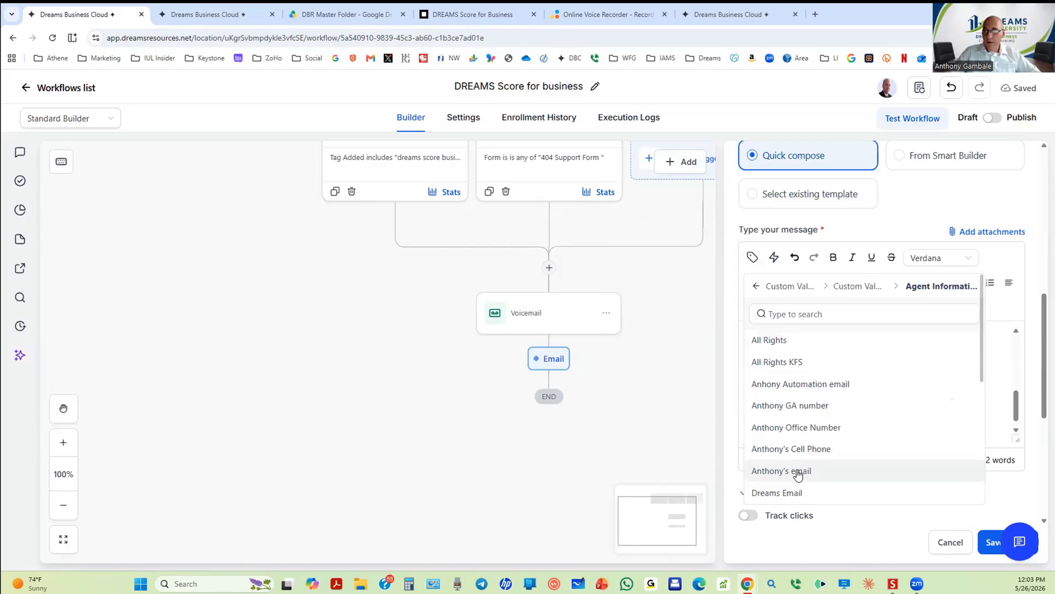
pyautogui.click(803, 428)
pyautogui.scroll(3, 944, 424)
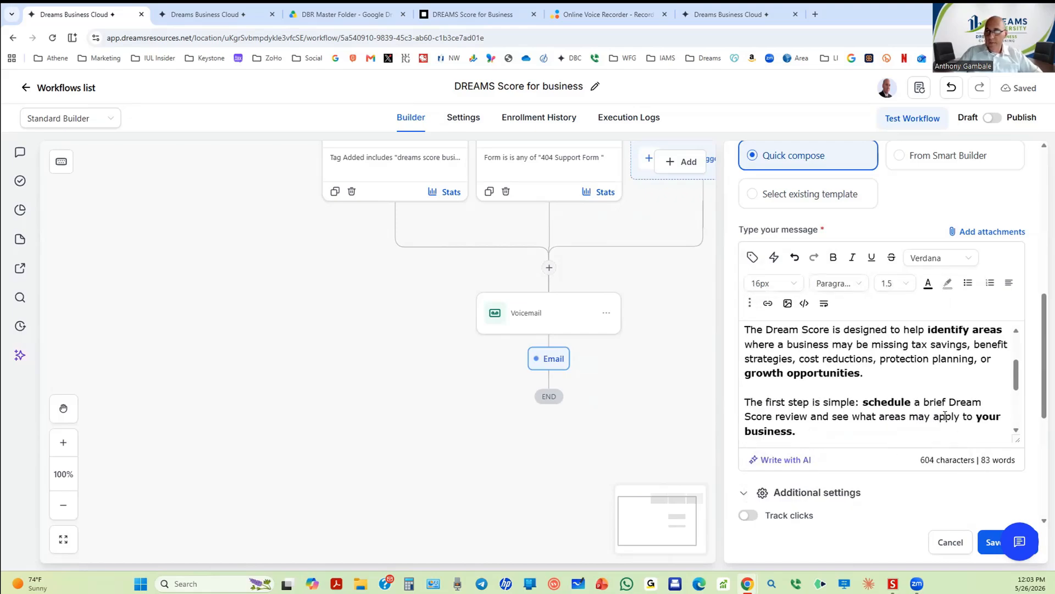
pyautogui.scroll(6, 945, 416)
pyautogui.scroll(-8, 879, 293)
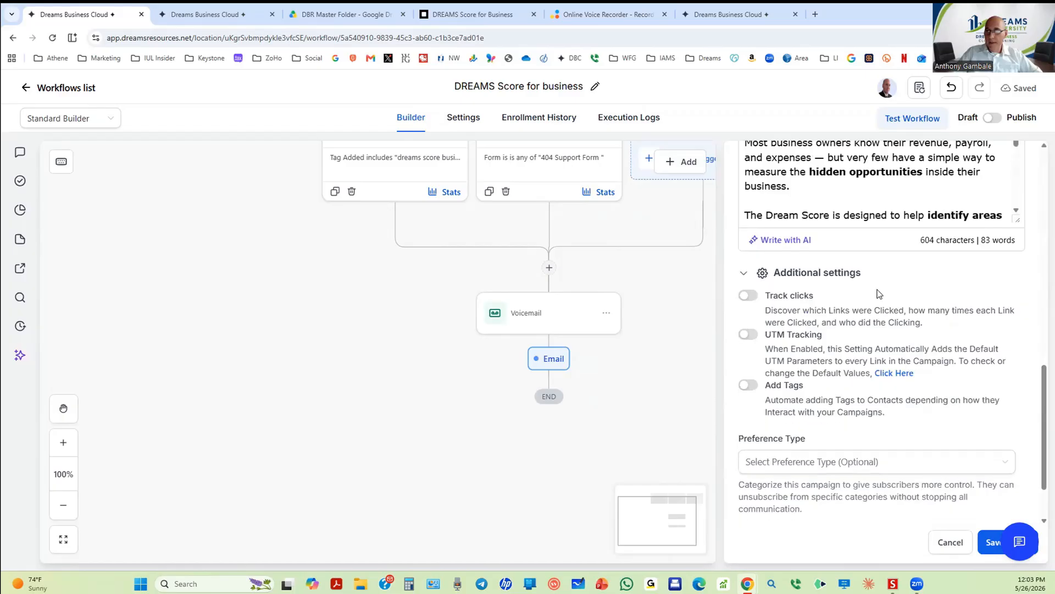
# Step: Turn on Track clicks and save the 1st Email action
pyautogui.scroll(-2, 878, 293)
pyautogui.click(749, 218)
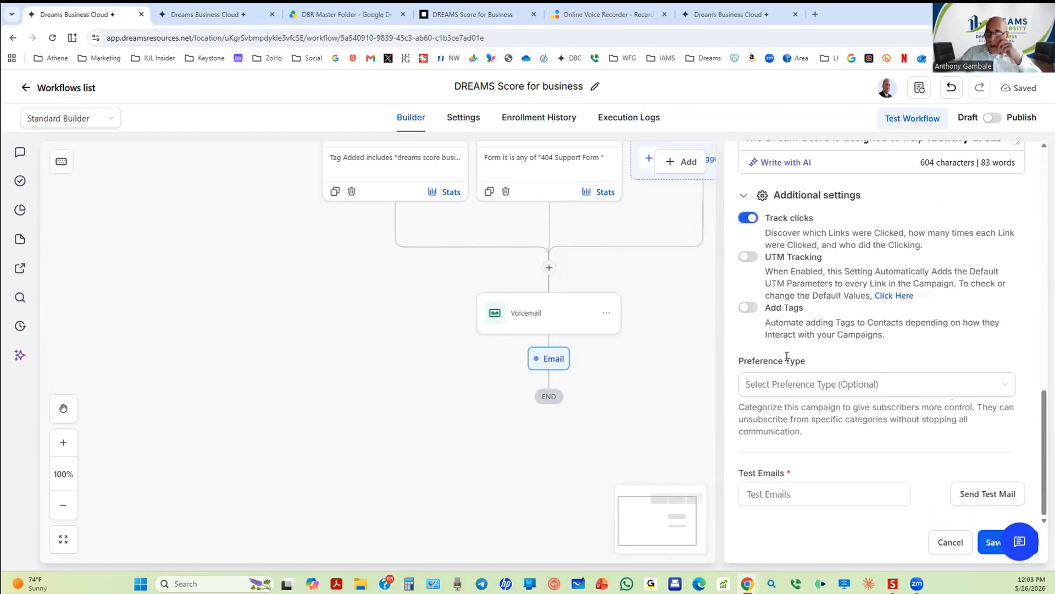
pyautogui.click(987, 539)
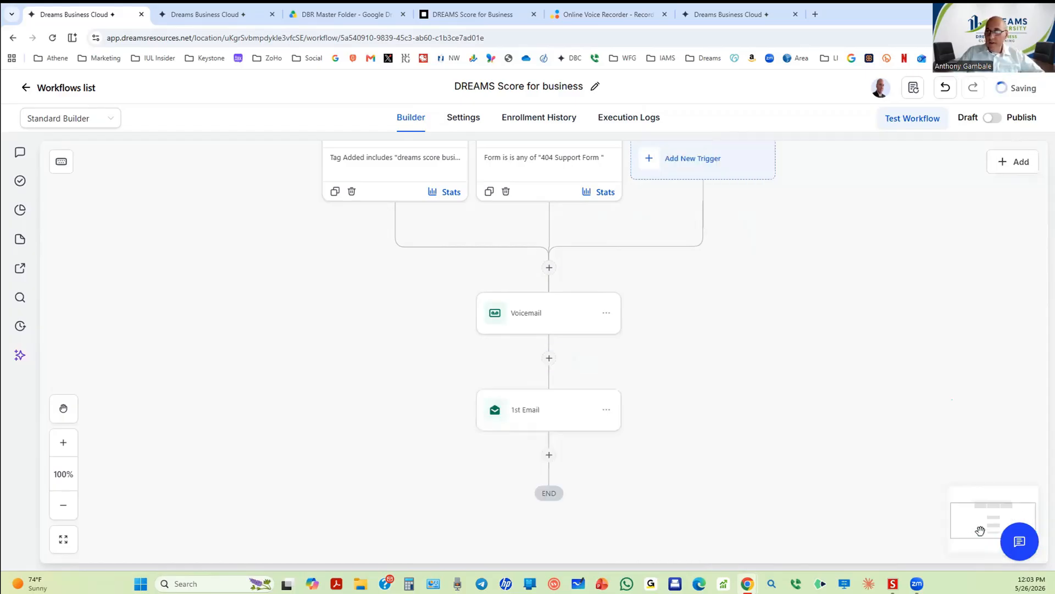
# Step: Send a test of the 1st Email to the suggested test recipient address
pyautogui.click(542, 420)
pyautogui.scroll(-15, 848, 386)
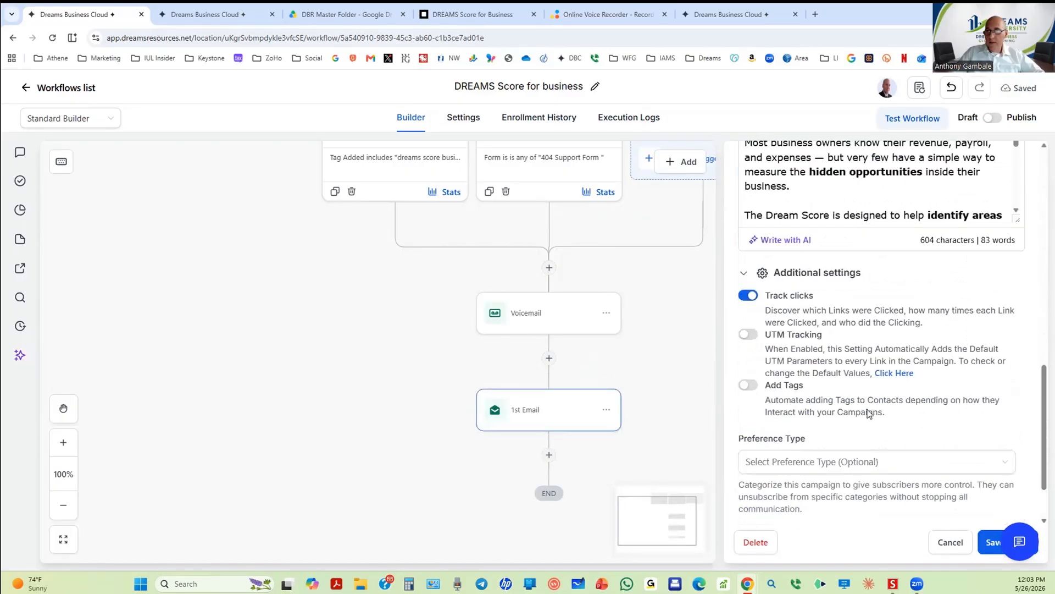
pyautogui.click(823, 496)
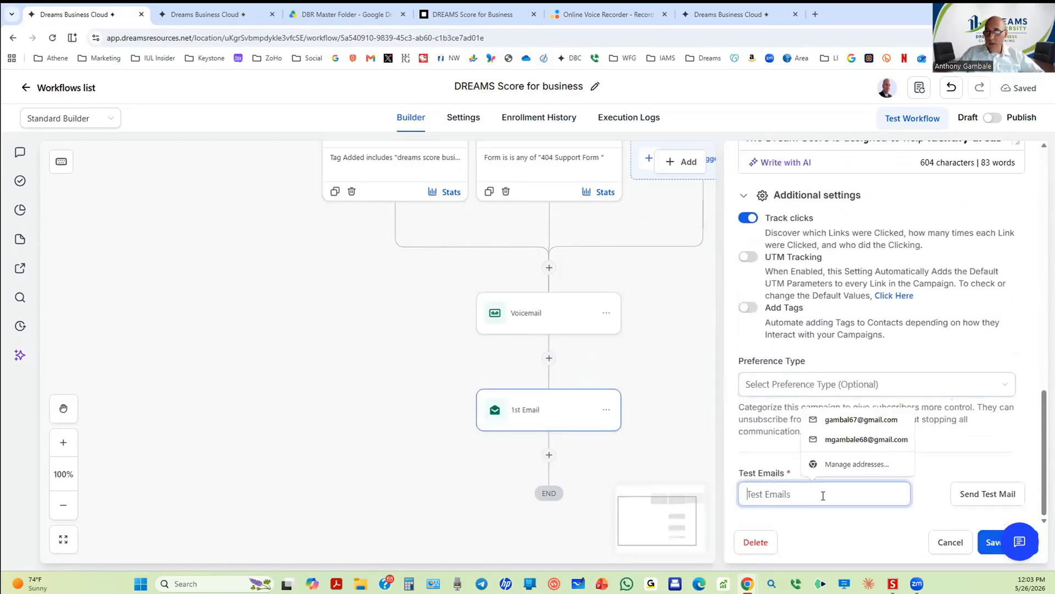
pyautogui.click(849, 419)
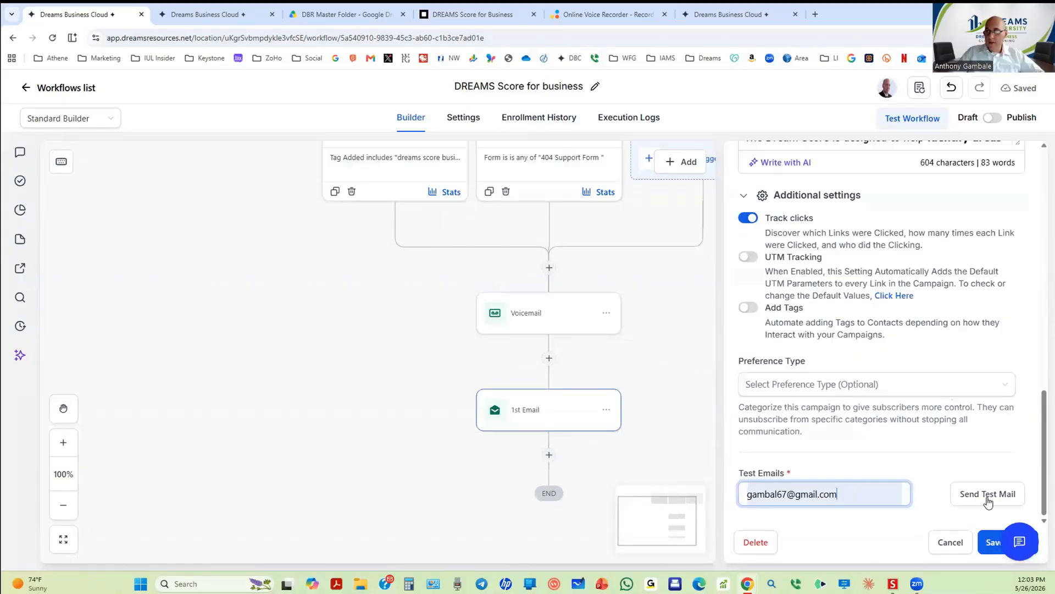
pyautogui.click(988, 497)
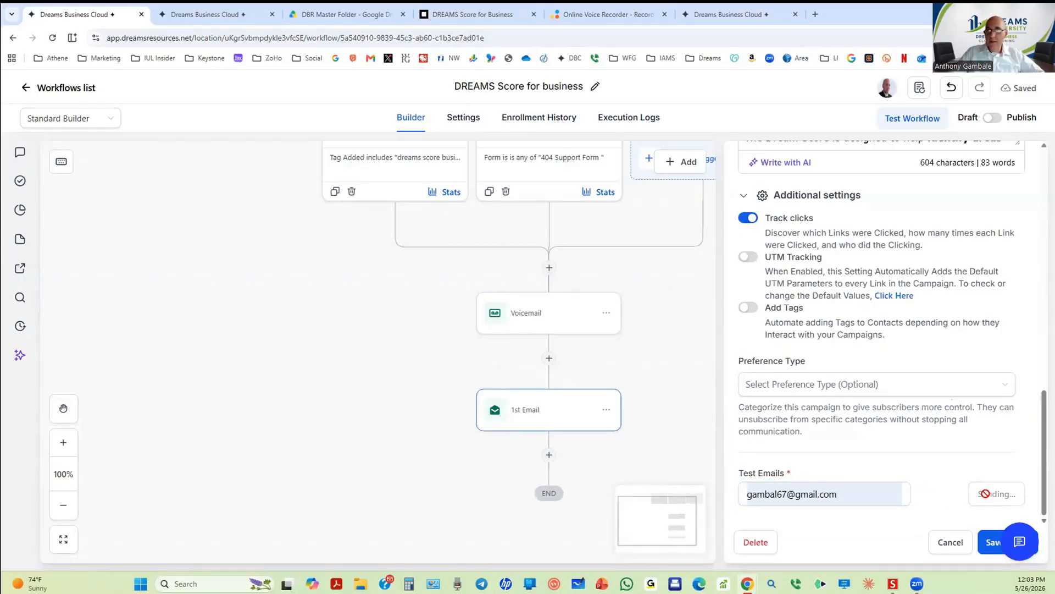
pyautogui.click(816, 15)
# Step: In Gmail, check Spam, refresh the inbox, and open the 'What's Your Business Dream Score?' test email
pyautogui.click(370, 58)
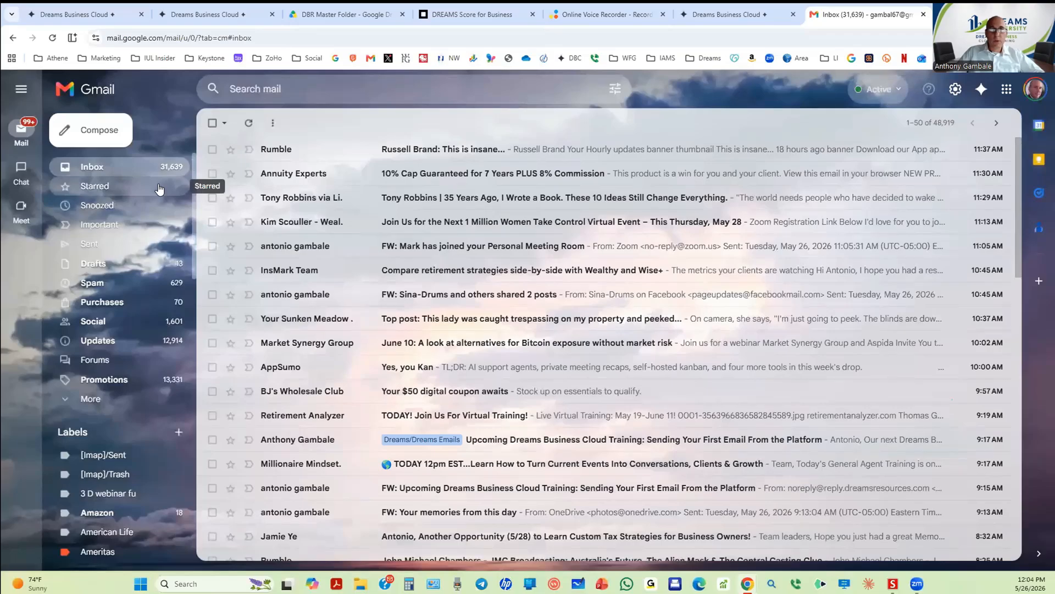
pyautogui.click(98, 282)
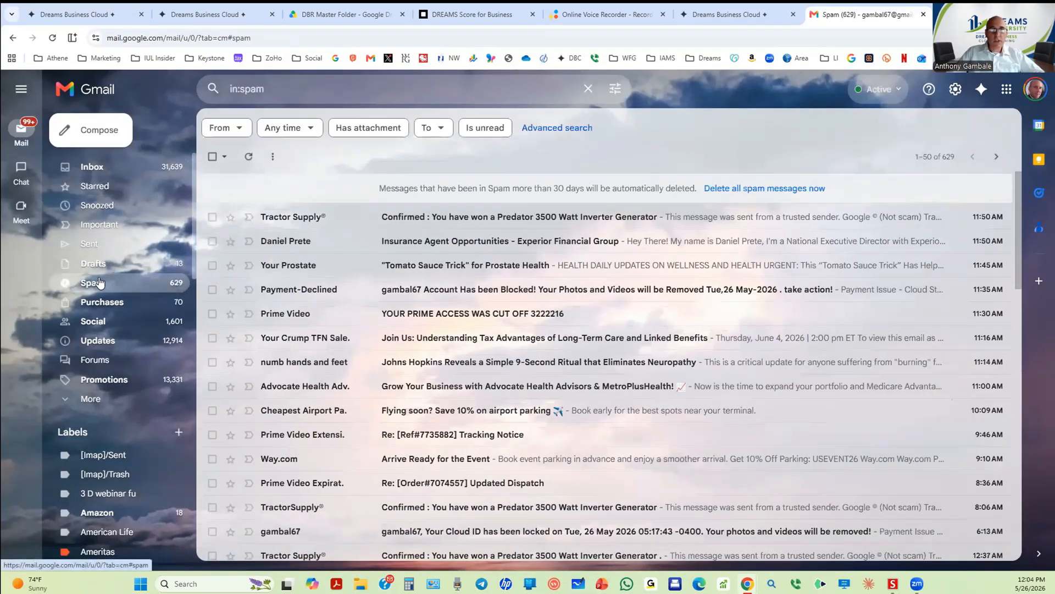
pyautogui.click(94, 167)
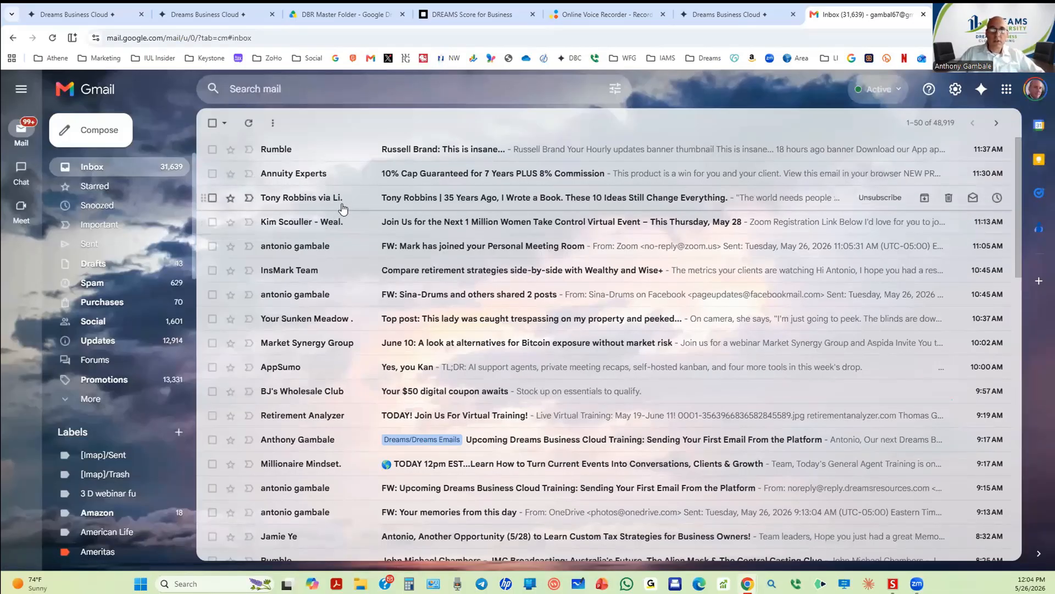
pyautogui.click(52, 37)
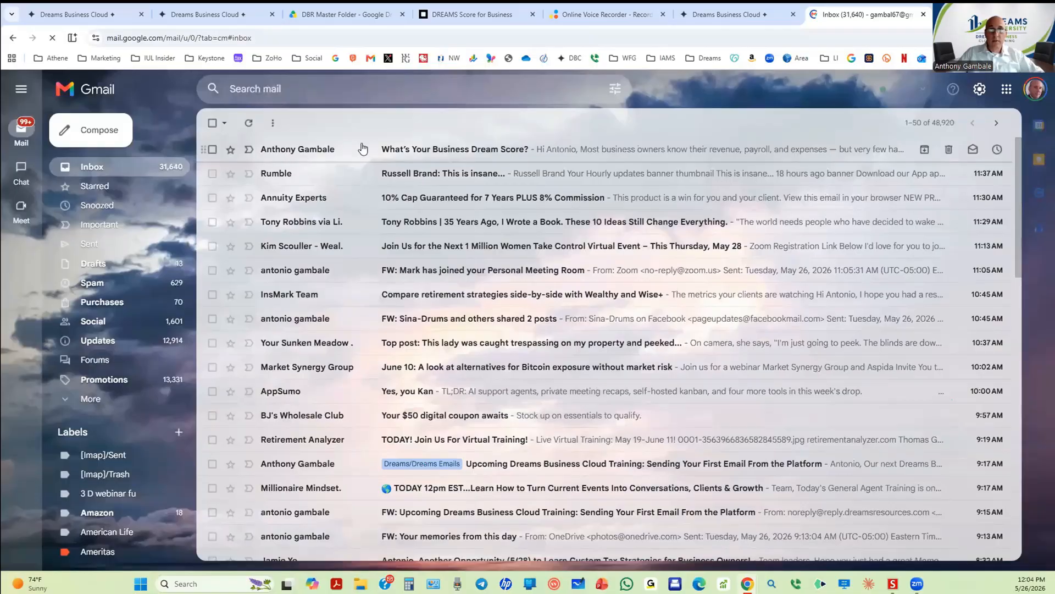
pyautogui.click(514, 152)
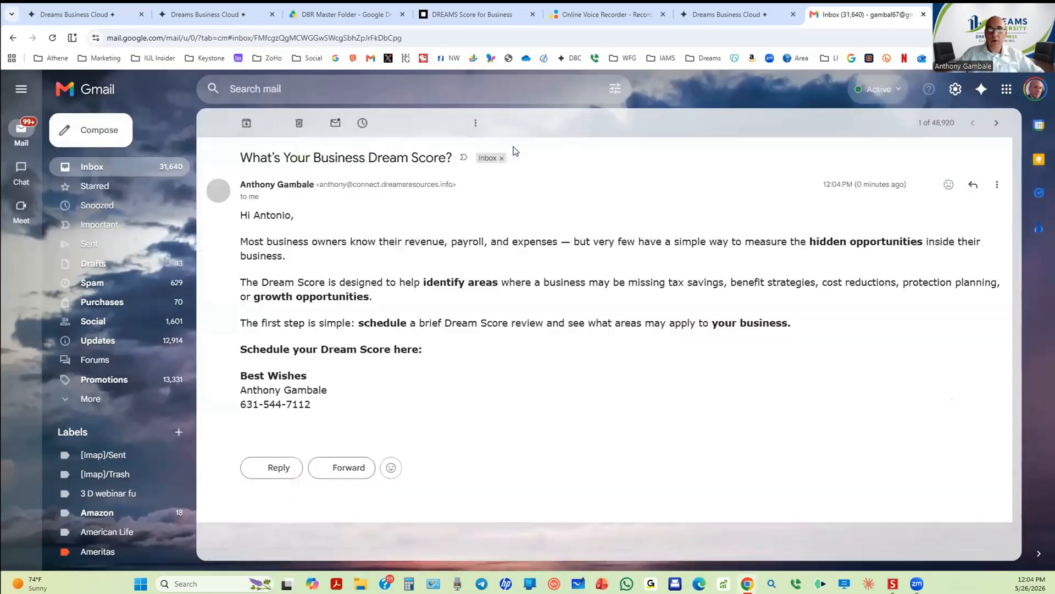
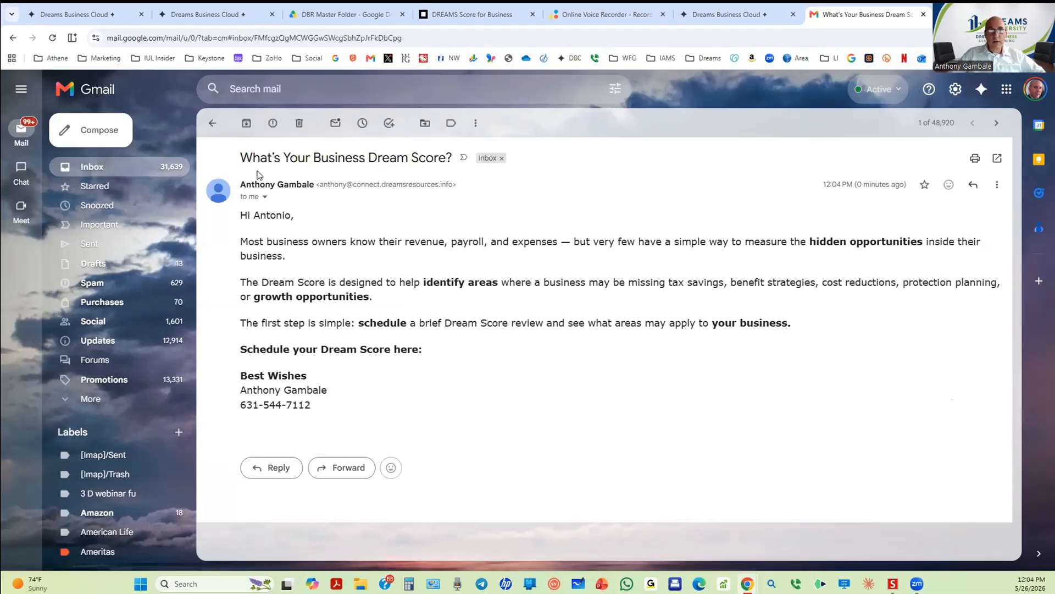
# Step: Trash the 'What's Your Business Dream Score?' test email and return to the workflow builder tab
pyautogui.click(292, 123)
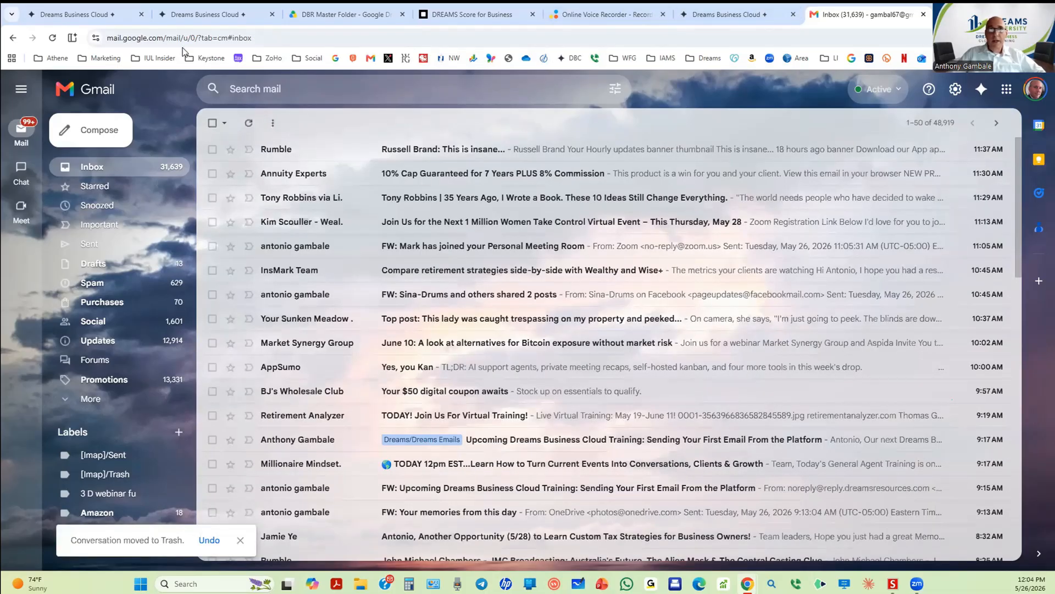
pyautogui.click(88, 16)
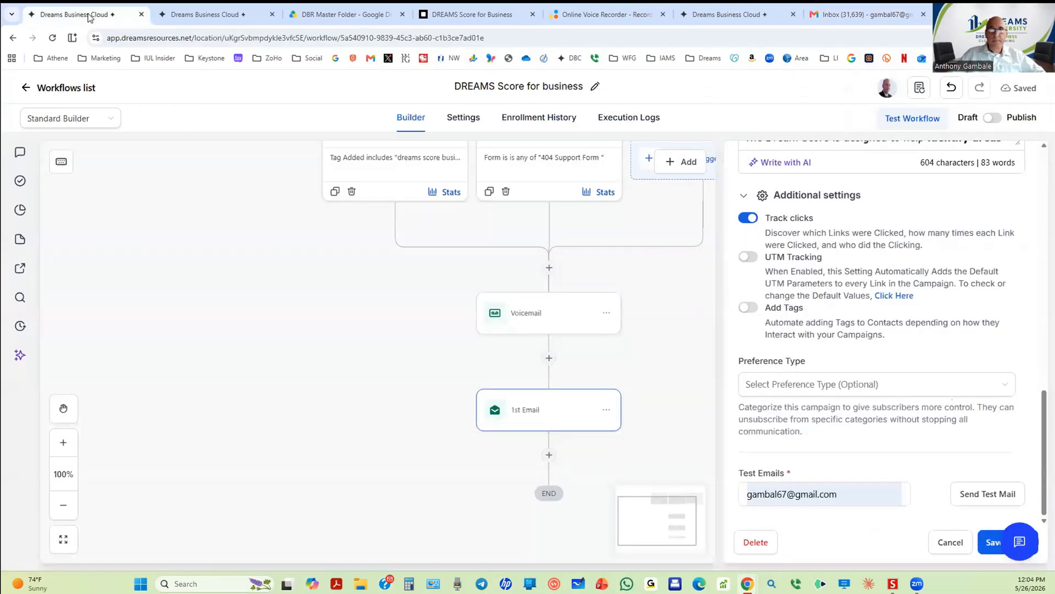
# Step: Save the 1st Email and add a Wait step after it lasting 2 minutes
pyautogui.click(983, 541)
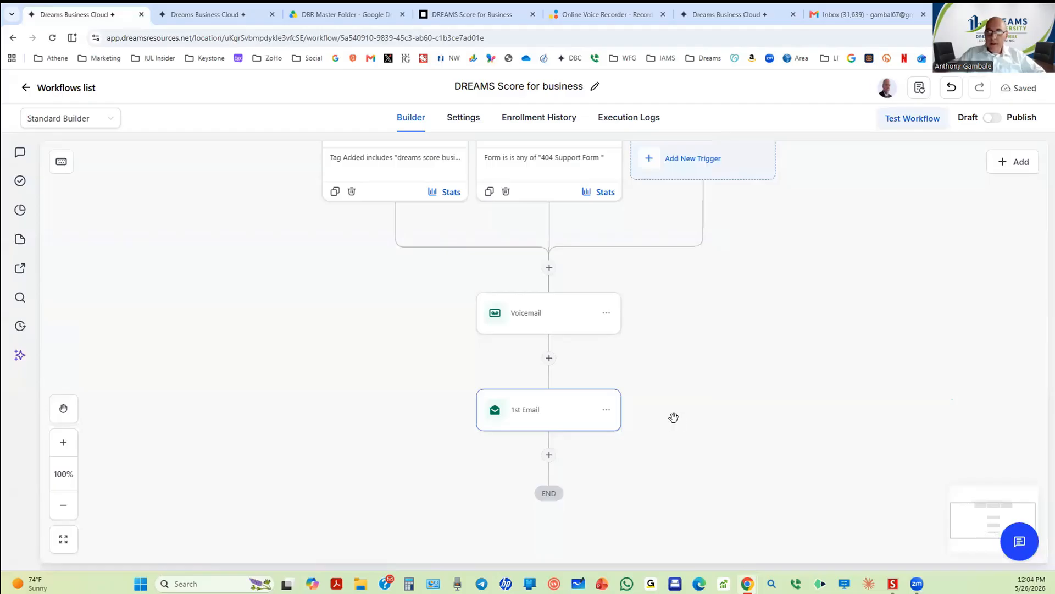
pyautogui.scroll(-1, 542, 442)
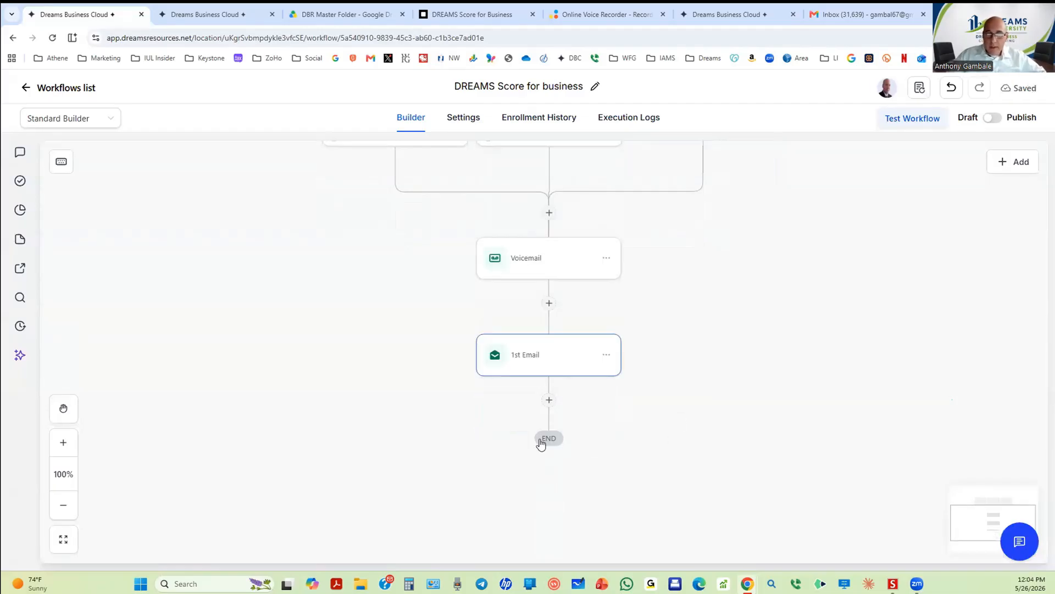
pyautogui.click(549, 402)
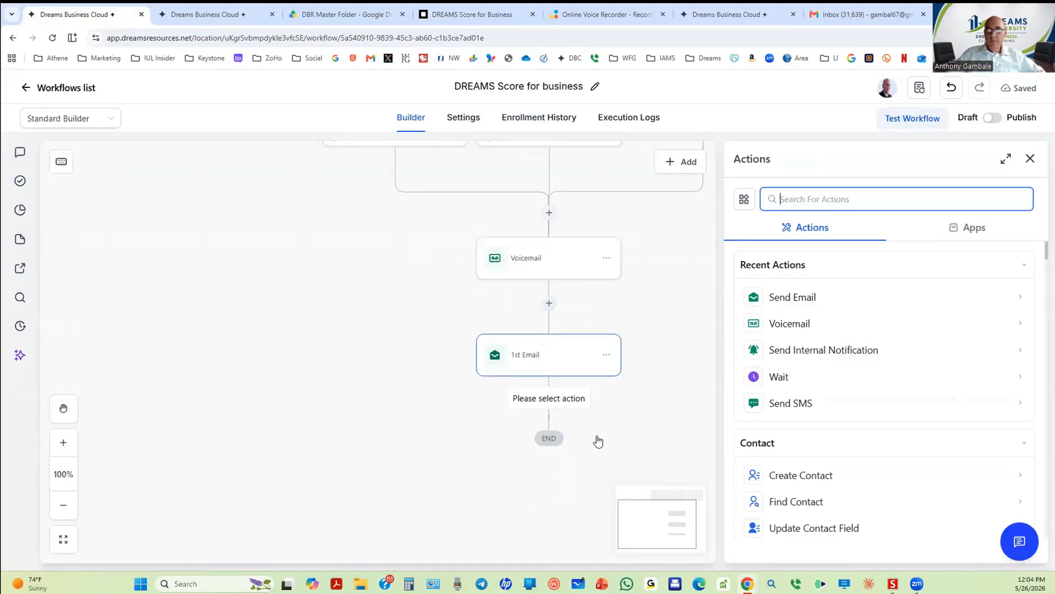
pyautogui.click(776, 376)
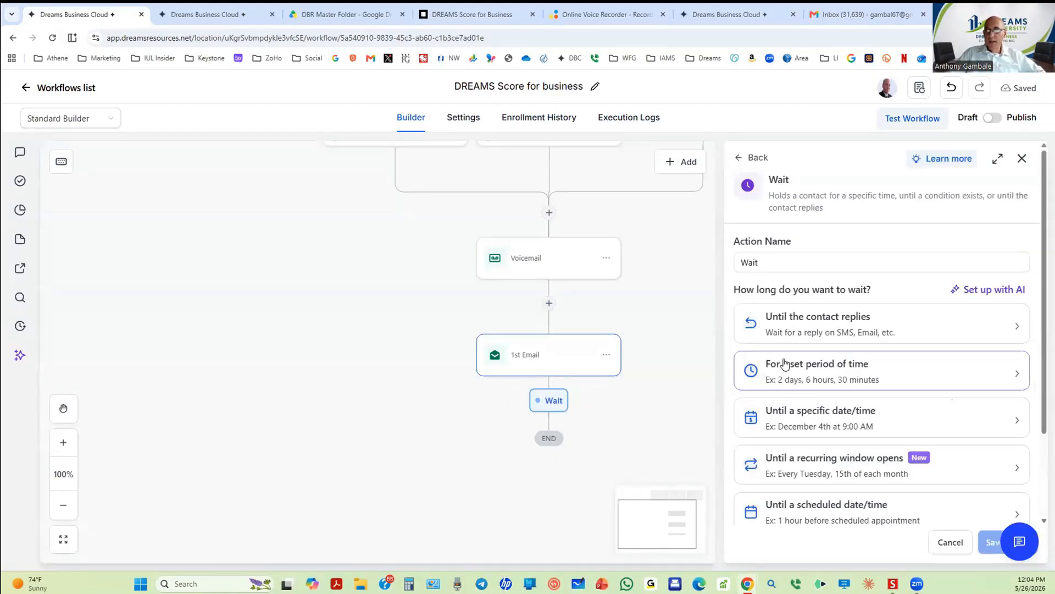
pyautogui.scroll(-2, 801, 447)
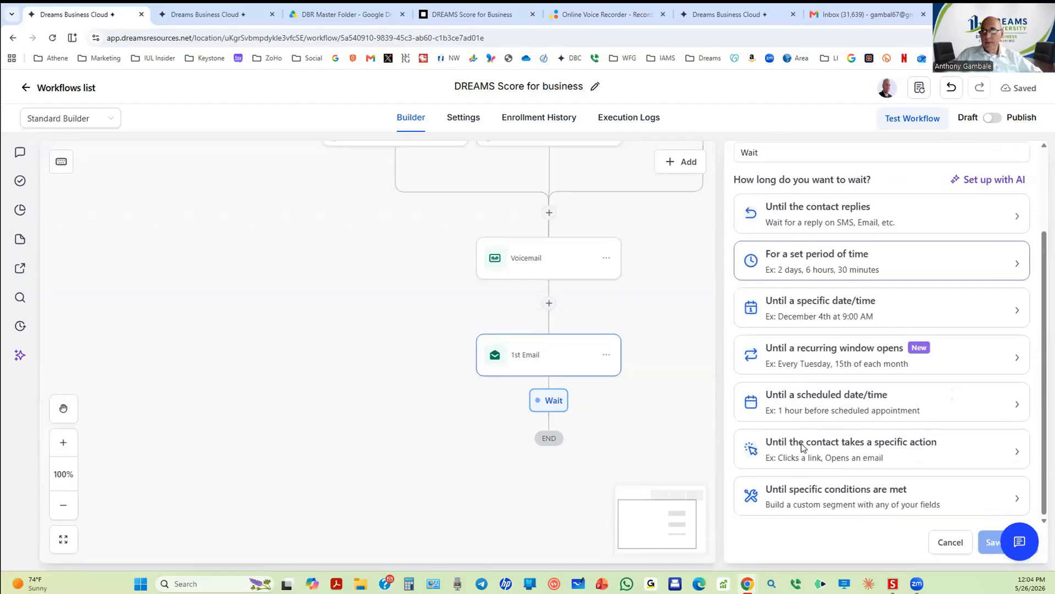
pyautogui.click(799, 259)
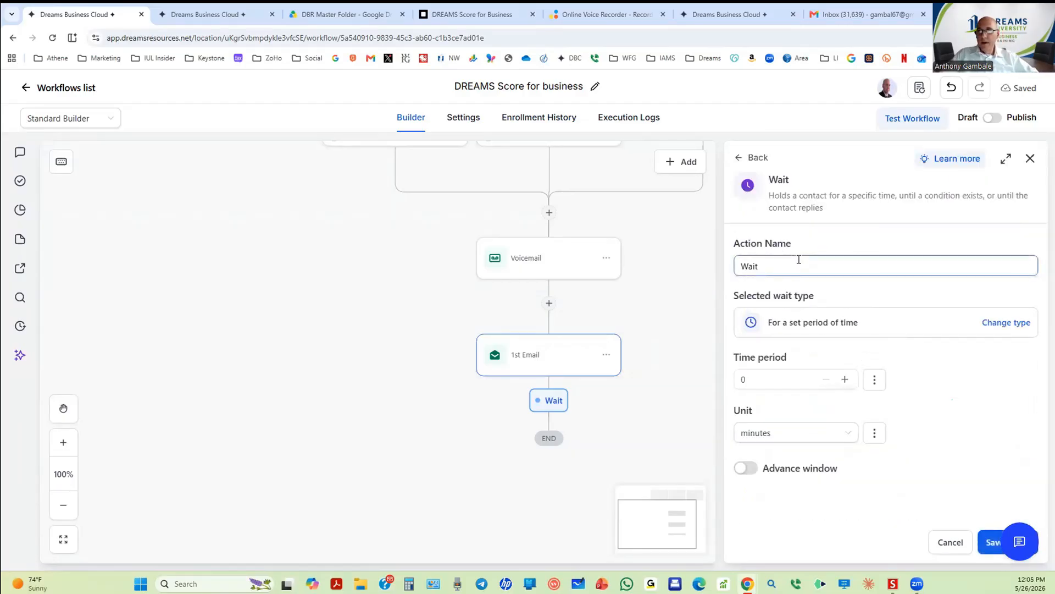
pyautogui.moveTo(759, 379); pyautogui.dragTo(721, 377)
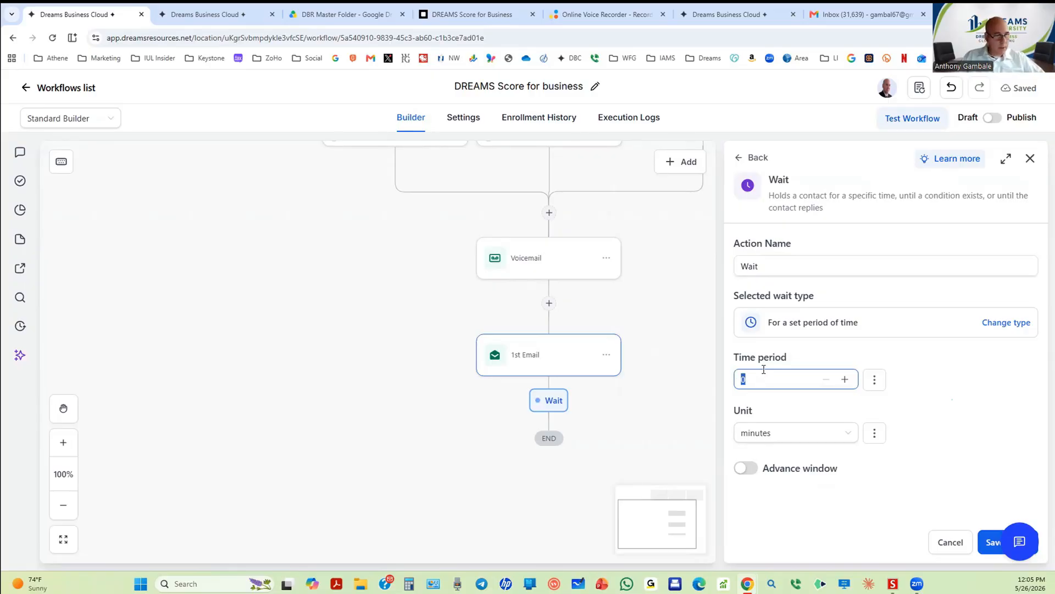
pyautogui.write('2')
pyautogui.click(773, 408)
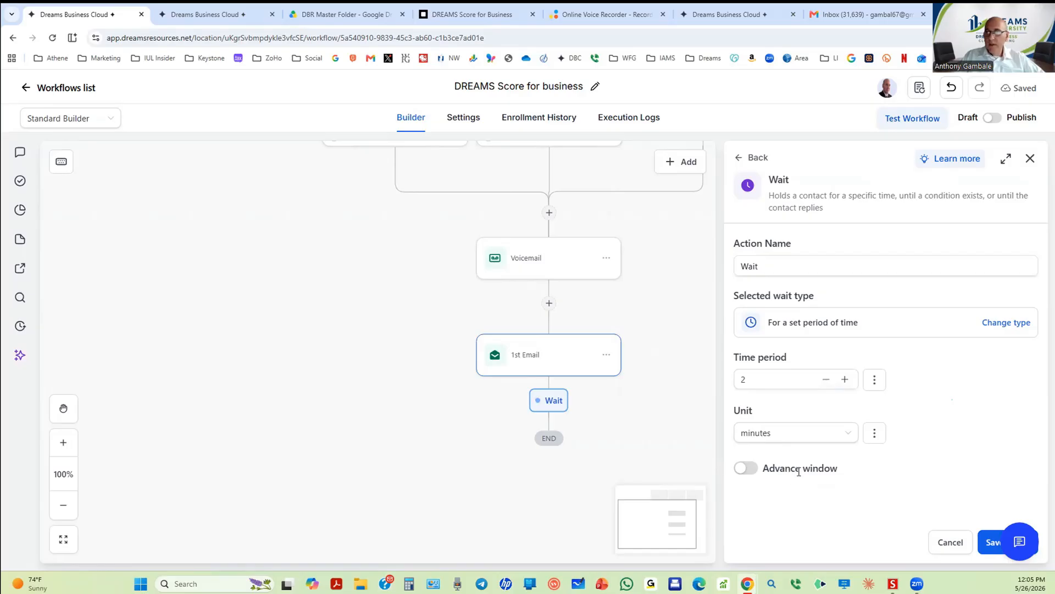
# Step: Limit resuming to the Mon–Fri advance window from 09:00 AM to 7:00 PM
pyautogui.click(747, 468)
pyautogui.scroll(-3, 910, 457)
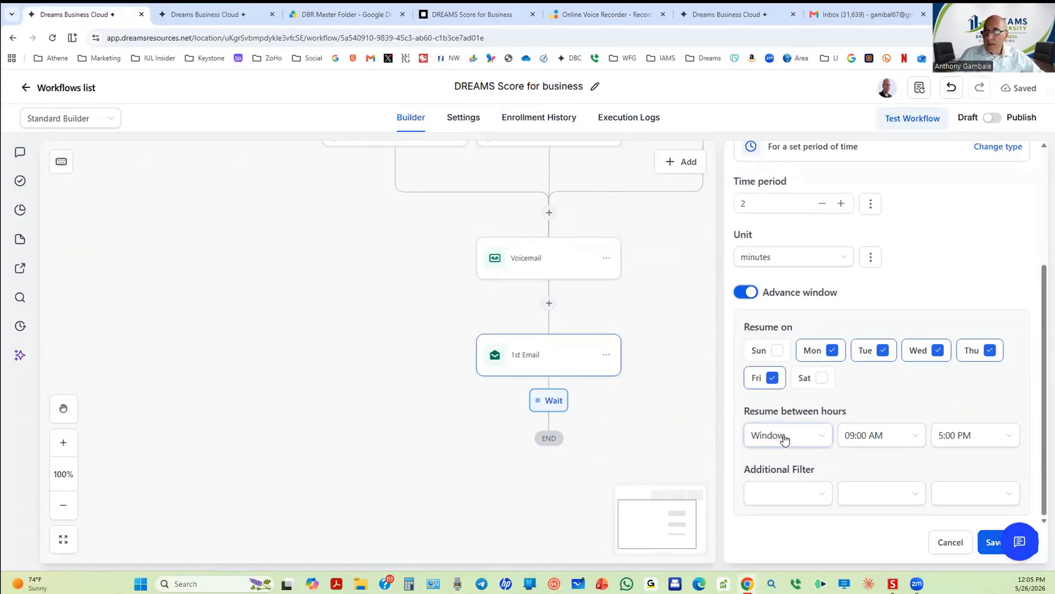
pyautogui.click(1013, 439)
pyautogui.scroll(-3, 987, 410)
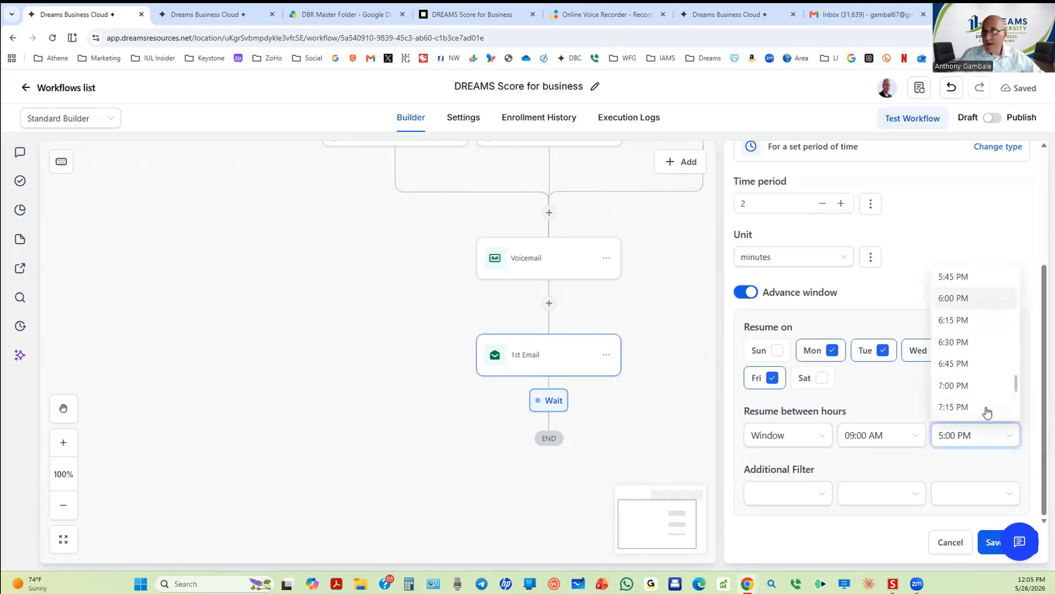
pyautogui.scroll(-2, 988, 411)
pyautogui.click(971, 286)
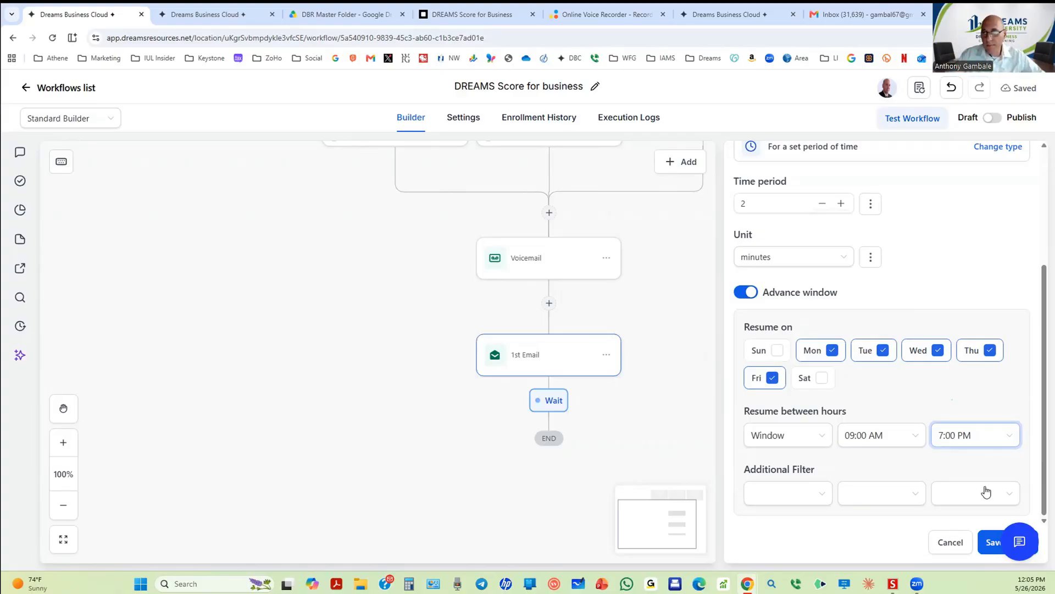
# Step: Save the 2-minute Wait step
pyautogui.click(986, 538)
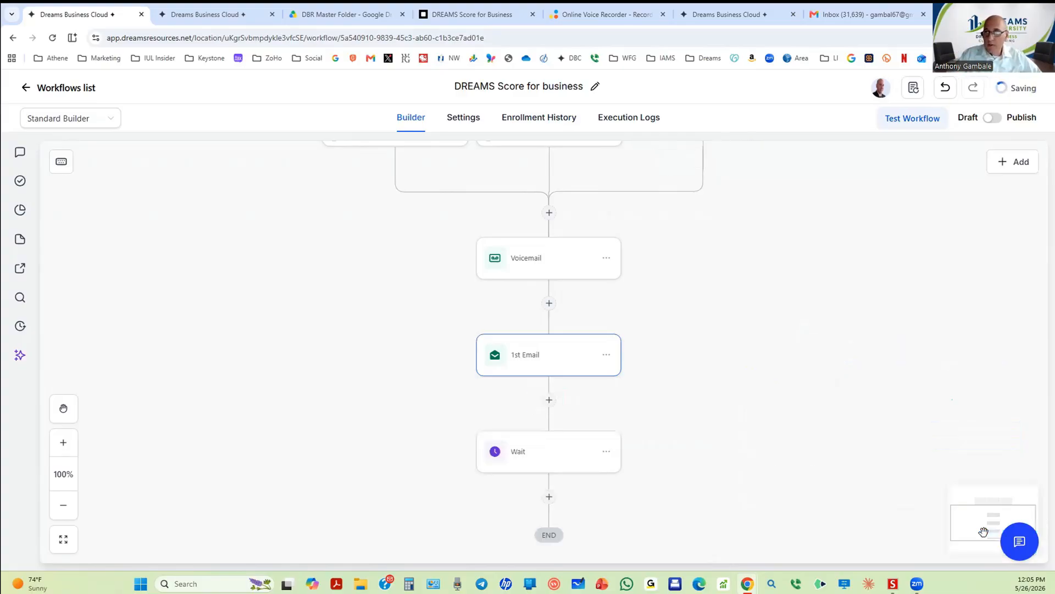
pyautogui.scroll(-1, 632, 386)
pyautogui.scroll(-1, 605, 341)
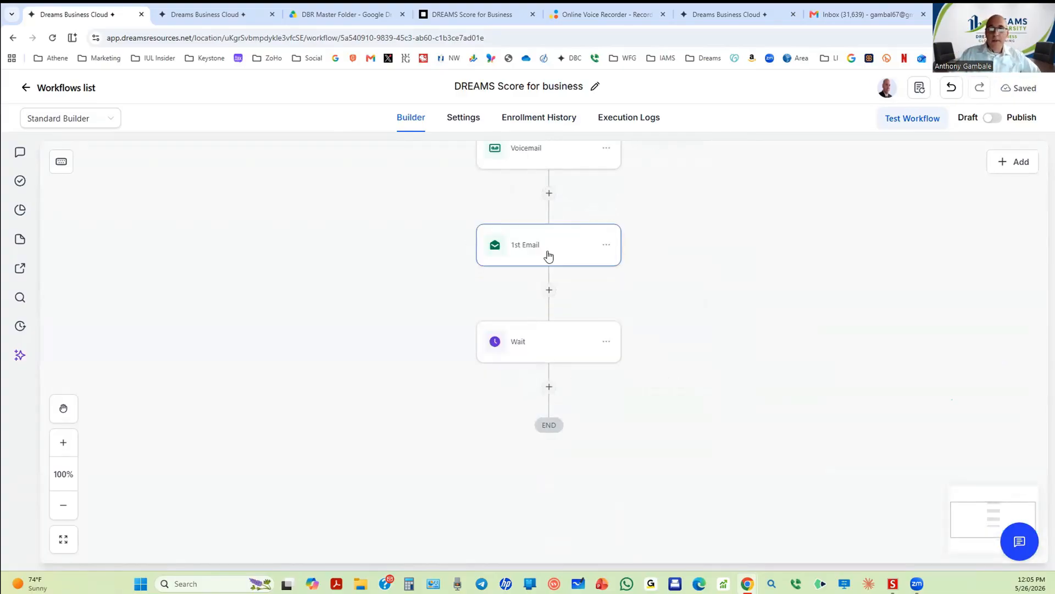
pyautogui.scroll(2, 511, 292)
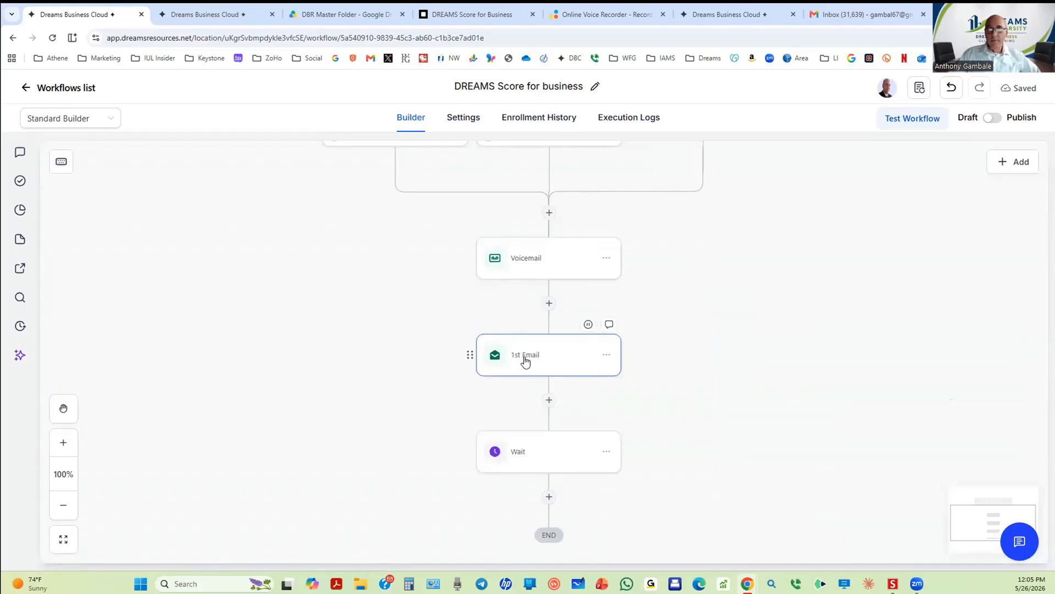
pyautogui.scroll(-1, 530, 368)
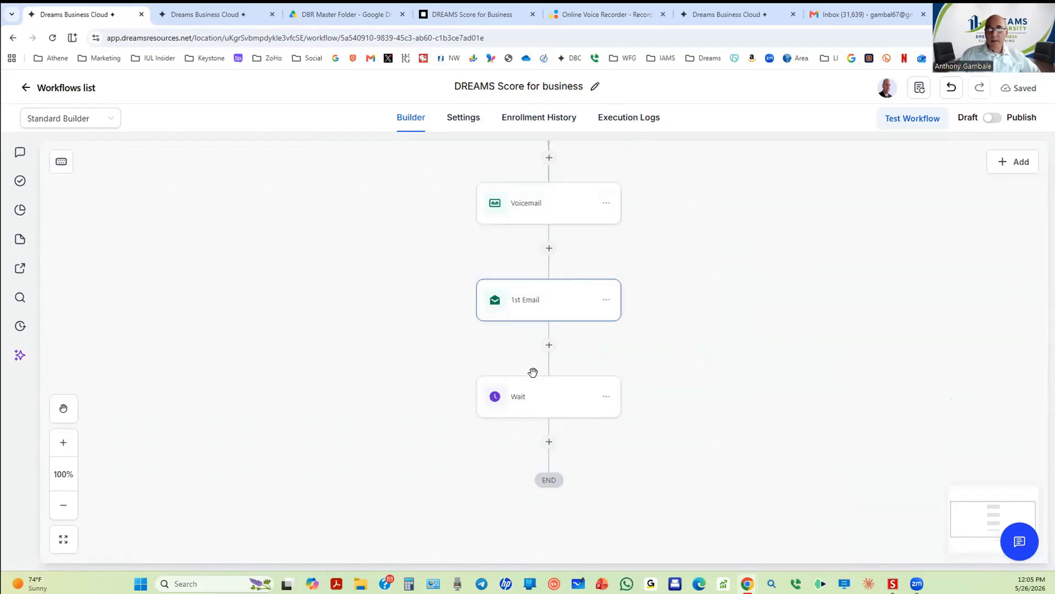
# Step: Add a Send SMS action after the Wait, leaving the template unselected
pyautogui.click(549, 438)
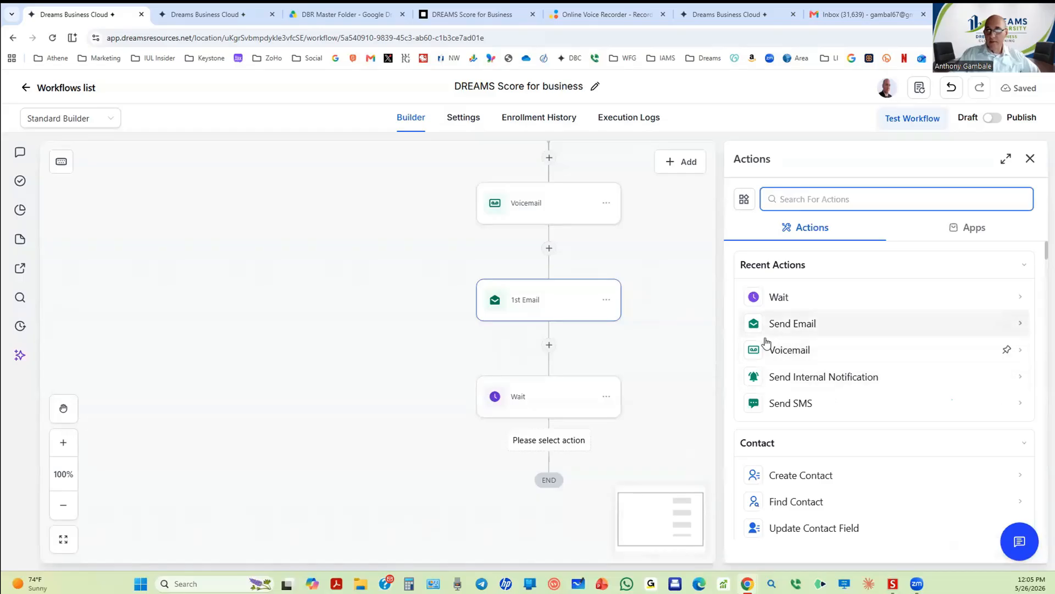
pyautogui.click(784, 407)
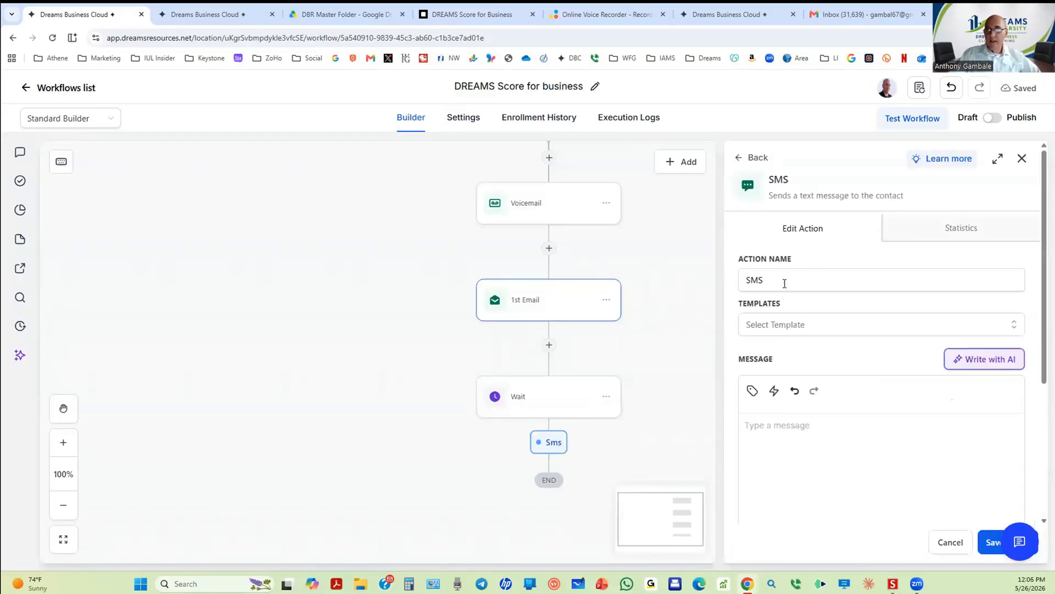
pyautogui.click(815, 325)
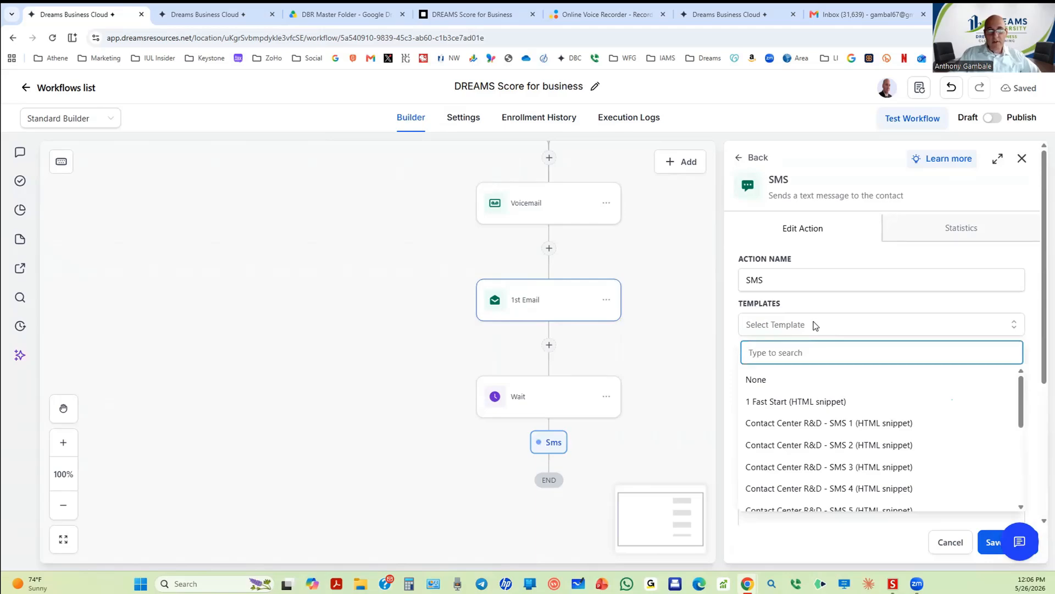
pyautogui.click(815, 325)
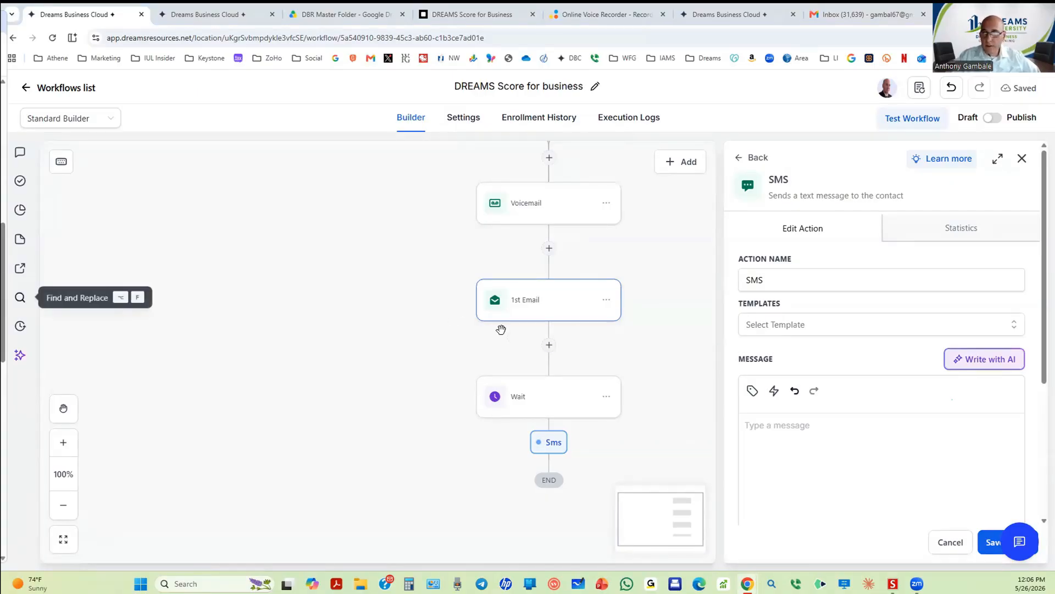
# Step: Paste the Dream Score SMS text and add 'Check your' before the scheduling sentence
pyautogui.click(774, 423)
pyautogui.write('Hi {{contact.first_name}}, this is Anthony. I wanted to introduce you to the Dream Score for business owners — a quick way to identify potential savings and opportunities inside your business. You can schedule a brief review here:')
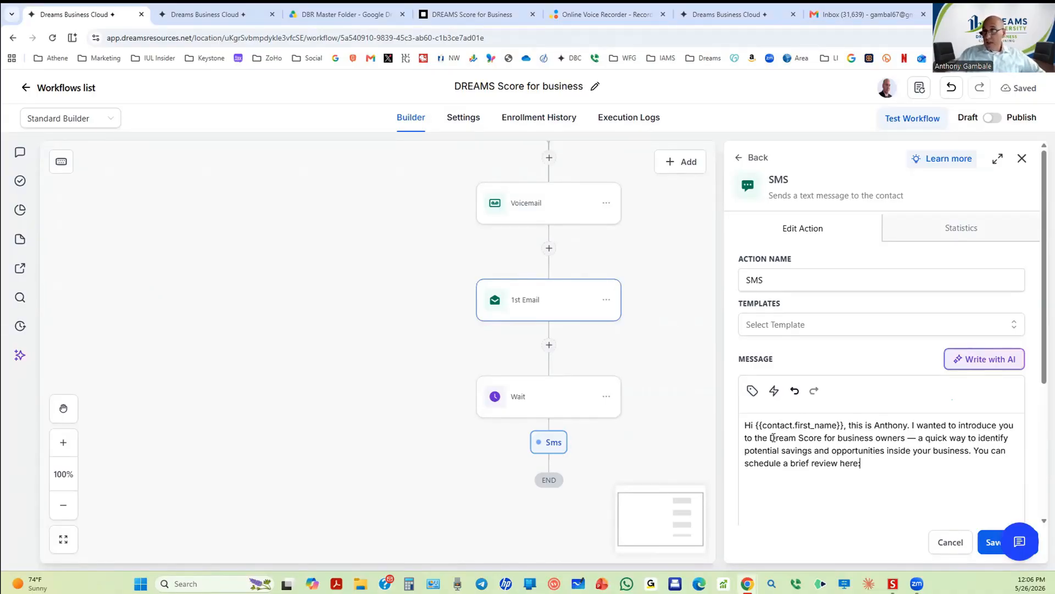
pyautogui.scroll(-2, 797, 446)
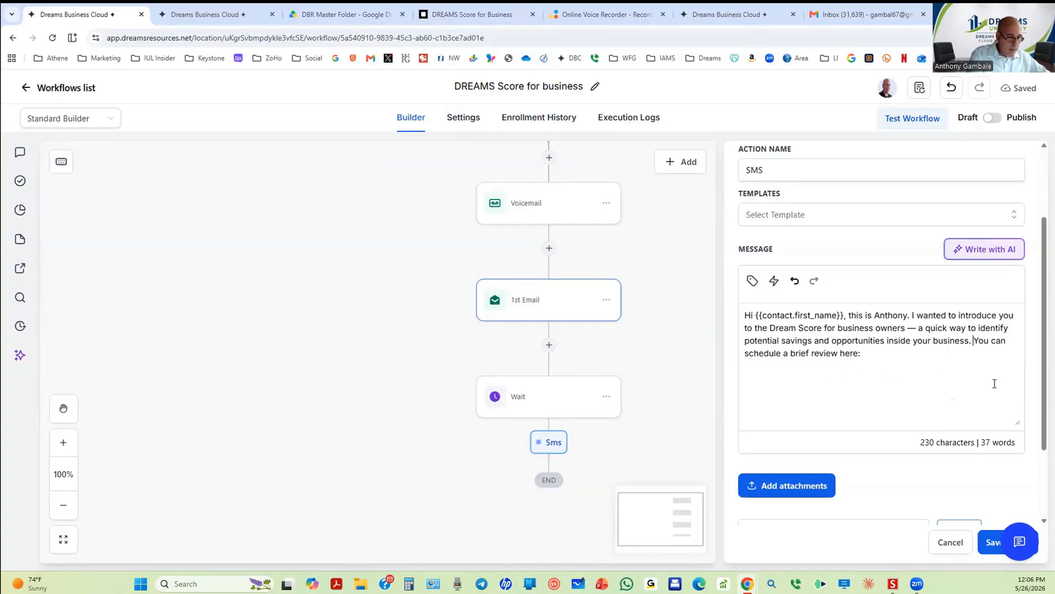
pyautogui.write('Chec')
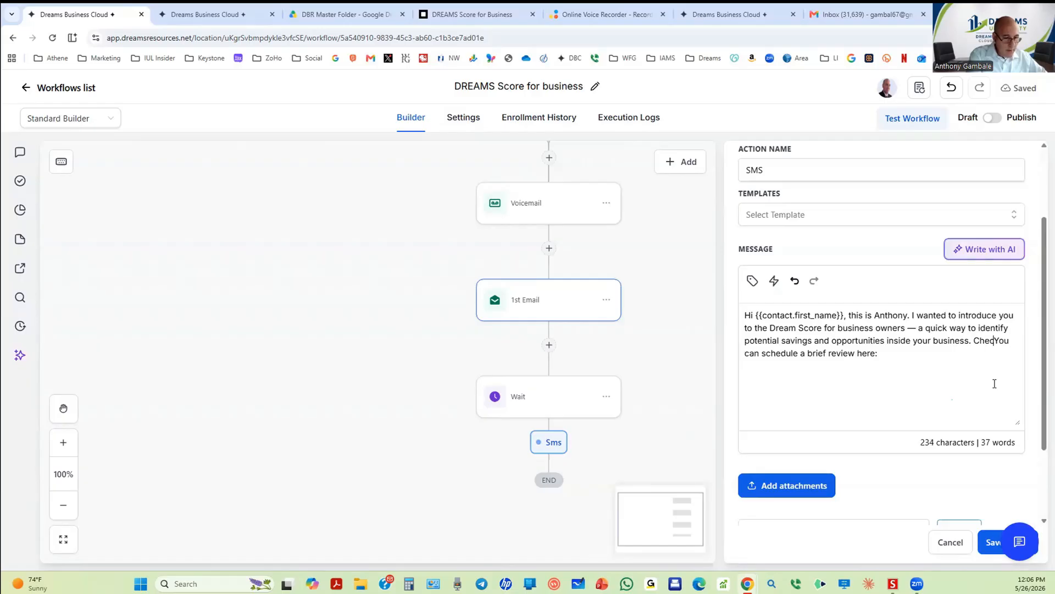
pyautogui.write('h your')
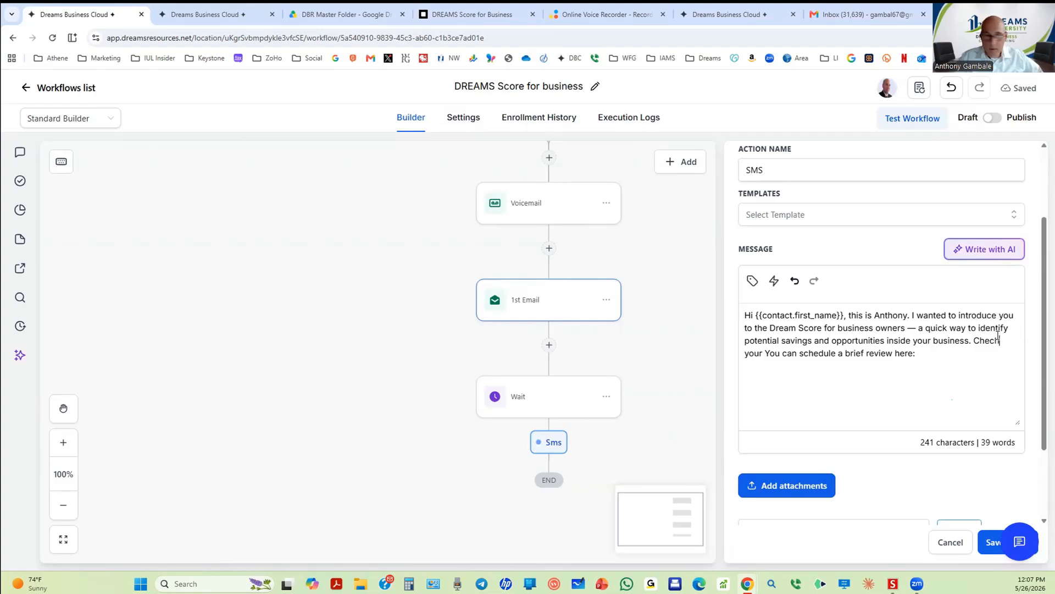
pyautogui.write(' k')
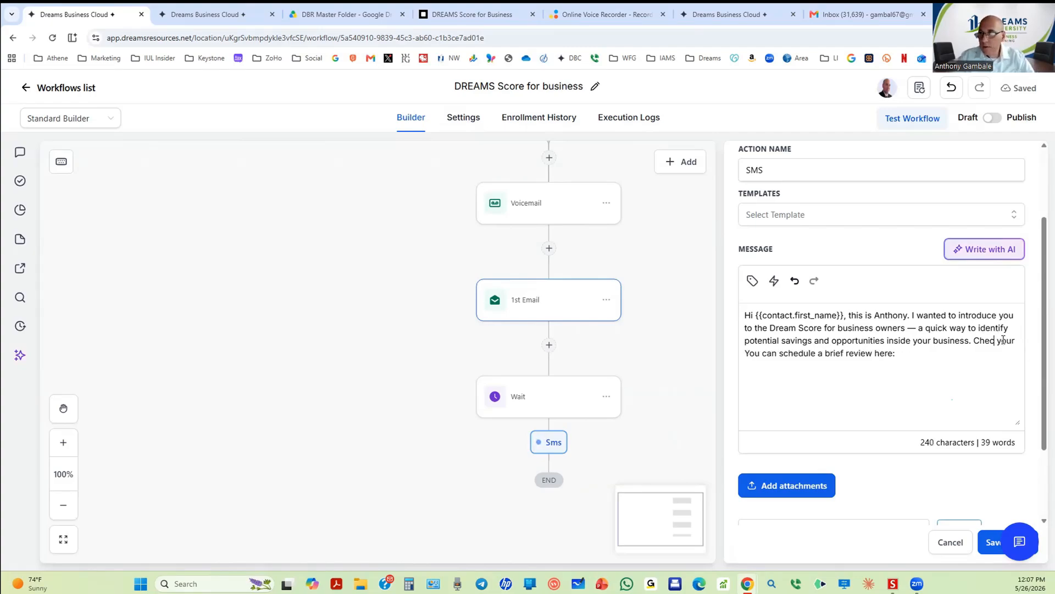
pyautogui.press('BackSpace')
pyautogui.write('k')
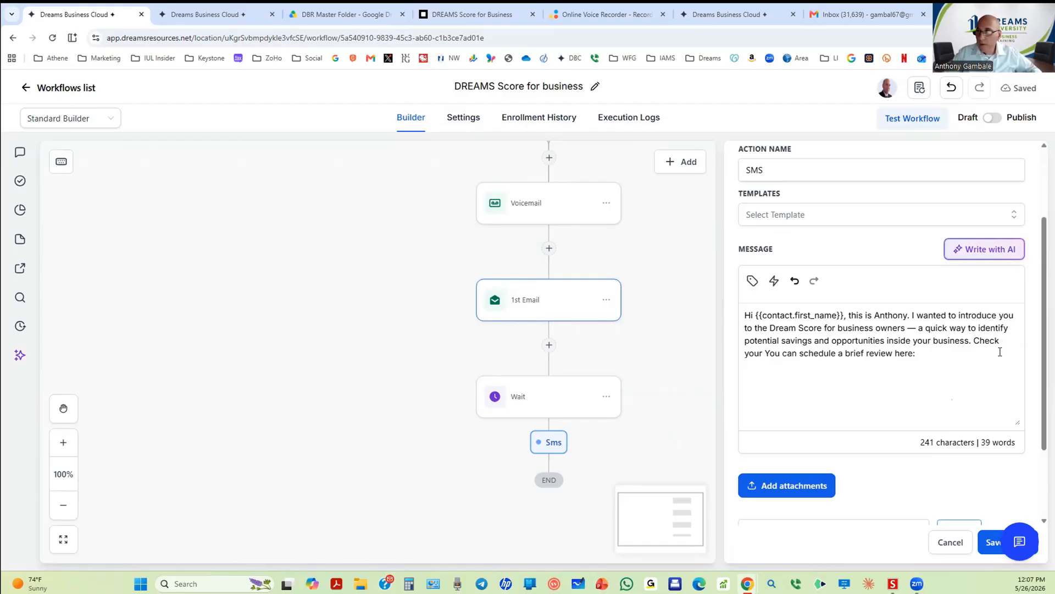
# Step: Insert the {{contact.email}} merge field right after 'Check' in the SMS message
pyautogui.click(753, 282)
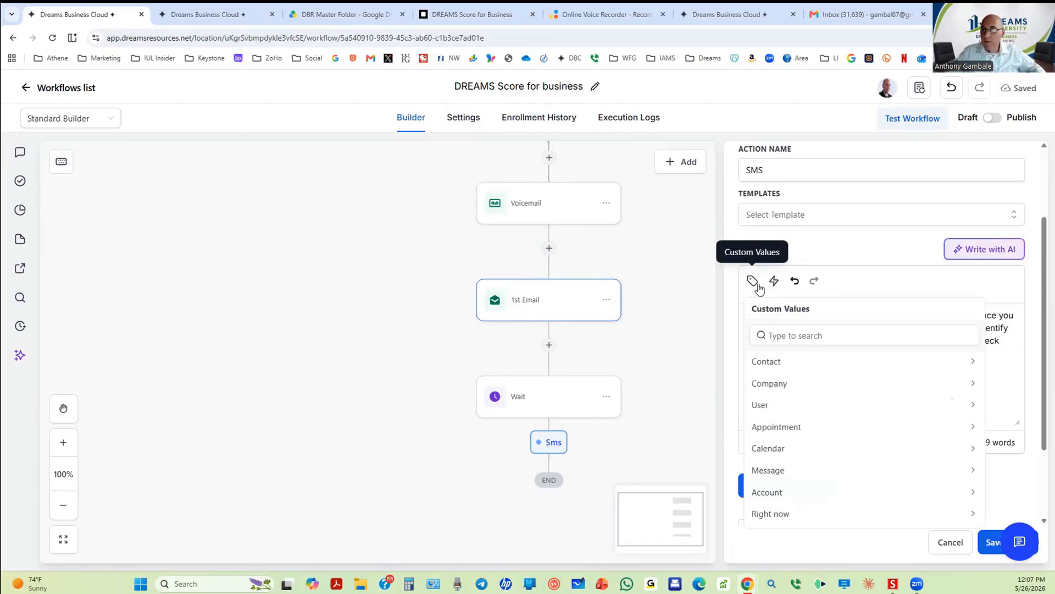
pyautogui.click(776, 365)
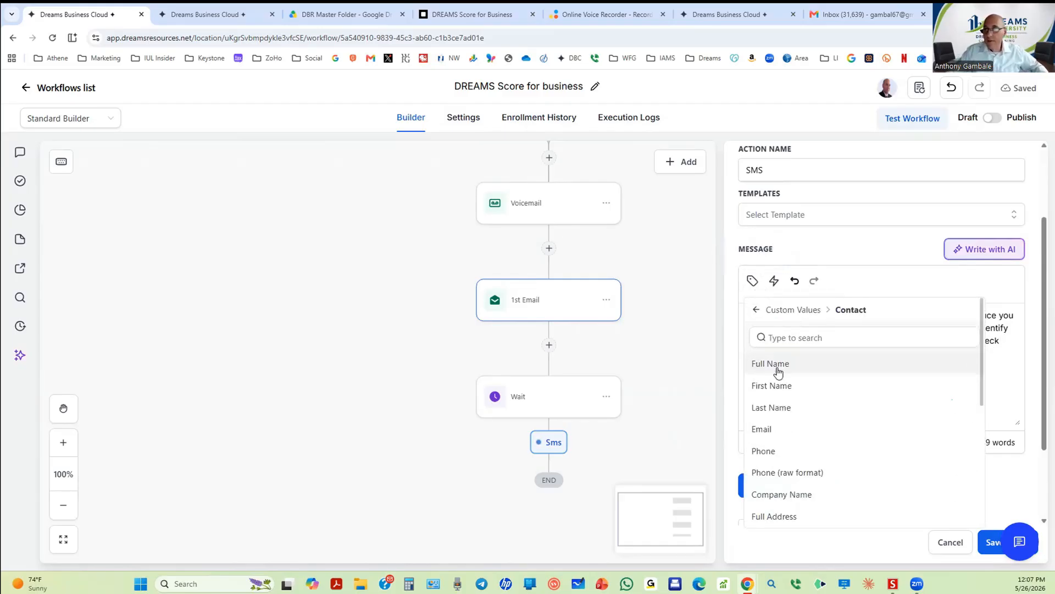
pyautogui.click(775, 432)
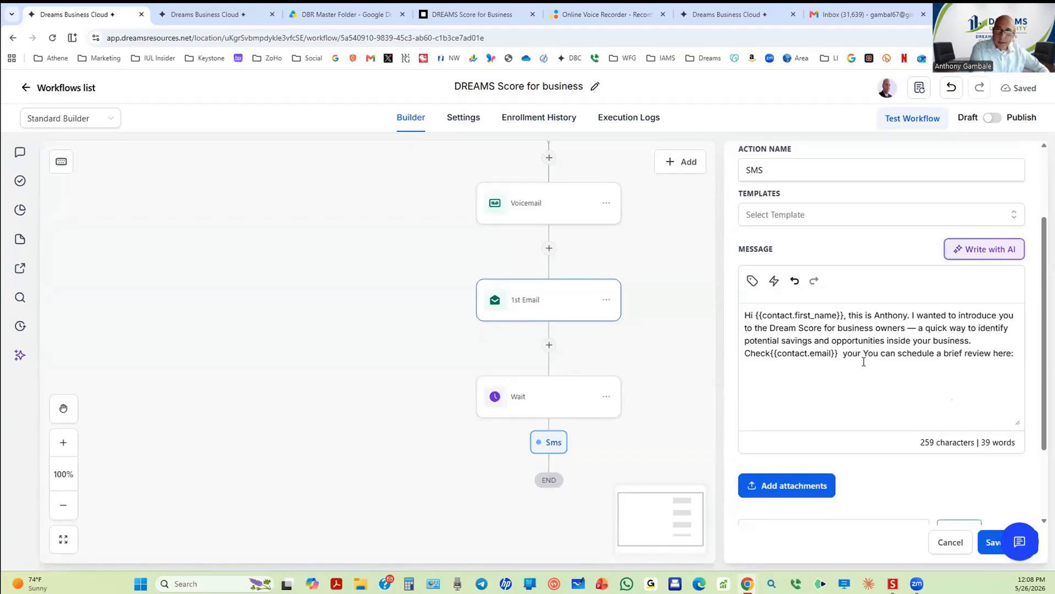
# Step: Append 'and don't forget to check the spam folder.' to the SMS and save the step
pyautogui.write('and d')
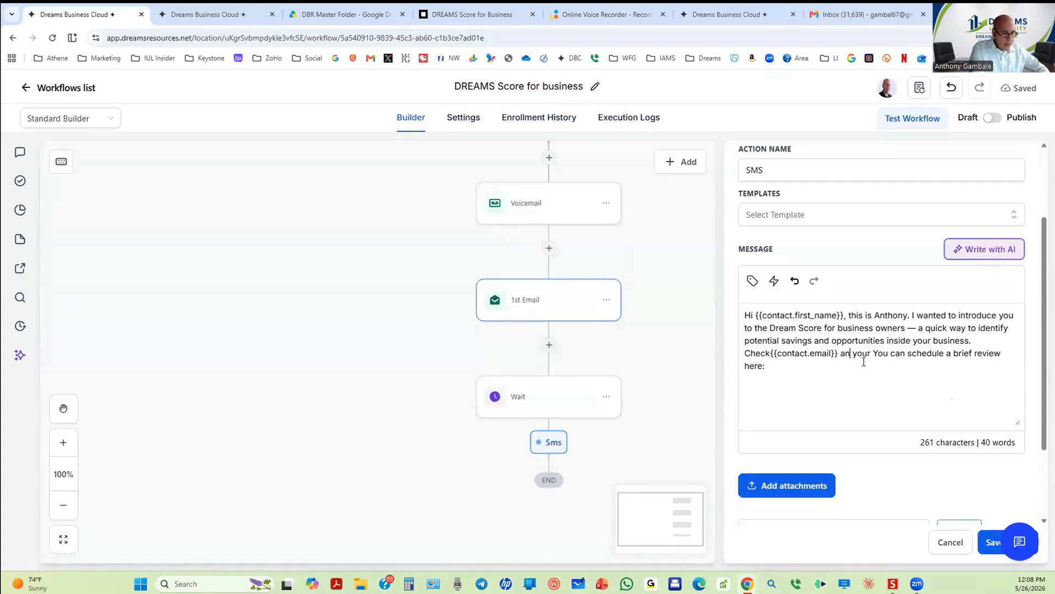
pyautogui.write("on'")
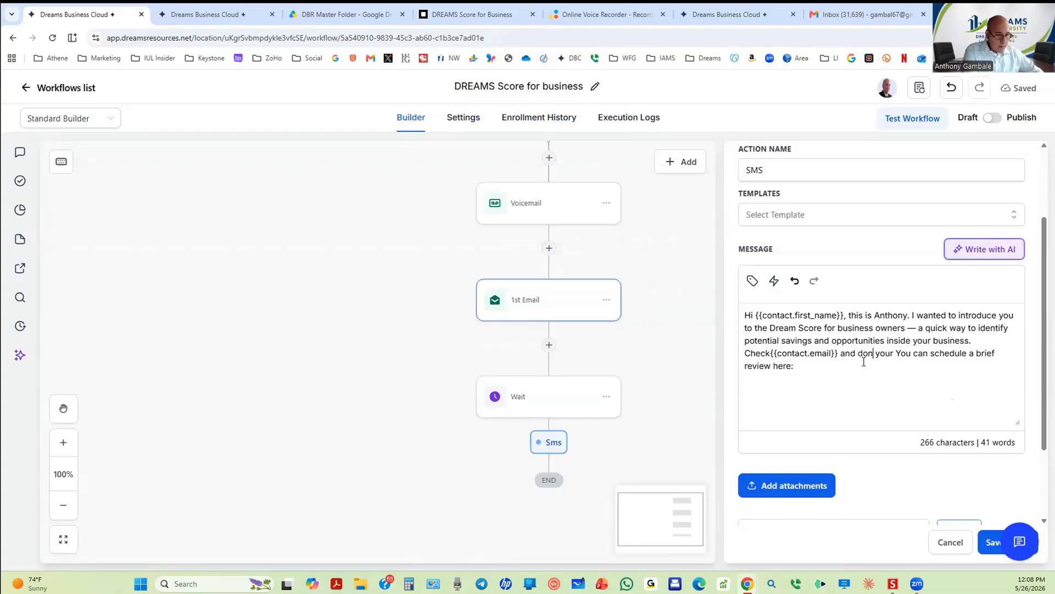
pyautogui.write('t forge')
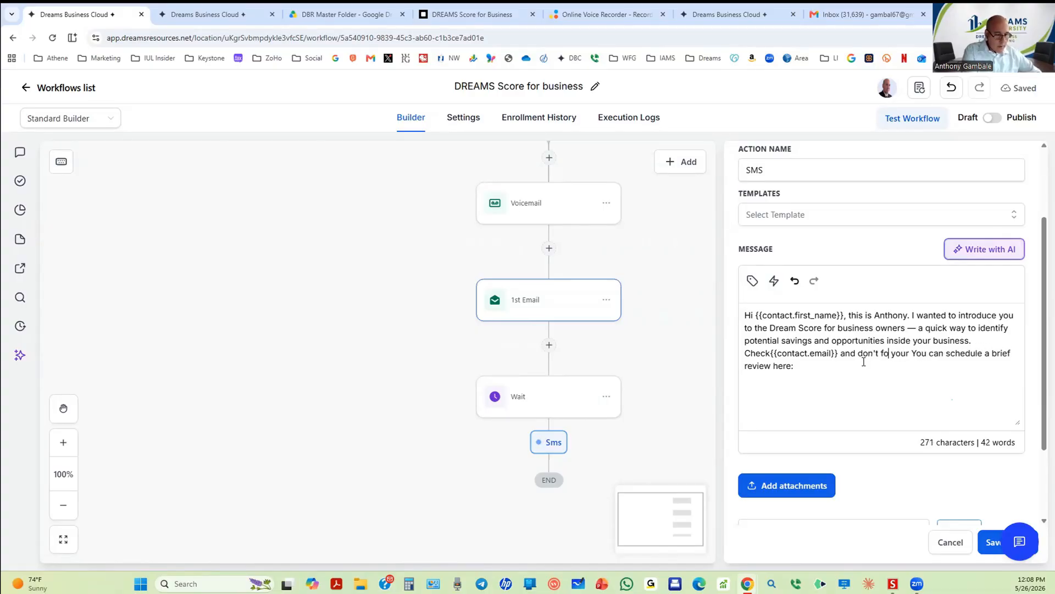
pyautogui.write('t to ch')
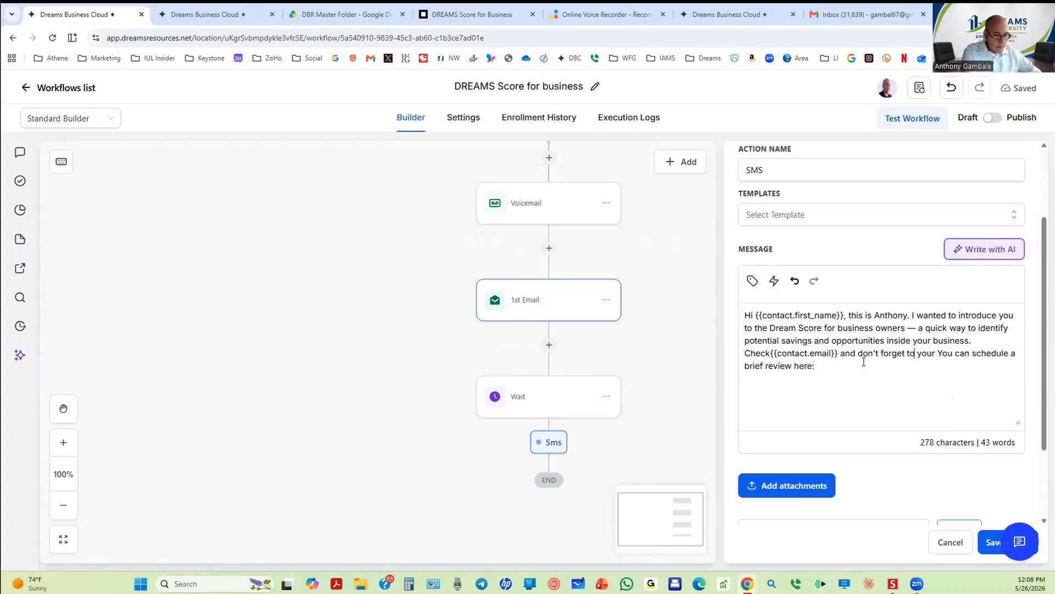
pyautogui.write('eck th')
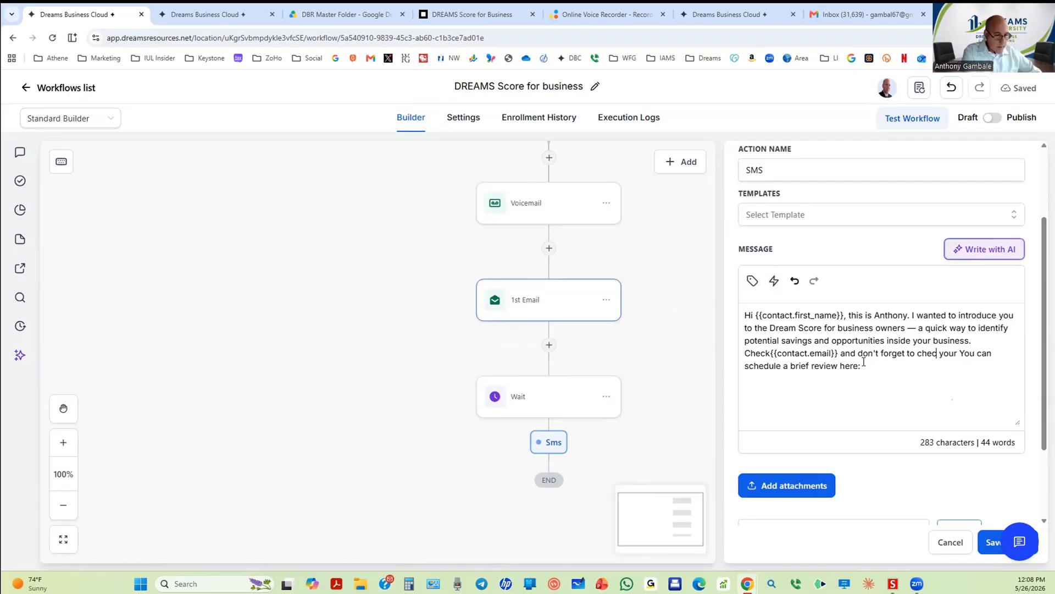
pyautogui.write('e spam f')
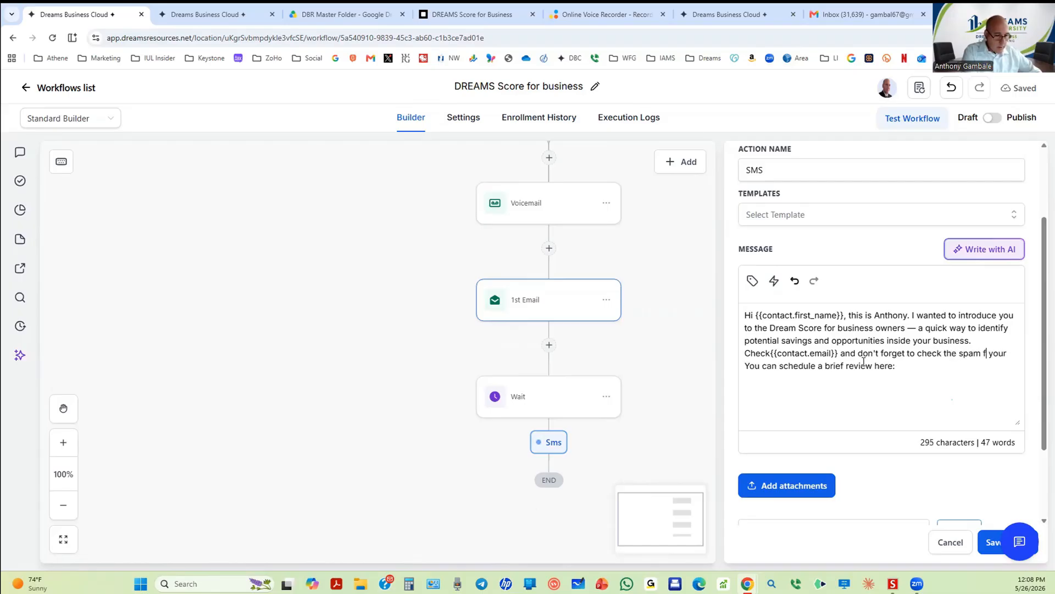
pyautogui.write('older,')
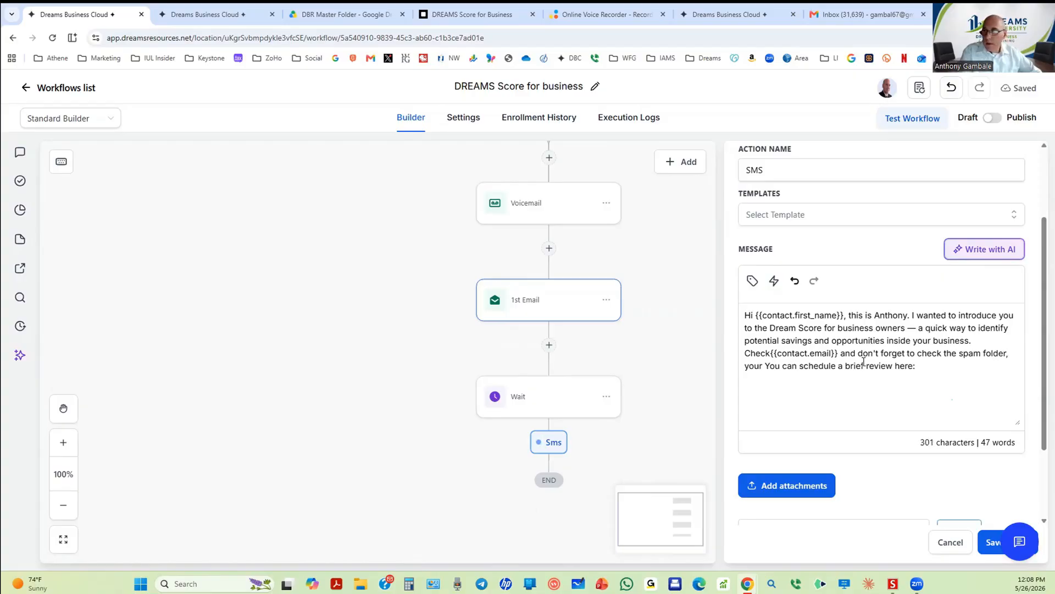
pyautogui.write('.')
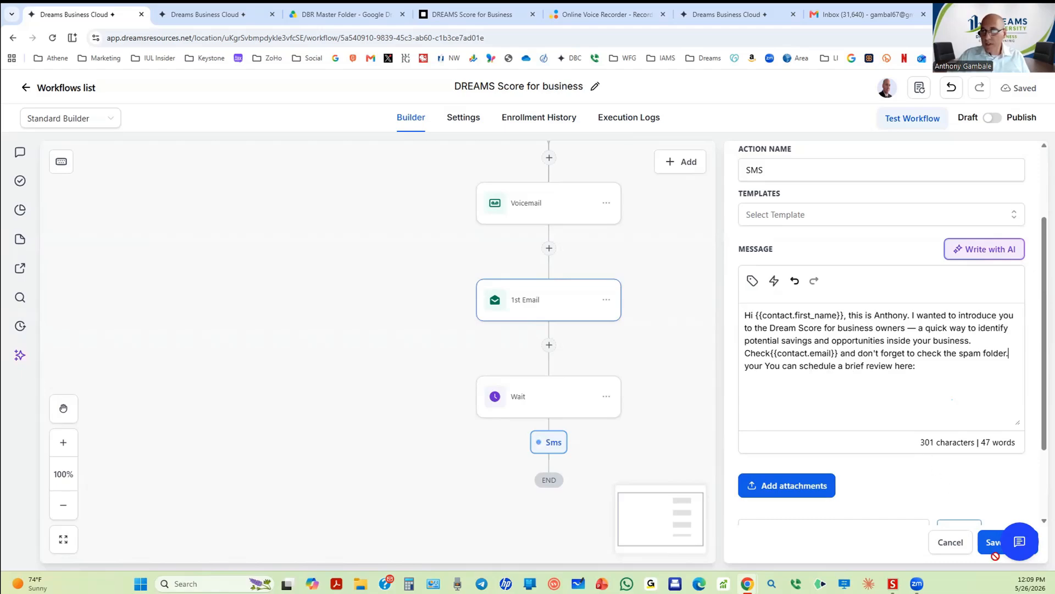
pyautogui.scroll(-2, 990, 466)
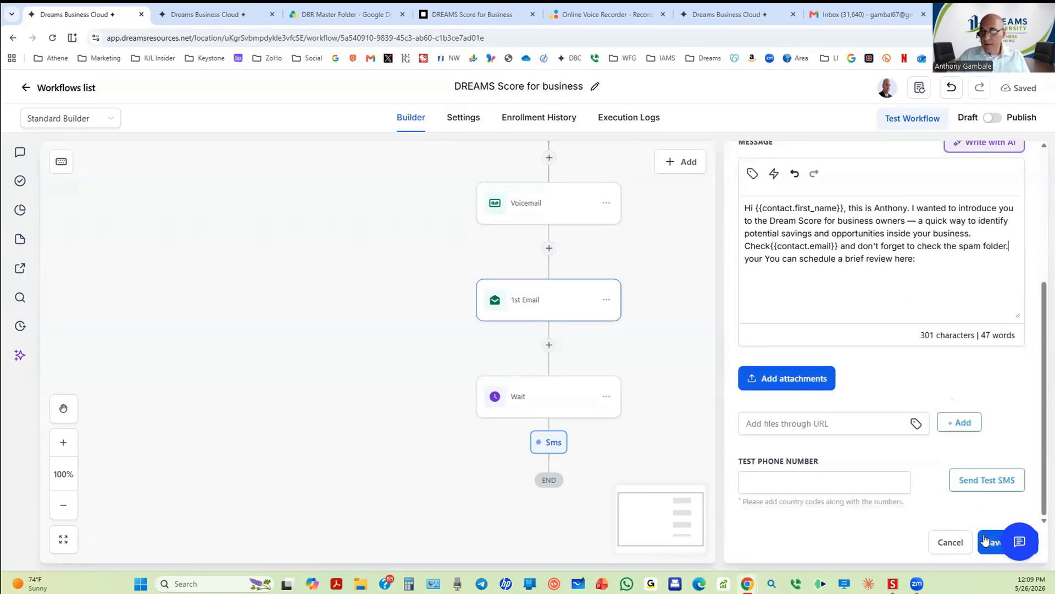
pyautogui.click(984, 539)
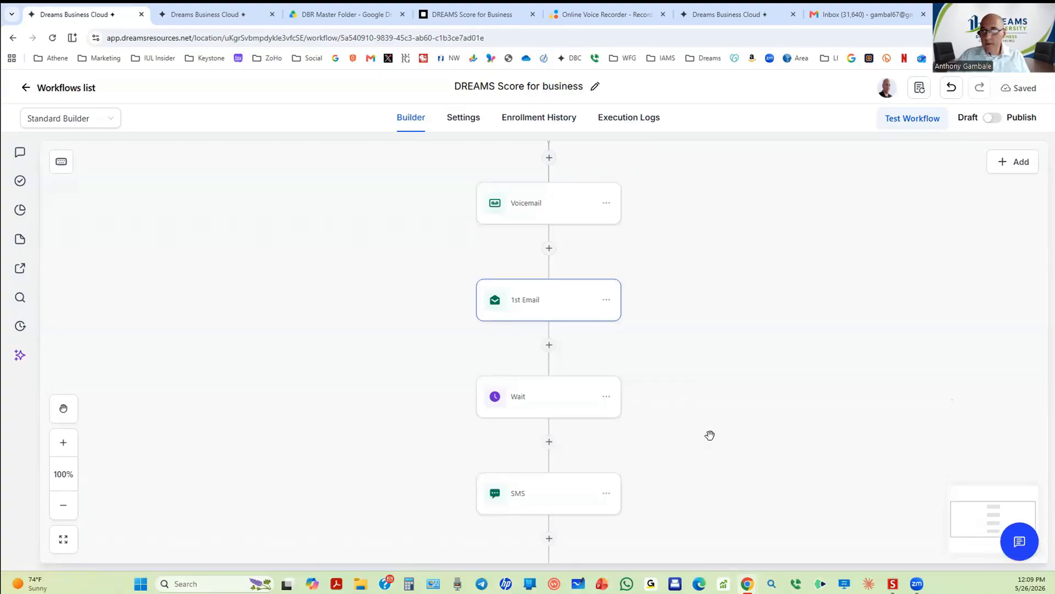
pyautogui.scroll(-2, 700, 403)
# Step: Enter the test phone number with country code, send a test SMS to it, and save
pyautogui.click(550, 392)
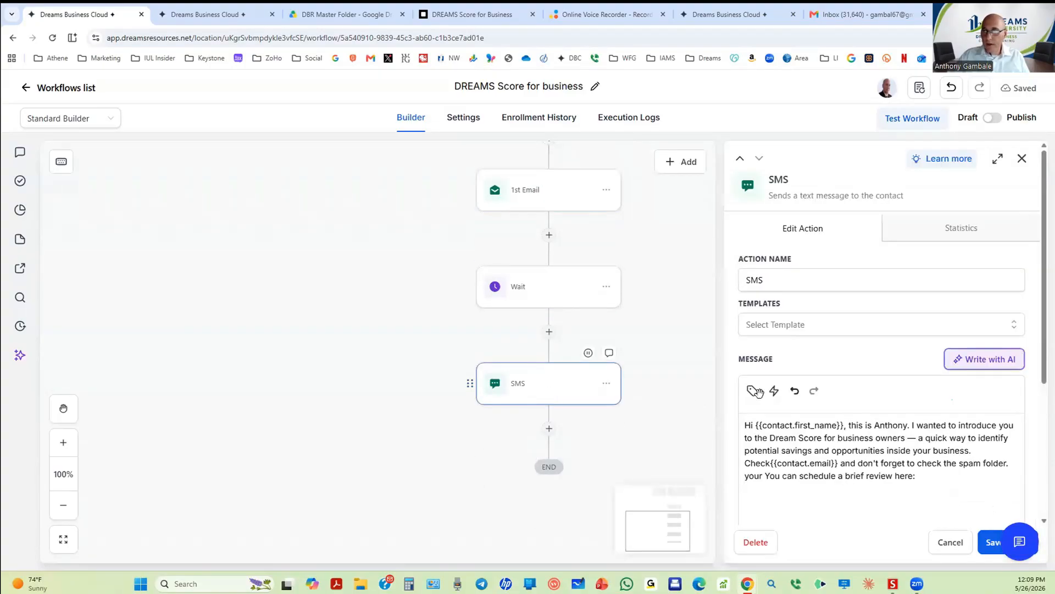
pyautogui.scroll(-4, 863, 431)
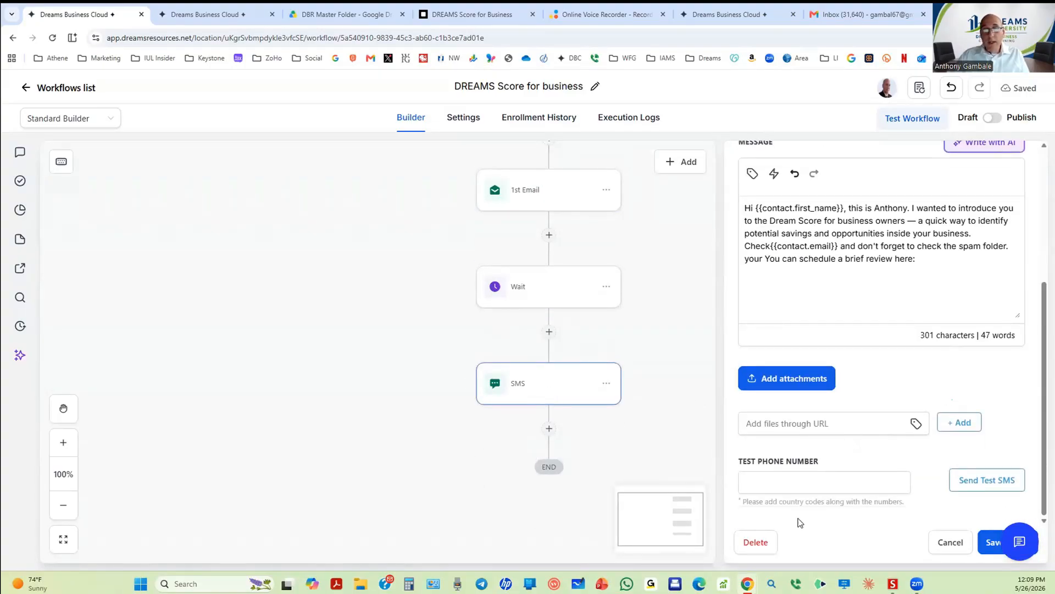
pyautogui.click(796, 484)
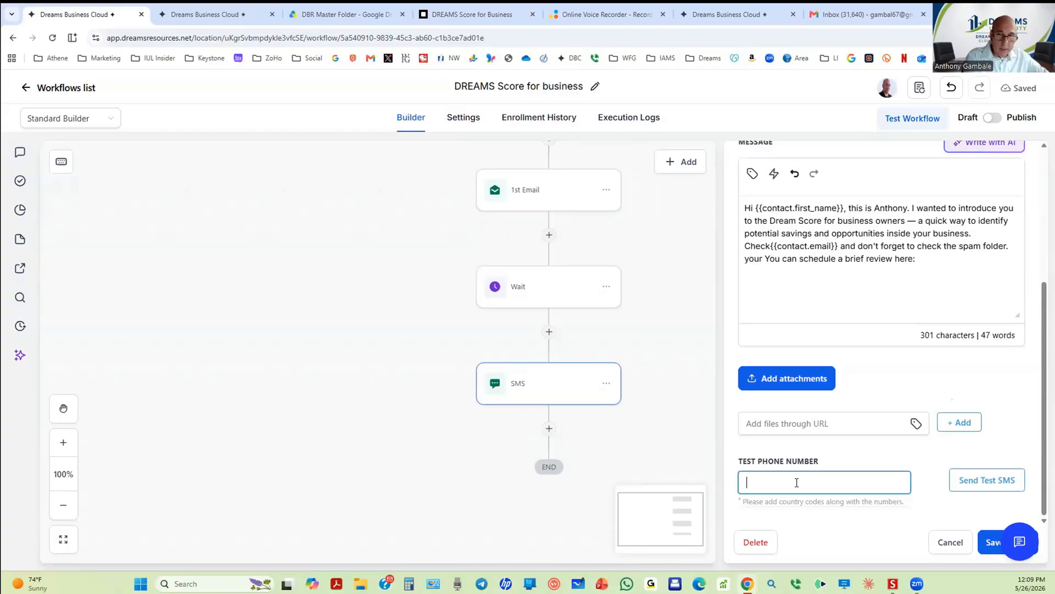
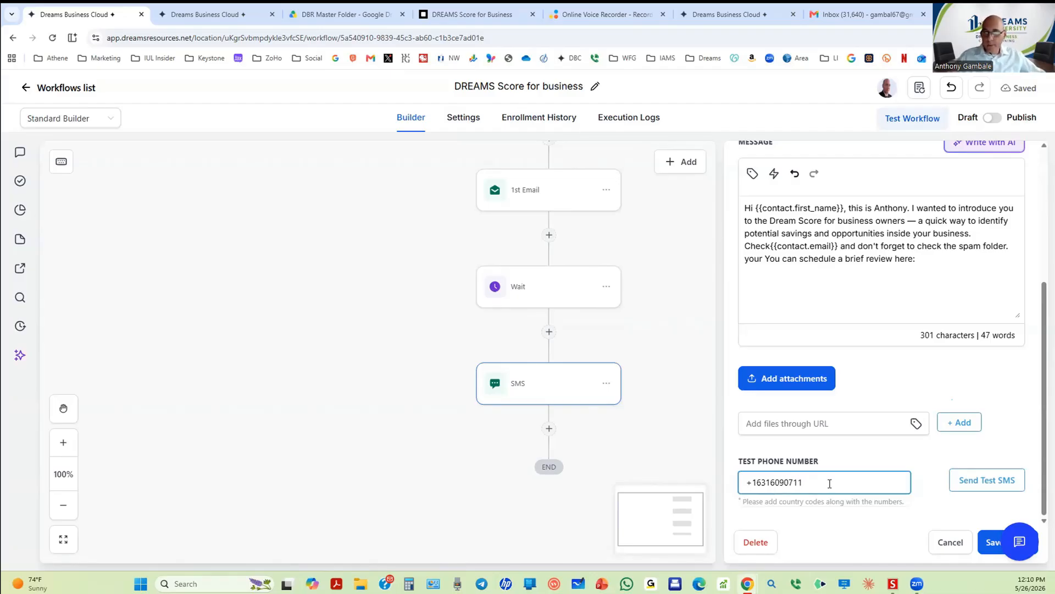
pyautogui.tripleClick(830, 482)
pyautogui.rightClick(829, 483)
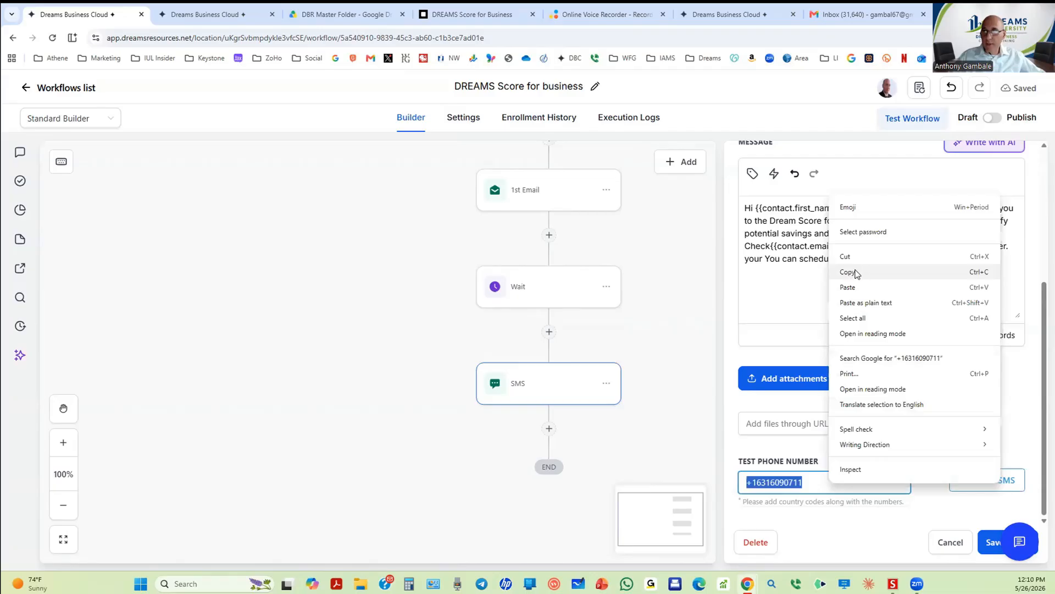
pyautogui.click(850, 272)
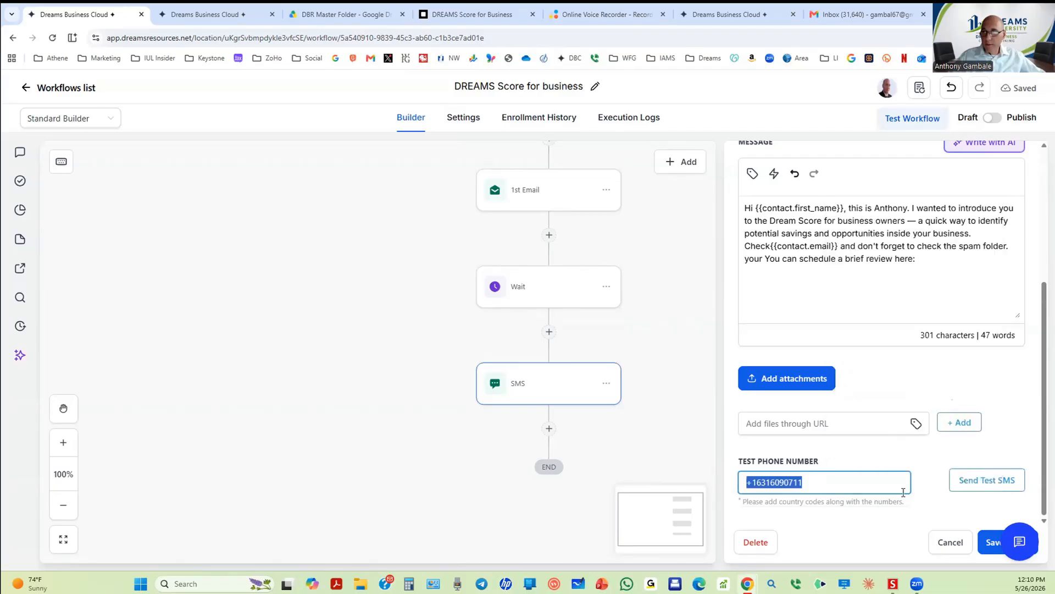
pyautogui.click(986, 481)
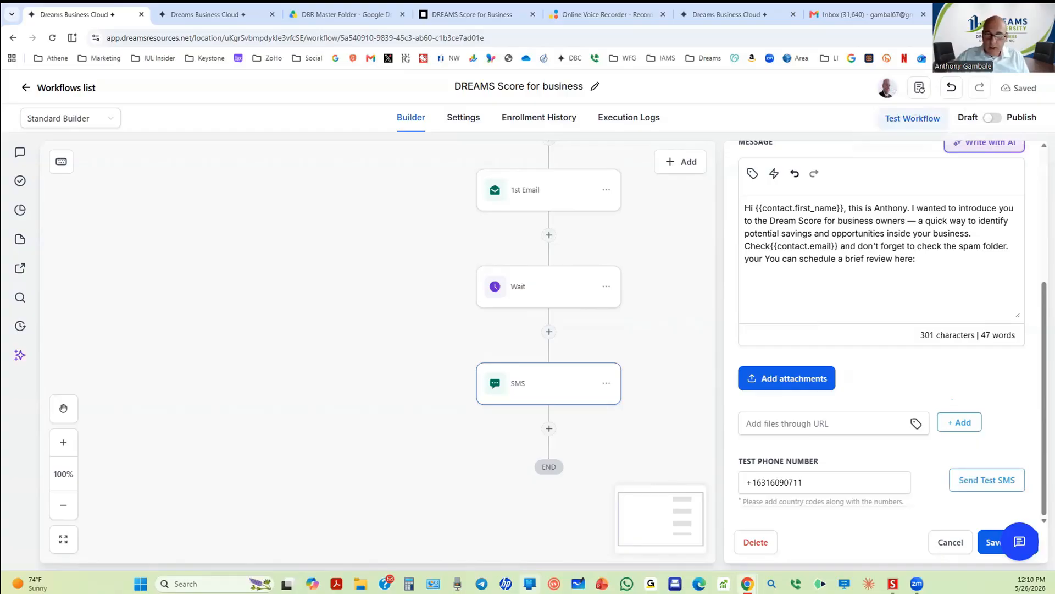
pyautogui.click(990, 542)
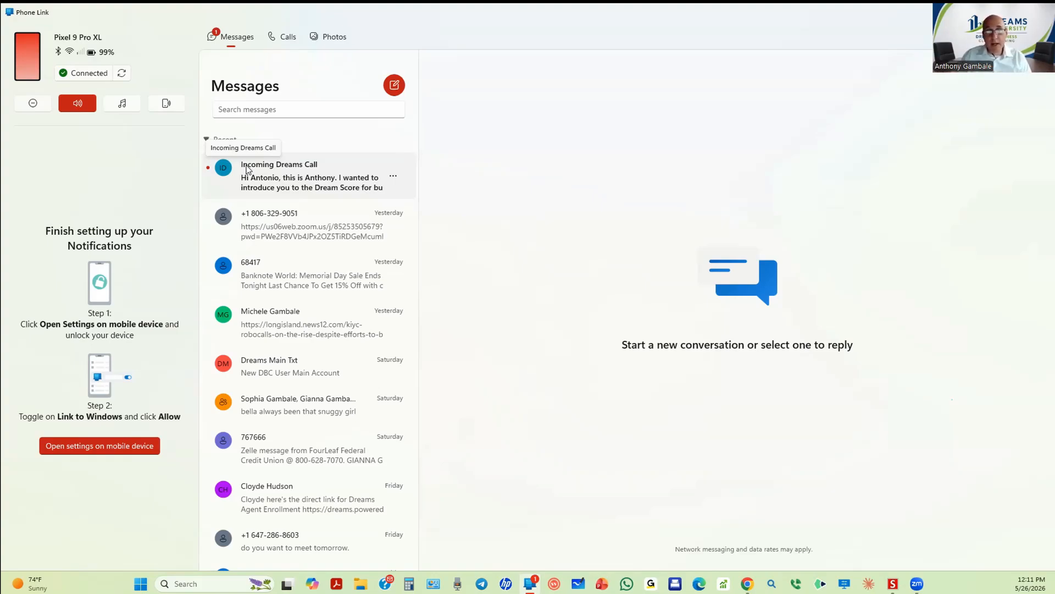
# Step: In Phone Link, review today's test text in the Incoming Dreams Call conversation, then return to Chrome
pyautogui.click(290, 170)
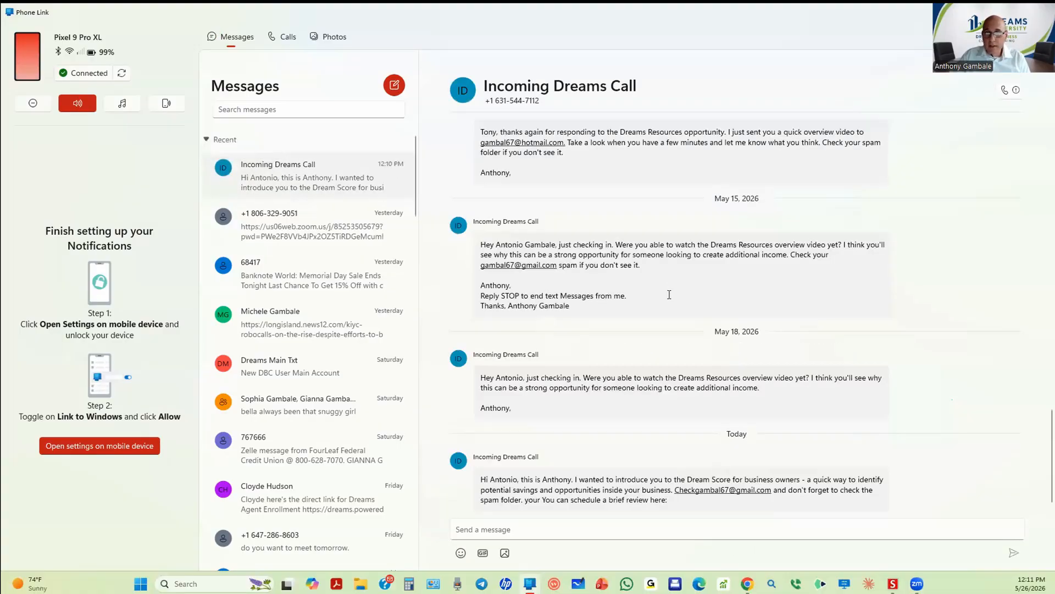
pyautogui.scroll(10, 663, 358)
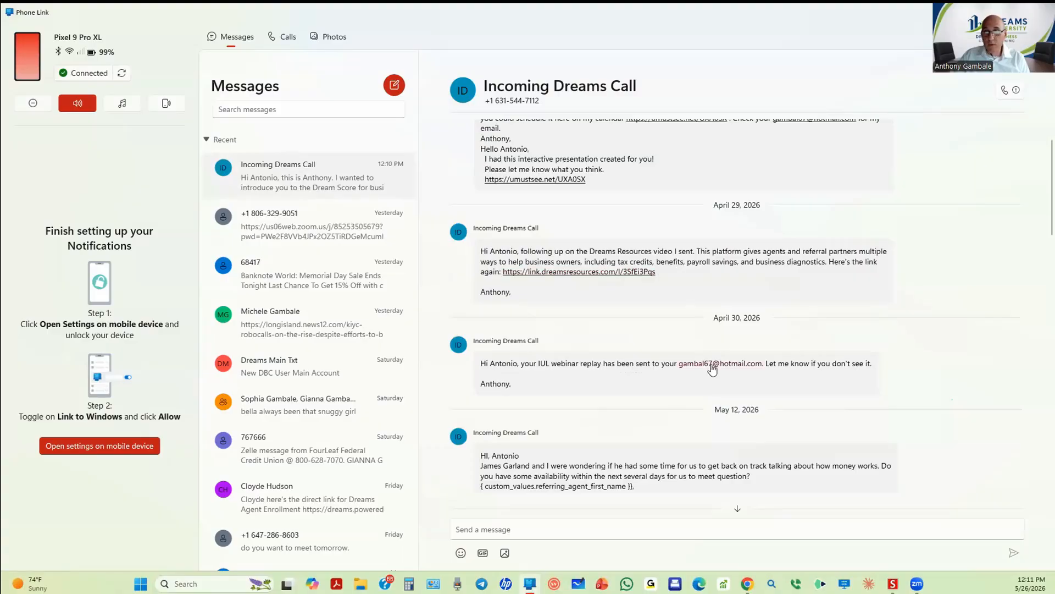
pyautogui.scroll(-1, 692, 376)
pyautogui.scroll(-7, 692, 376)
pyautogui.scroll(5, 692, 376)
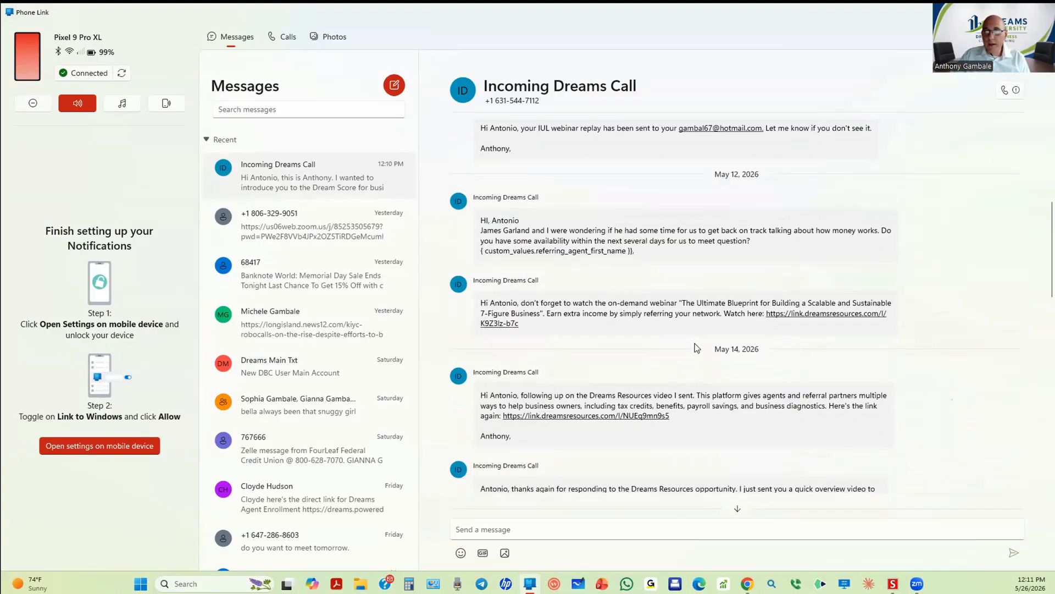
pyautogui.scroll(-2, 689, 377)
pyautogui.scroll(-6, 688, 377)
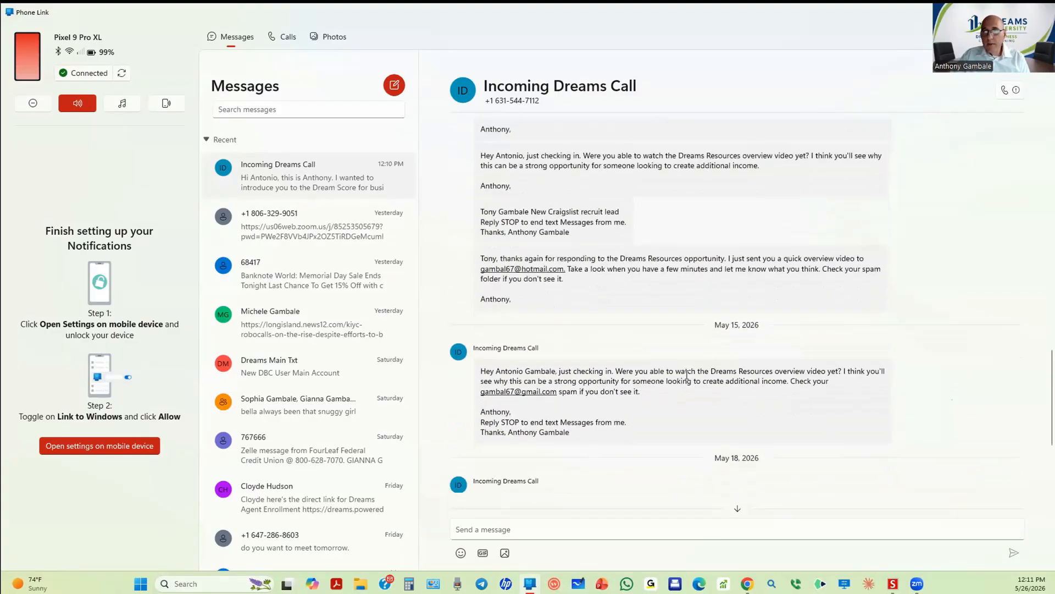
pyautogui.scroll(-2, 686, 375)
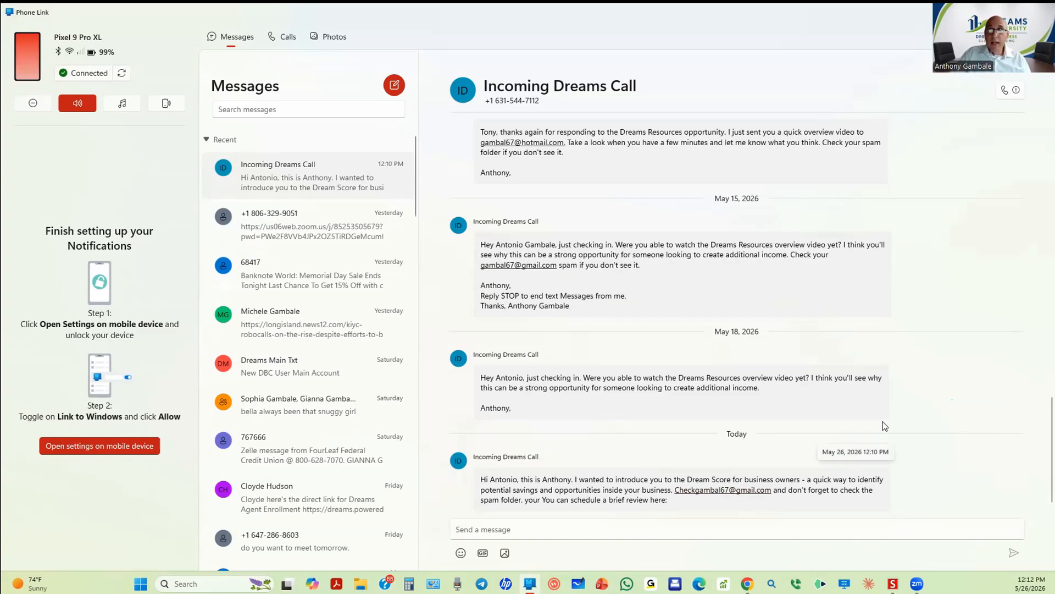
pyautogui.hotkey('alt', 'Tab')
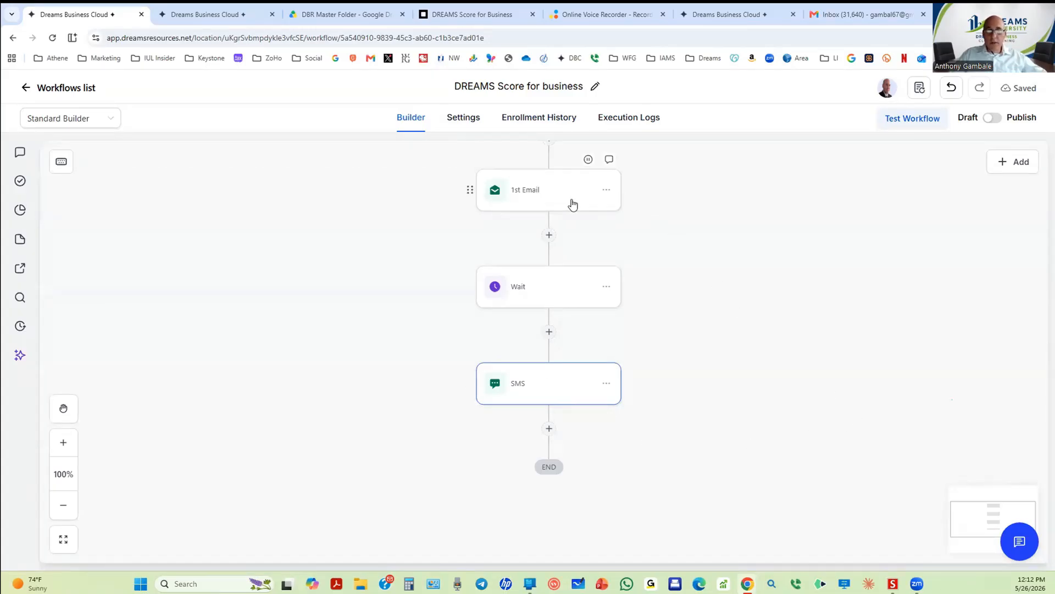
# Step: Add a Wait step after the SMS lasting 2 days
pyautogui.click(549, 428)
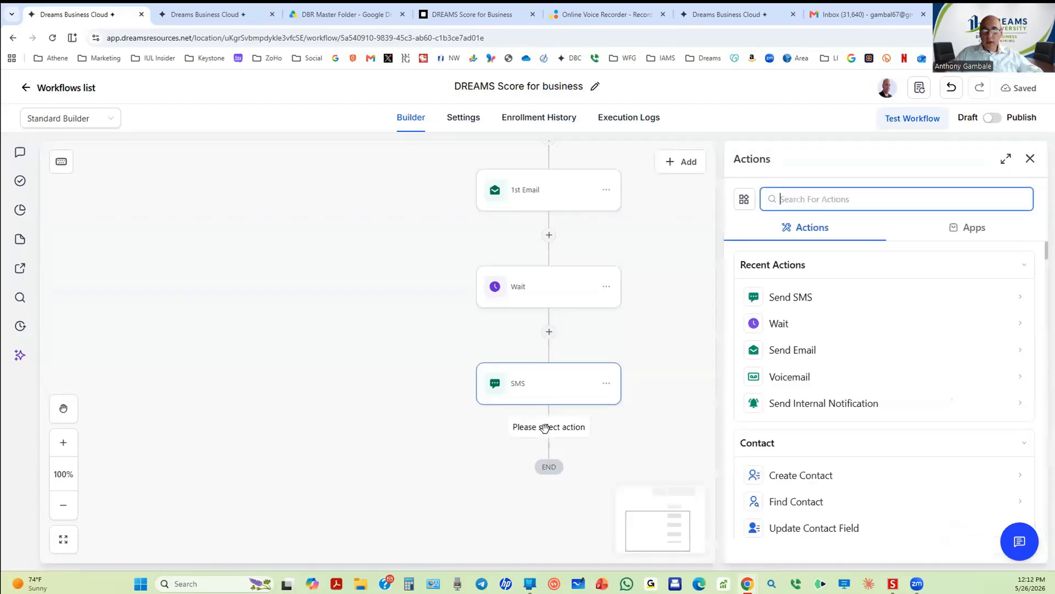
pyautogui.click(789, 328)
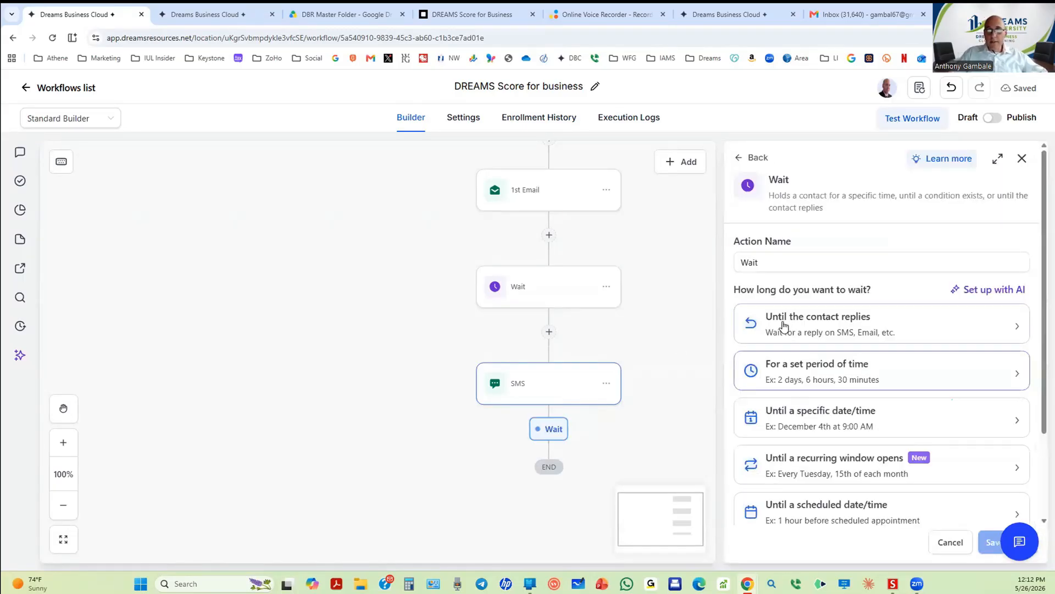
pyautogui.click(788, 379)
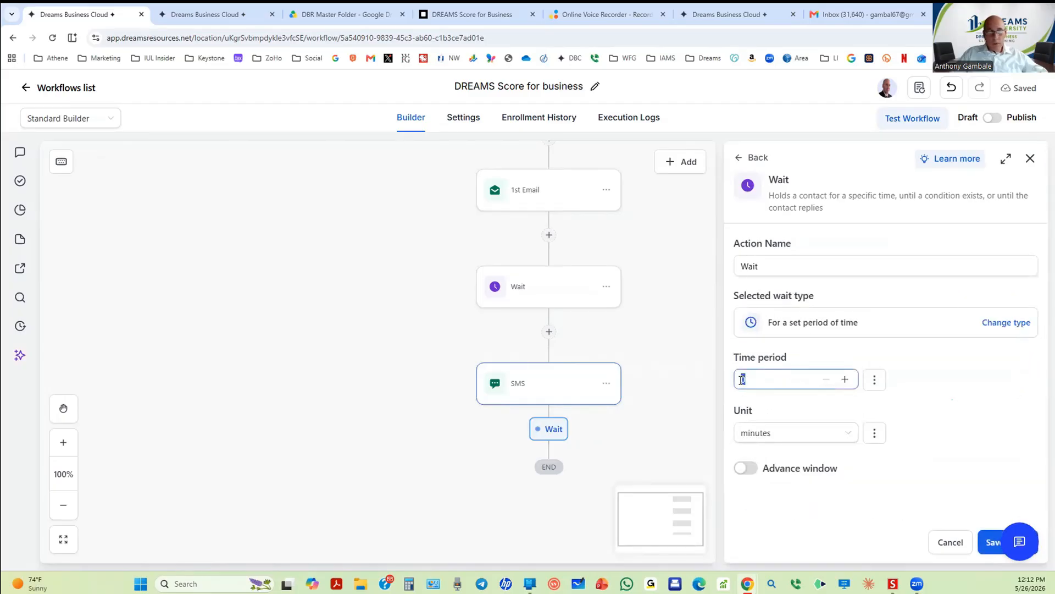
pyautogui.moveTo(742, 379); pyautogui.dragTo(737, 380)
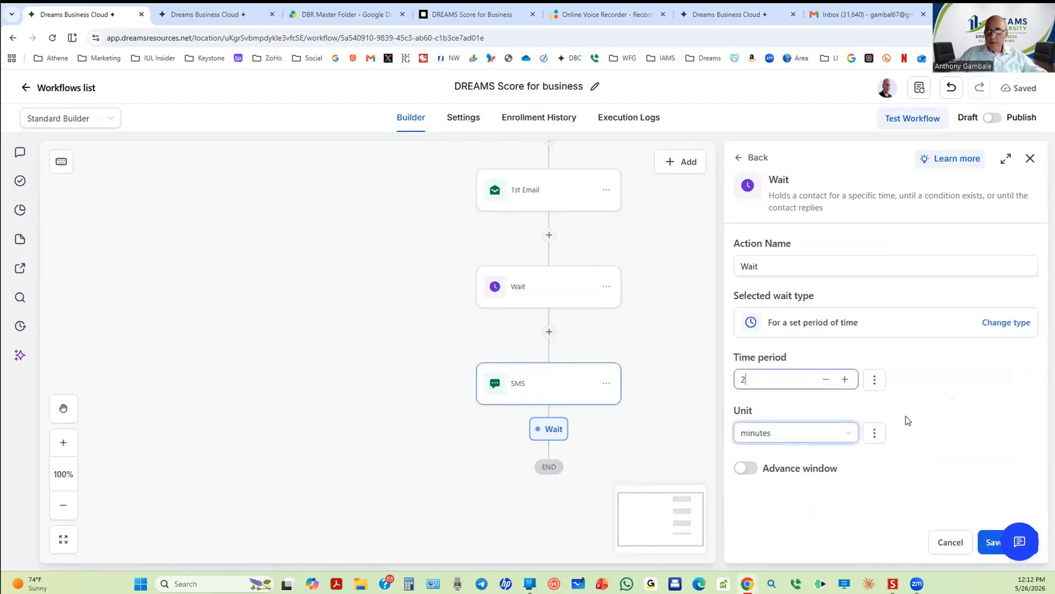
pyautogui.click(779, 434)
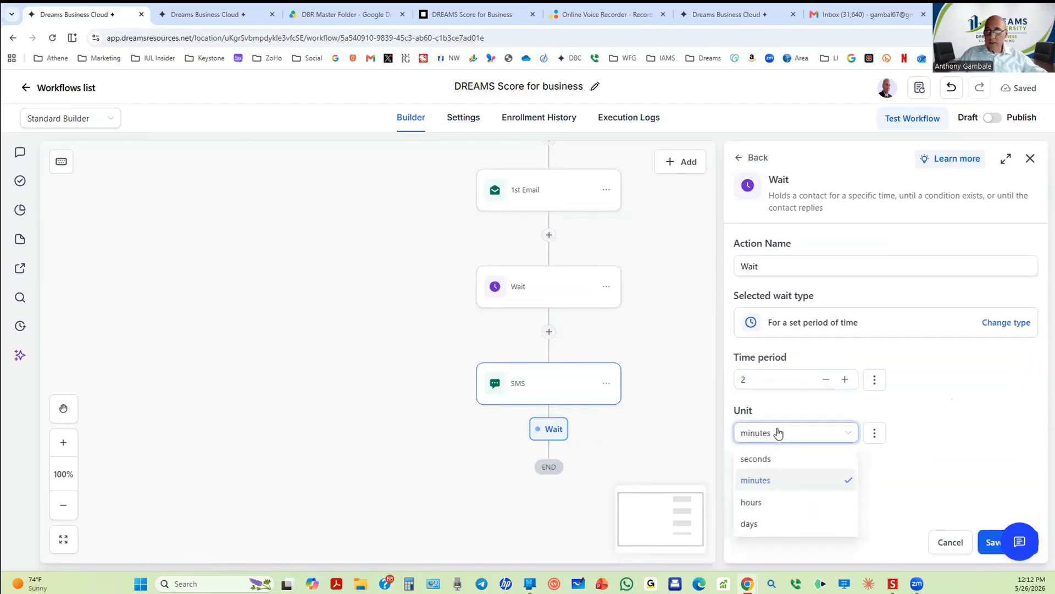
pyautogui.click(758, 523)
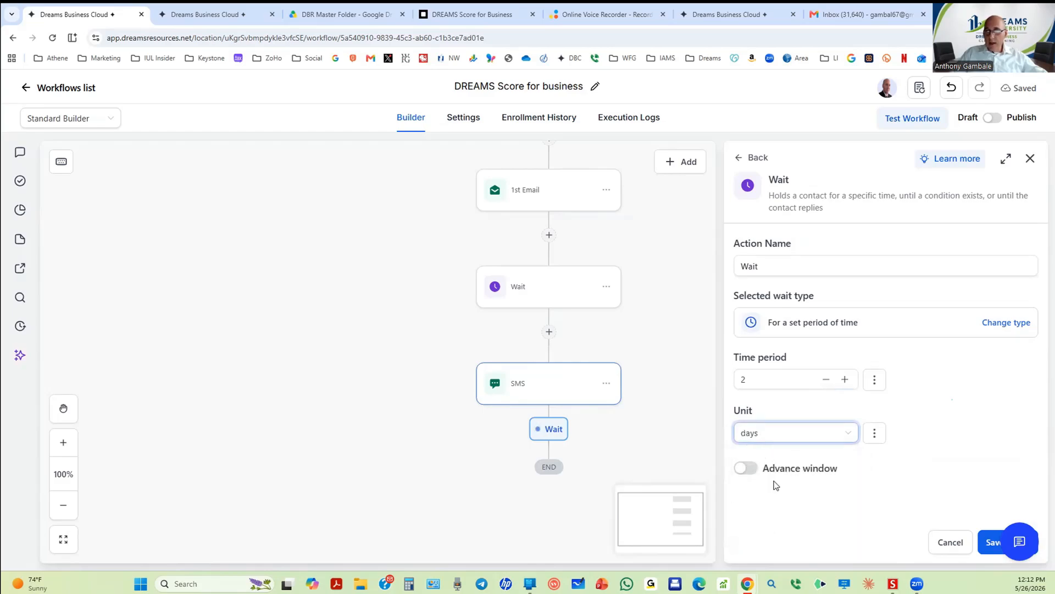
# Step: Restrict resuming to Mon–Fri 9:00 AM–7:00 PM and save the Wait step
pyautogui.click(747, 470)
pyautogui.scroll(-3, 813, 451)
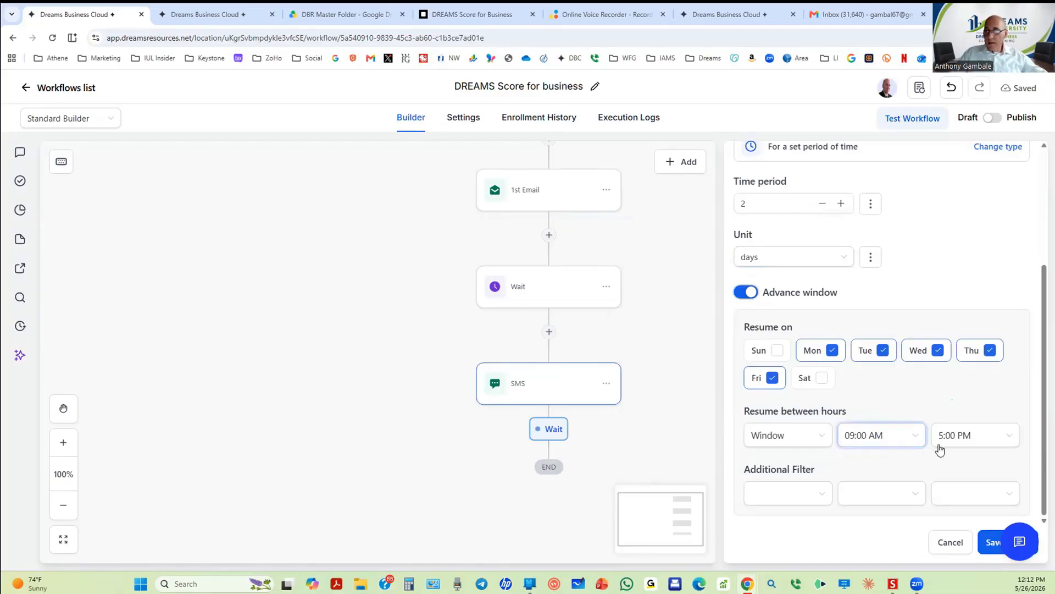
pyautogui.click(971, 435)
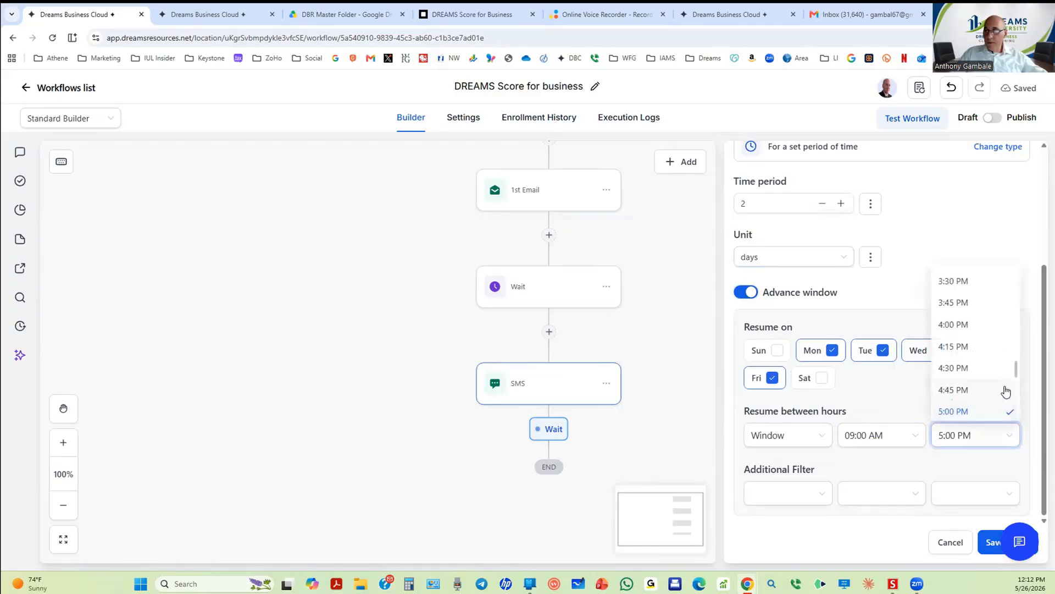
pyautogui.moveTo(1016, 375); pyautogui.dragTo(1018, 389)
pyautogui.click(992, 403)
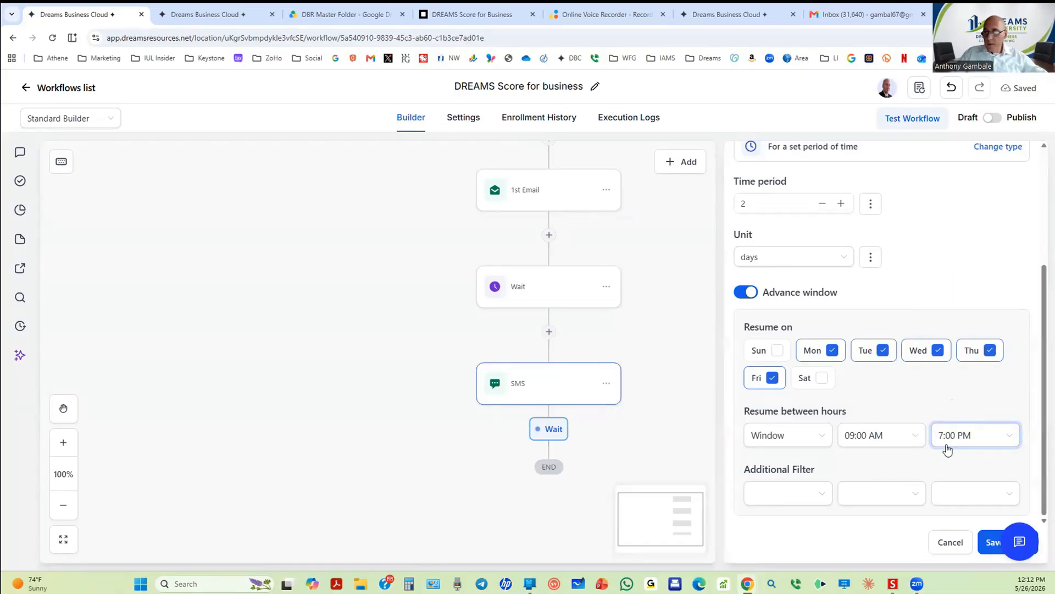
pyautogui.click(988, 542)
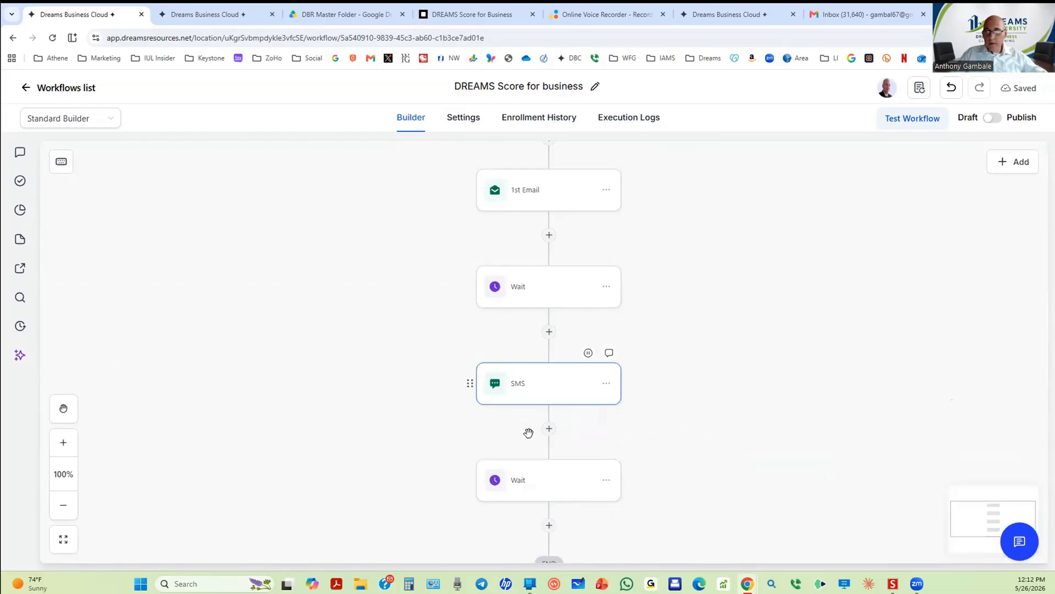
# Step: Add an Email action after the second Wait, using the referring agent name and automation email as sender
pyautogui.scroll(-4, 510, 437)
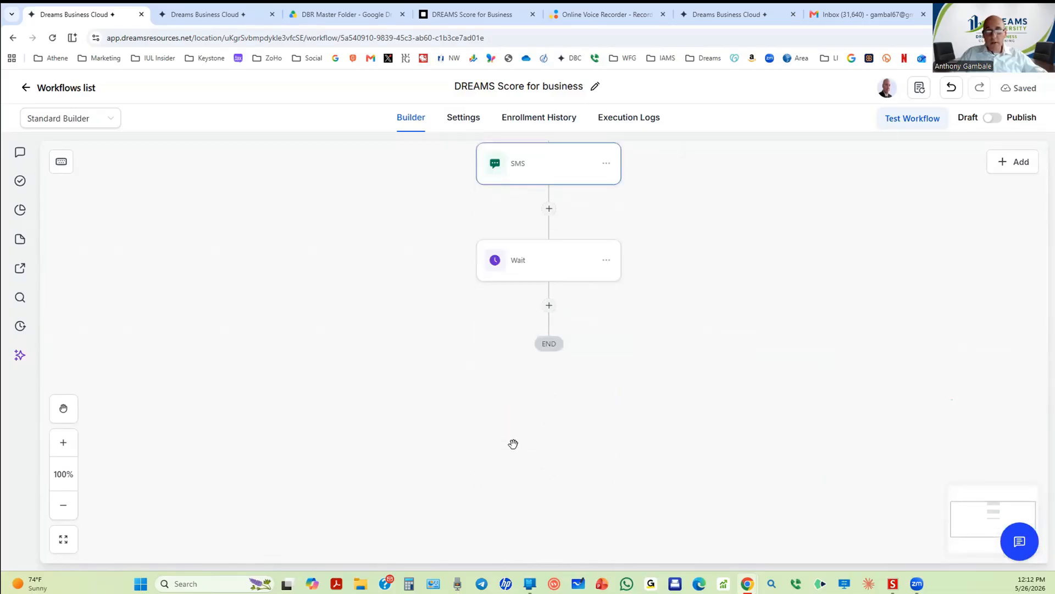
pyautogui.click(550, 306)
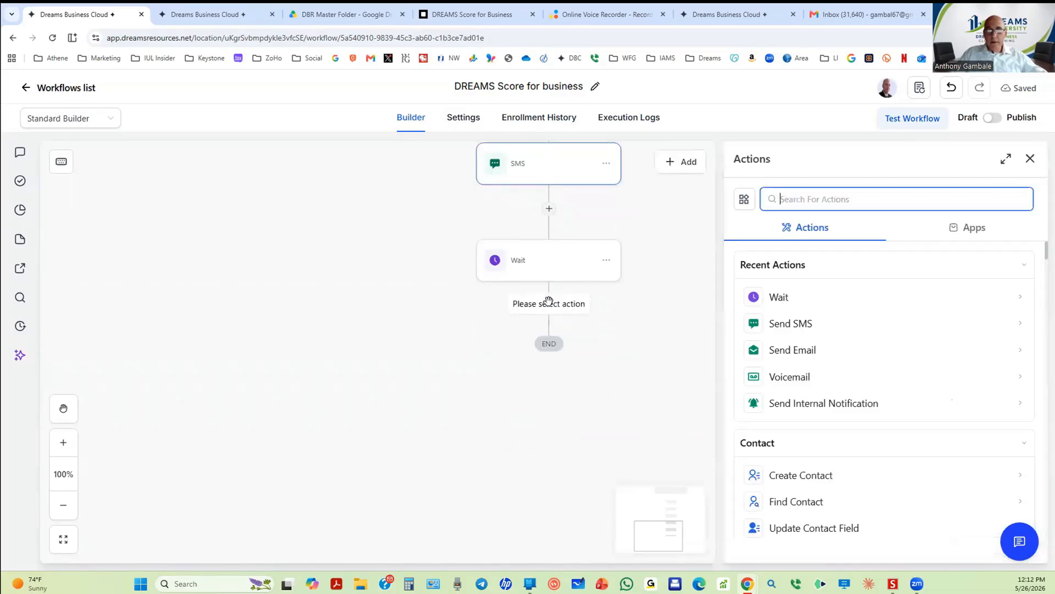
pyautogui.click(799, 355)
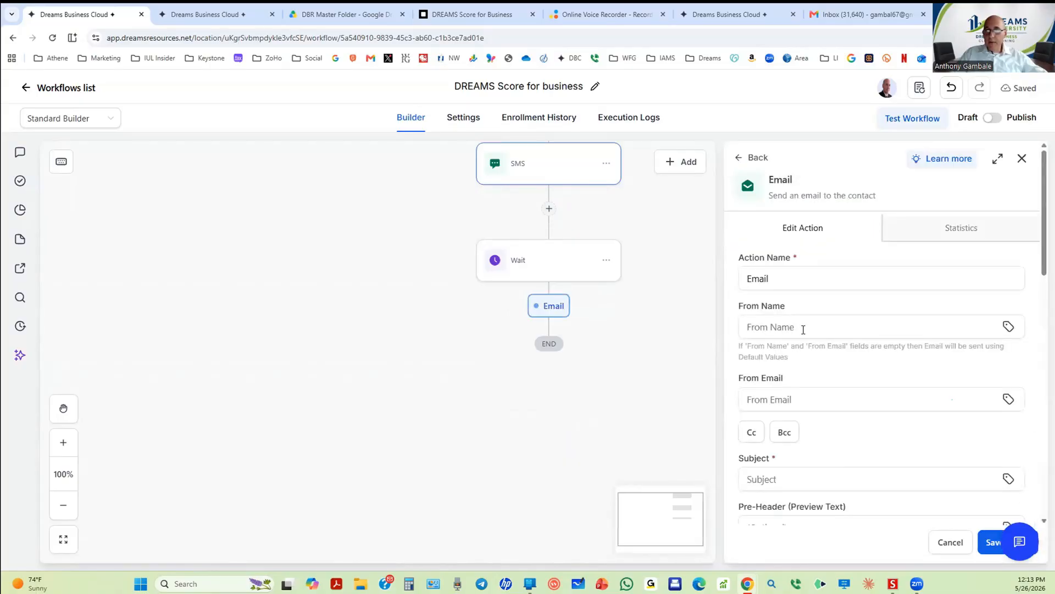
pyautogui.click(802, 328)
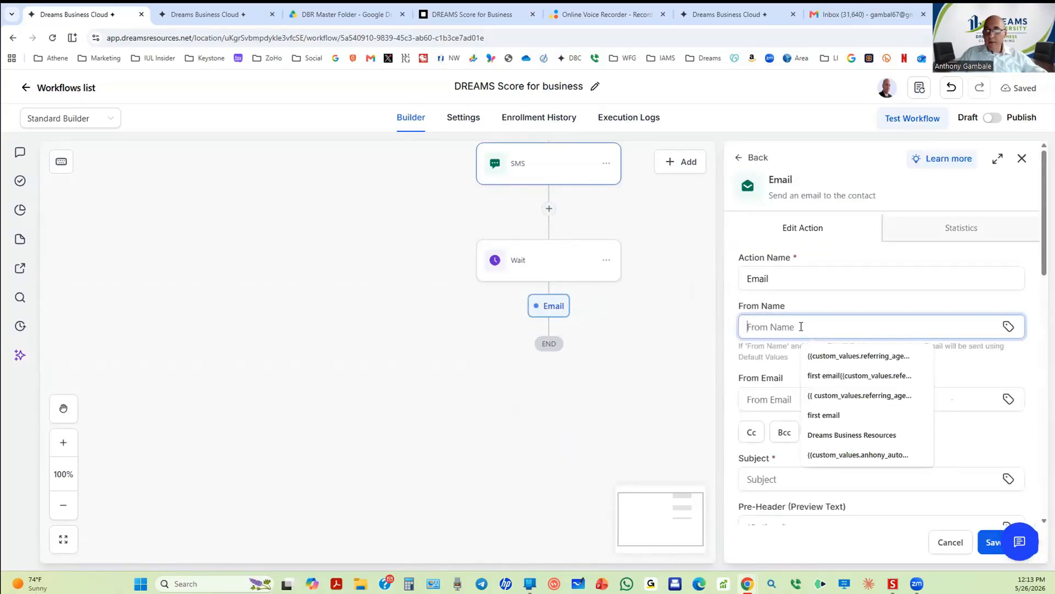
pyautogui.click(851, 360)
pyautogui.click(839, 394)
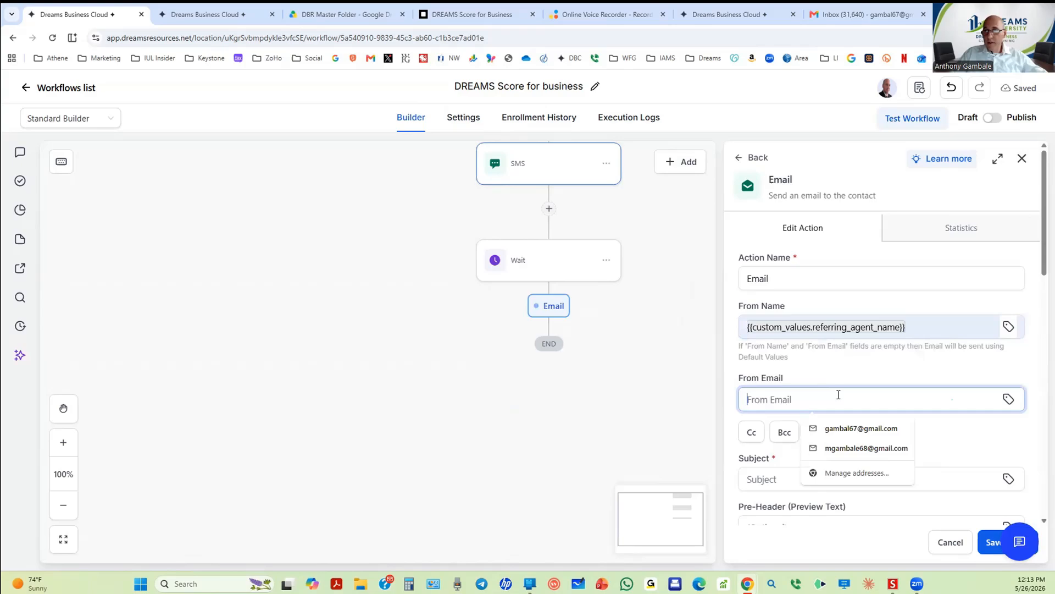
pyautogui.click(1007, 400)
pyautogui.scroll(-3, 810, 356)
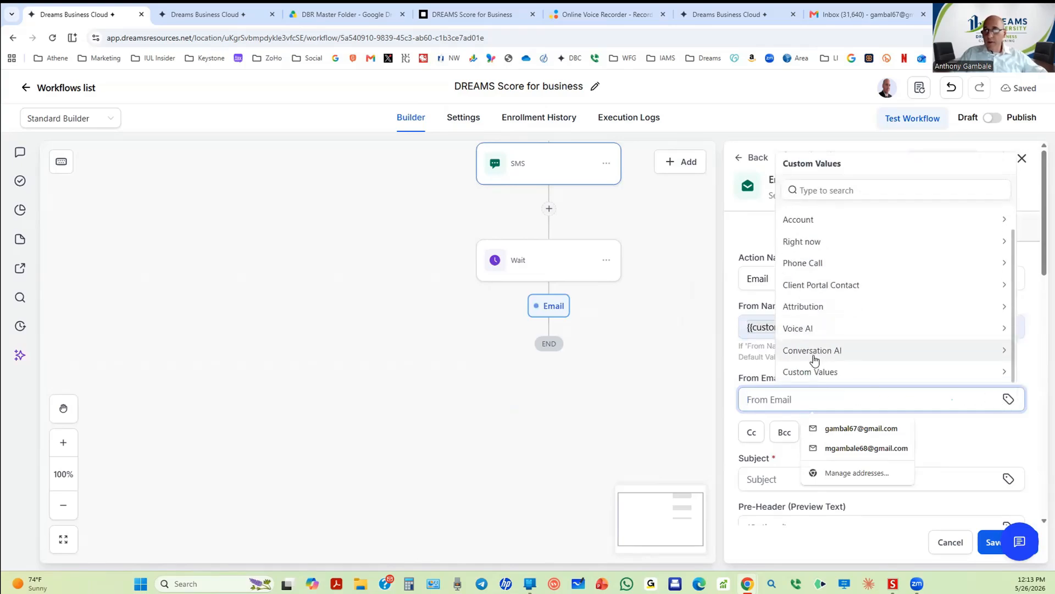
pyautogui.click(816, 370)
pyautogui.scroll(-5, 817, 373)
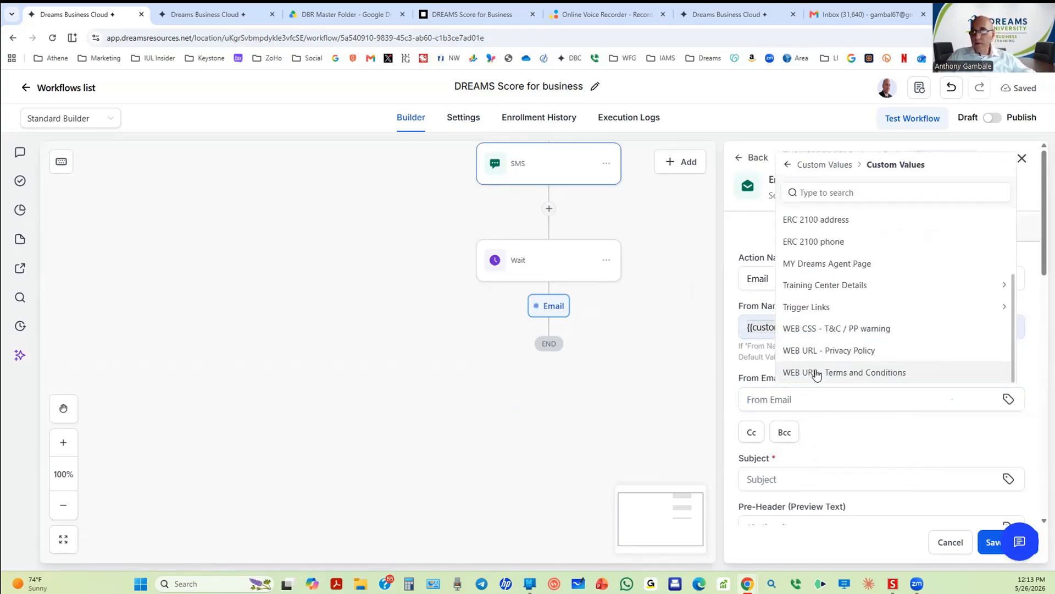
pyautogui.scroll(5, 817, 372)
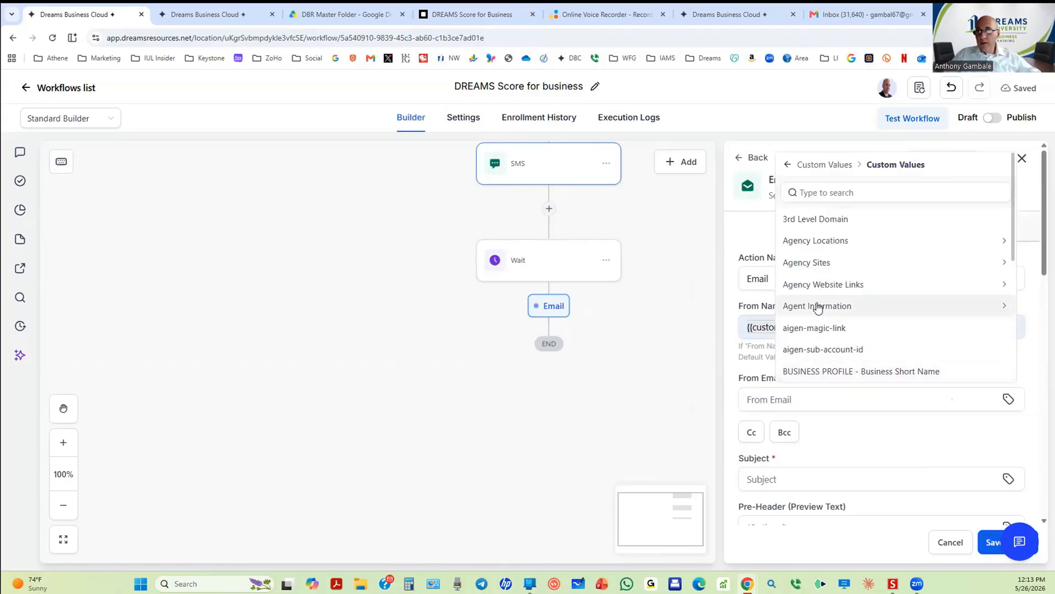
pyautogui.click(817, 306)
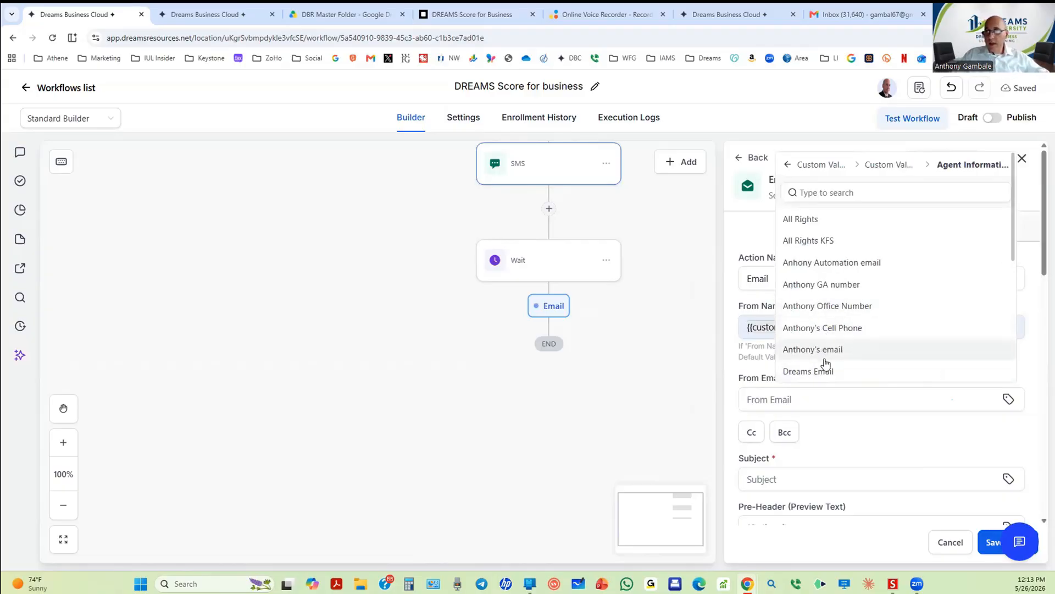
pyautogui.click(804, 268)
pyautogui.scroll(-4, 830, 434)
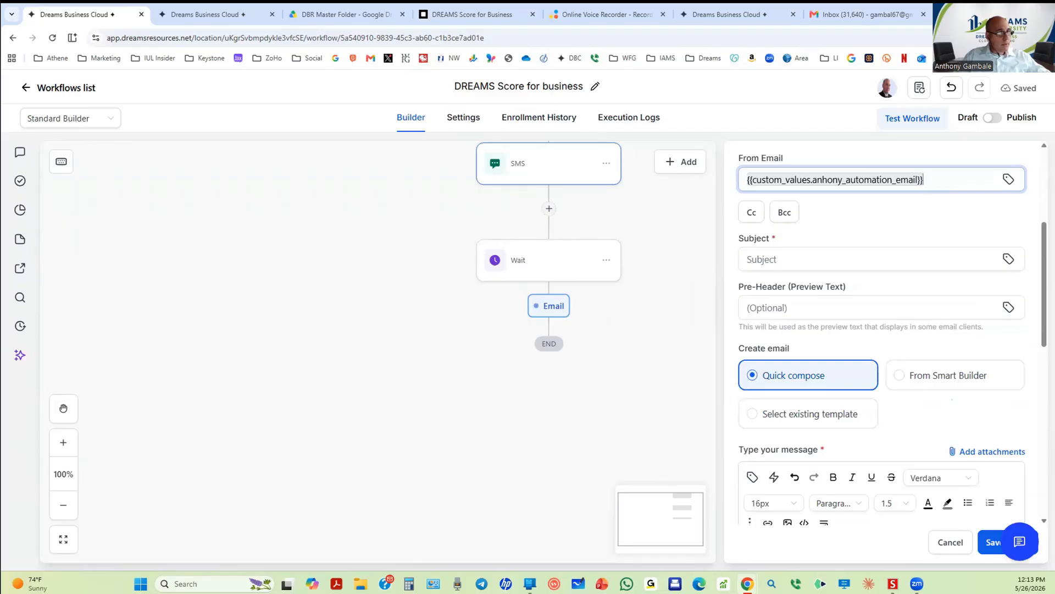
pyautogui.hotkey('alt', 'Tab')
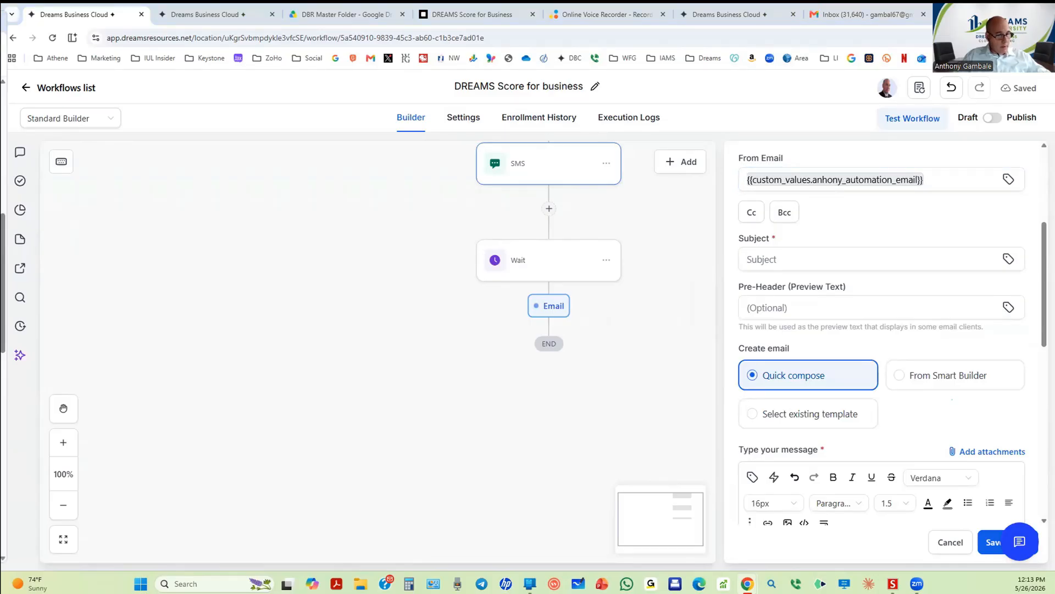
# Step: Set the email subject to 'A Simple Business Checkup'
pyautogui.click(792, 259)
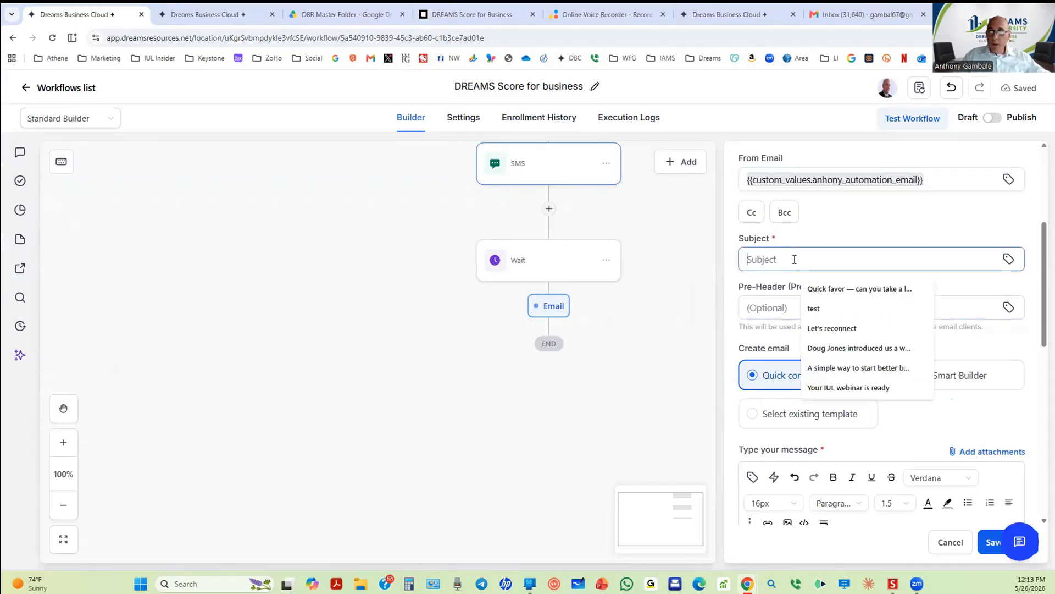
pyautogui.write('A Simple Business Checkup')
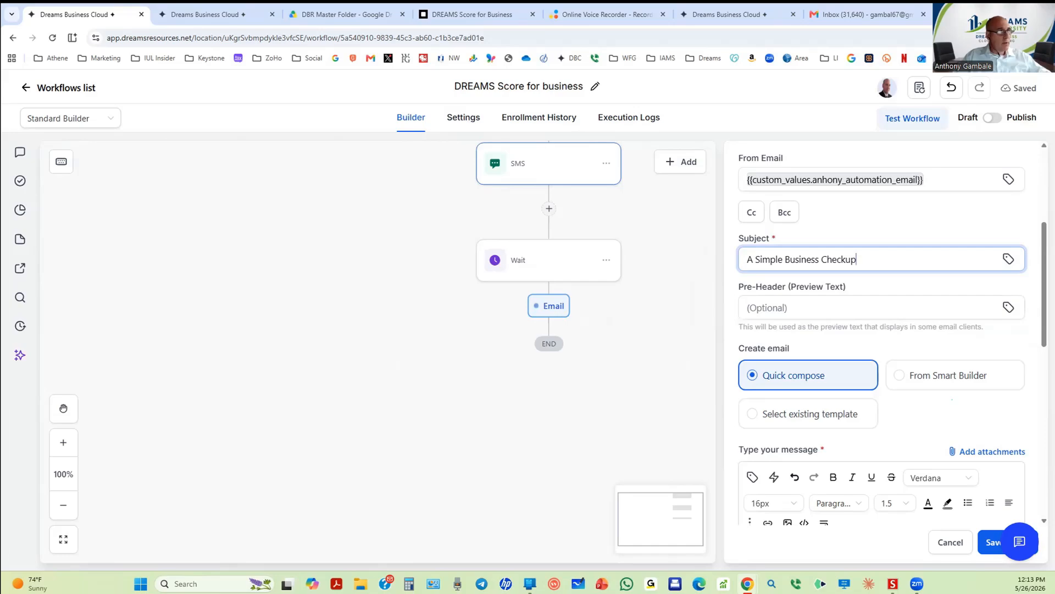
pyautogui.hotkey('alt', 'Tab')
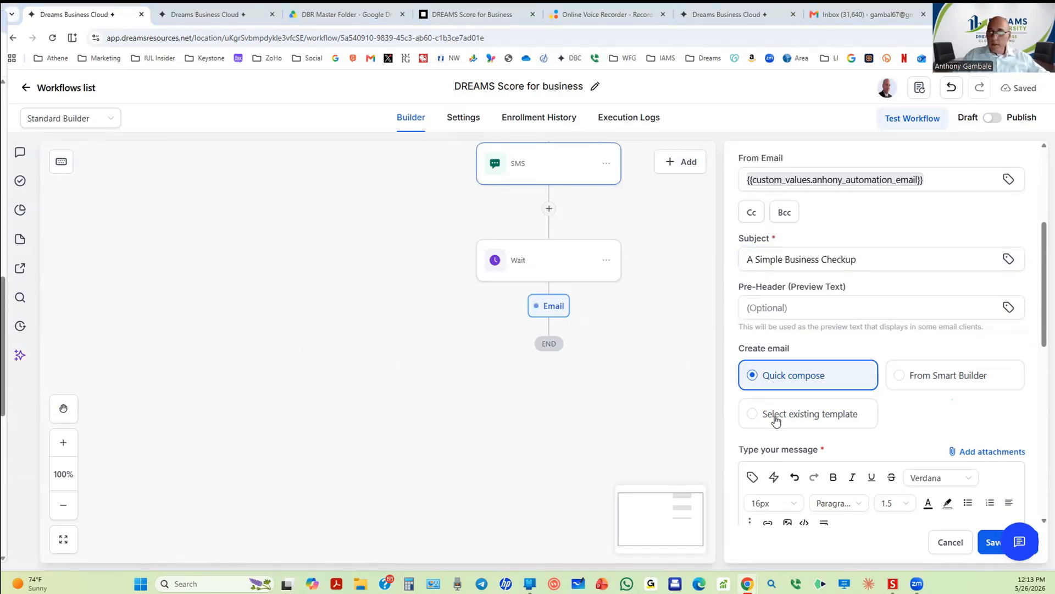
# Step: Paste the Dream Score message body, bold 'Dream Score', and add blank lines between paragraphs
pyautogui.scroll(-6, 813, 446)
pyautogui.click(792, 245)
pyautogui.write('The Dream Score works like a business checkup. It helps look at key areas such as payroll, taxes, benefits, insurance, cost savings, and missed opportunities — all in one simple review. Many business owners are so busy running the business that they never get a clear outside look at where money may be leaking or where better strategies may be available. Schedule your Dream Score review here: {{calendar_link}}')
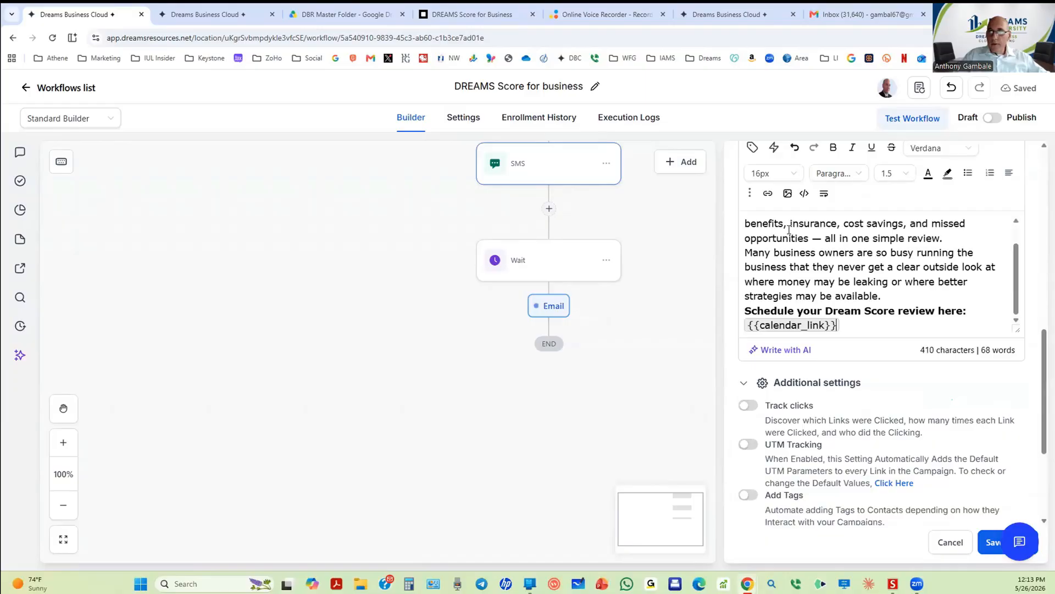
pyautogui.scroll(6, 792, 242)
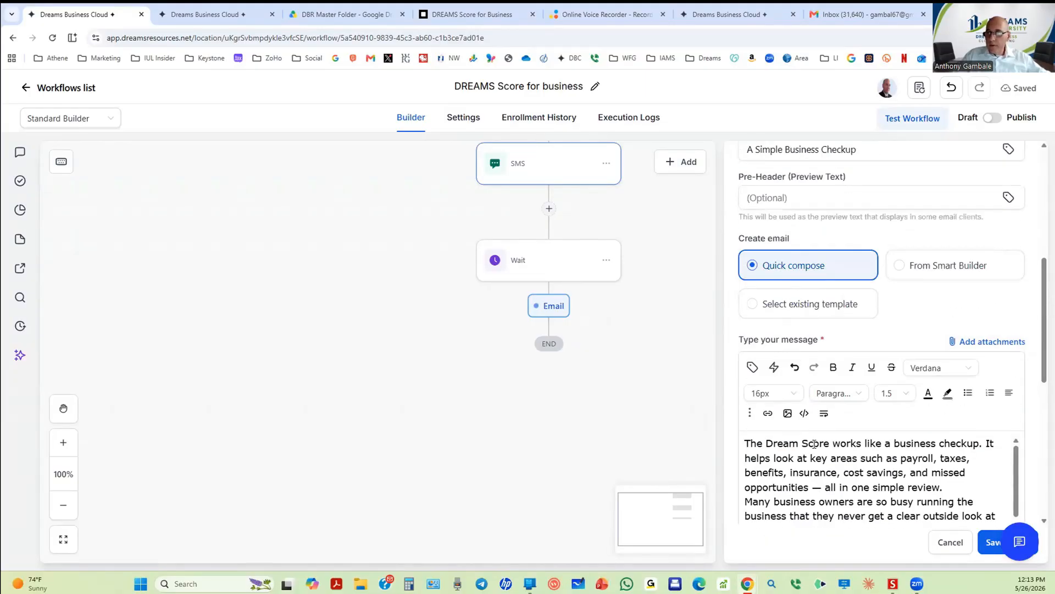
pyautogui.moveTo(767, 444); pyautogui.dragTo(838, 448)
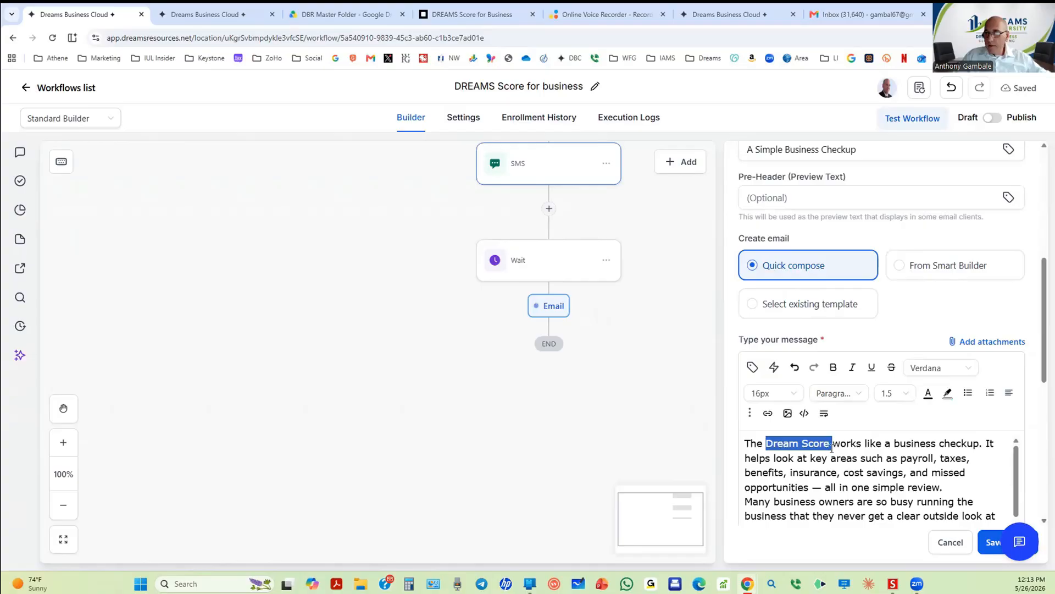
pyautogui.click(833, 368)
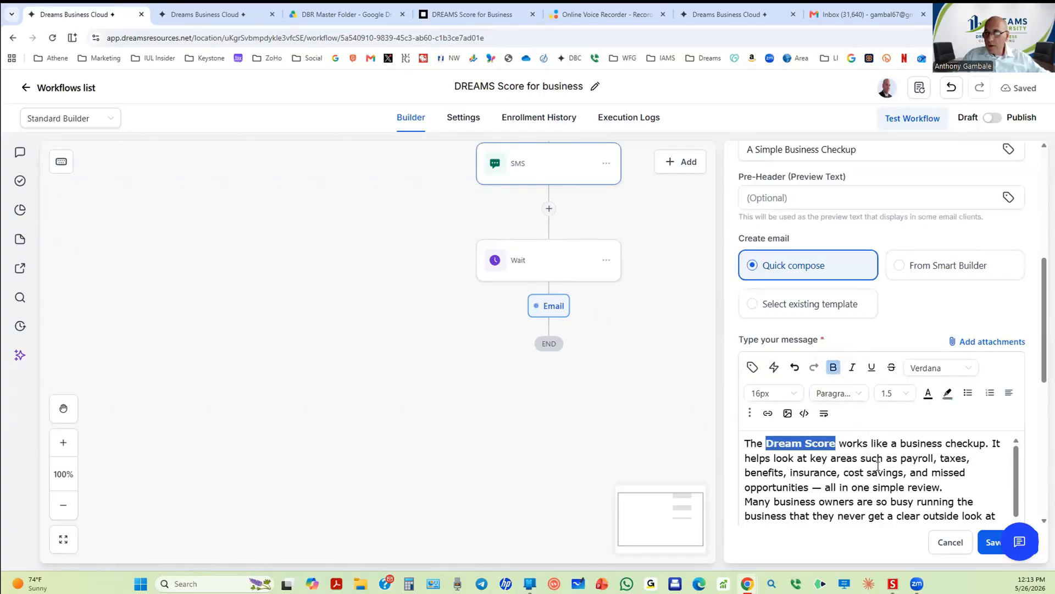
pyautogui.click(877, 473)
pyautogui.scroll(-1, 1000, 467)
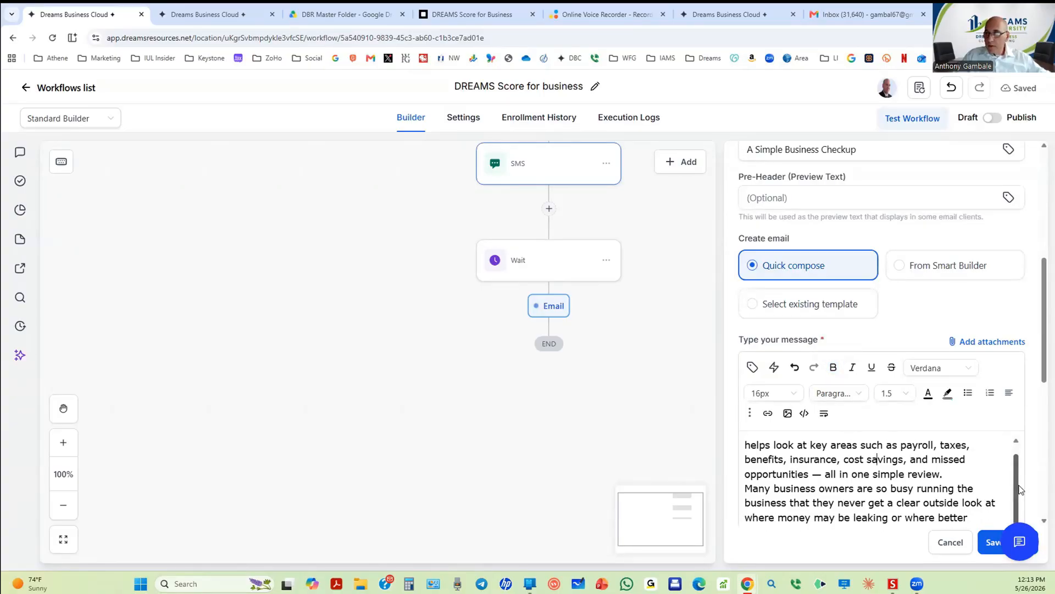
pyautogui.scroll(-1, 990, 481)
pyautogui.scroll(2, 990, 481)
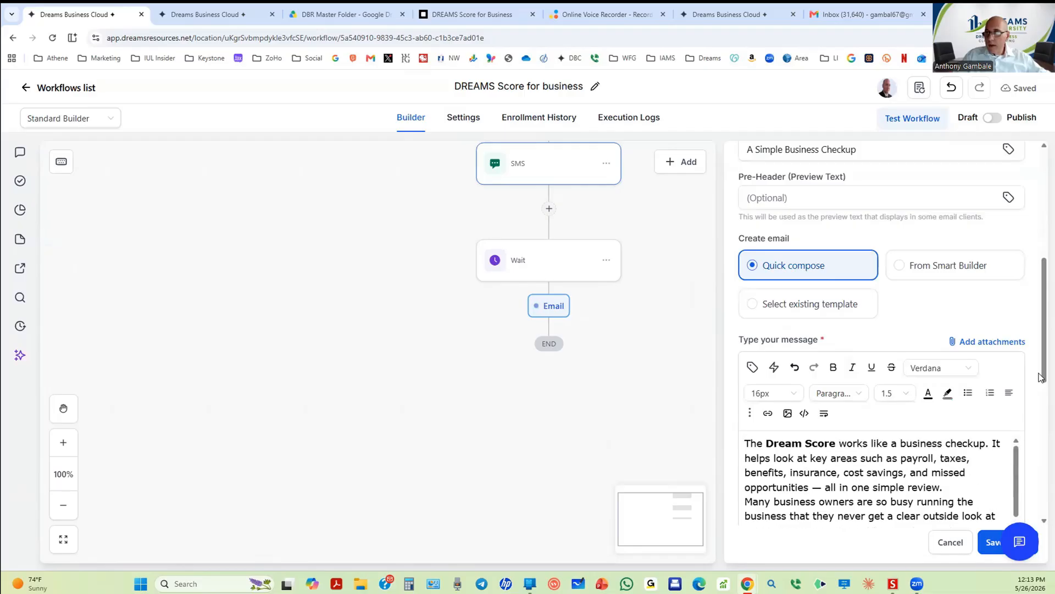
pyautogui.moveTo(1041, 355); pyautogui.dragTo(1039, 440)
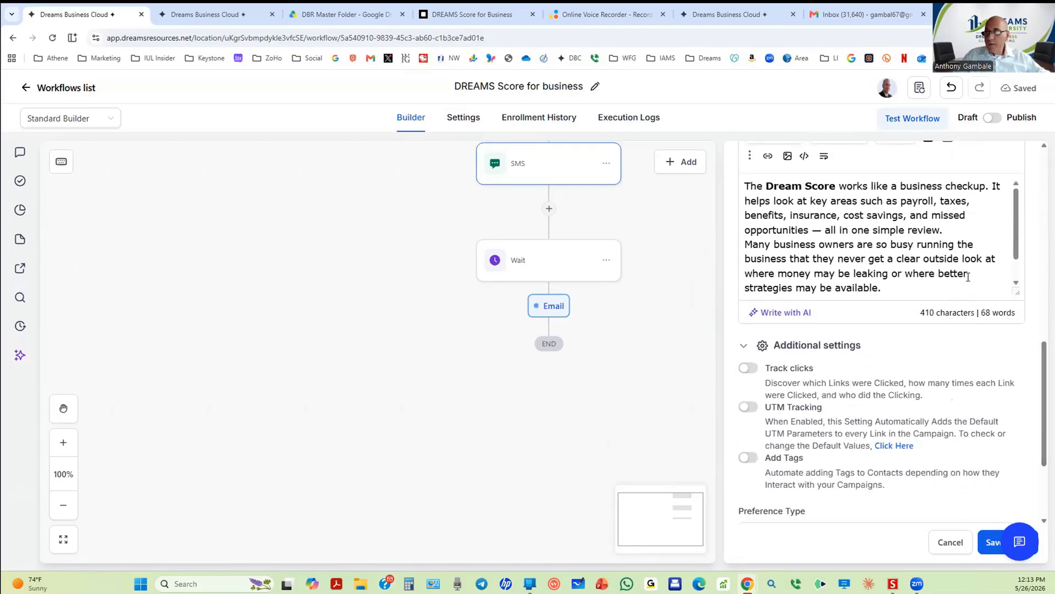
pyautogui.scroll(2, 963, 237)
pyautogui.scroll(-2, 963, 240)
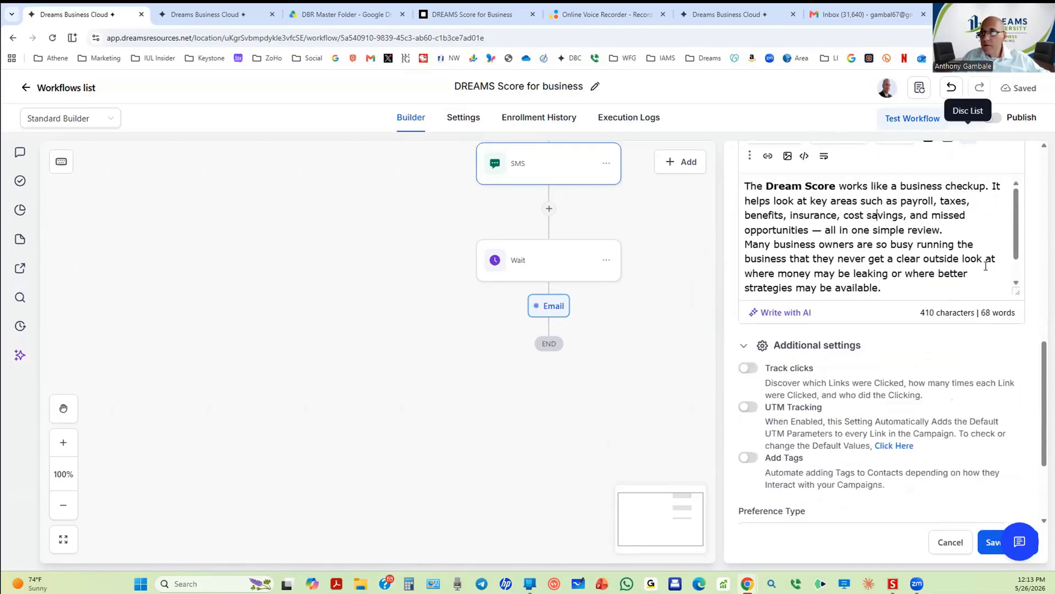
pyautogui.scroll(-2, 1017, 244)
pyautogui.scroll(2, 991, 253)
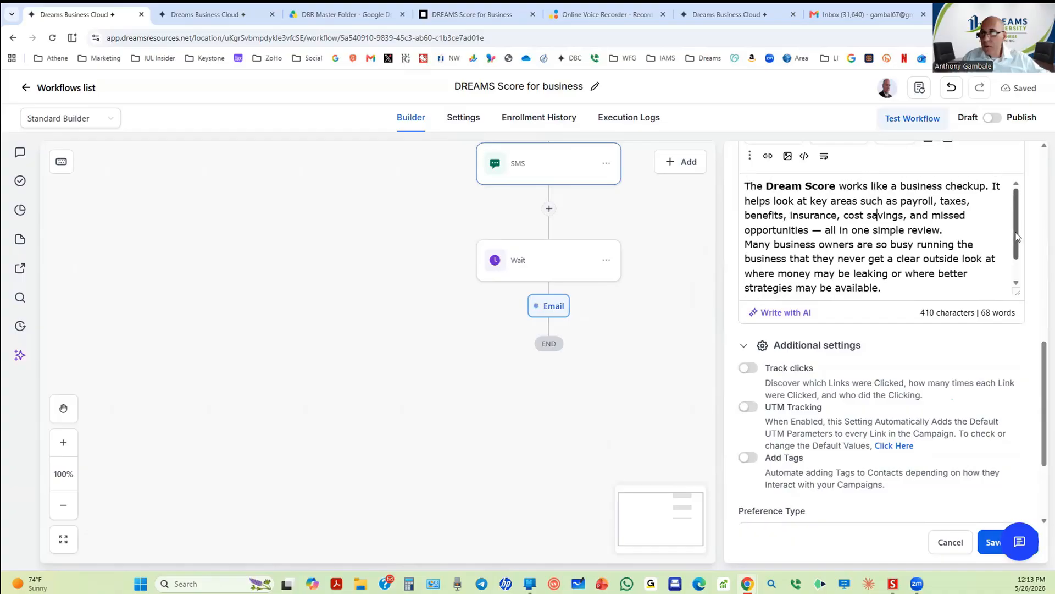
pyautogui.press('Return')
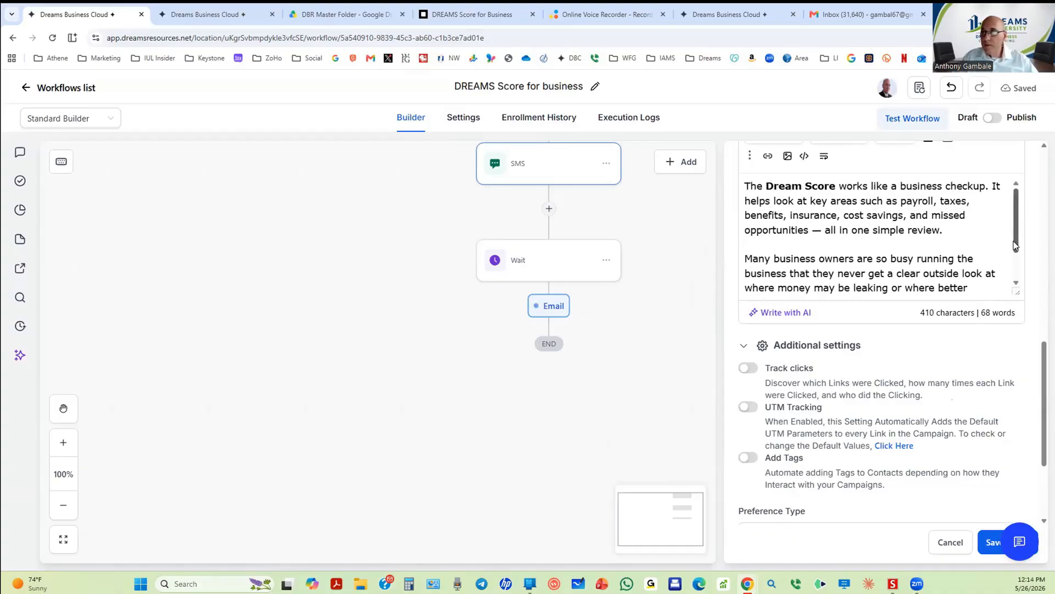
pyautogui.scroll(-3, 909, 249)
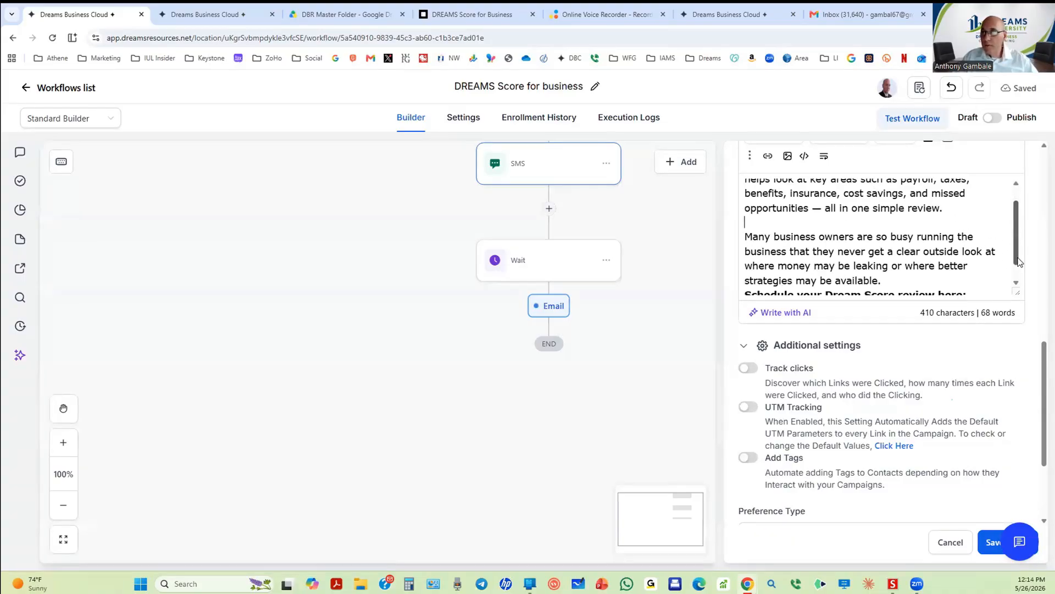
pyautogui.click(901, 259)
pyautogui.press('Return')
pyautogui.scroll(2, 927, 260)
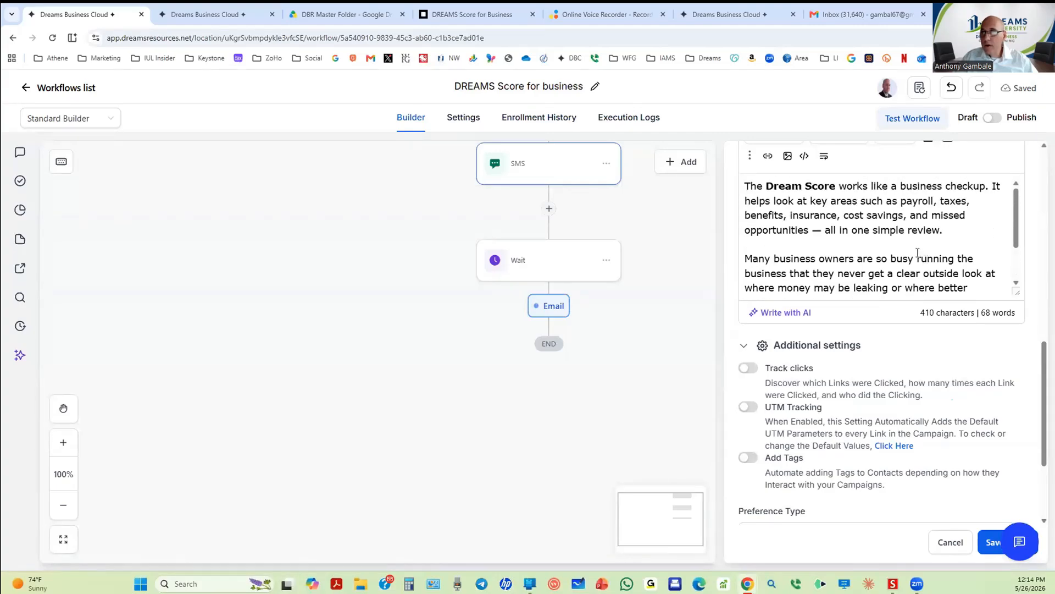
# Step: Bold the phrases 'checkup', 'simple review' and 'never get a clear' in the body
pyautogui.doubleClick(960, 189)
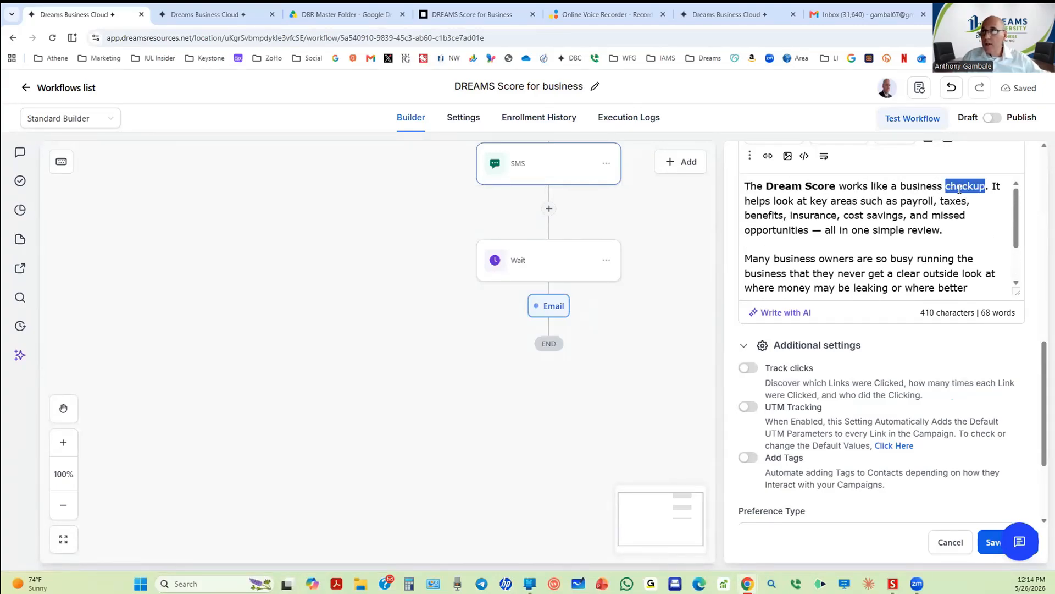
pyautogui.scroll(4, 820, 190)
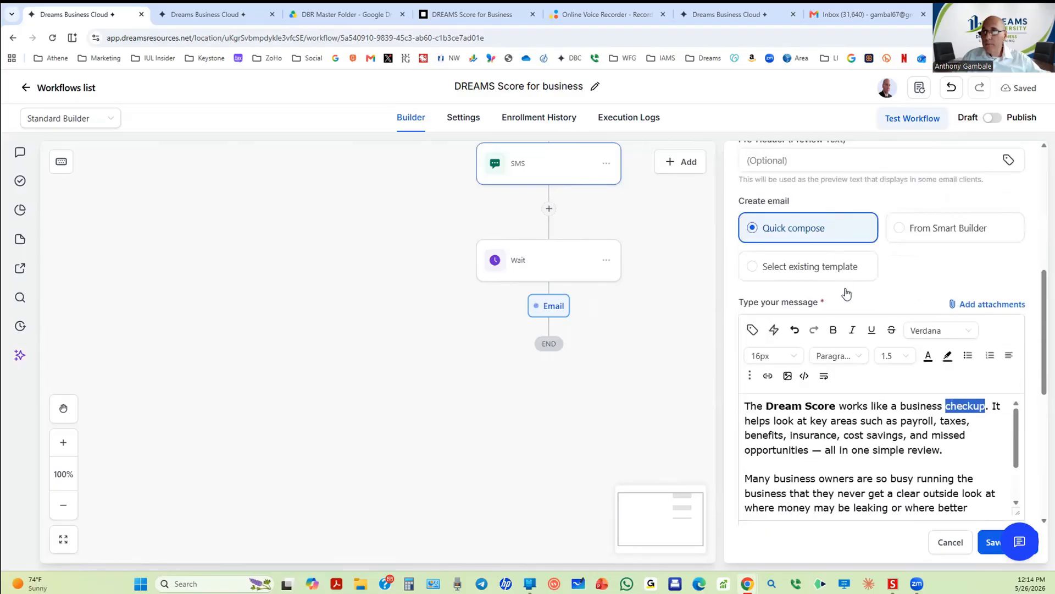
pyautogui.click(833, 330)
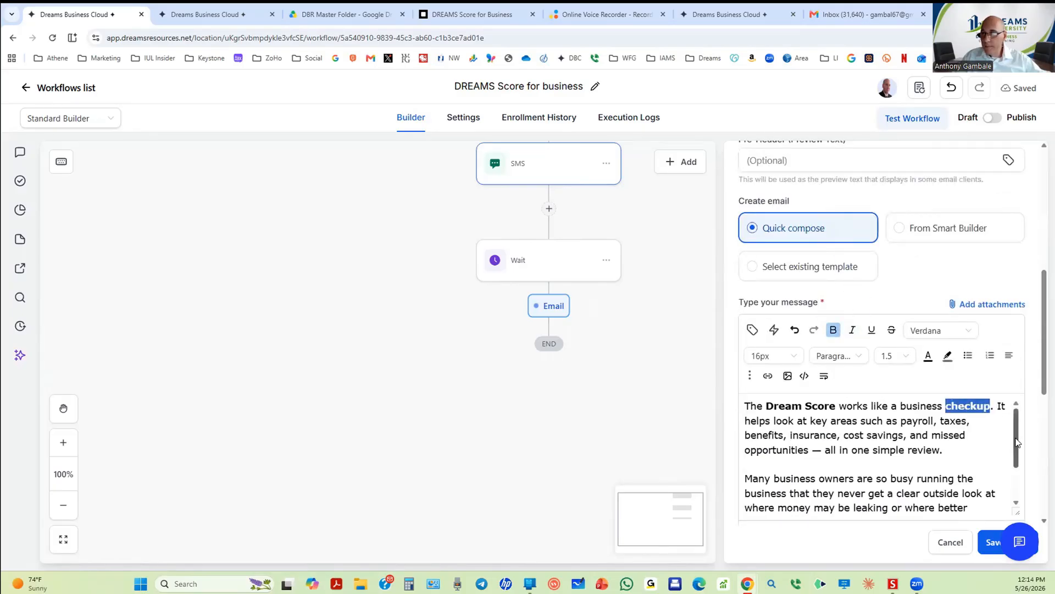
pyautogui.scroll(-1, 1018, 456)
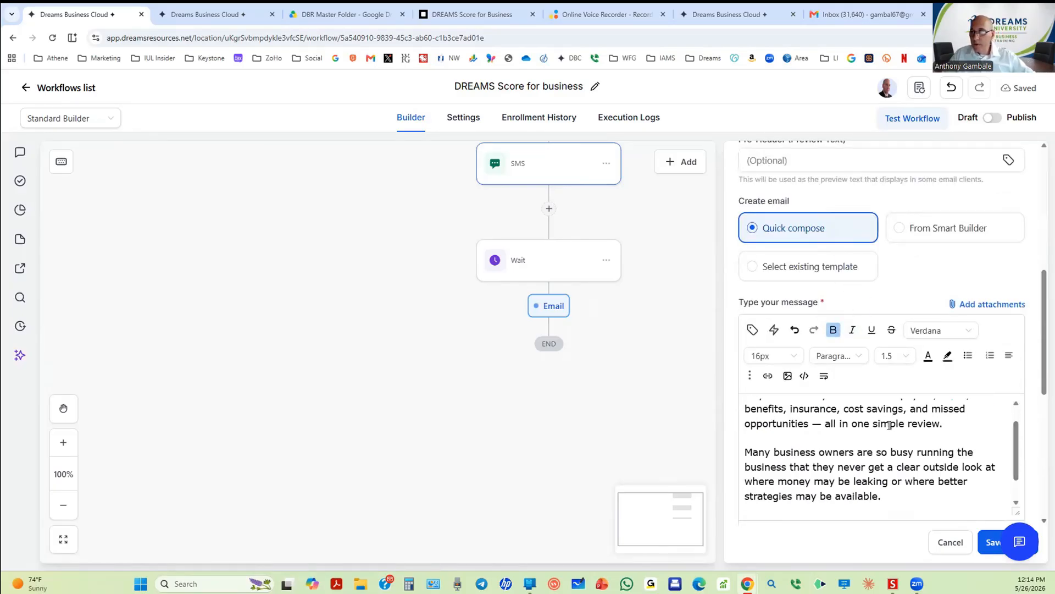
pyautogui.moveTo(873, 424); pyautogui.dragTo(940, 424)
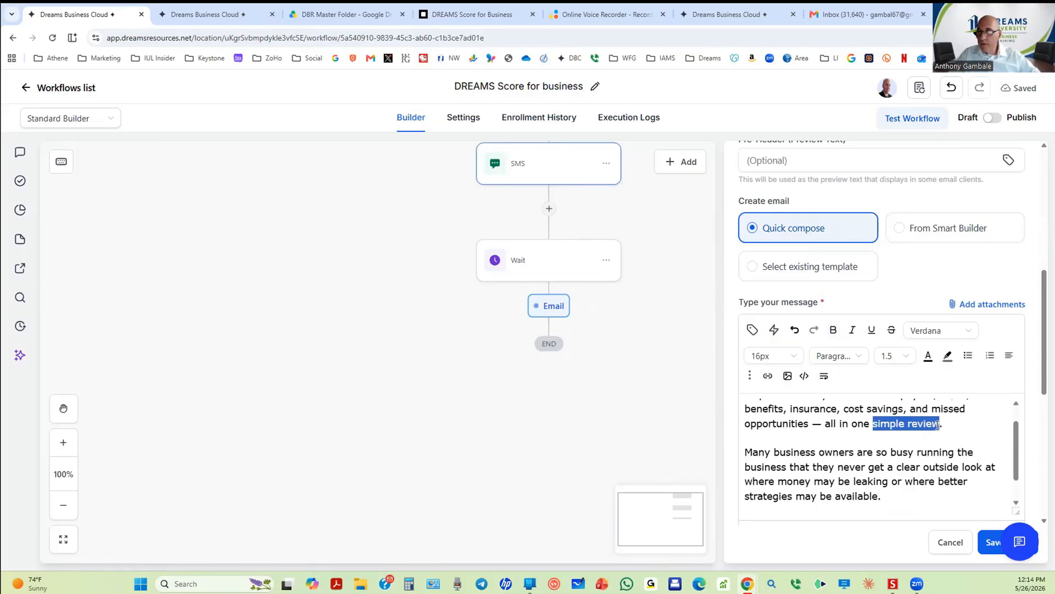
pyautogui.click(840, 333)
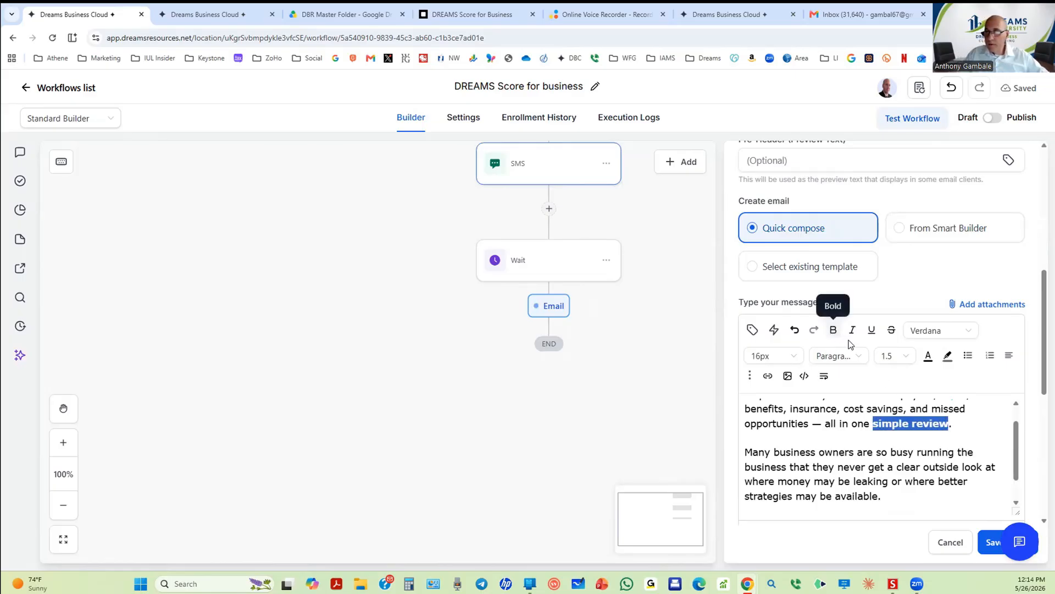
pyautogui.scroll(-1, 1018, 459)
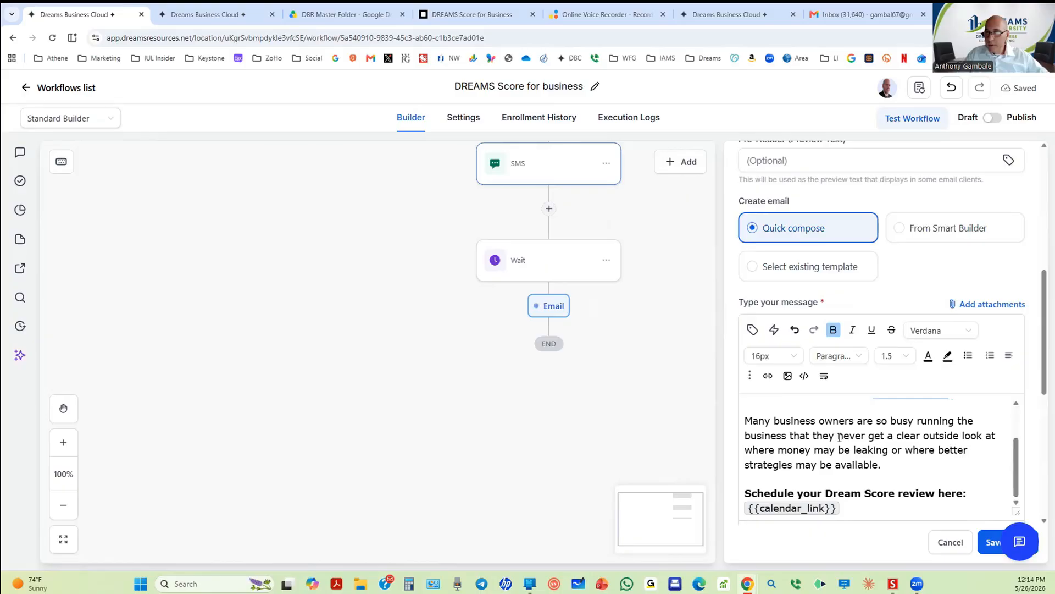
pyautogui.moveTo(837, 437); pyautogui.dragTo(925, 434)
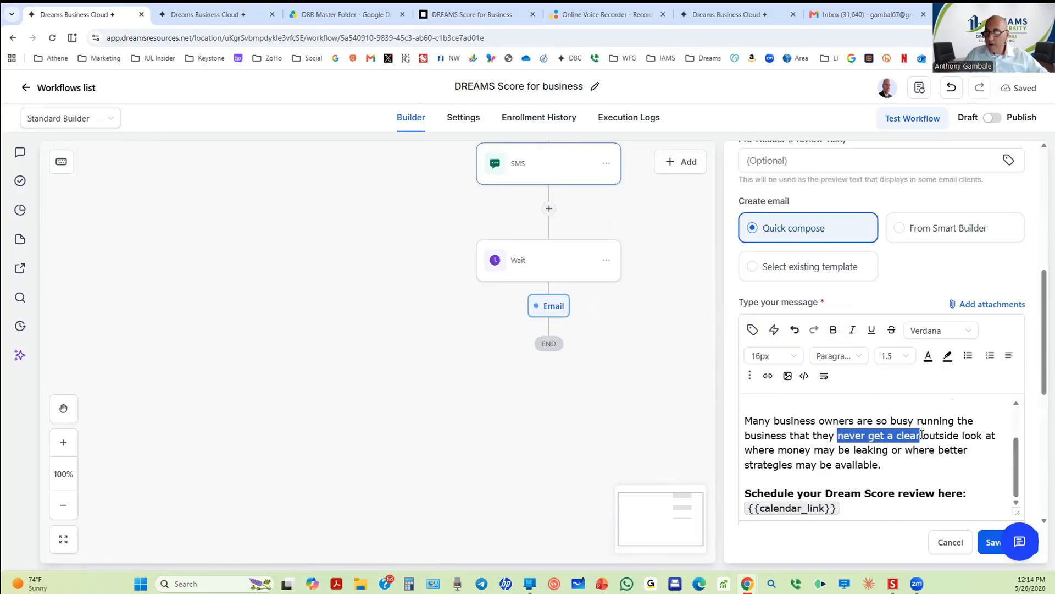
pyautogui.click(832, 330)
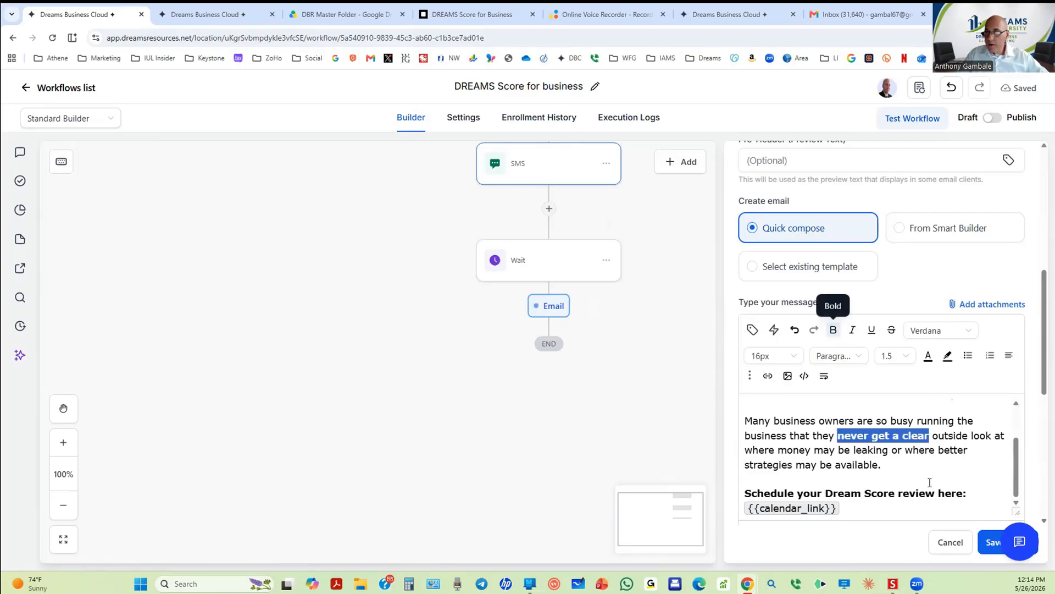
# Step: Turn on click tracking for the final email
pyautogui.scroll(-4, 934, 481)
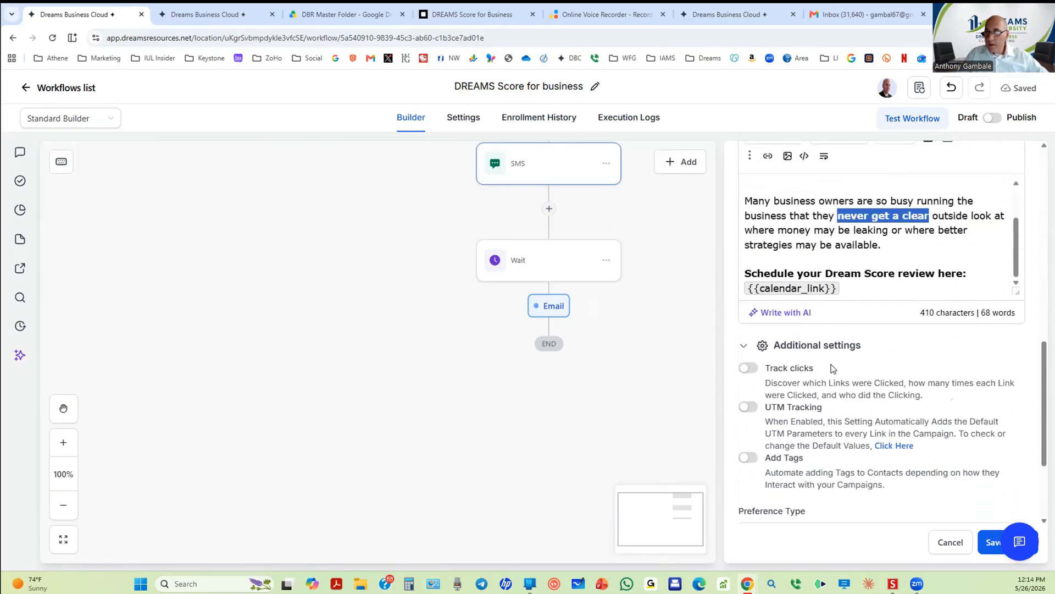
pyautogui.click(749, 370)
pyautogui.scroll(2, 819, 332)
pyautogui.scroll(-2, 829, 336)
pyautogui.click(986, 538)
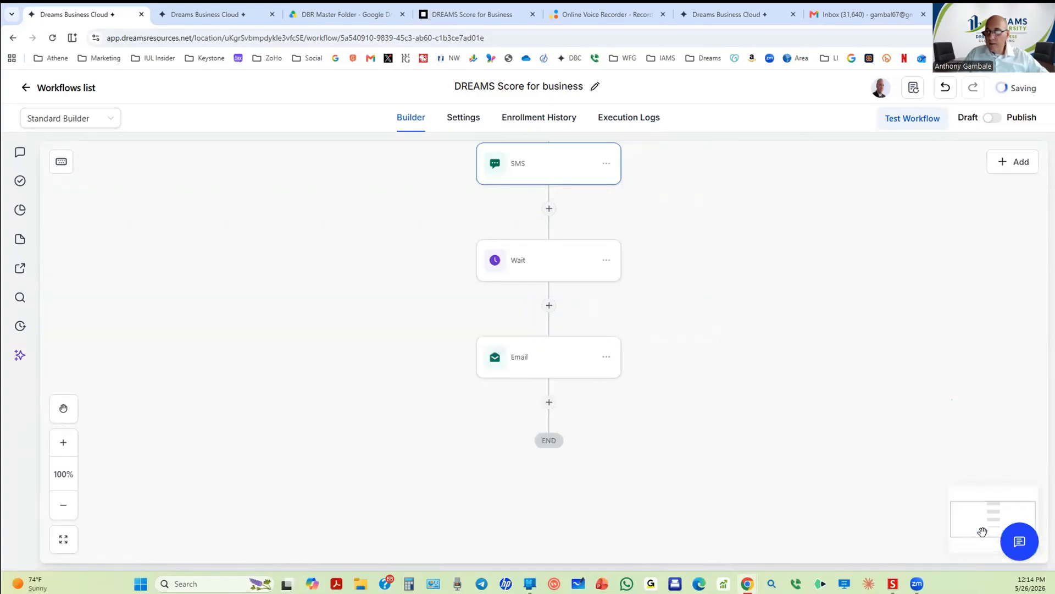
pyautogui.scroll(2, 518, 219)
pyautogui.scroll(2, 533, 215)
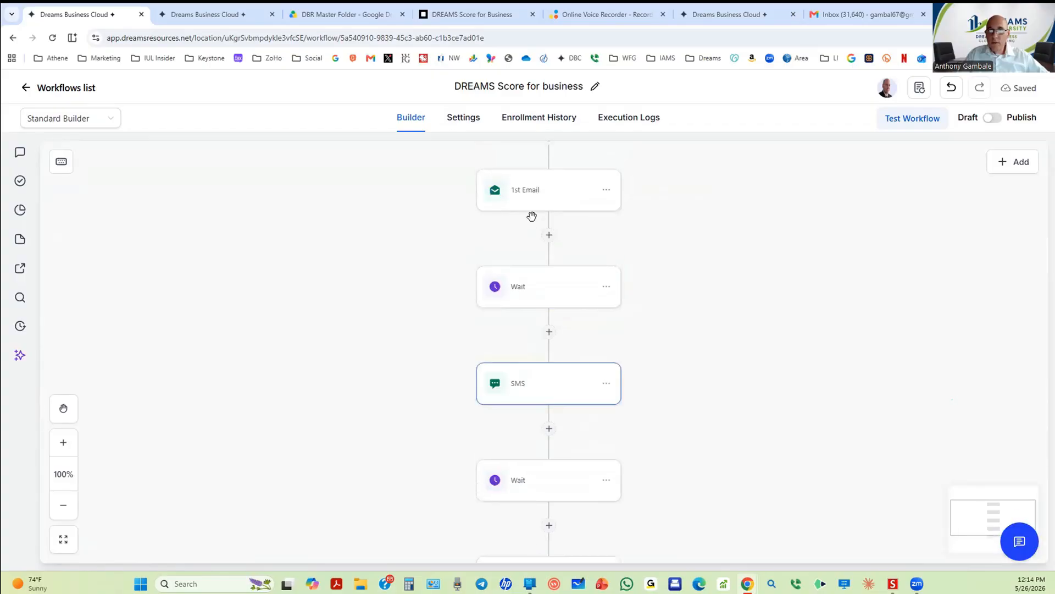
pyautogui.click(531, 205)
pyautogui.scroll(-7, 868, 352)
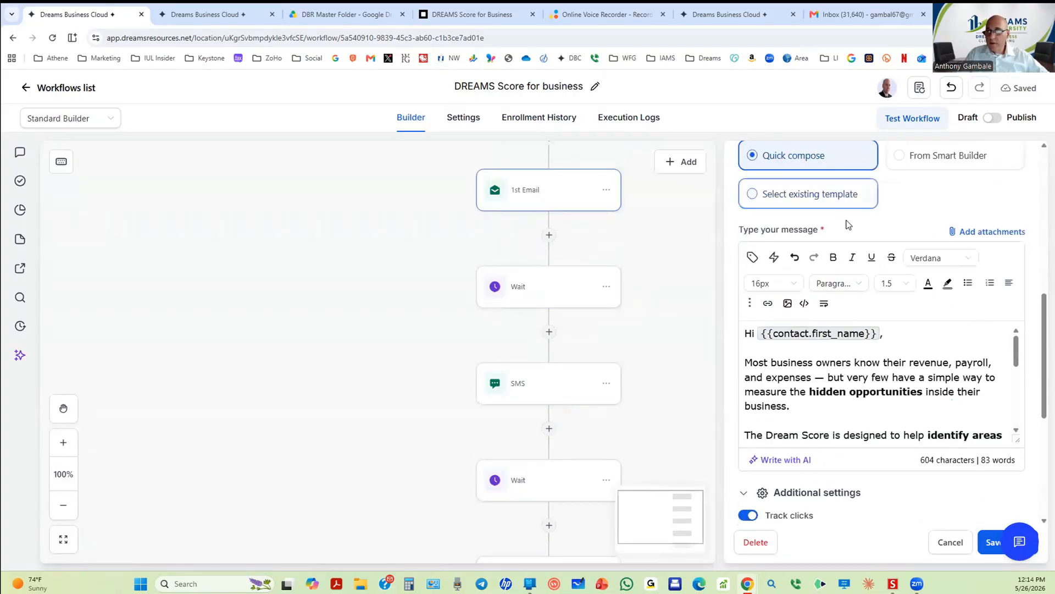
pyautogui.scroll(4, 892, 281)
pyautogui.scroll(-5, 893, 281)
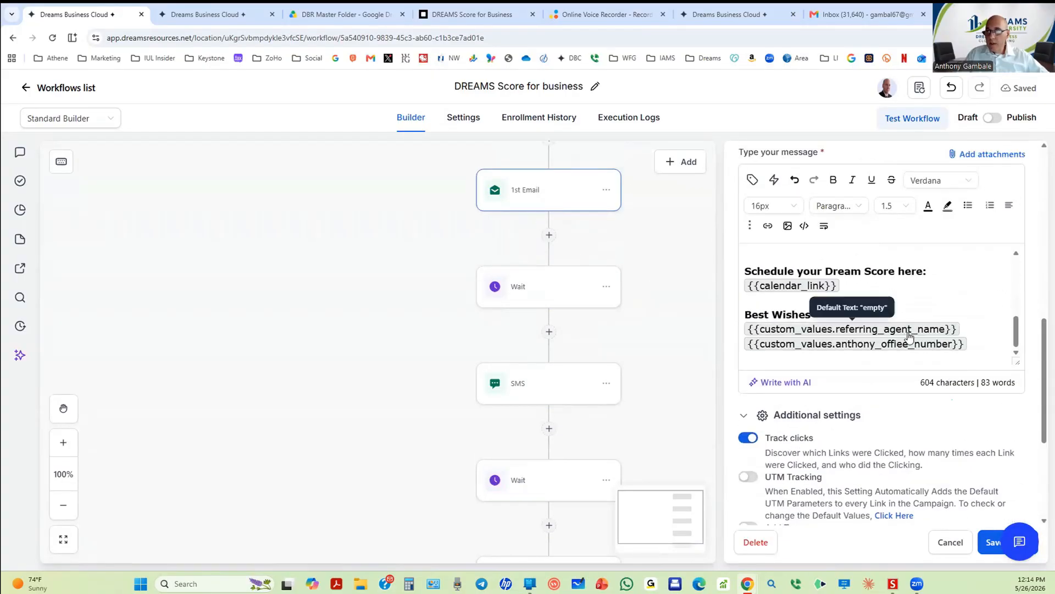
pyautogui.moveTo(994, 351); pyautogui.dragTo(736, 277)
pyautogui.hotkey('ctrl', 'c')
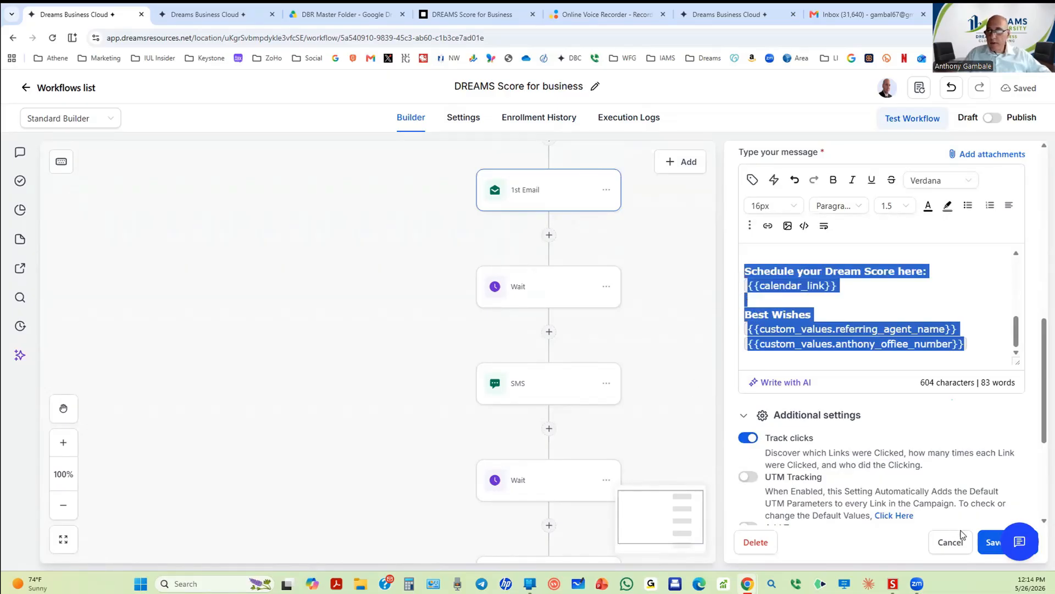
pyautogui.click(985, 541)
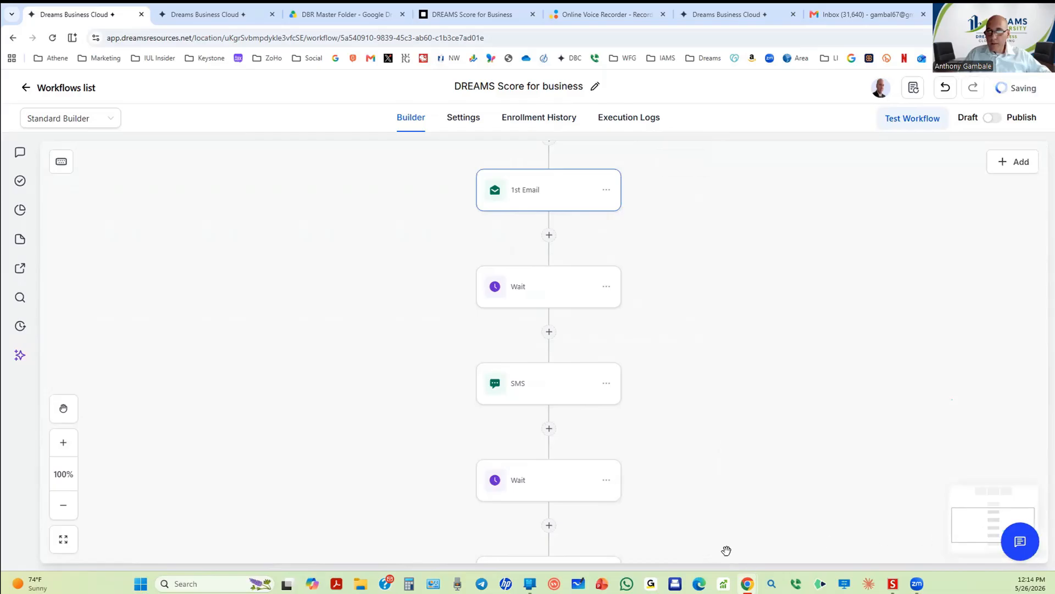
# Step: In the final Email body, remove the accidental blank line and stray space before 'strategies'
pyautogui.scroll(-2, 555, 507)
pyautogui.click(544, 470)
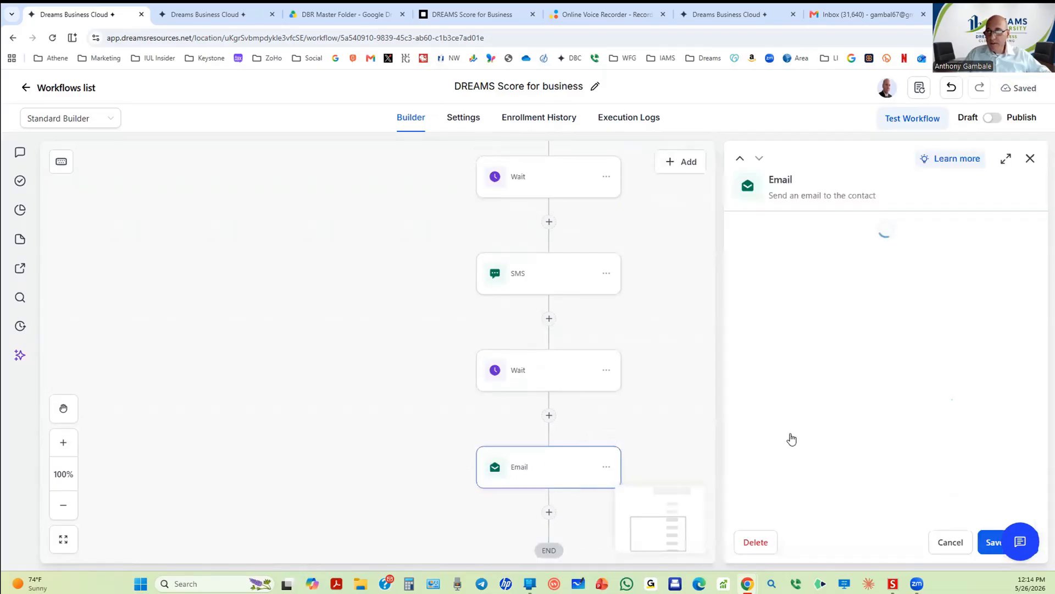
pyautogui.scroll(-10, 837, 436)
pyautogui.scroll(8, 856, 353)
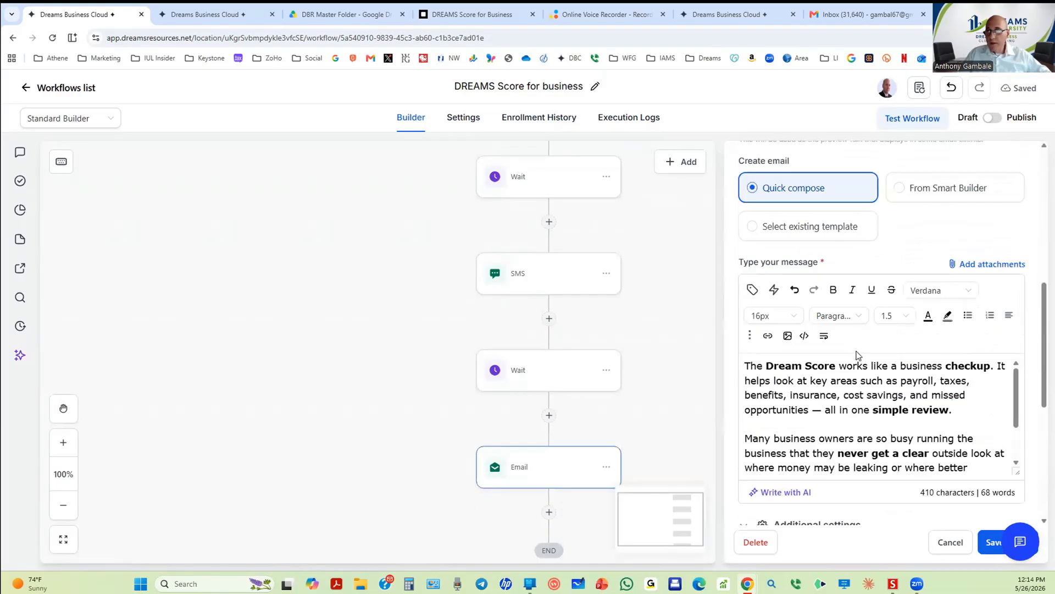
pyautogui.scroll(-7, 856, 353)
pyautogui.scroll(2, 882, 260)
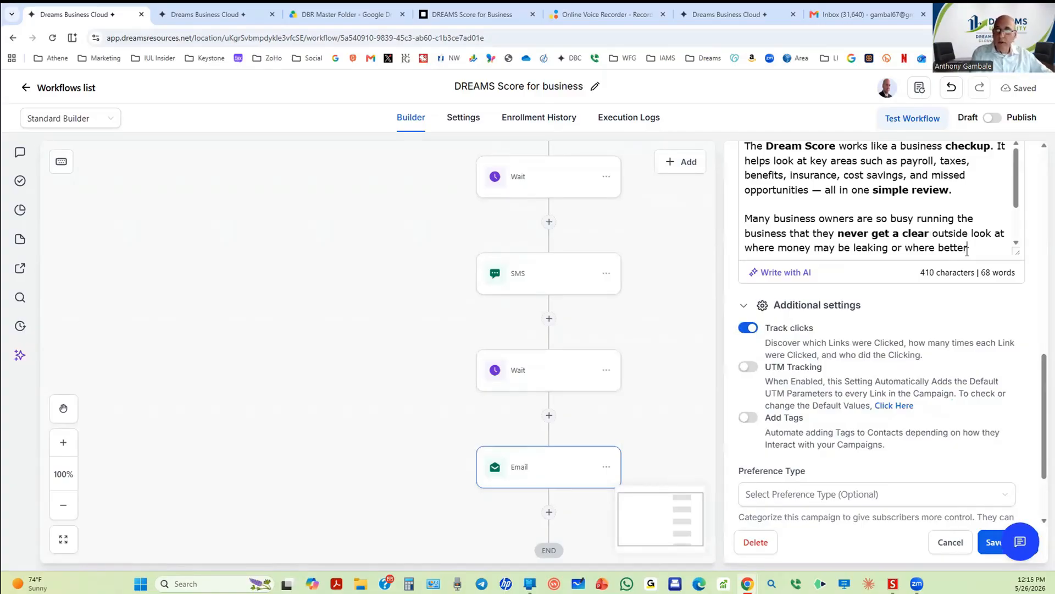
pyautogui.scroll(-1, 968, 250)
pyautogui.press('Return')
pyautogui.press('BackSpace')
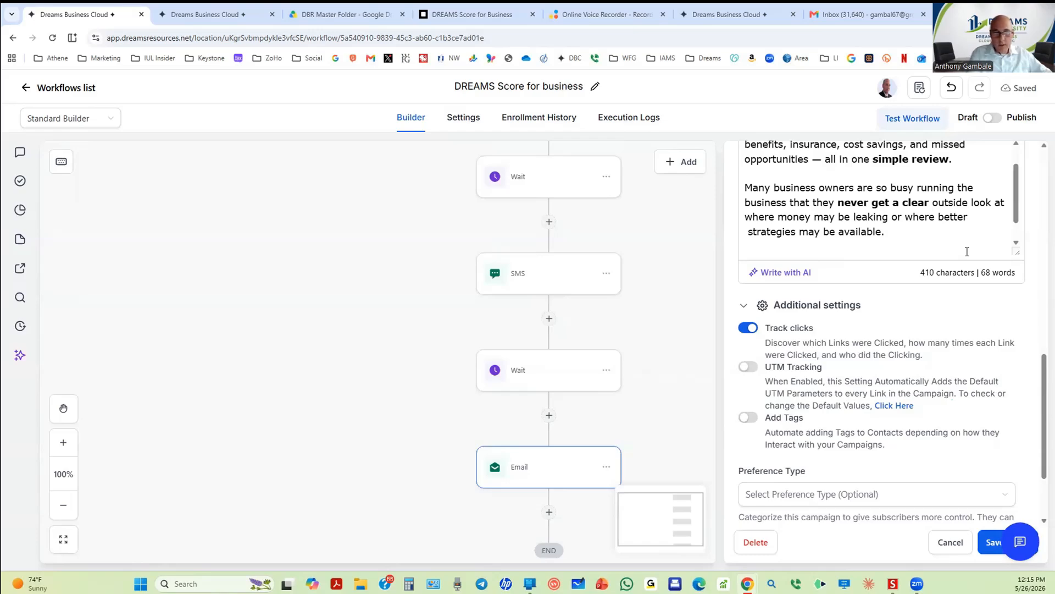
pyautogui.press('Delete')
# Step: Replace the scheduling line and calendar link with the copied Best Wishes signature block, then save
pyautogui.moveTo(967, 251); pyautogui.dragTo(962, 253)
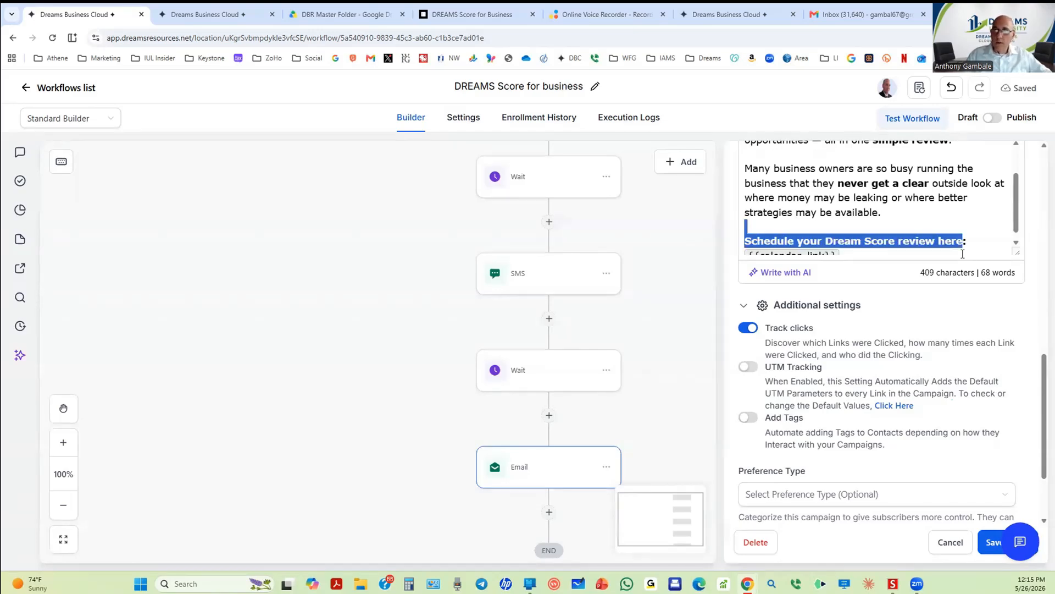
pyautogui.click(982, 246)
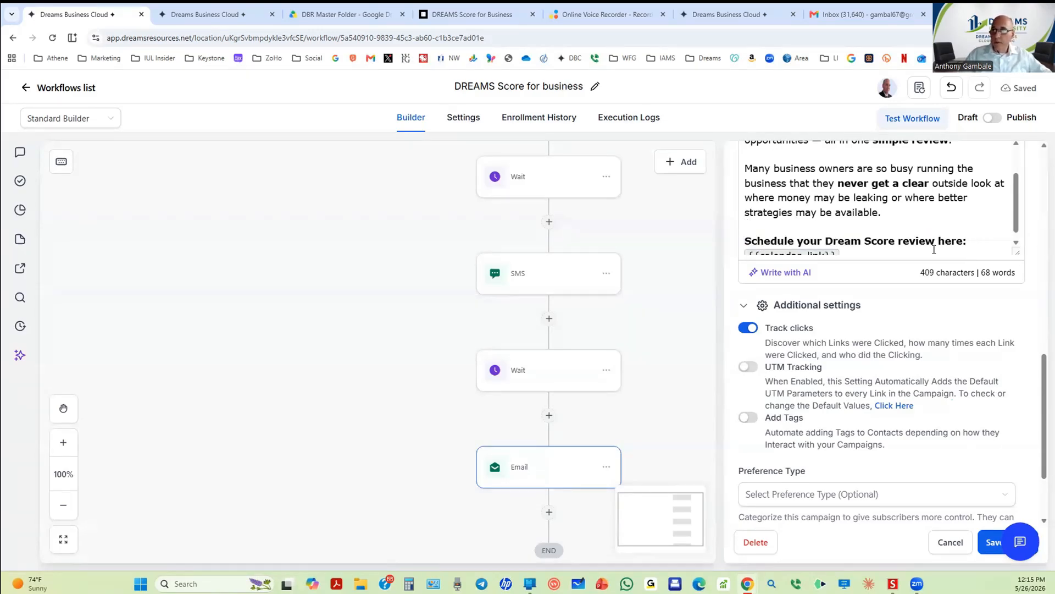
pyautogui.moveTo(747, 242); pyautogui.dragTo(849, 254)
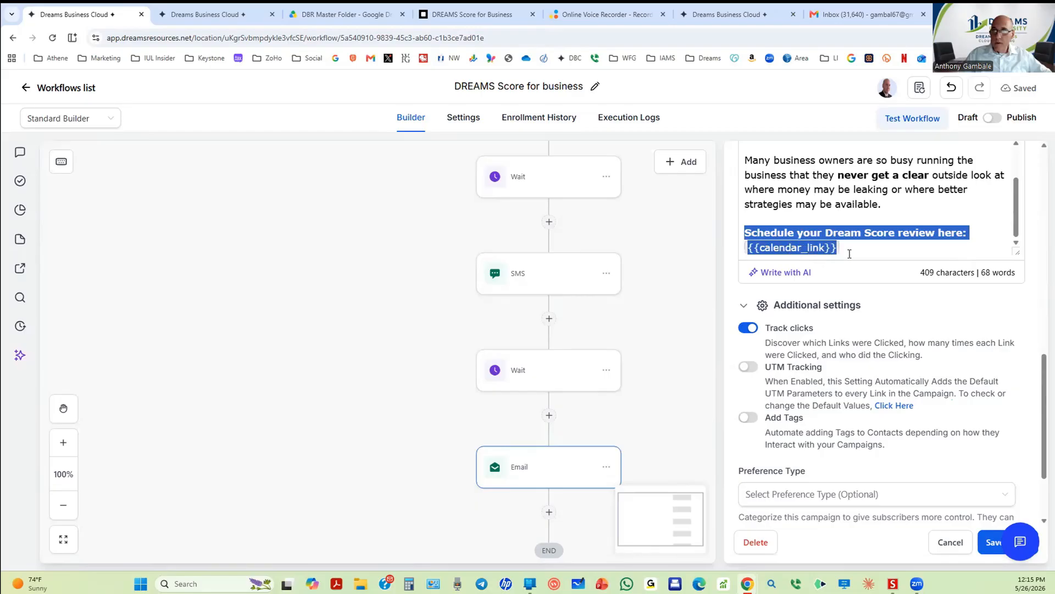
pyautogui.hotkey('ctrl', 'v')
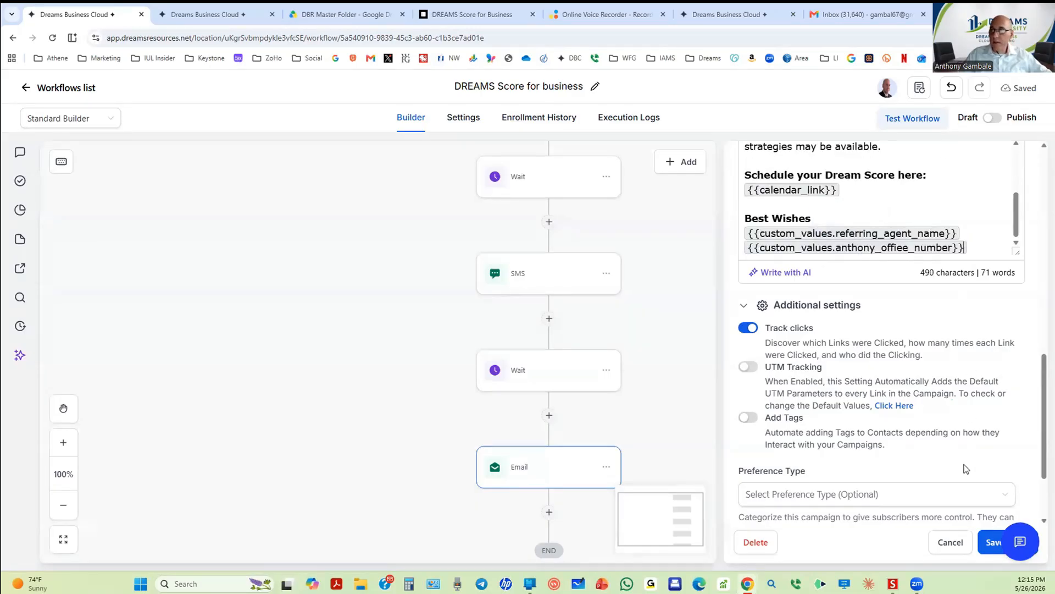
pyautogui.click(981, 534)
pyautogui.scroll(-2, 589, 484)
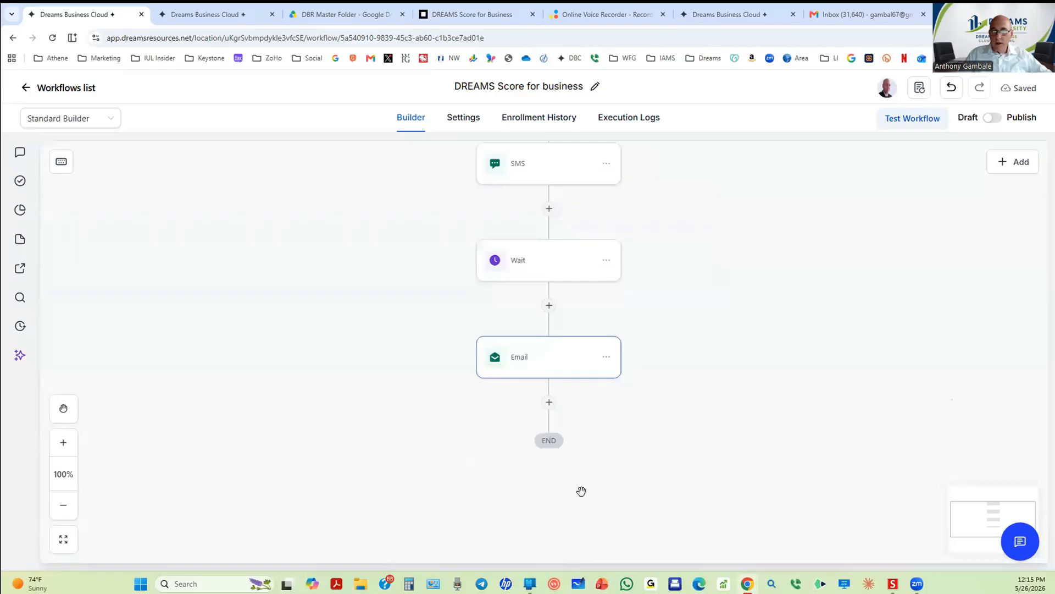
# Step: Add a 1-minute Wait after the final Email with an advance window ending at 7:00 PM
pyautogui.click(549, 403)
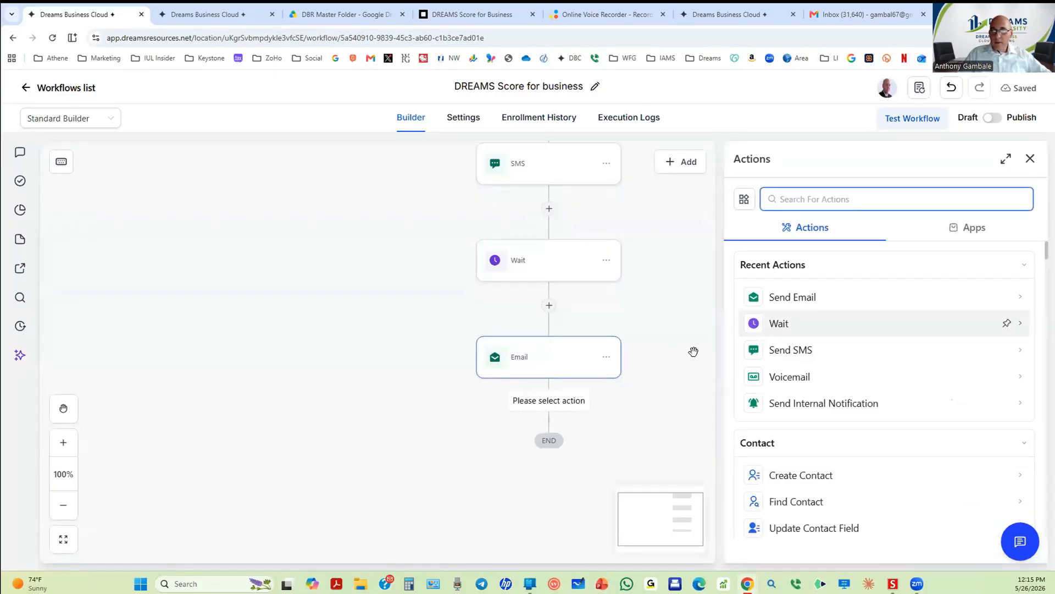
pyautogui.click(767, 325)
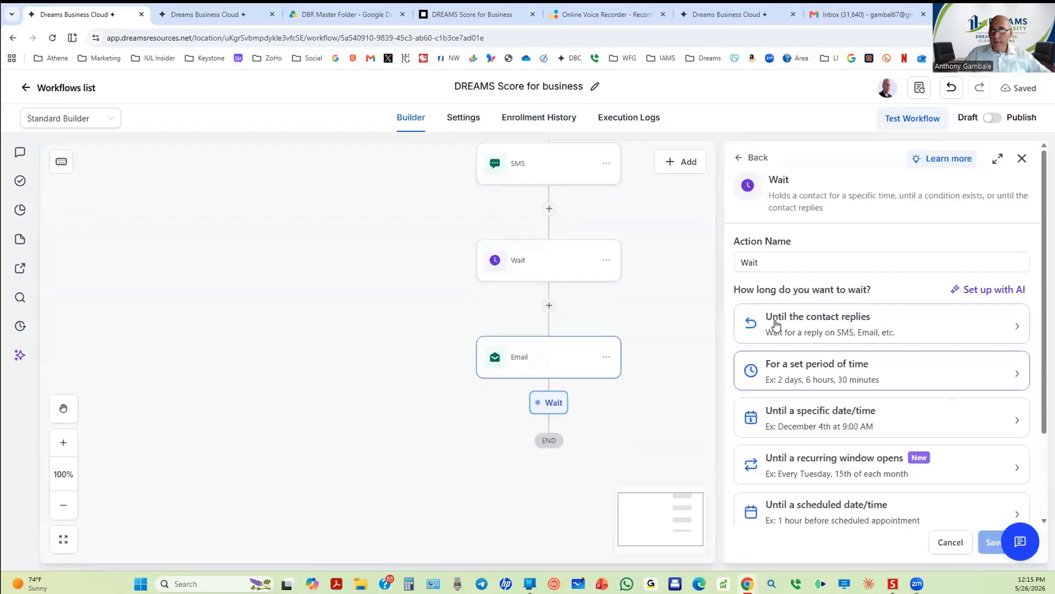
pyautogui.click(775, 375)
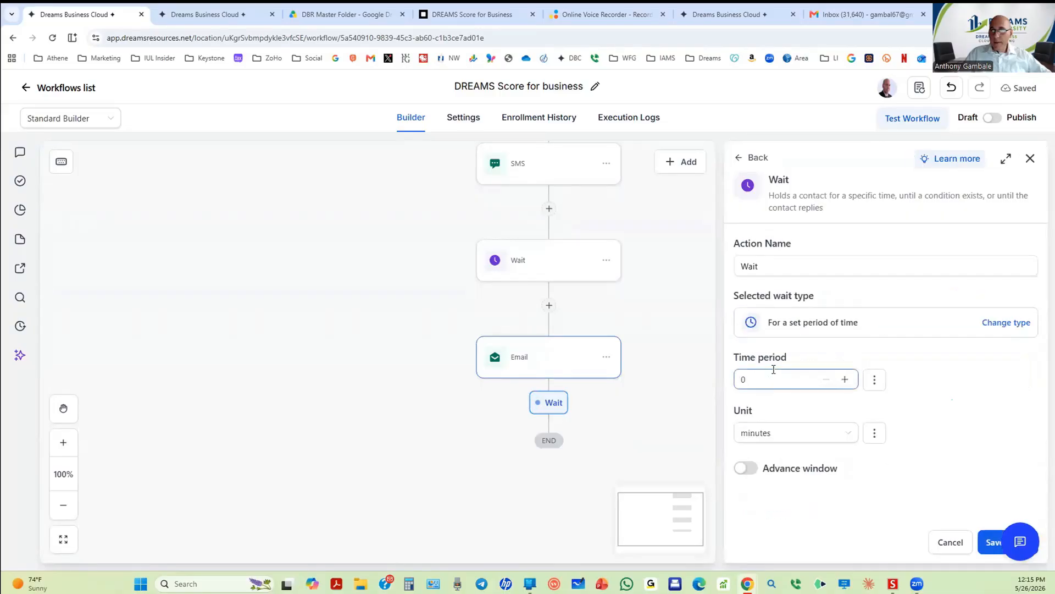
pyautogui.doubleClick(764, 379)
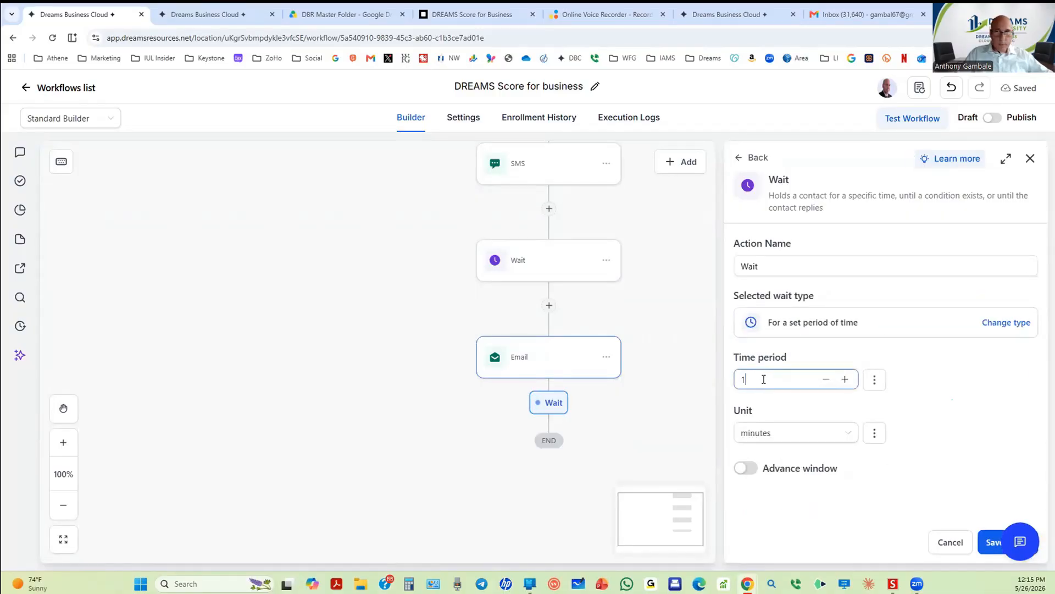
pyautogui.click(747, 468)
pyautogui.scroll(-3, 836, 412)
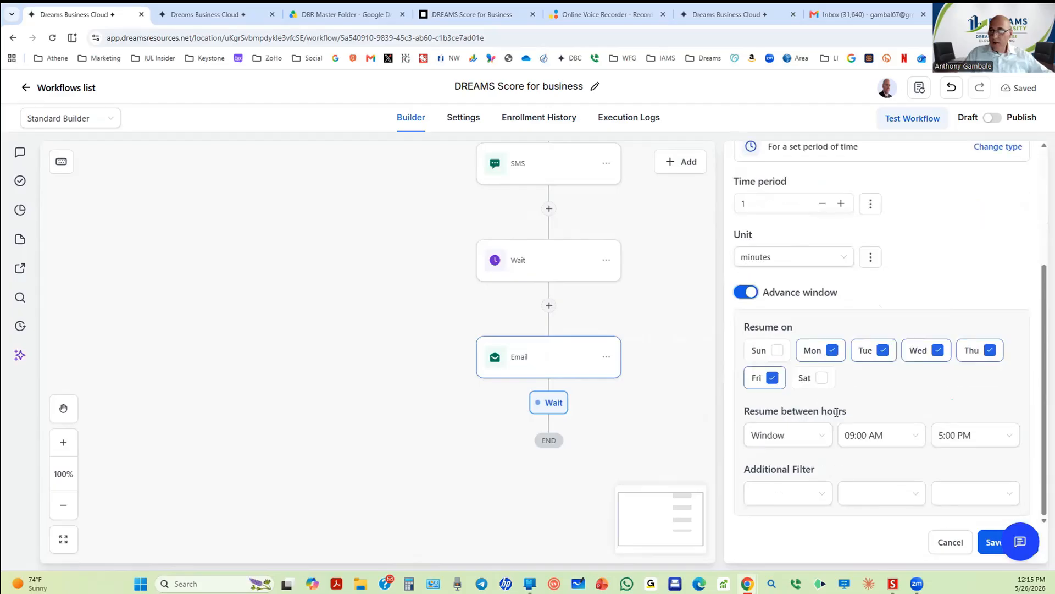
pyautogui.click(952, 437)
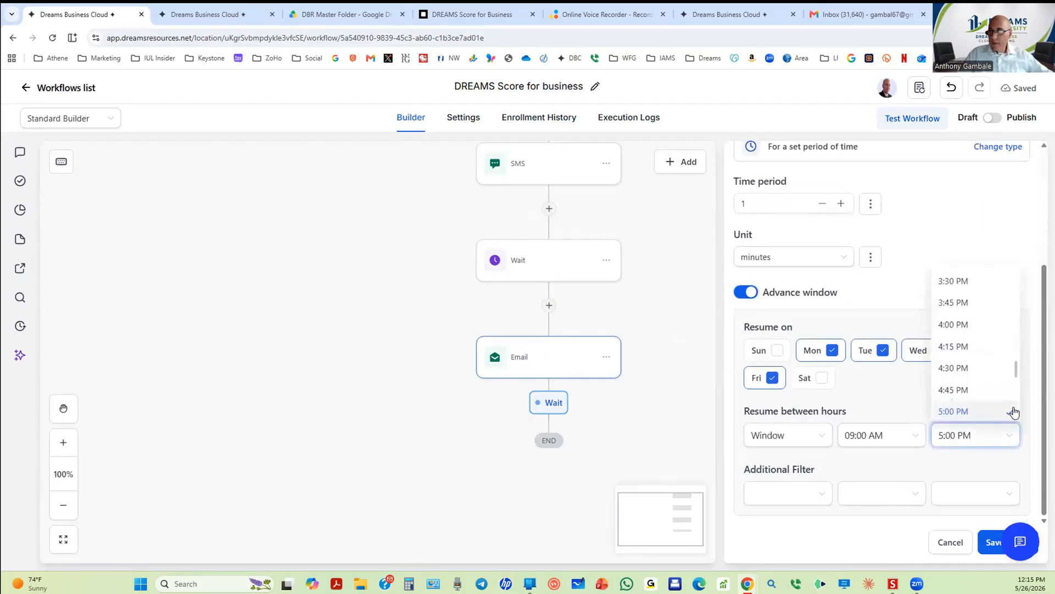
pyautogui.moveTo(1016, 372); pyautogui.dragTo(1019, 387)
pyautogui.click(949, 353)
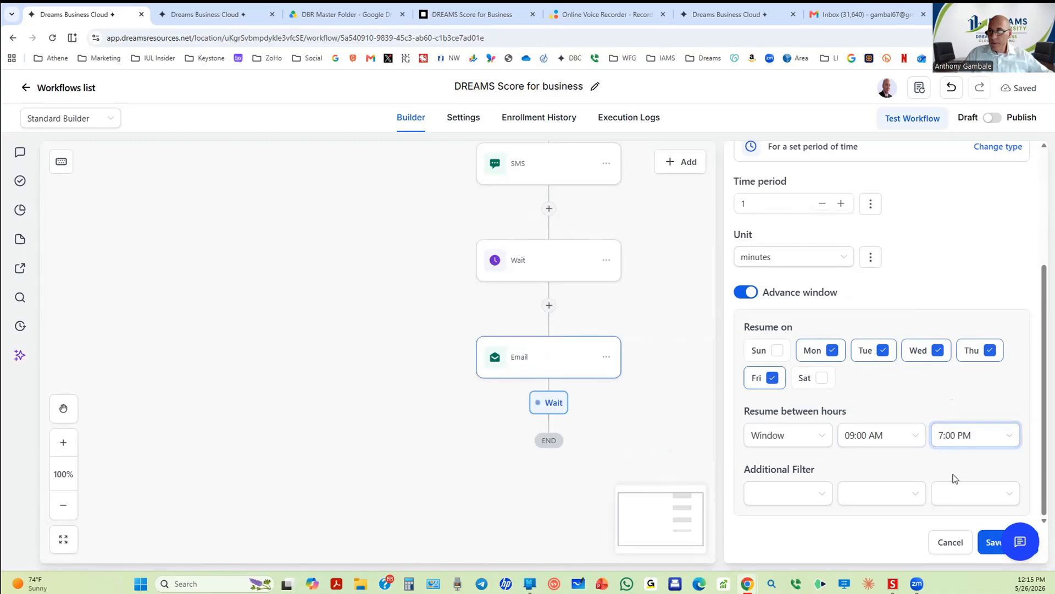
# Step: Save the Wait and add a Send SMS step after it
pyautogui.click(984, 534)
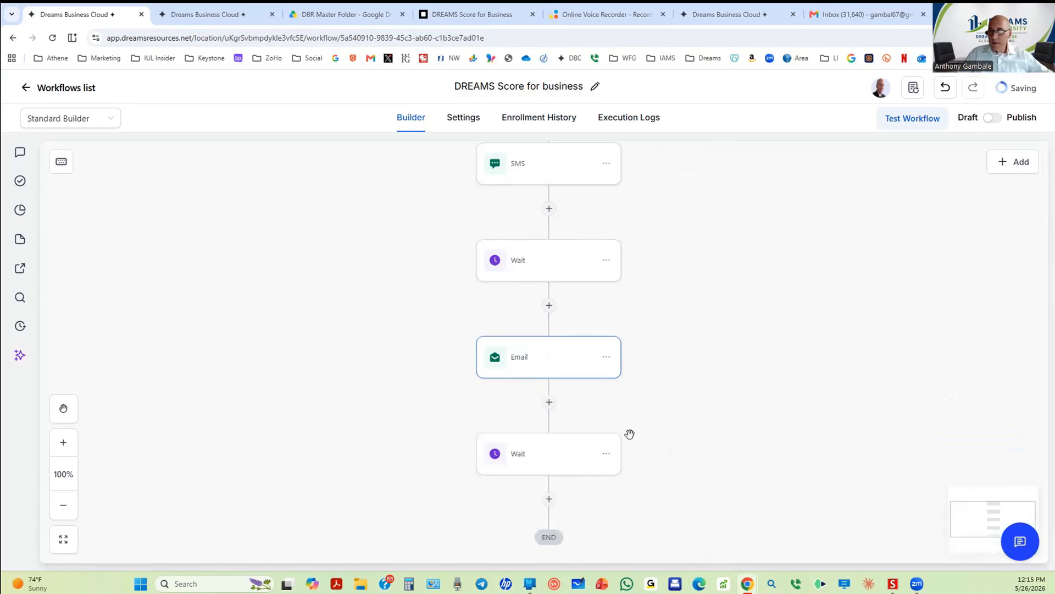
pyautogui.scroll(-2, 604, 429)
pyautogui.click(548, 390)
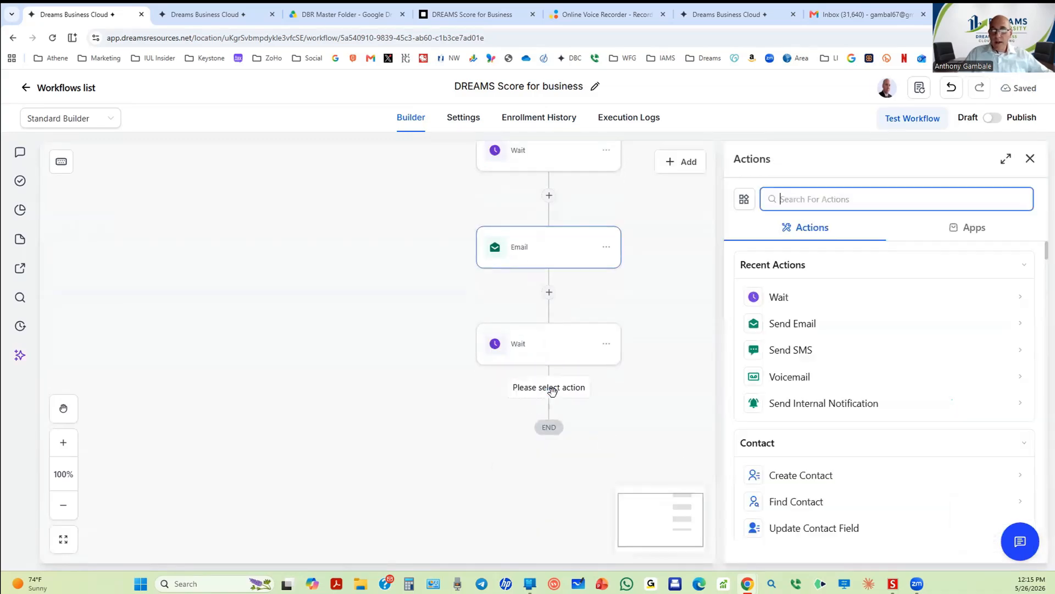
pyautogui.click(786, 351)
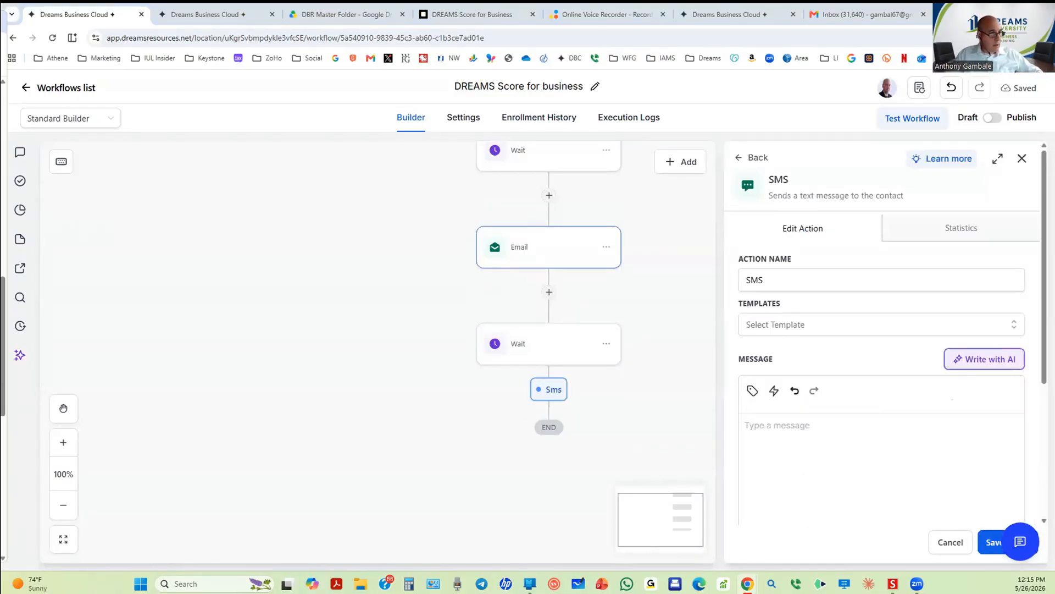
# Step: Paste the Dream Score review invitation with {{calendar_link}} into the SMS, add a comma, and save
pyautogui.click(758, 425)
pyautogui.write('Hi {{contact.first_name}}, many businesses have opportunities hiding in payroll, taxes, benefits, and cost savings. The Dream Score helps uncover them. Schedule your quick review here: {{calendar_link}}')
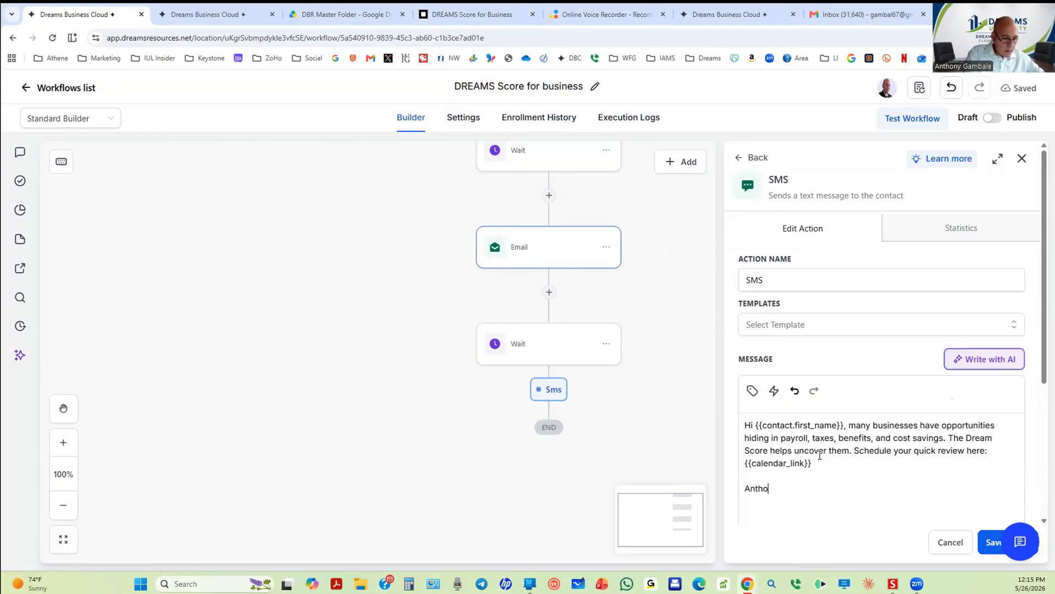
pyautogui.write(',')
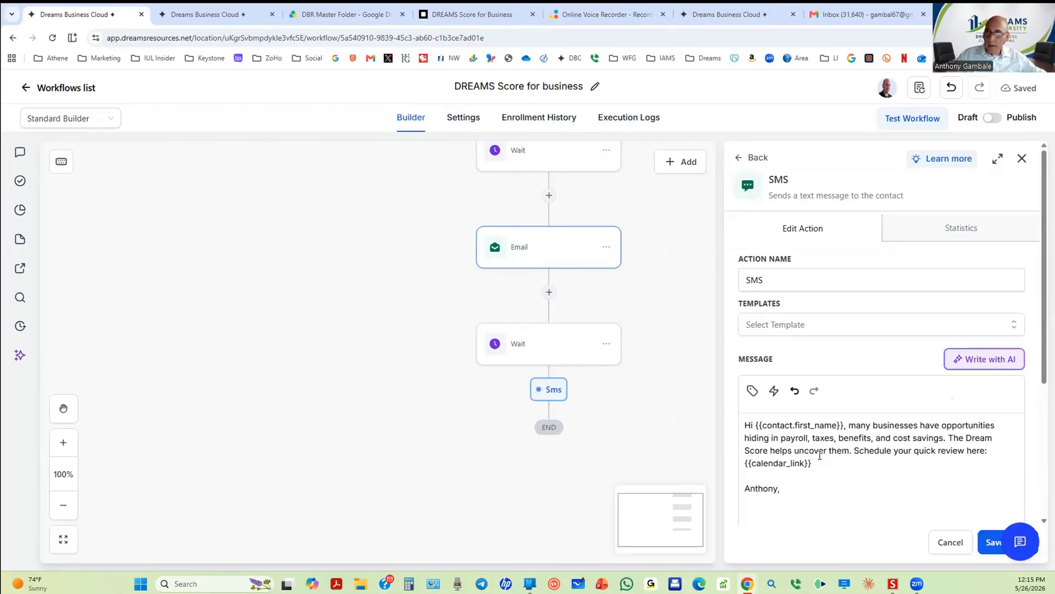
pyautogui.click(983, 539)
# Step: Add a Wait for a set period of 2 days after the SMS
pyautogui.scroll(-2, 495, 423)
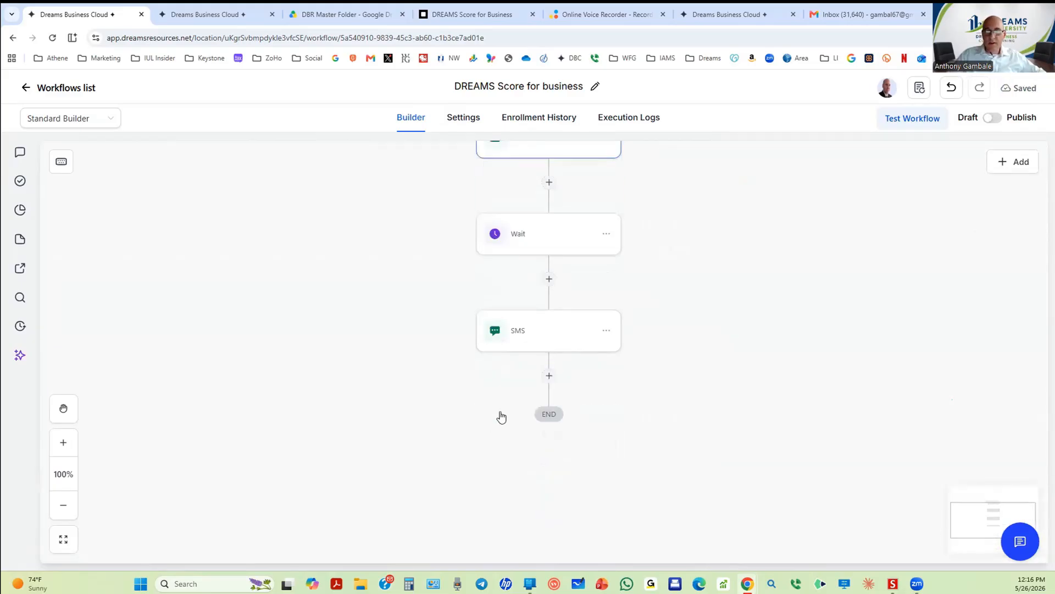
pyautogui.click(549, 377)
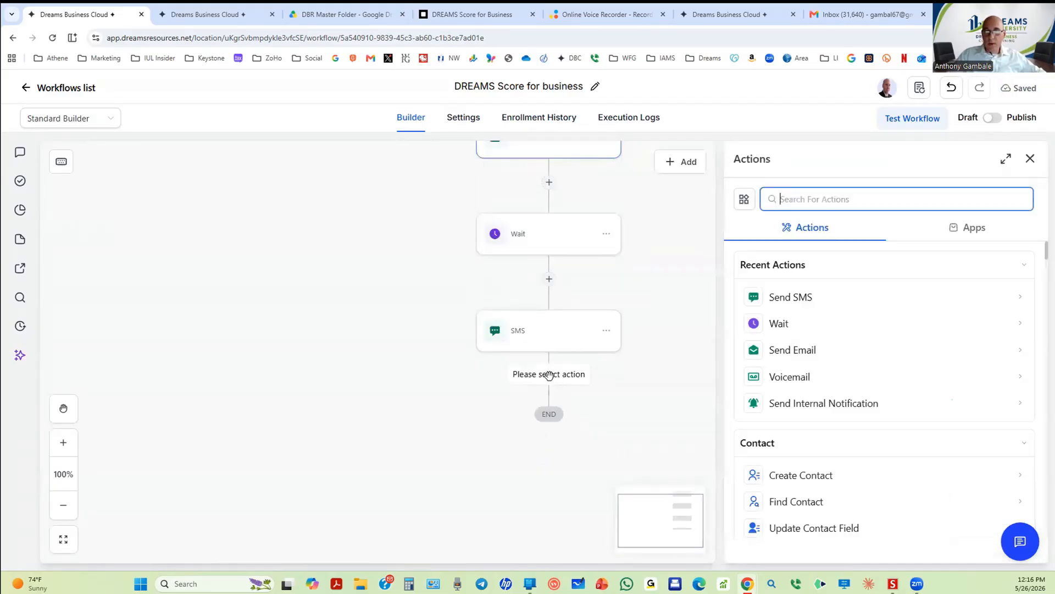
pyautogui.click(780, 324)
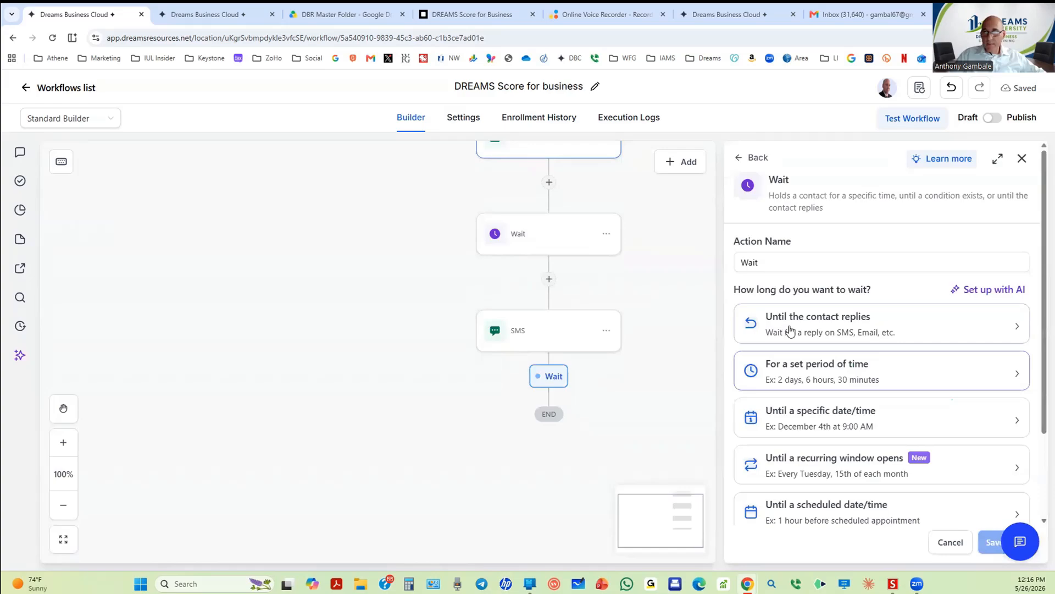
pyautogui.click(794, 371)
pyautogui.click(771, 380)
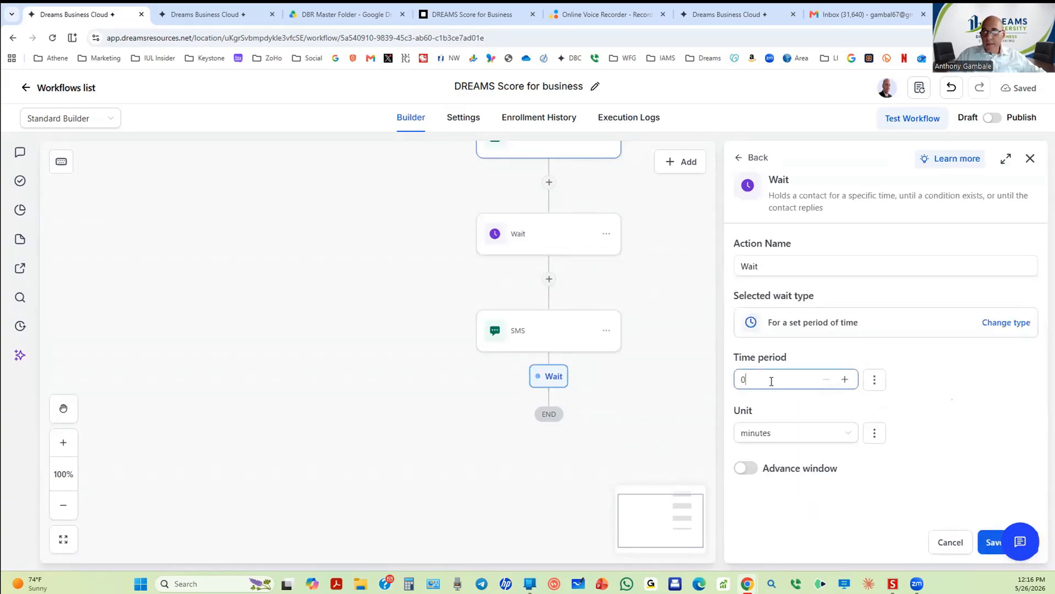
pyautogui.write('2')
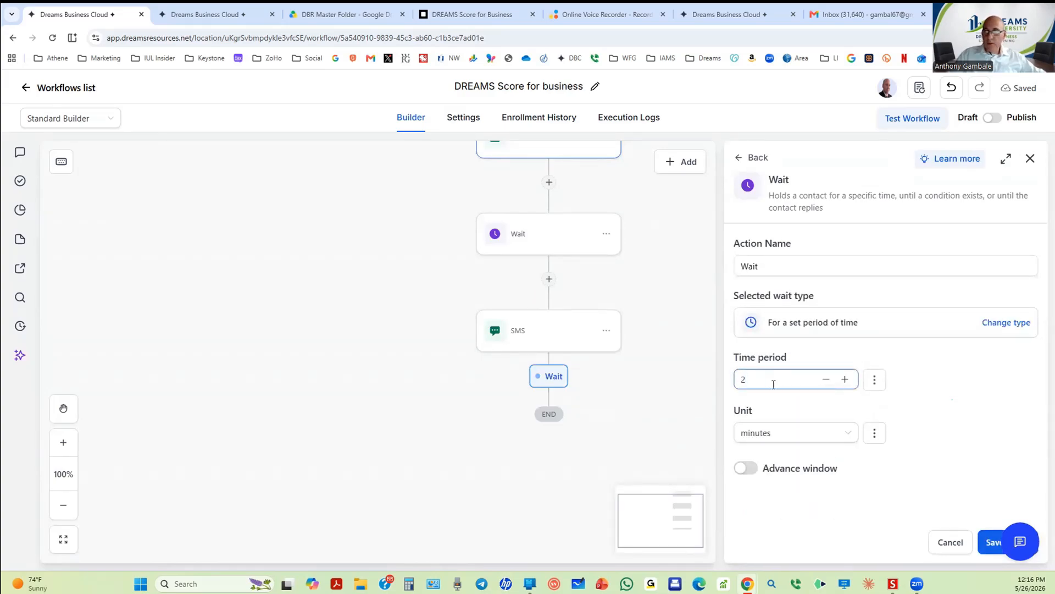
pyautogui.click(775, 434)
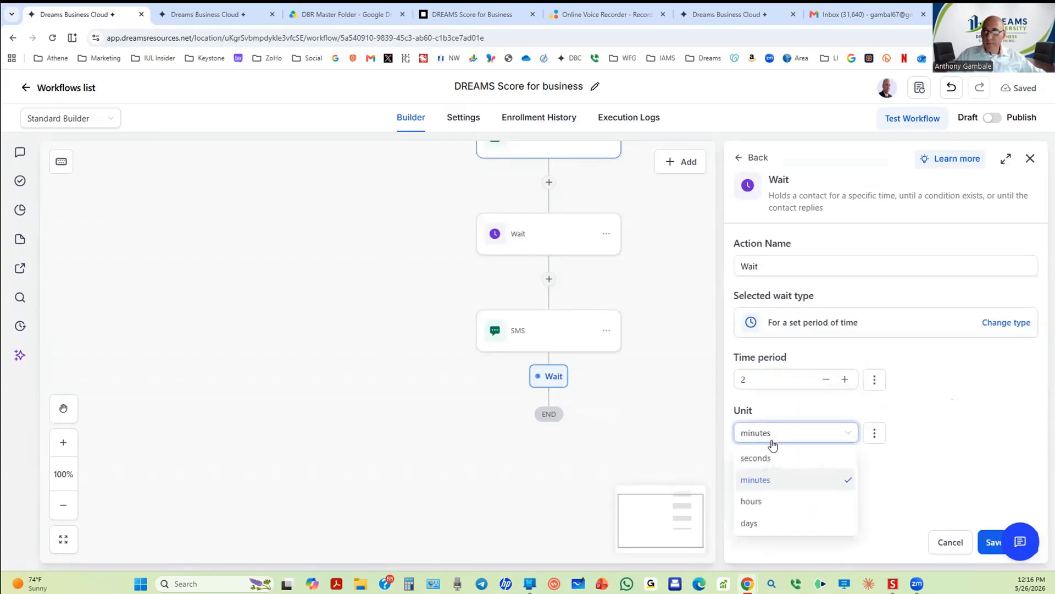
pyautogui.click(761, 524)
# Step: Enable the advance window with a 7:00 PM end time and save the 2-day Wait
pyautogui.click(745, 468)
pyautogui.scroll(-3, 798, 440)
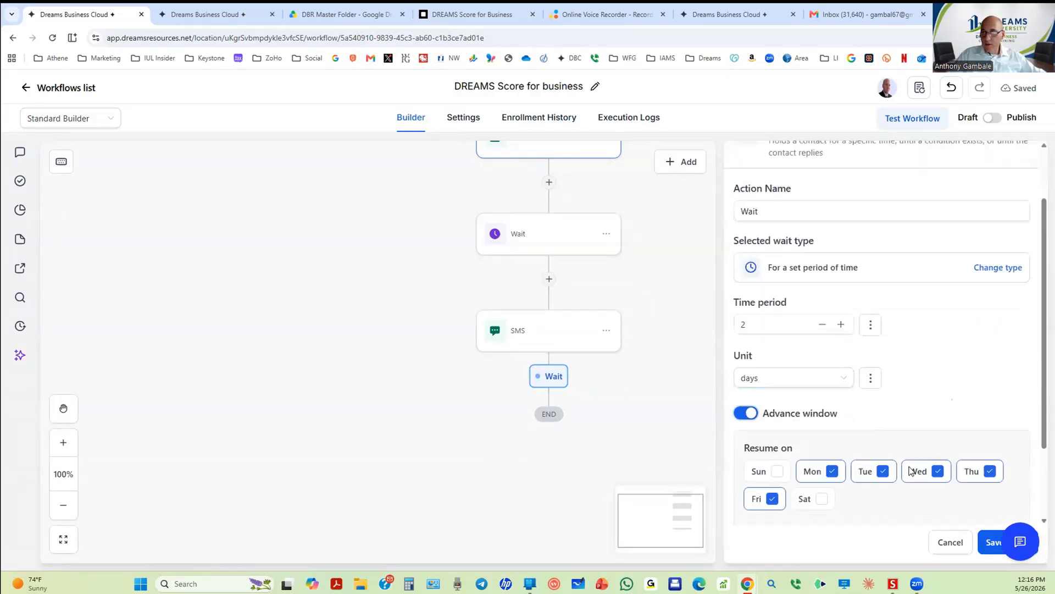
pyautogui.click(948, 435)
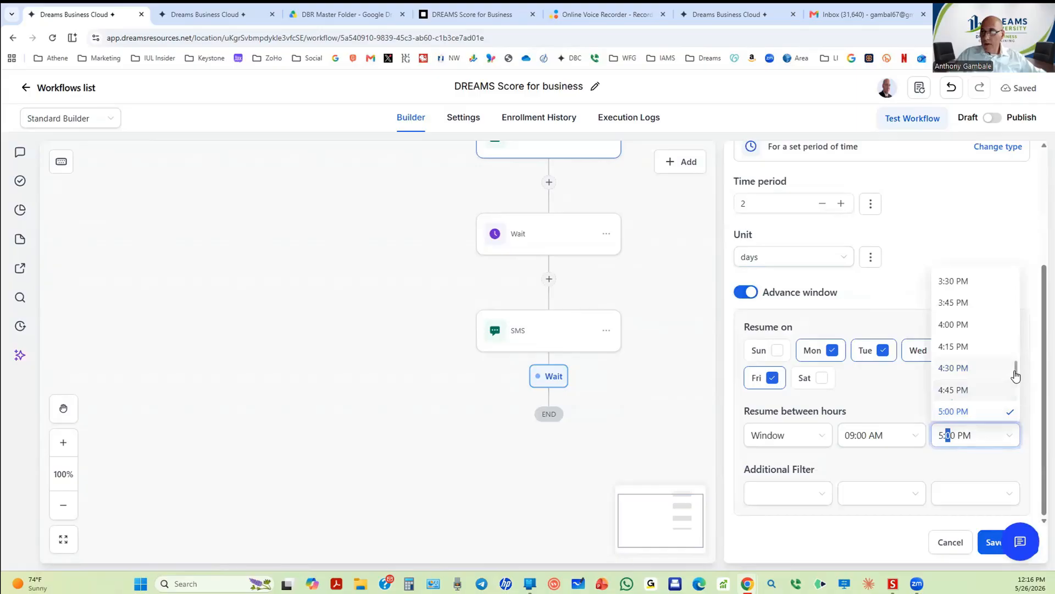
pyautogui.moveTo(1016, 375); pyautogui.dragTo(1017, 389)
pyautogui.click(957, 402)
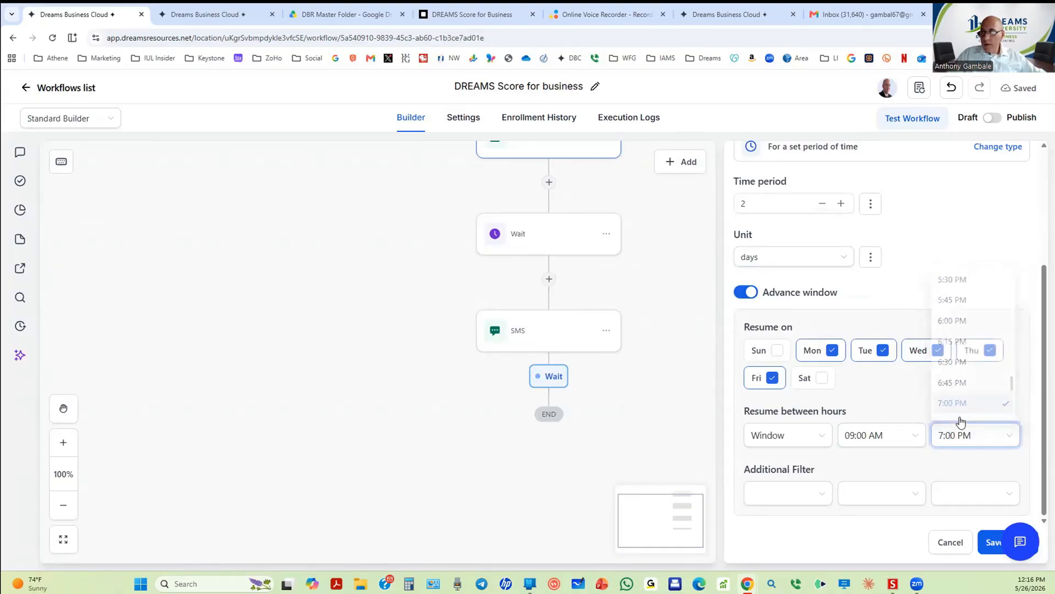
pyautogui.click(983, 536)
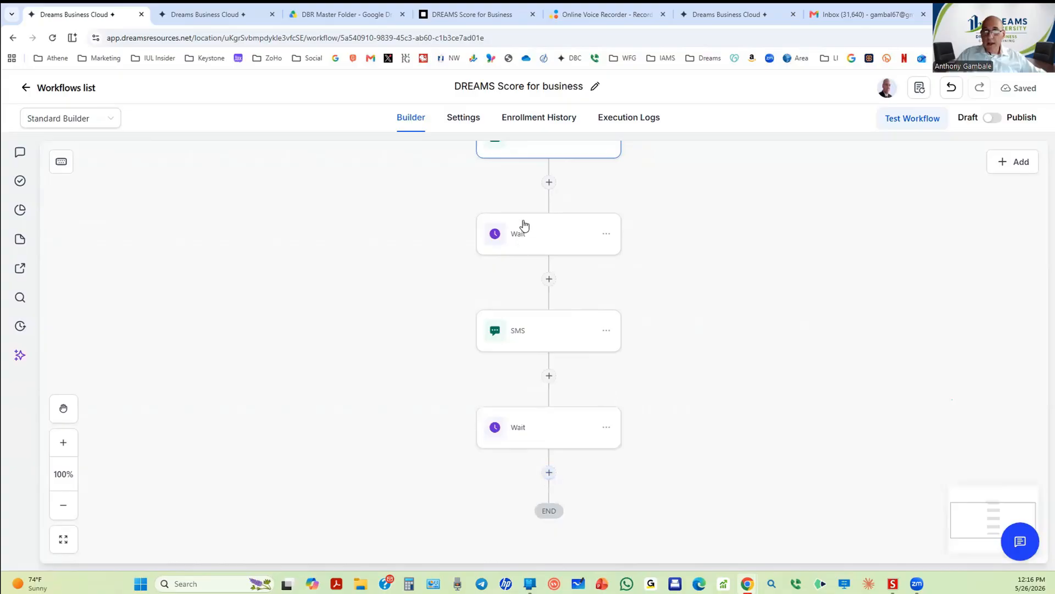
# Step: Add a Send Email step before END with the referring agent custom value as sender name
pyautogui.scroll(1, 532, 360)
pyautogui.scroll(-3, 534, 330)
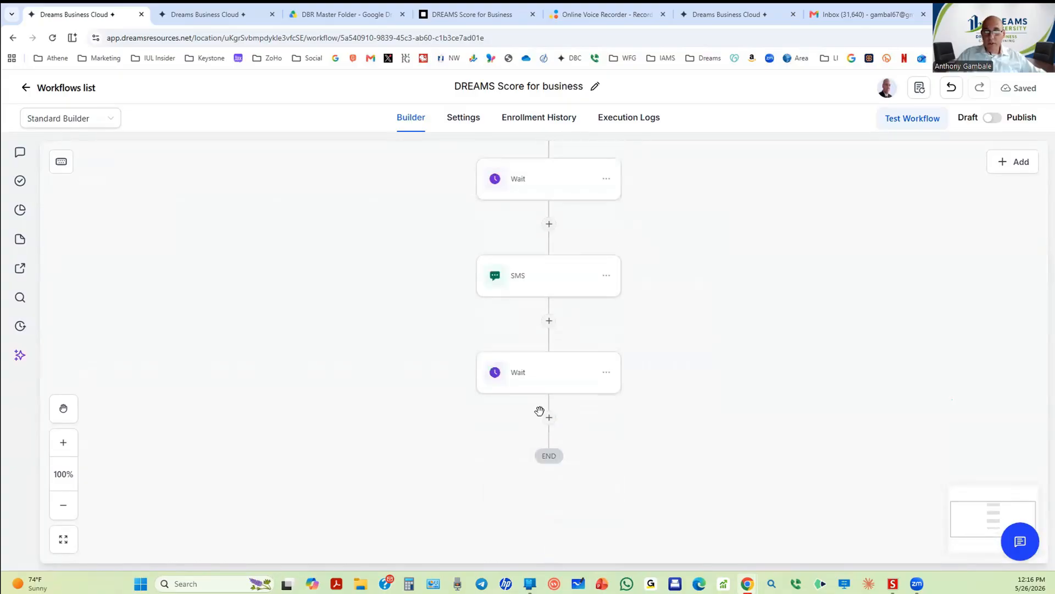
pyautogui.click(549, 364)
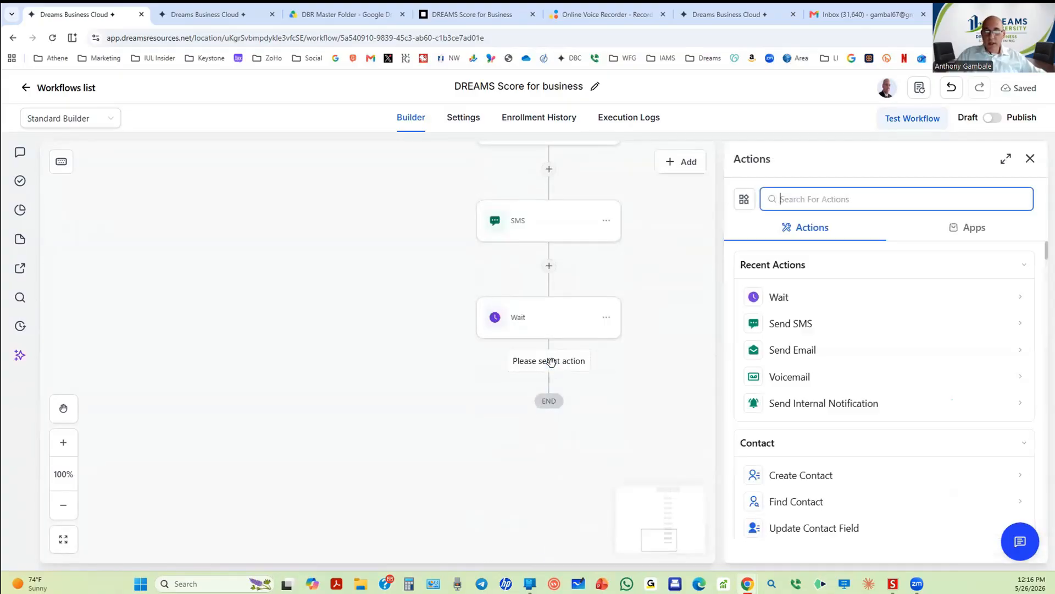
pyautogui.click(778, 352)
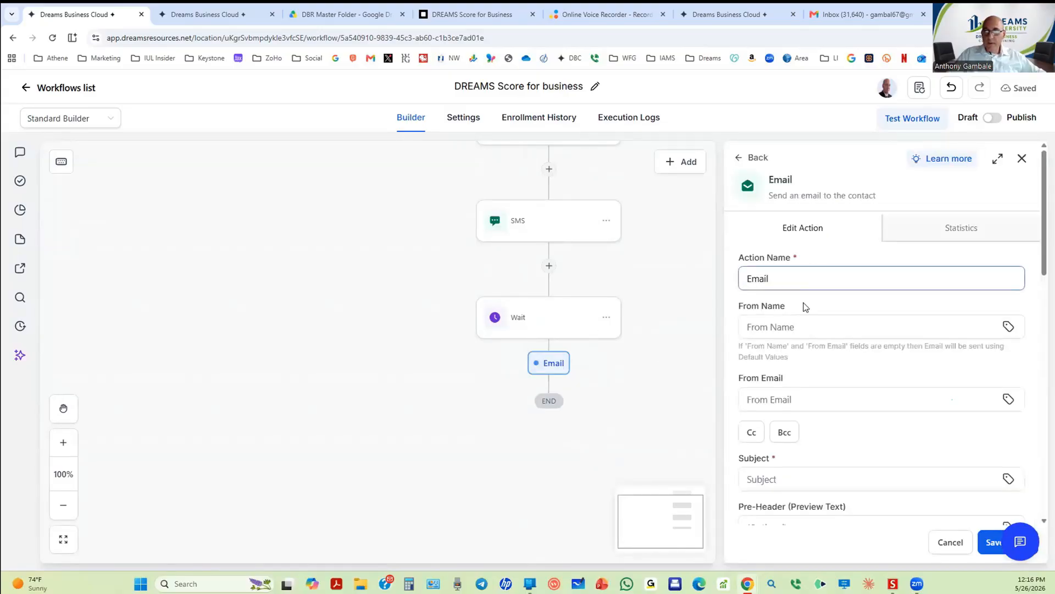
pyautogui.click(806, 327)
pyautogui.click(831, 355)
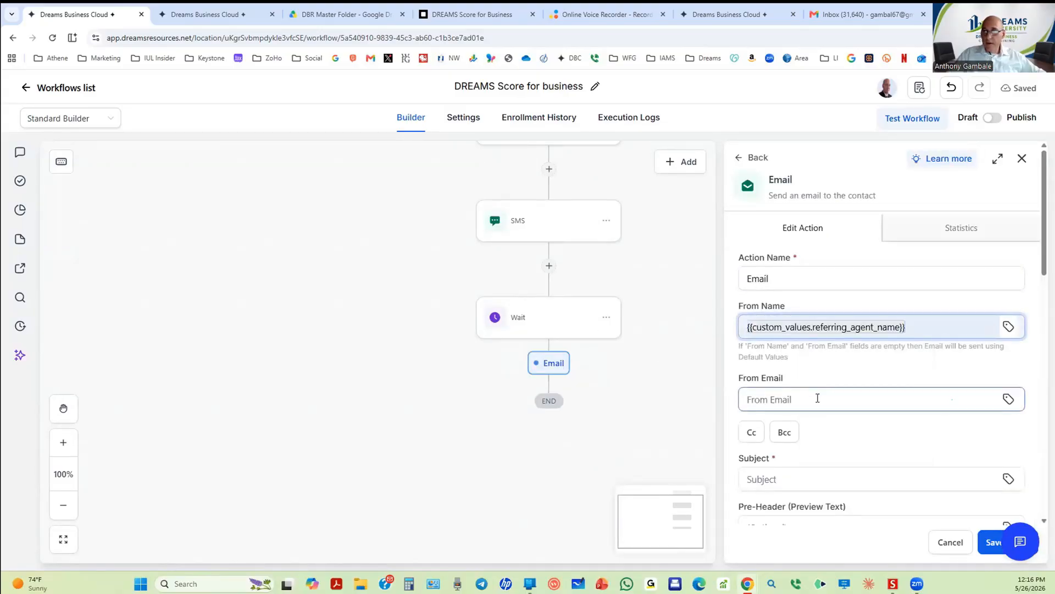
# Step: Set the sender email to the Agent Information automation email custom value
pyautogui.click(1008, 399)
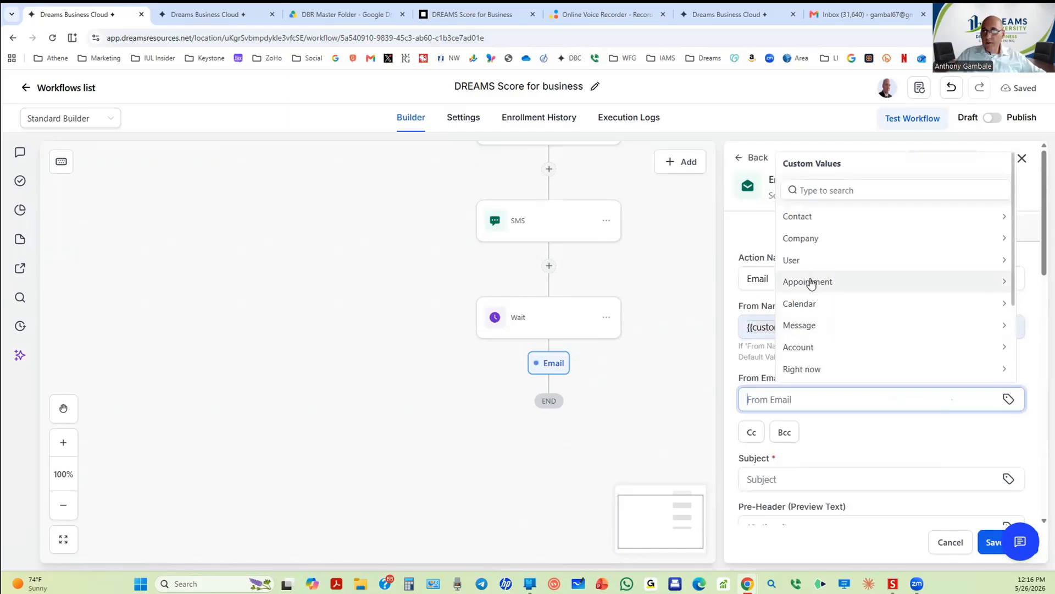
pyautogui.scroll(-3, 810, 303)
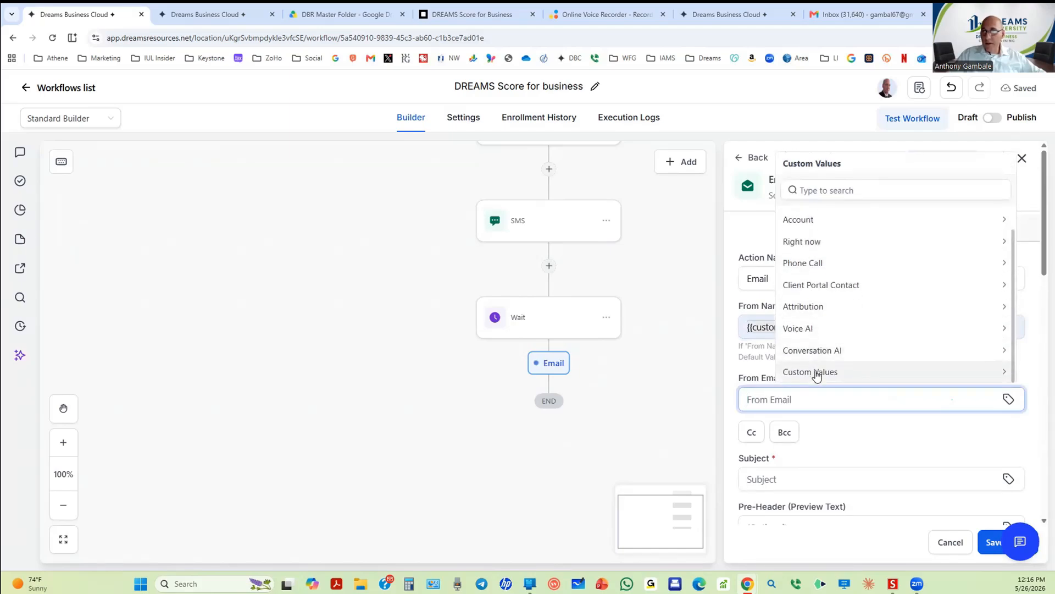
pyautogui.scroll(5, 818, 362)
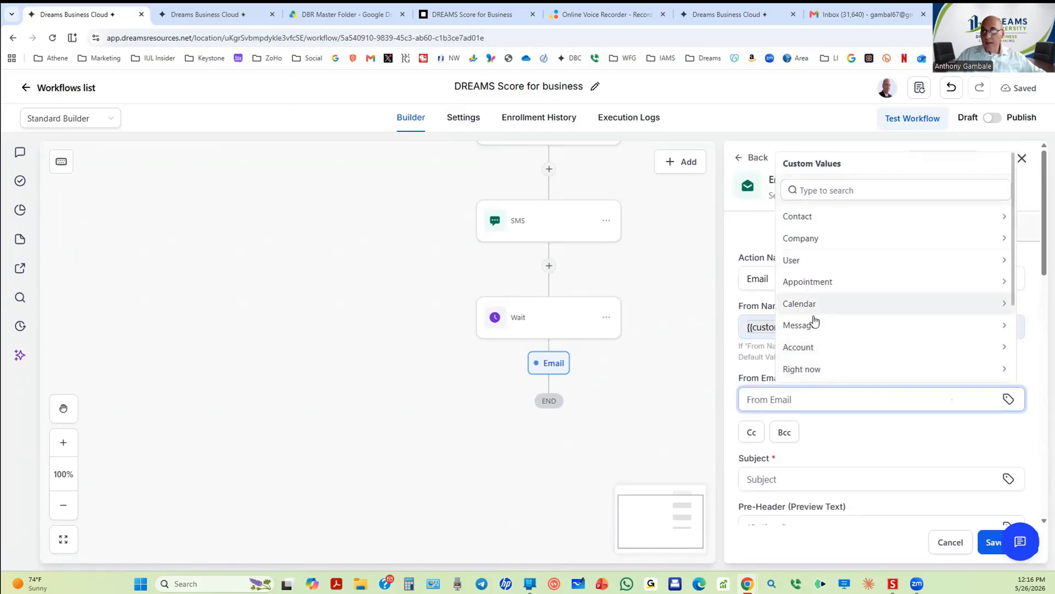
pyautogui.scroll(-3, 814, 330)
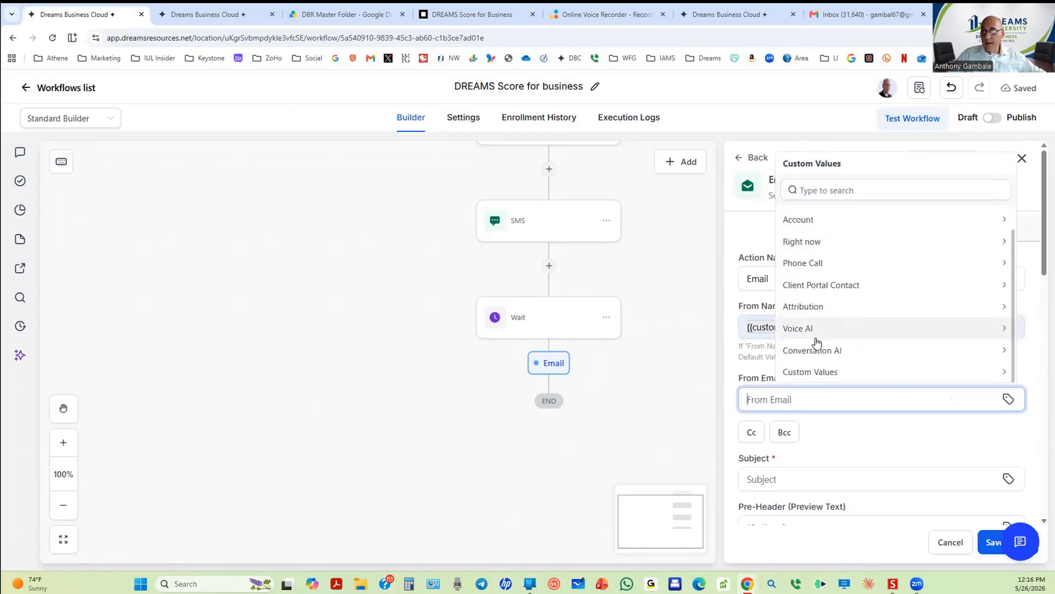
pyautogui.click(823, 373)
pyautogui.click(812, 304)
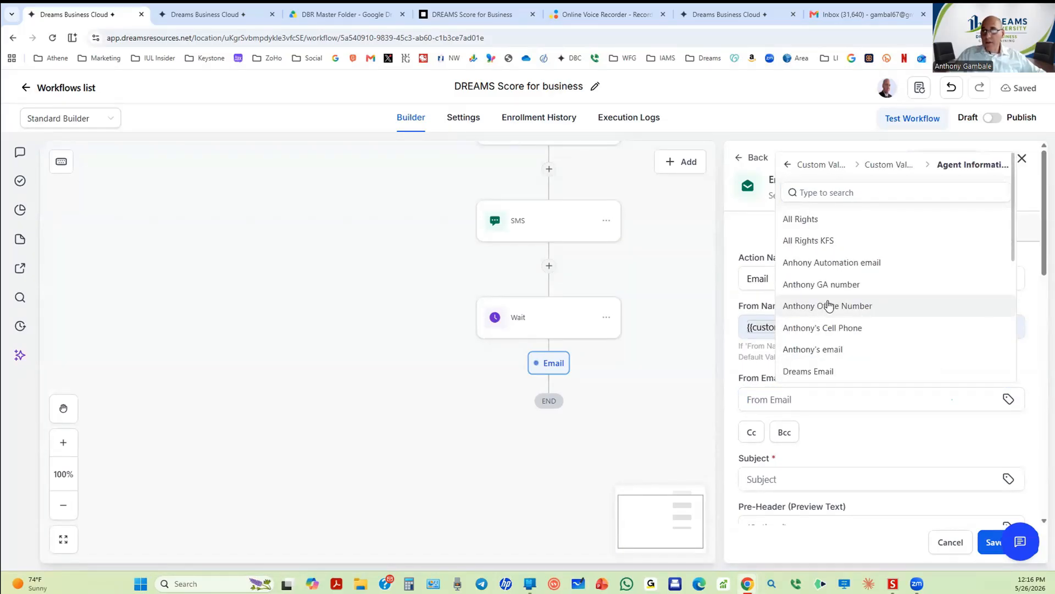
pyautogui.click(846, 265)
pyautogui.scroll(-2, 836, 379)
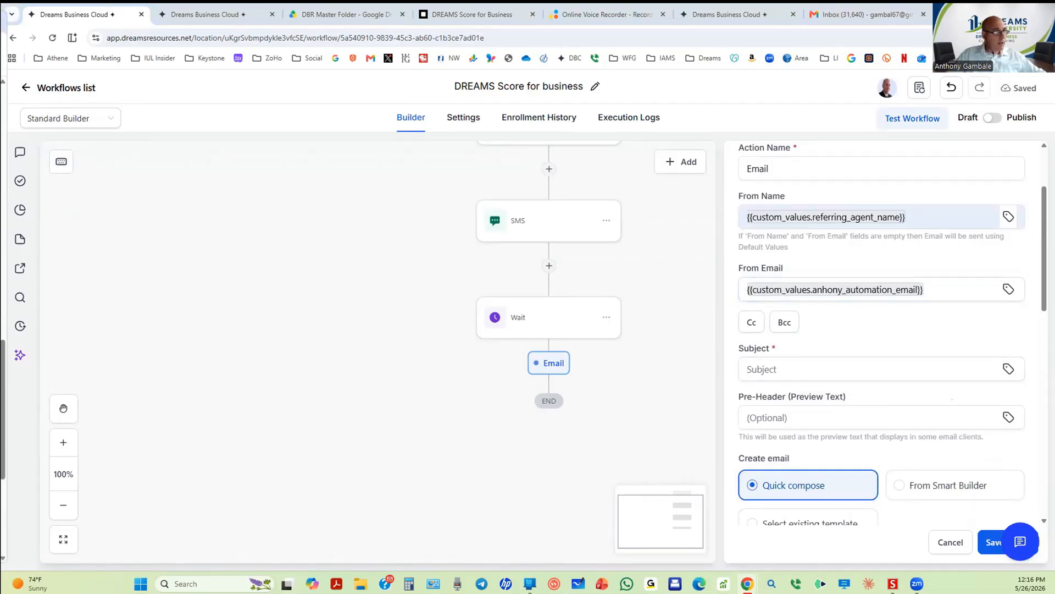
# Step: Paste the subject 'Could Your Business Be Missing Opportunities?'
pyautogui.click(794, 370)
pyautogui.write('Could Your Business Be Missing Opportunities?')
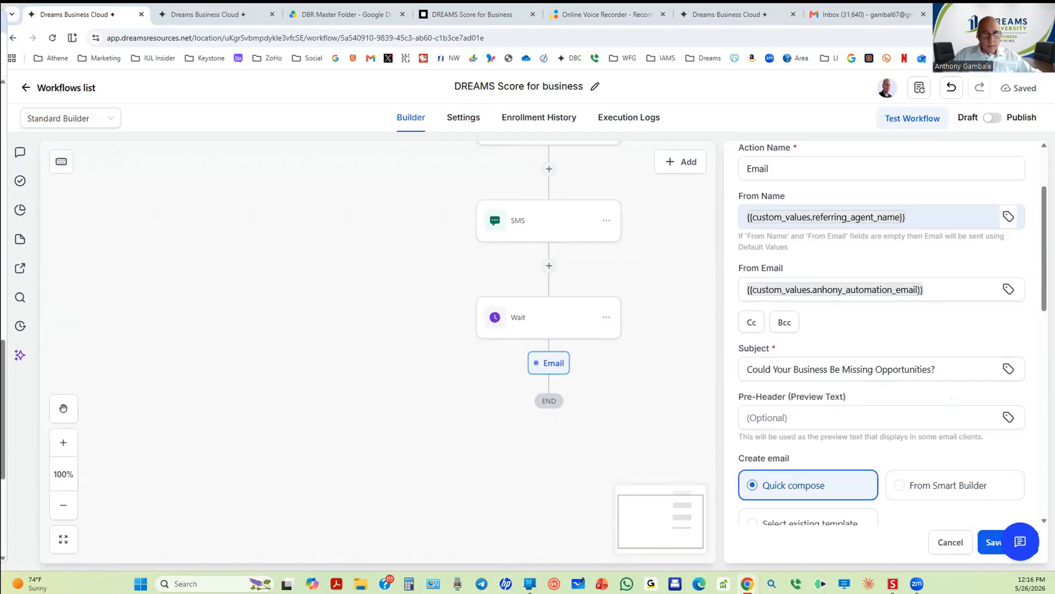
pyautogui.scroll(-1, 870, 405)
pyautogui.scroll(-2, 870, 405)
# Step: Paste the email body and closing conversation paragraph, adding a blank line after the greeting
pyautogui.click(830, 440)
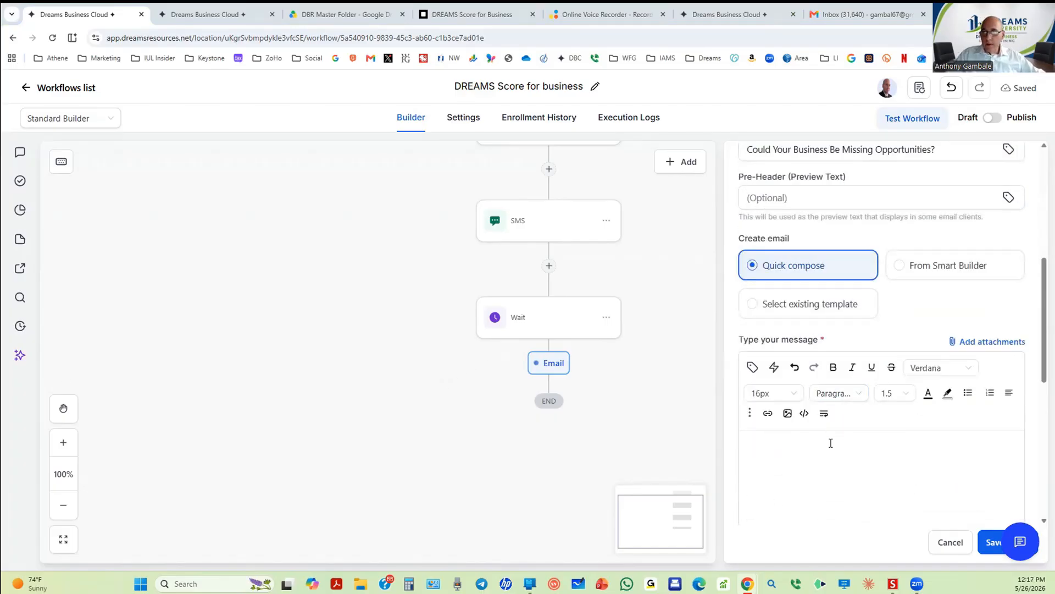
pyautogui.write('Hi {{contact.first_name}}, The Dream Score is not a sales presentation. It is a simple review designed to help determine where your business may have opportunities in areas like tax credits, payroll savings, group benefits, business protection, and financial strategies.')
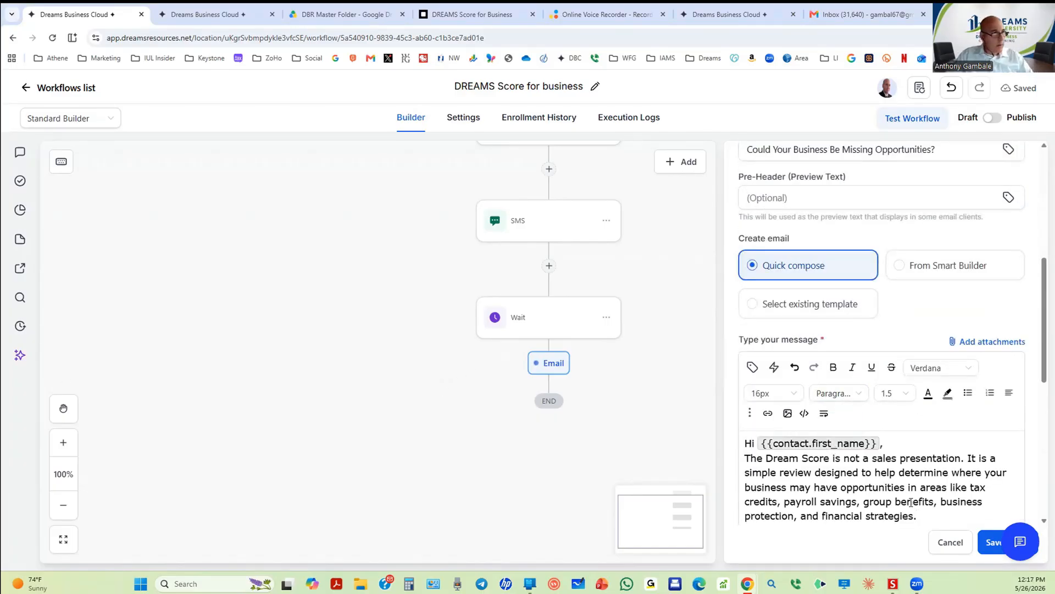
pyautogui.scroll(-1, 912, 502)
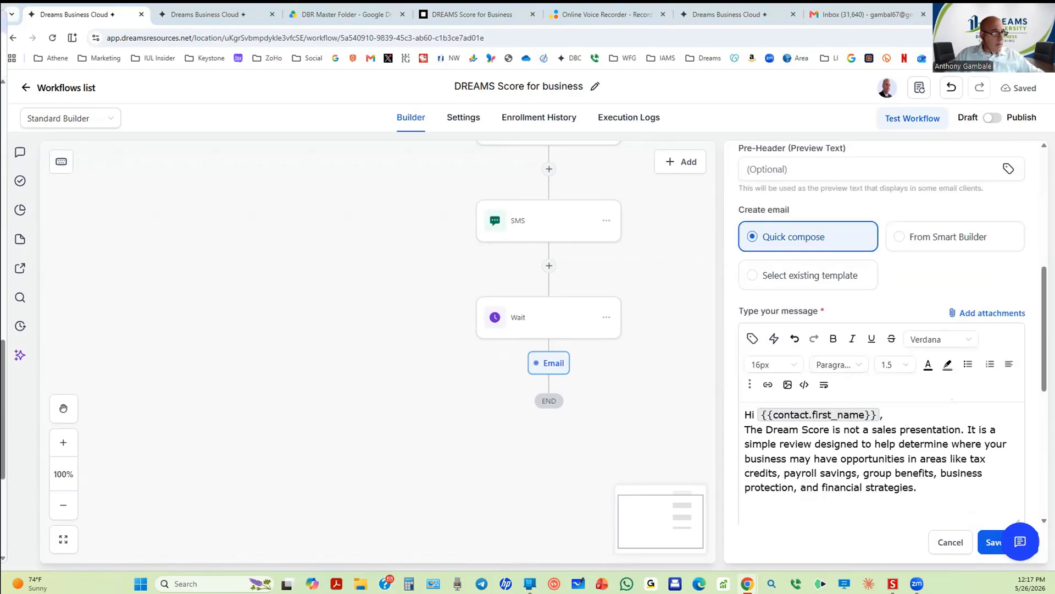
pyautogui.scroll(-2, 521, 466)
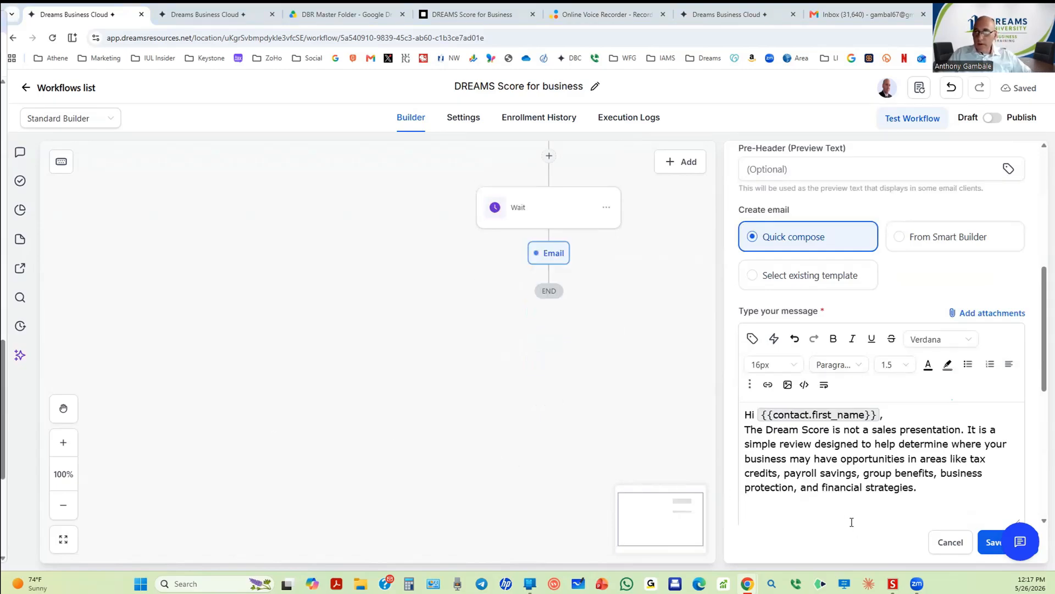
pyautogui.write('A short conversation may uncover areas worth exploring further.')
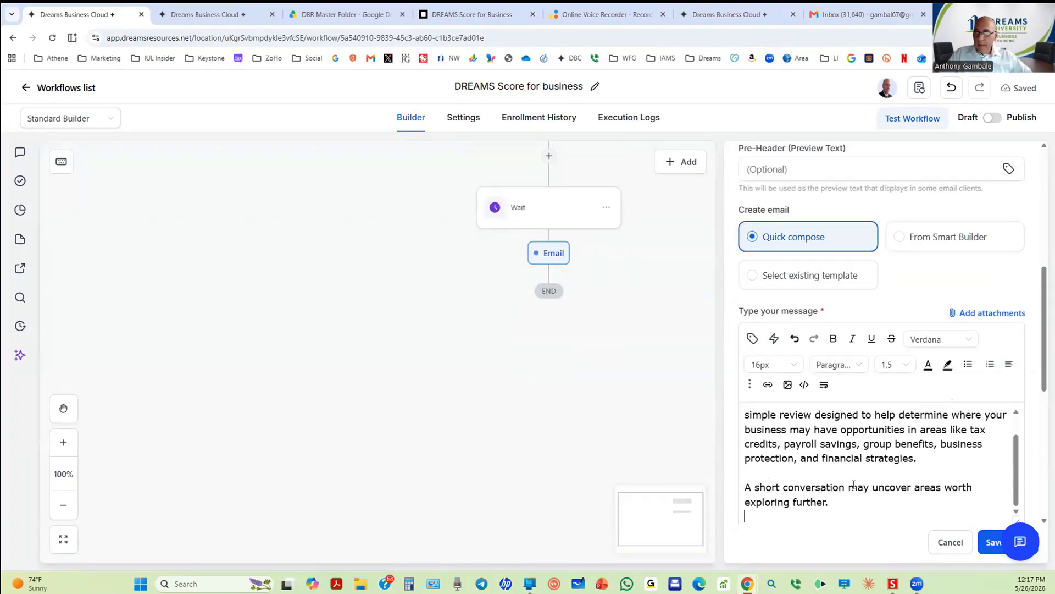
pyautogui.scroll(1, 863, 475)
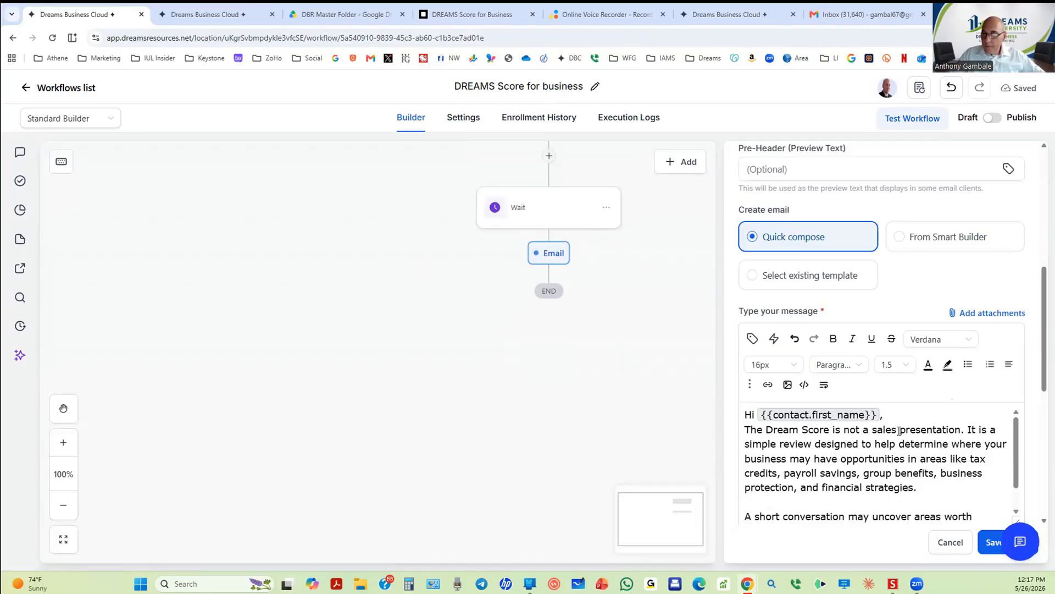
pyautogui.press('Return')
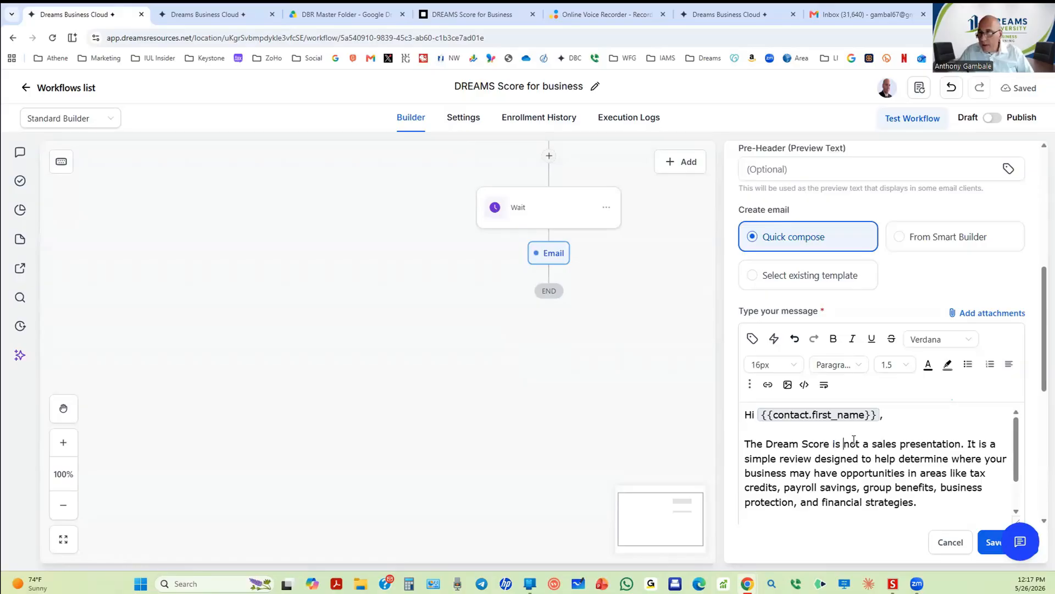
# Step: Bold 'not a sales presentation' and 'simple review', then save the email
pyautogui.moveTo(843, 444); pyautogui.dragTo(961, 437)
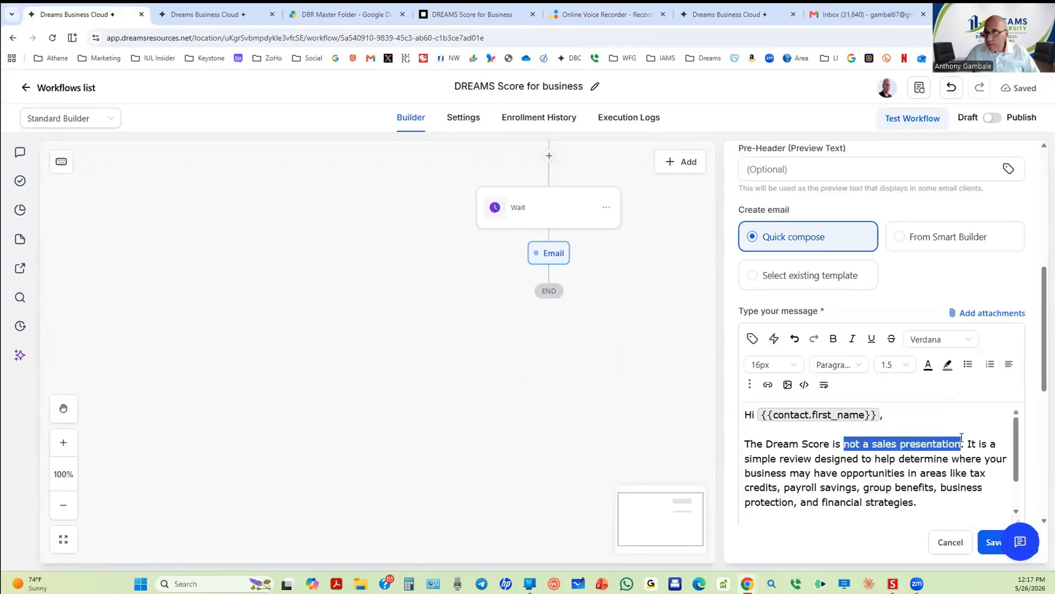
pyautogui.click(833, 338)
pyautogui.scroll(-1, 1017, 451)
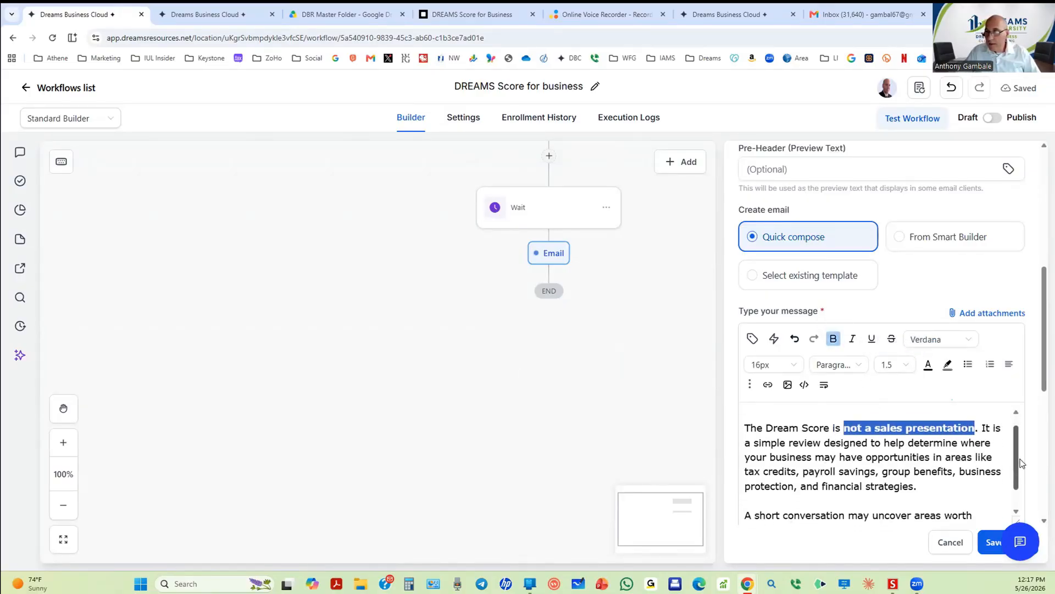
pyautogui.doubleClick(809, 440)
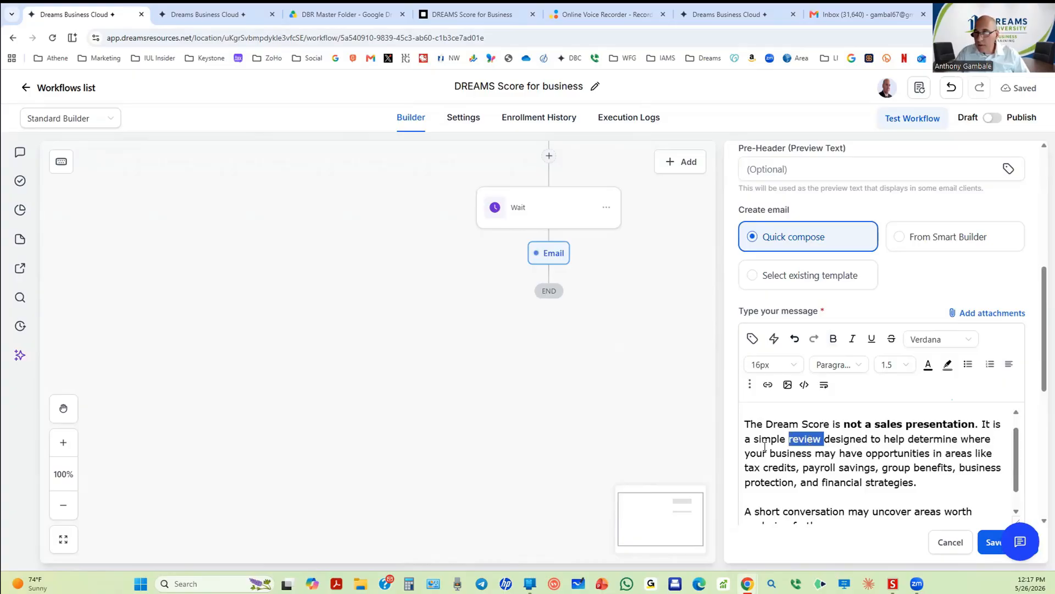
pyautogui.moveTo(754, 438); pyautogui.dragTo(822, 439)
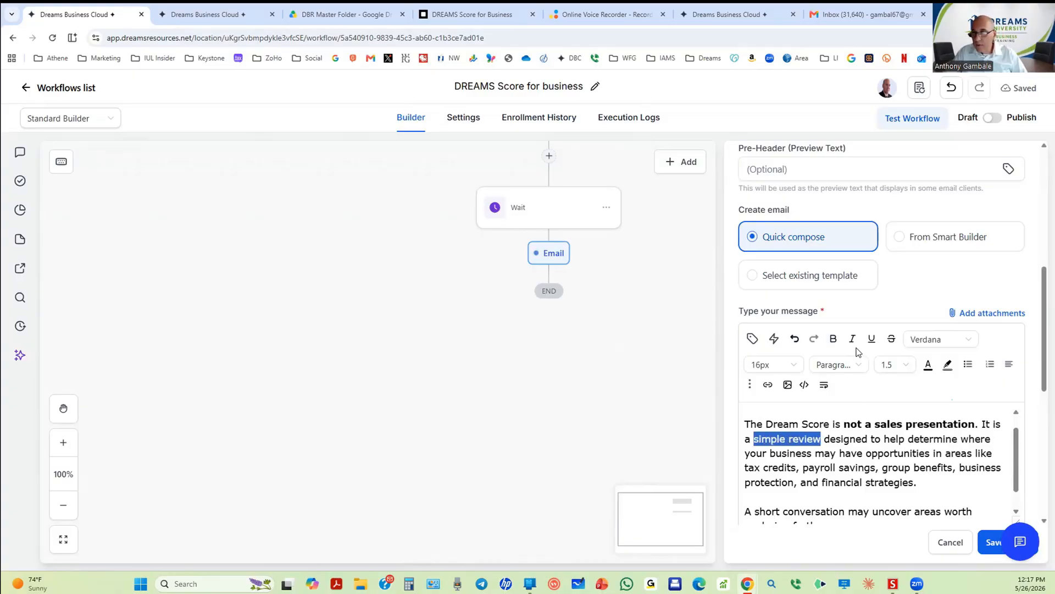
pyautogui.click(833, 338)
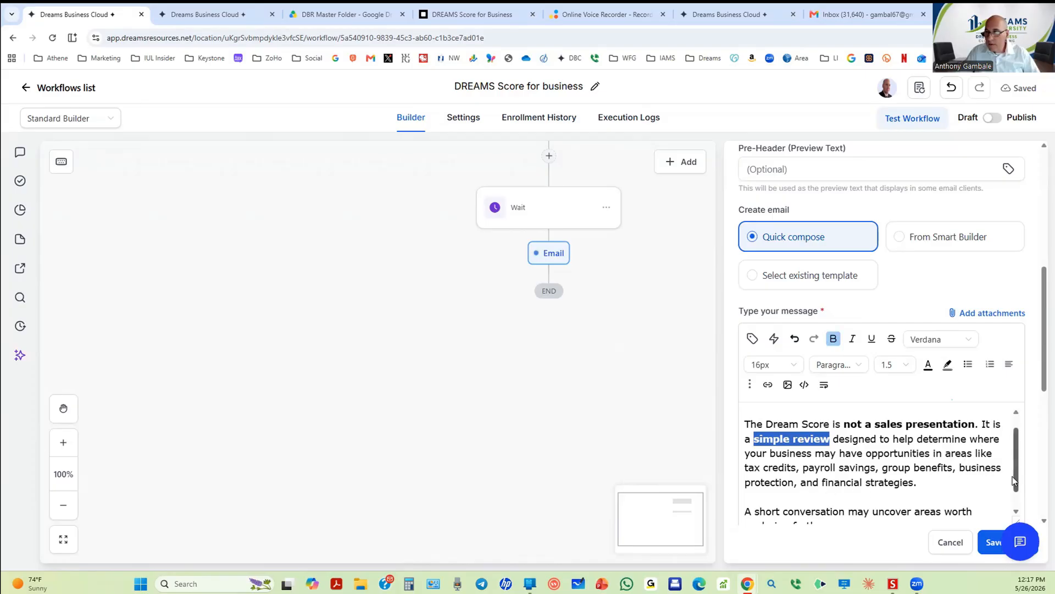
pyautogui.moveTo(1014, 481); pyautogui.dragTo(1014, 495)
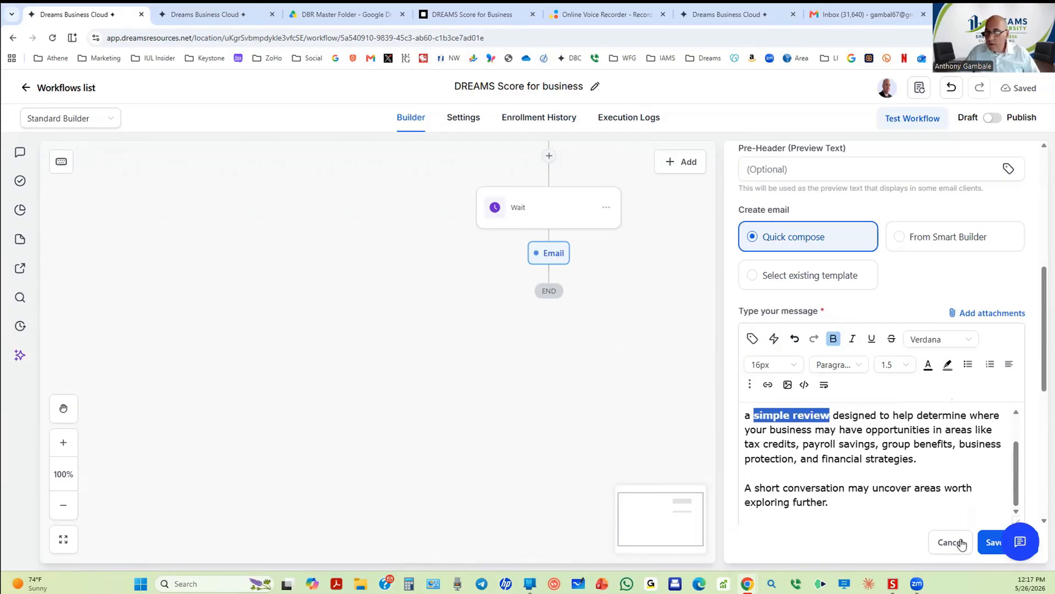
pyautogui.click(991, 541)
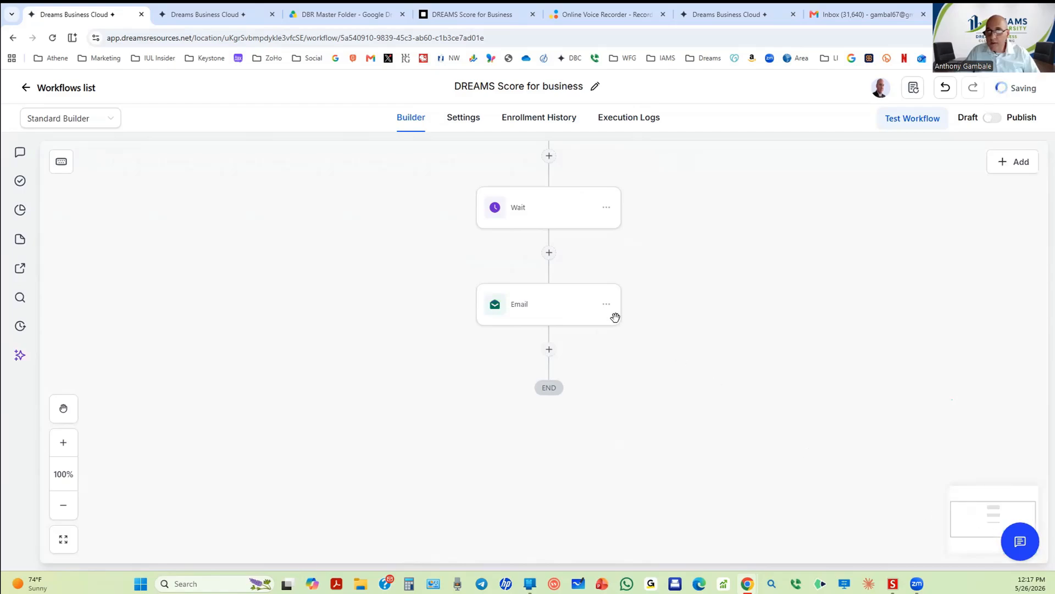
pyautogui.scroll(3, 530, 237)
# Step: Copy the scheduling link and Best Wishes sign-off from the earlier Email, then reopen the final Email
pyautogui.scroll(2, 529, 213)
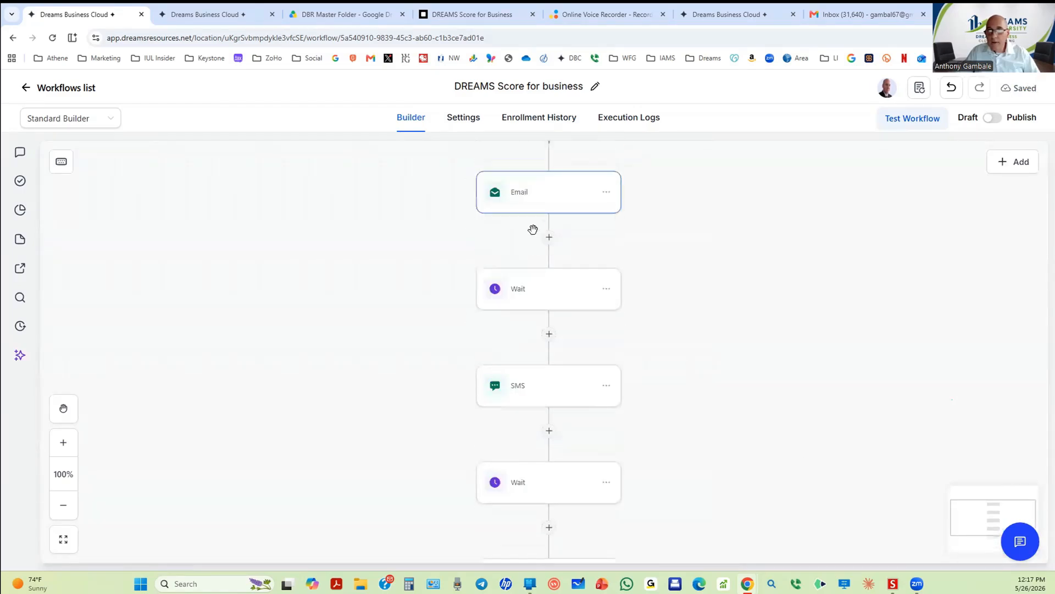
pyautogui.click(547, 195)
pyautogui.scroll(-9, 842, 384)
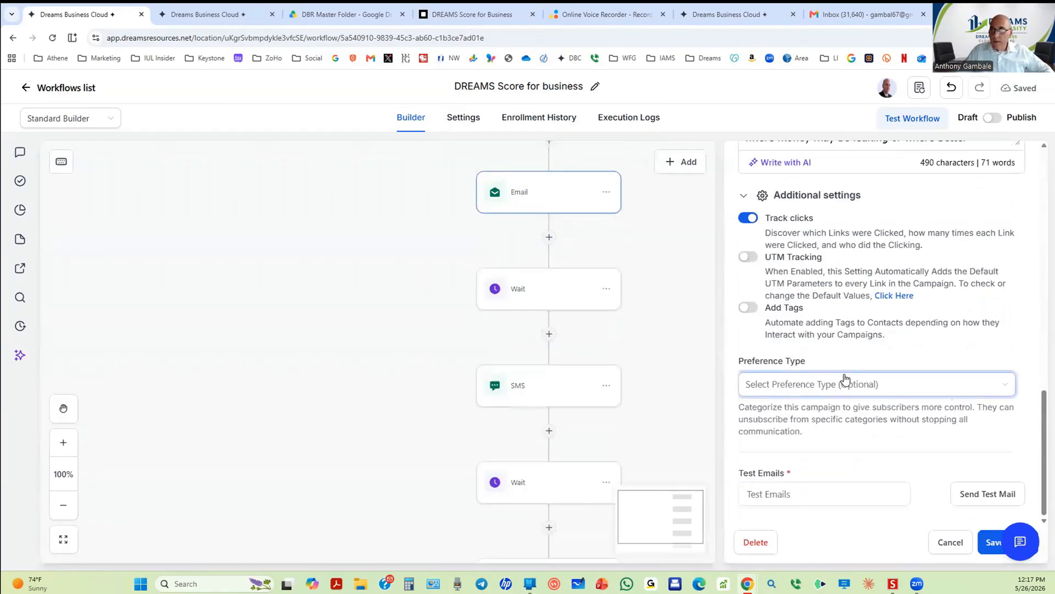
pyautogui.scroll(2, 814, 276)
pyautogui.scroll(-2, 814, 276)
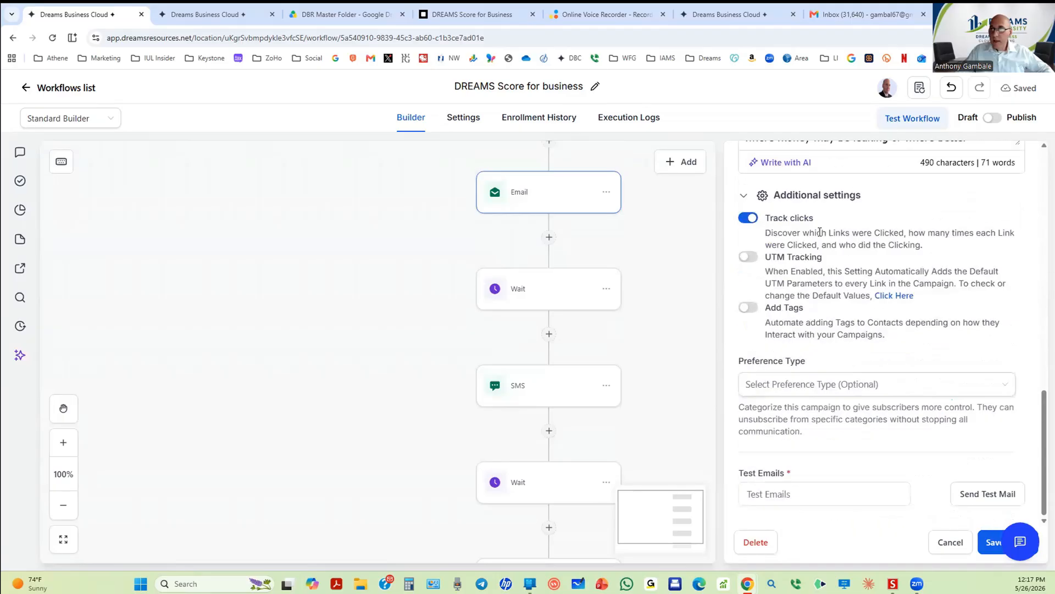
pyautogui.scroll(5, 817, 231)
pyautogui.moveTo(1016, 401); pyautogui.dragTo(1017, 454)
pyautogui.click(994, 469)
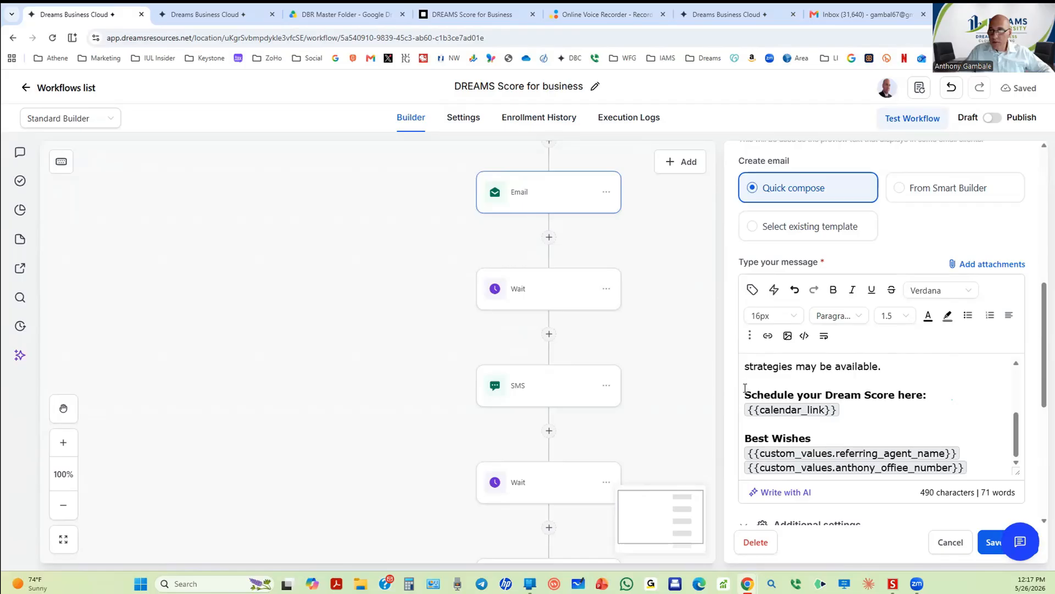
pyautogui.moveTo(752, 392); pyautogui.dragTo(967, 468)
pyautogui.hotkey('ctrl', 'c')
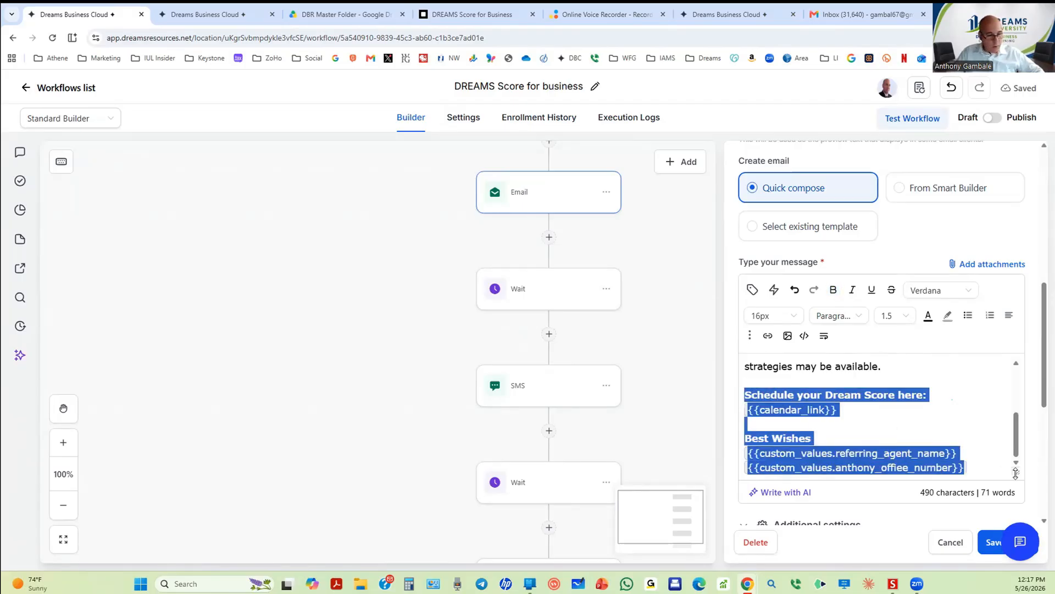
pyautogui.click(983, 536)
pyautogui.scroll(-3, 534, 440)
pyautogui.click(541, 424)
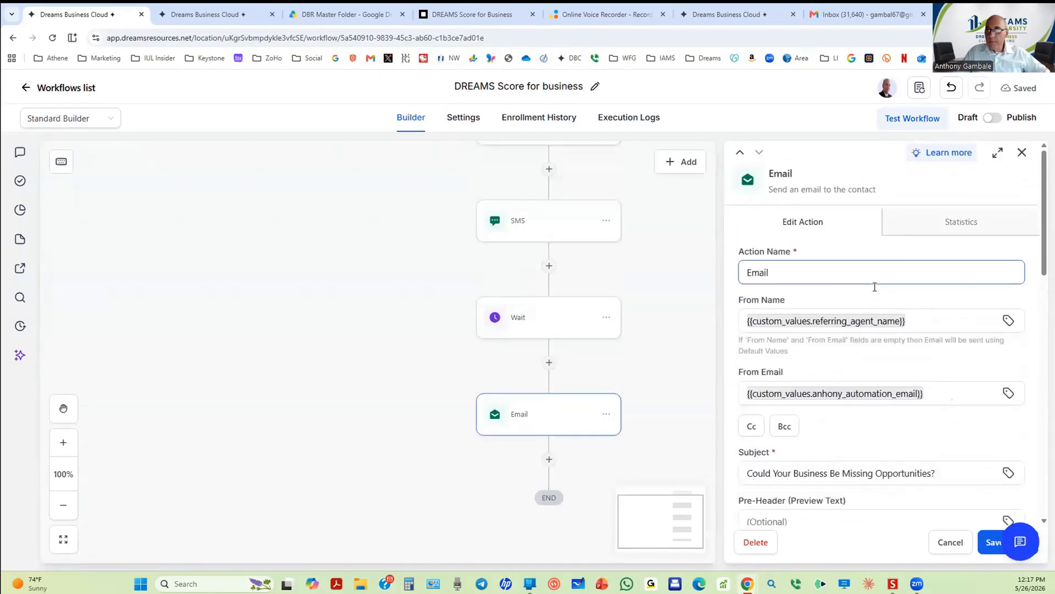
# Step: Append the scheduling link and Best Wishes sign-off on a new line, enable Track clicks, and save
pyautogui.scroll(-10, 871, 305)
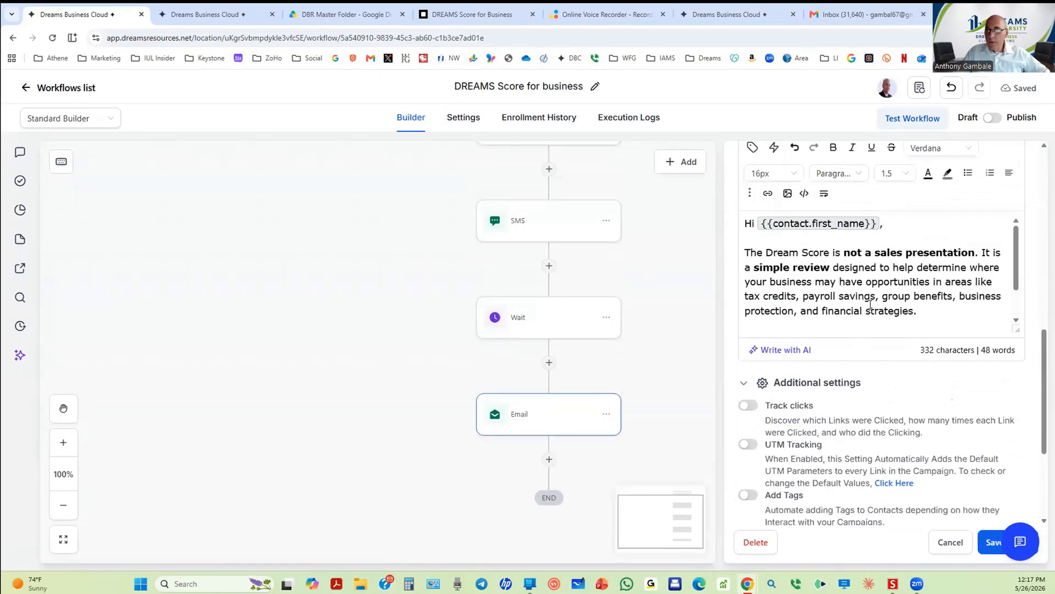
pyautogui.click(932, 312)
pyautogui.press('Return')
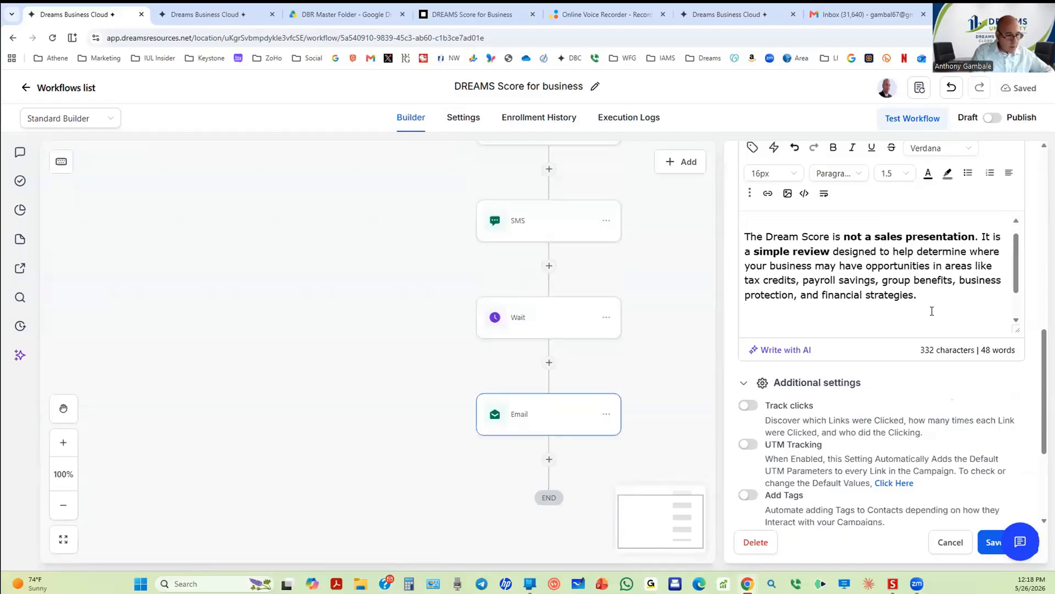
pyautogui.hotkey('ctrl', 'v')
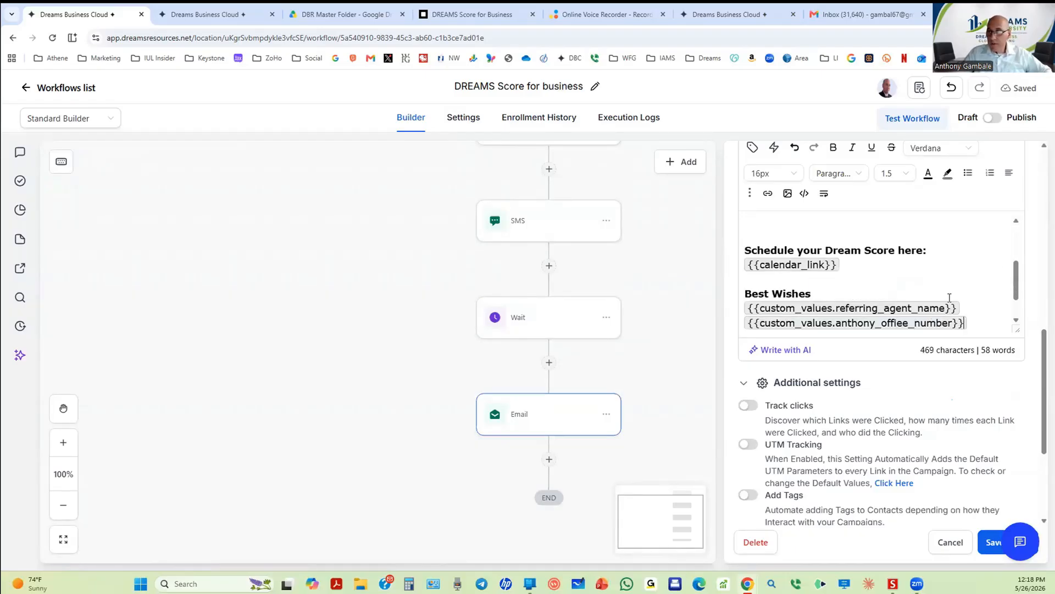
pyautogui.click(751, 408)
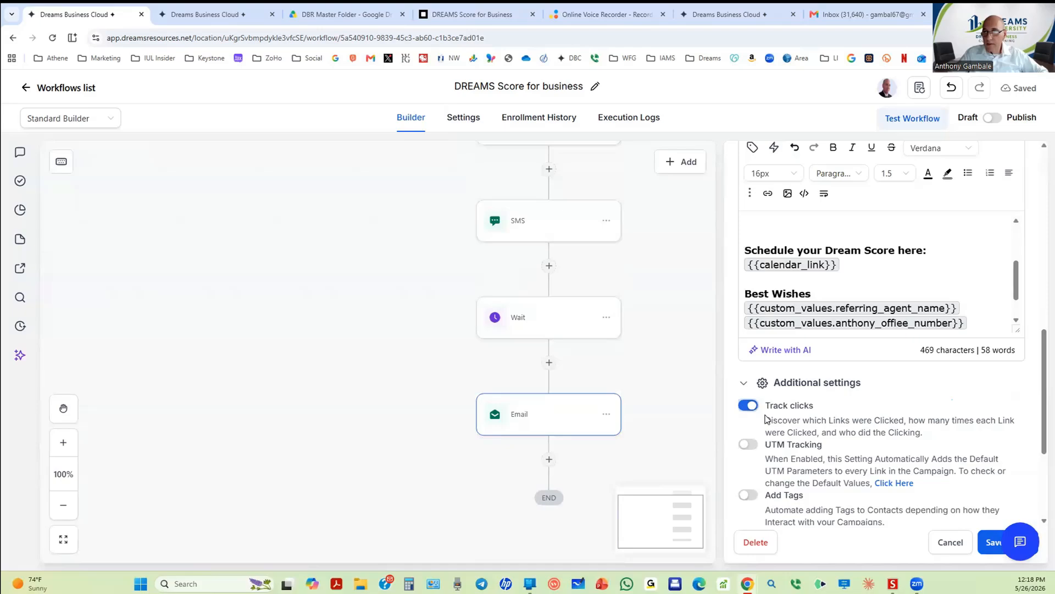
pyautogui.click(979, 541)
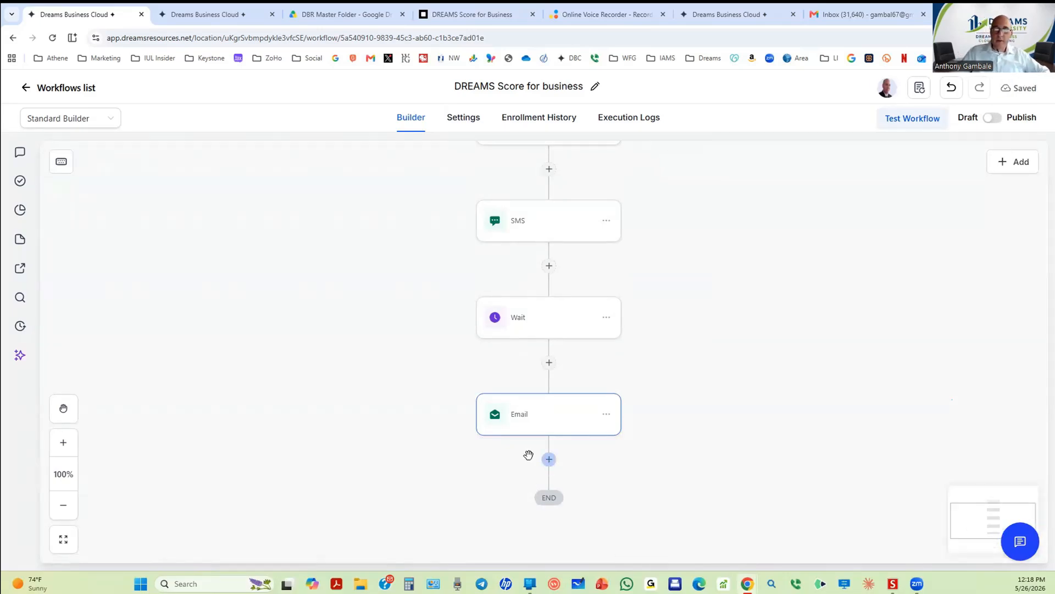
# Step: Add and save a 2-minute Wait after the final Email, resuming Mon–Fri until 7:00 PM
pyautogui.click(550, 461)
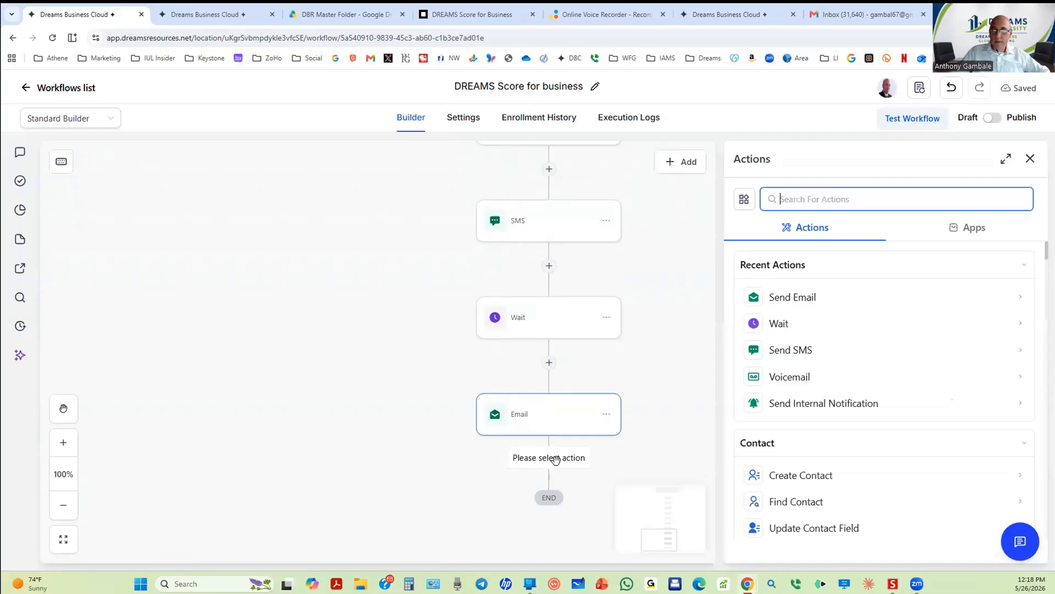
pyautogui.click(790, 328)
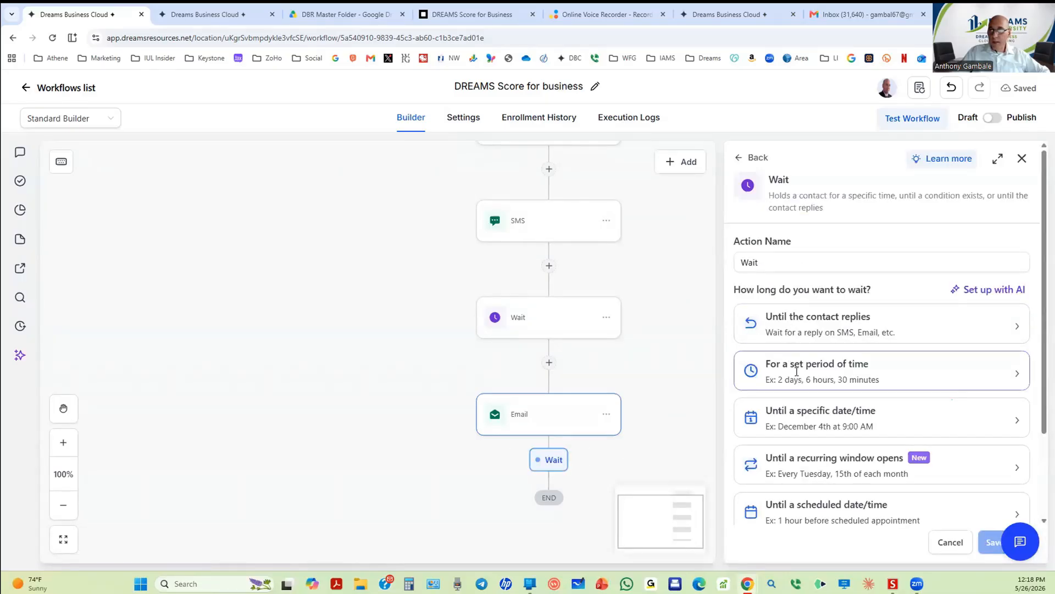
pyautogui.click(797, 371)
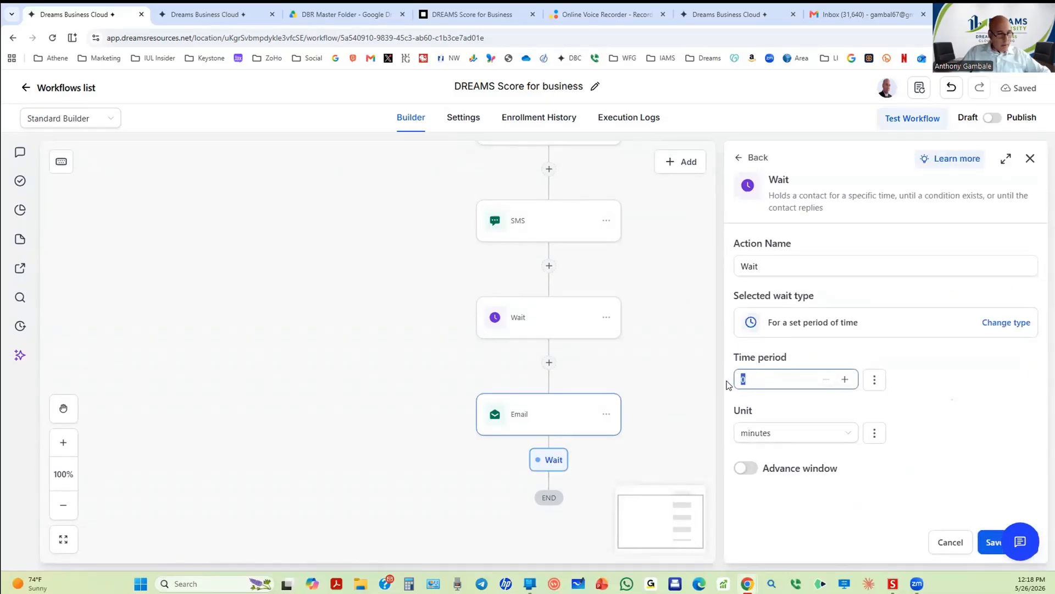
pyautogui.click(747, 468)
pyautogui.scroll(-3, 798, 468)
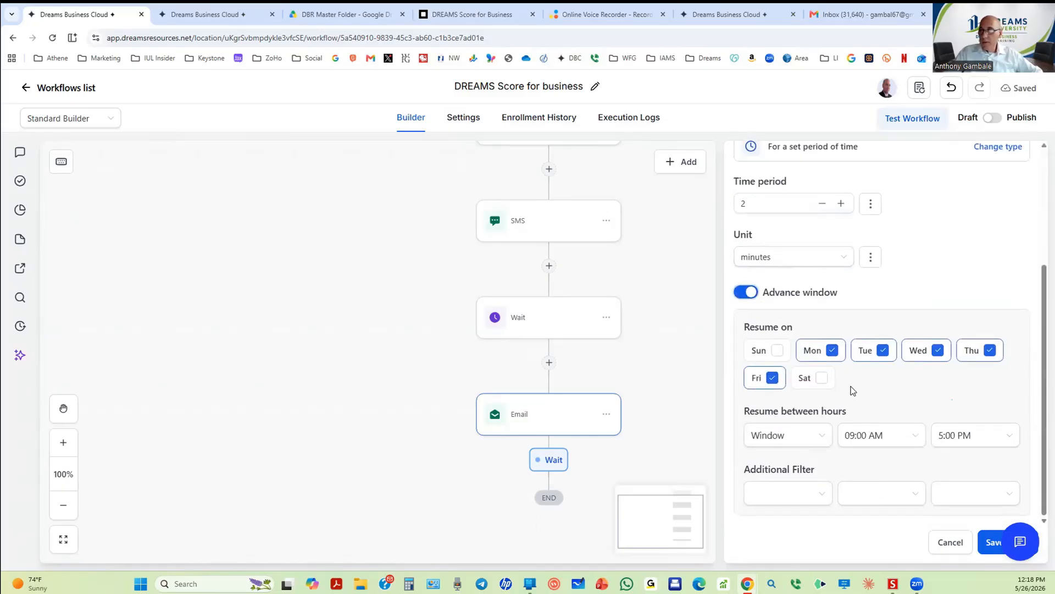
pyautogui.click(962, 435)
pyautogui.moveTo(1016, 369); pyautogui.dragTo(978, 372)
pyautogui.click(970, 366)
pyautogui.click(984, 533)
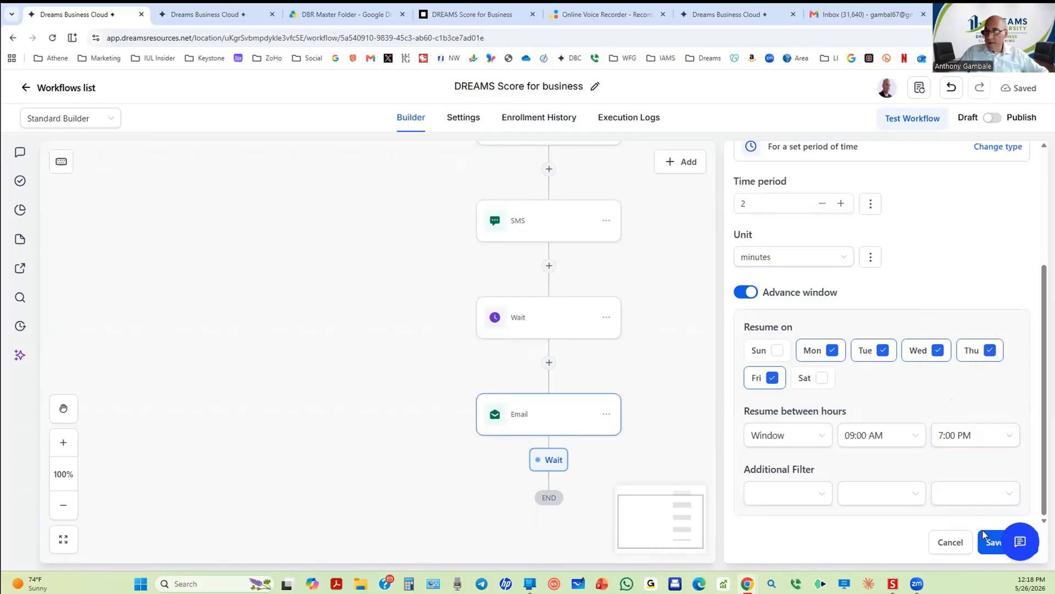
pyautogui.scroll(-2, 570, 488)
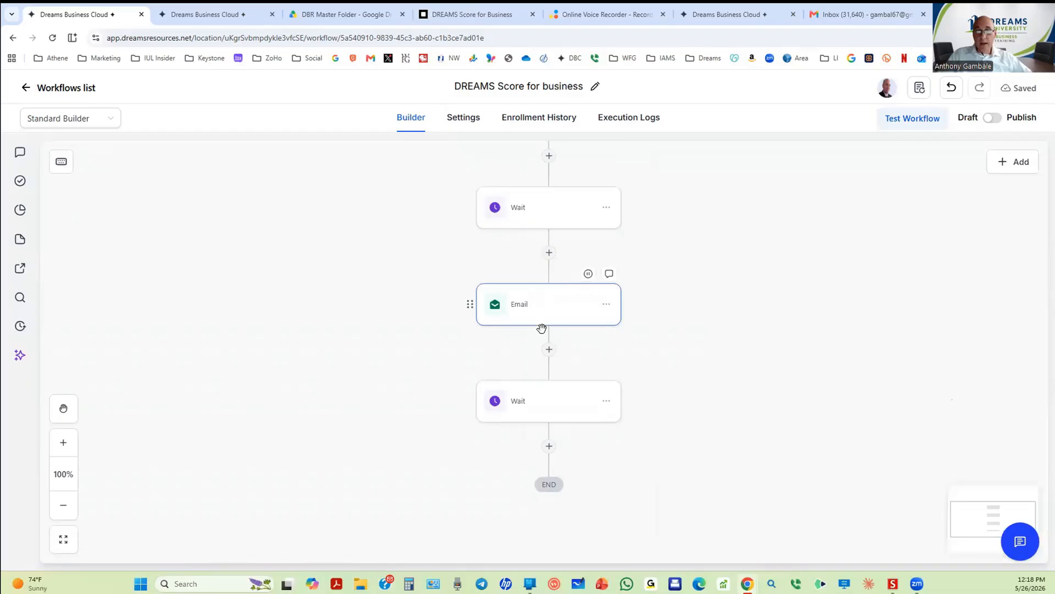
# Step: Add a Voicemail action after the newest Wait
pyautogui.click(549, 447)
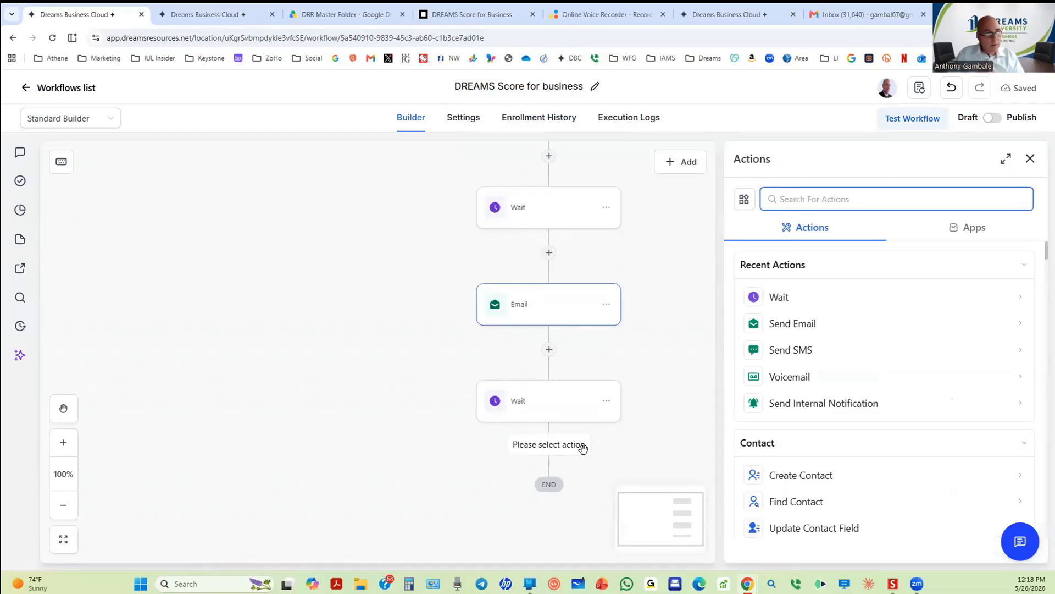
pyautogui.click(795, 383)
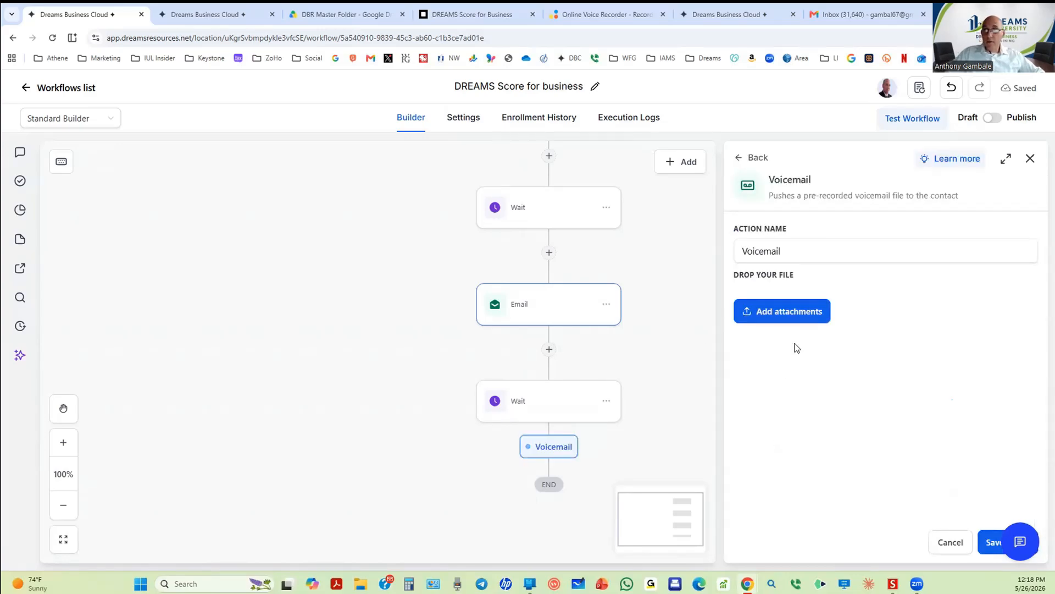
# Step: Discard the previous take in Online Voice Recorder and record a new voice message
pyautogui.click(584, 16)
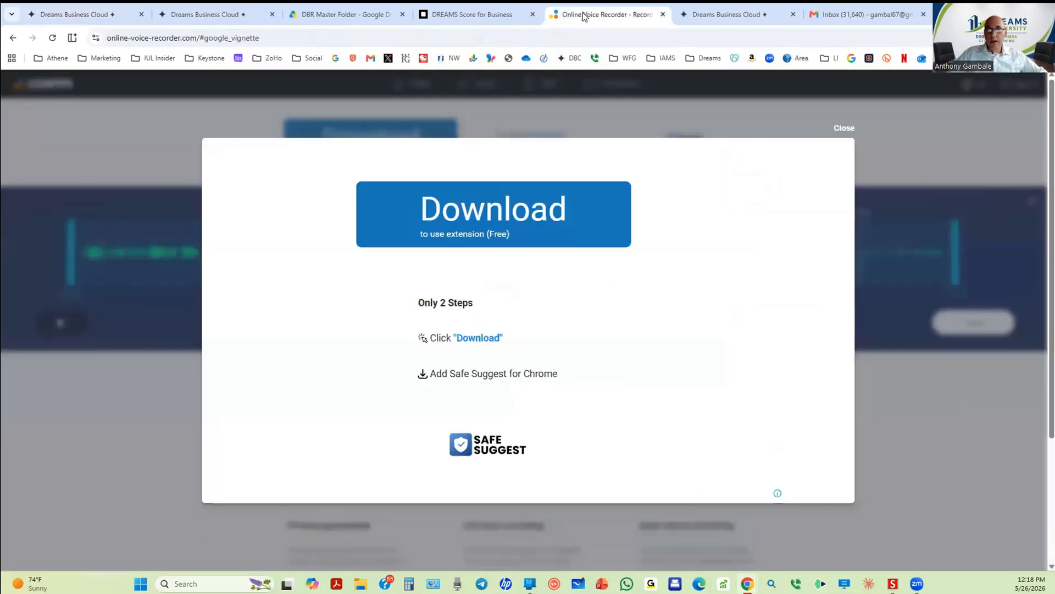
pyautogui.click(847, 130)
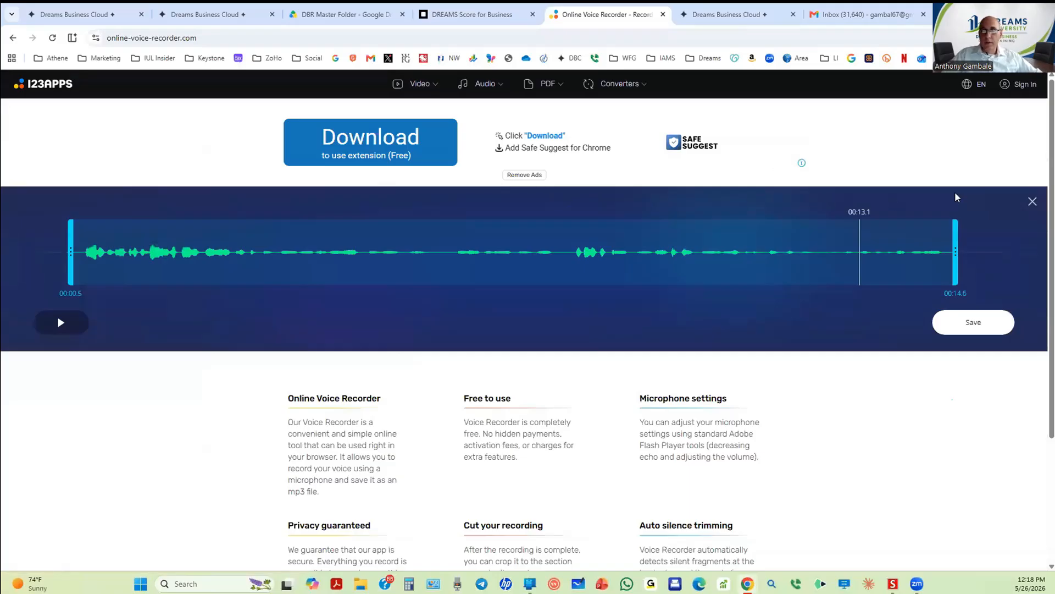
pyautogui.click(1033, 203)
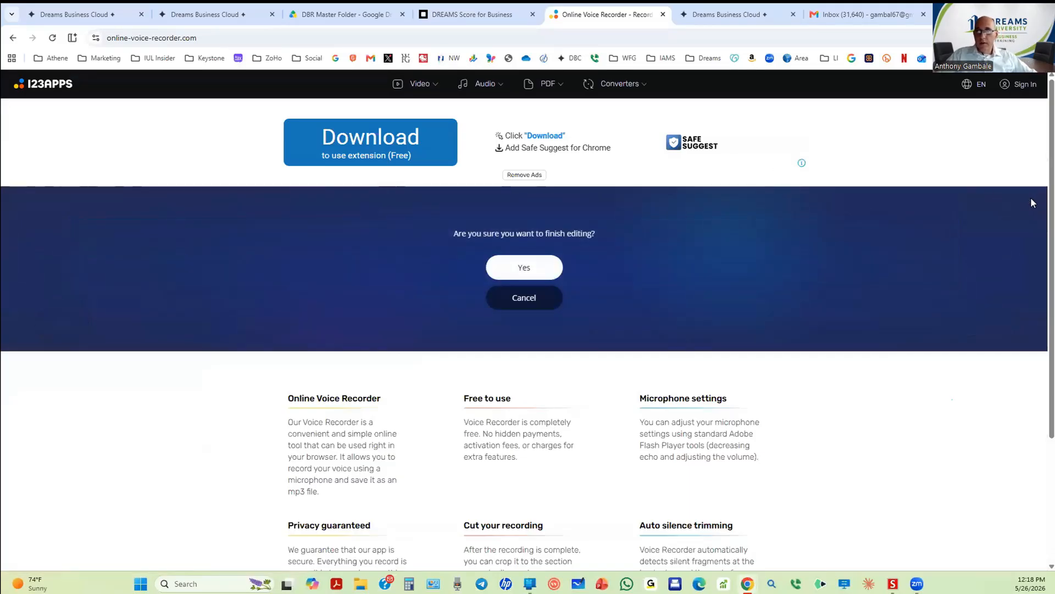
pyautogui.click(525, 270)
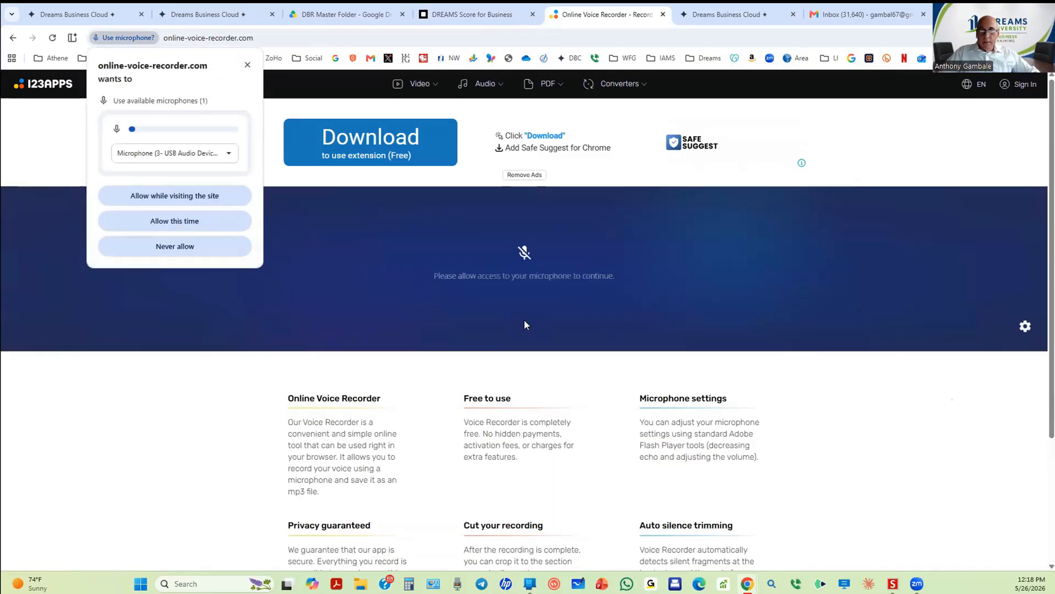
pyautogui.click(207, 223)
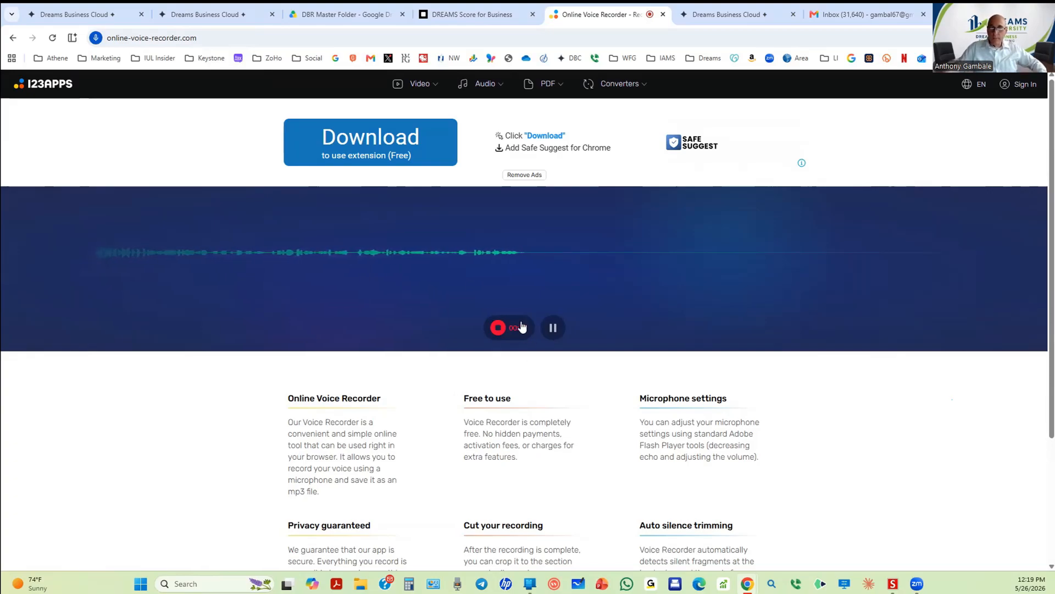
pyautogui.click(518, 326)
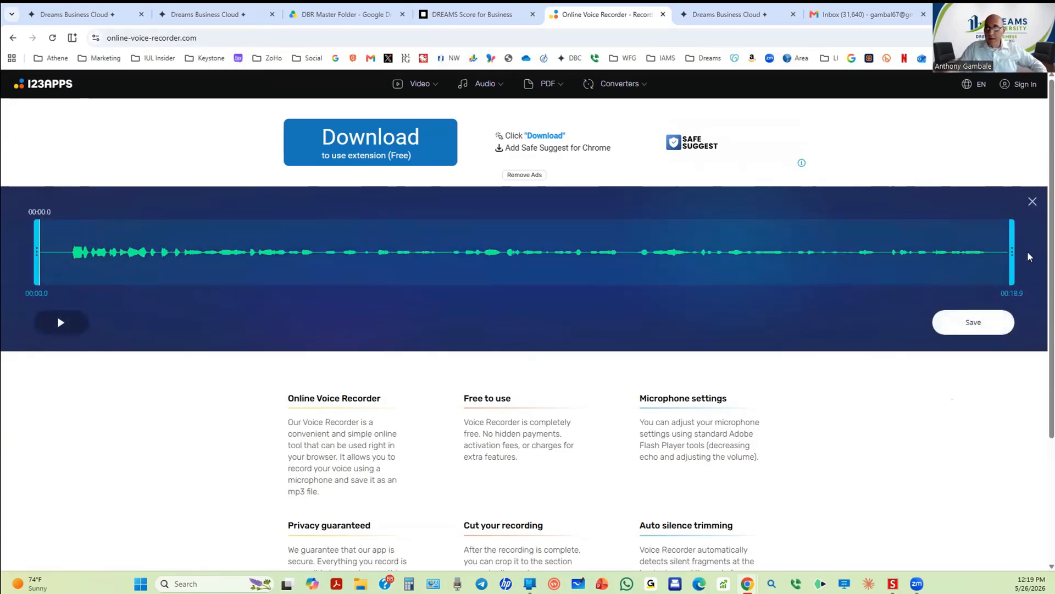
# Step: Trim the recording's silent start and end to about 18 seconds and download it as an mp3
pyautogui.moveTo(1012, 248); pyautogui.dragTo(996, 247)
pyautogui.moveTo(36, 254); pyautogui.dragTo(63, 252)
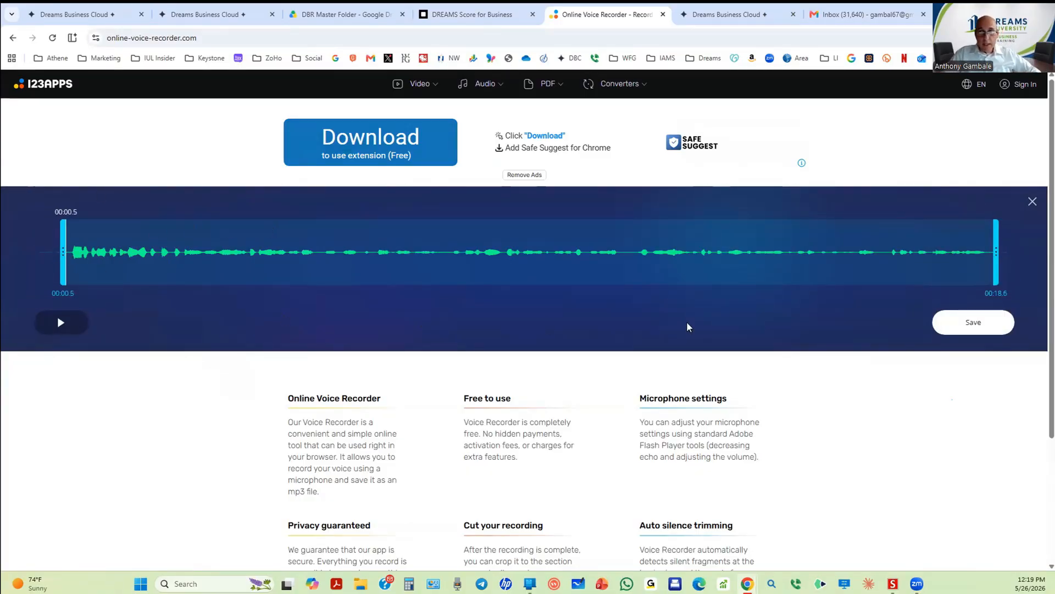
pyautogui.click(974, 323)
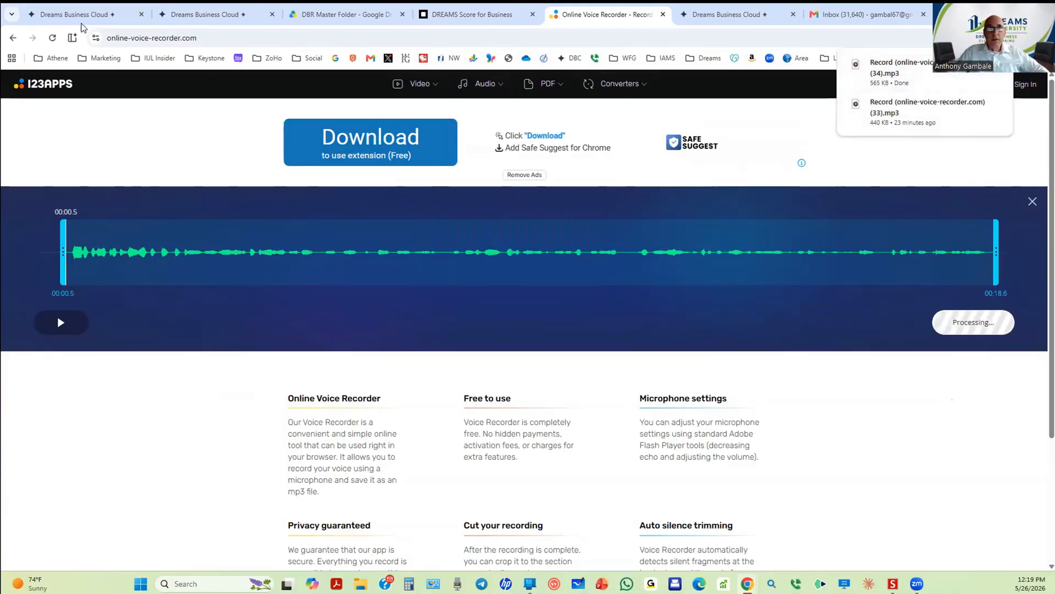
pyautogui.click(78, 15)
# Step: Upload 'Record (online-voice-recorder.com) (34).mp3' from the computer as the voicemail attachment
pyautogui.click(771, 323)
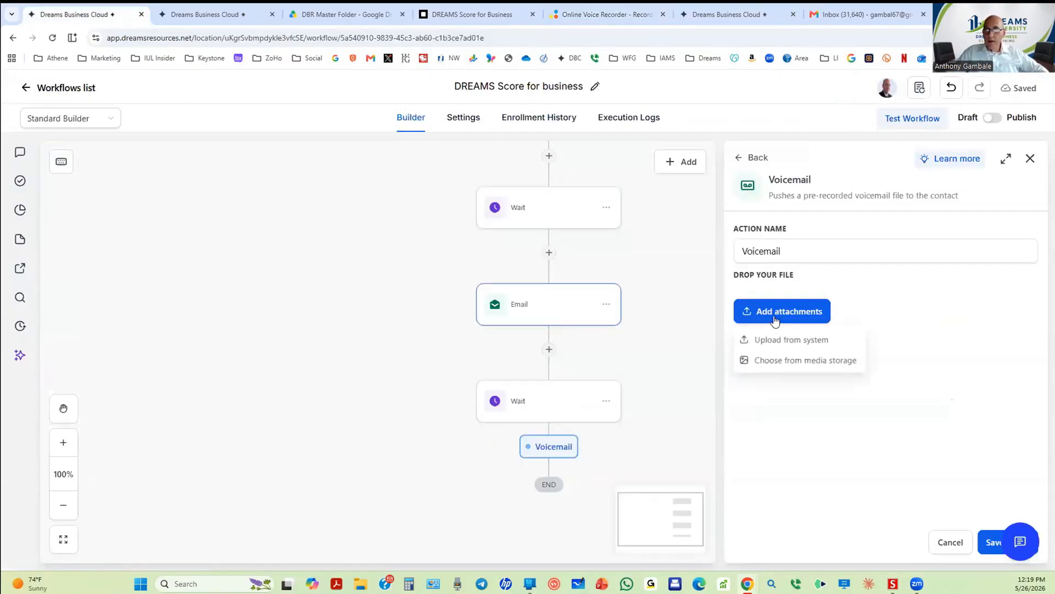
pyautogui.click(783, 339)
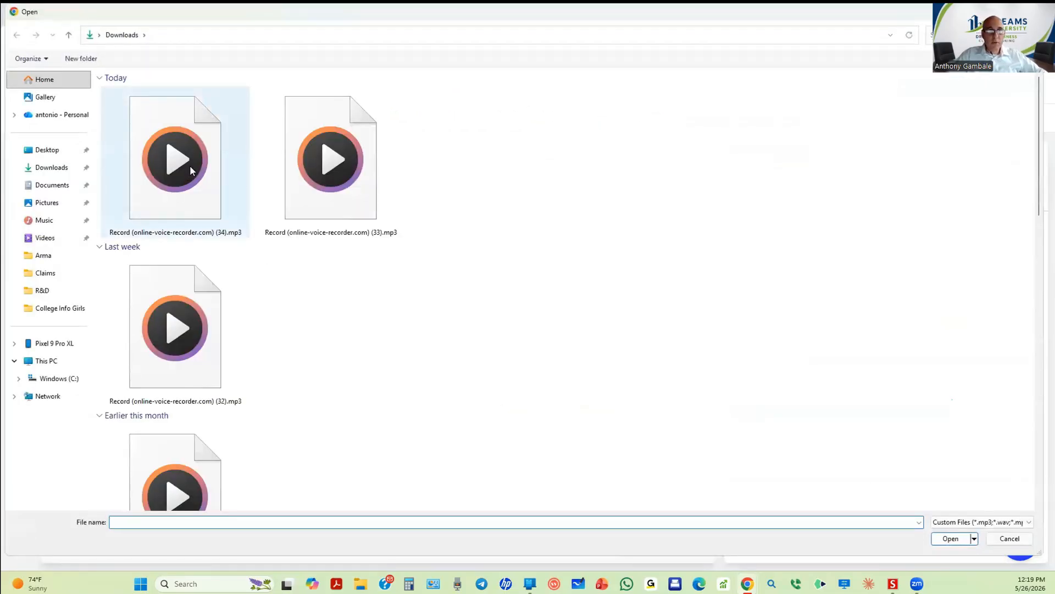
pyautogui.doubleClick(189, 166)
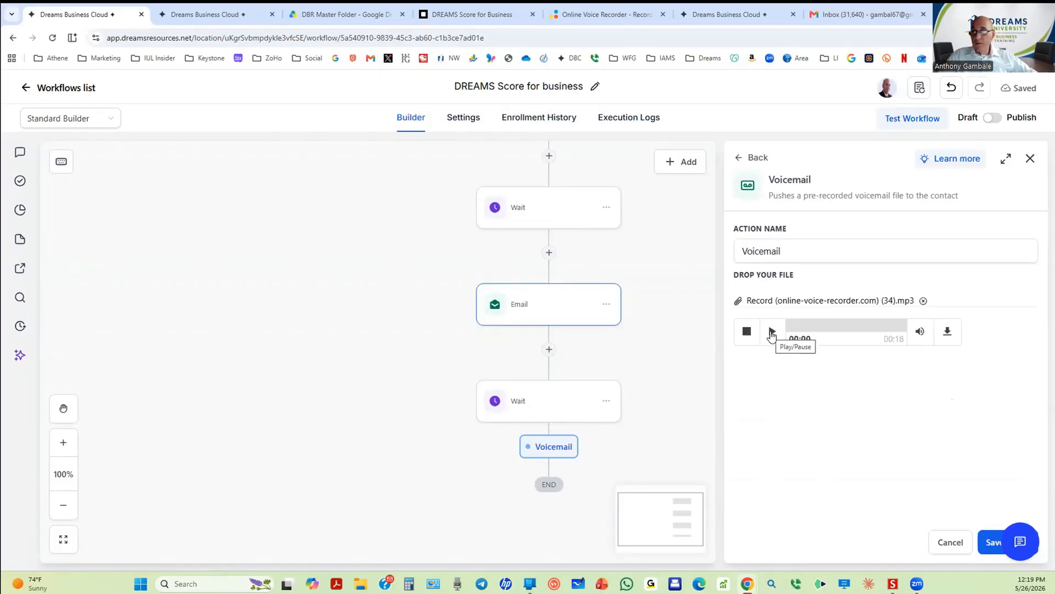
# Step: Play back the attached voicemail to check it, then save the Voicemail step
pyautogui.click(772, 332)
pyautogui.click(771, 333)
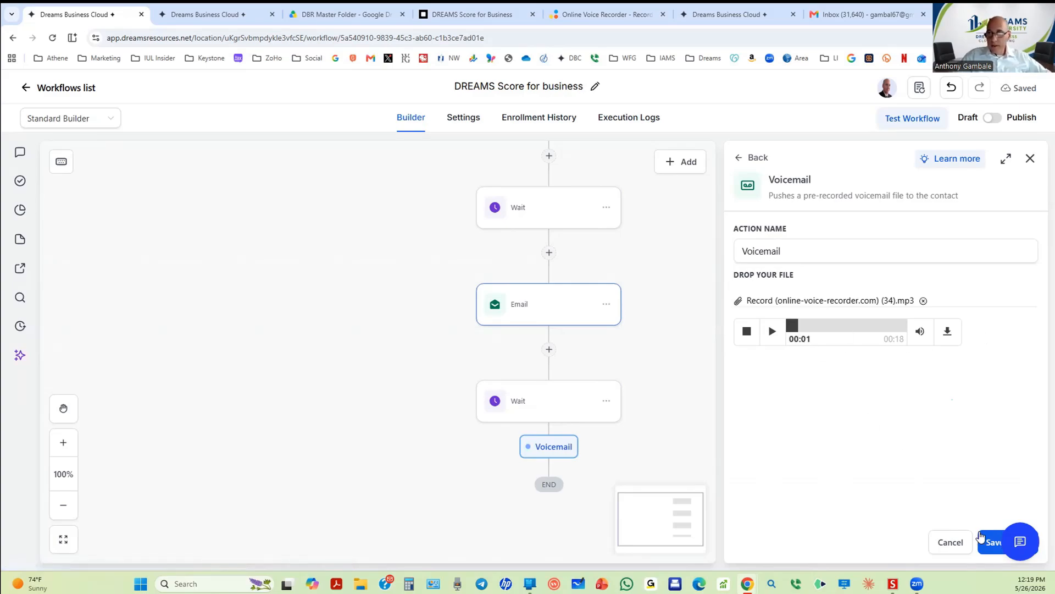
pyautogui.click(980, 533)
pyautogui.scroll(-4, 588, 385)
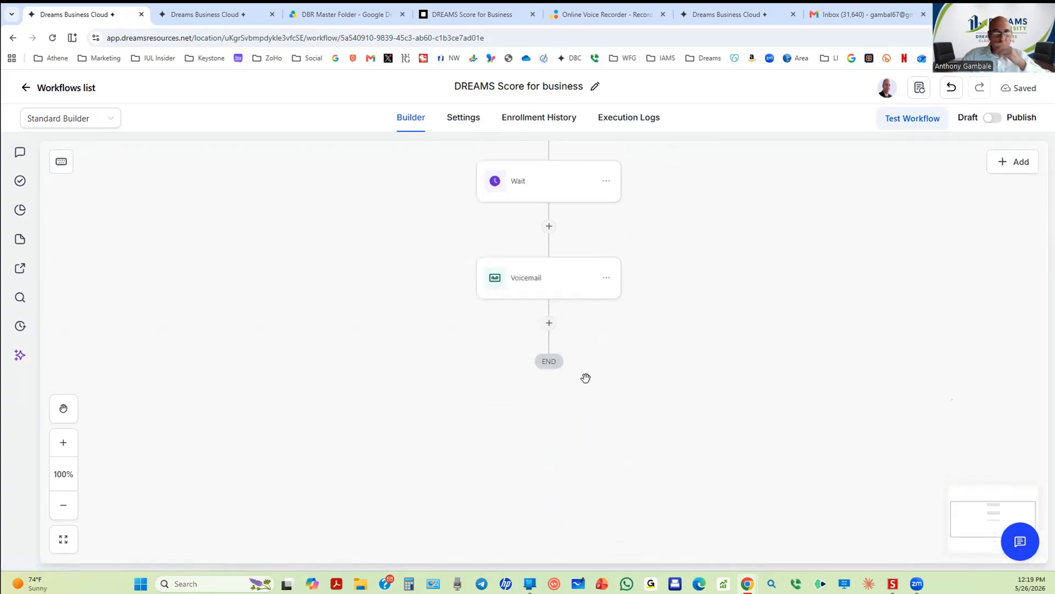
# Step: Add a 2-day Wait after the Voicemail with an advance resume window ending at 7:00 PM
pyautogui.click(549, 323)
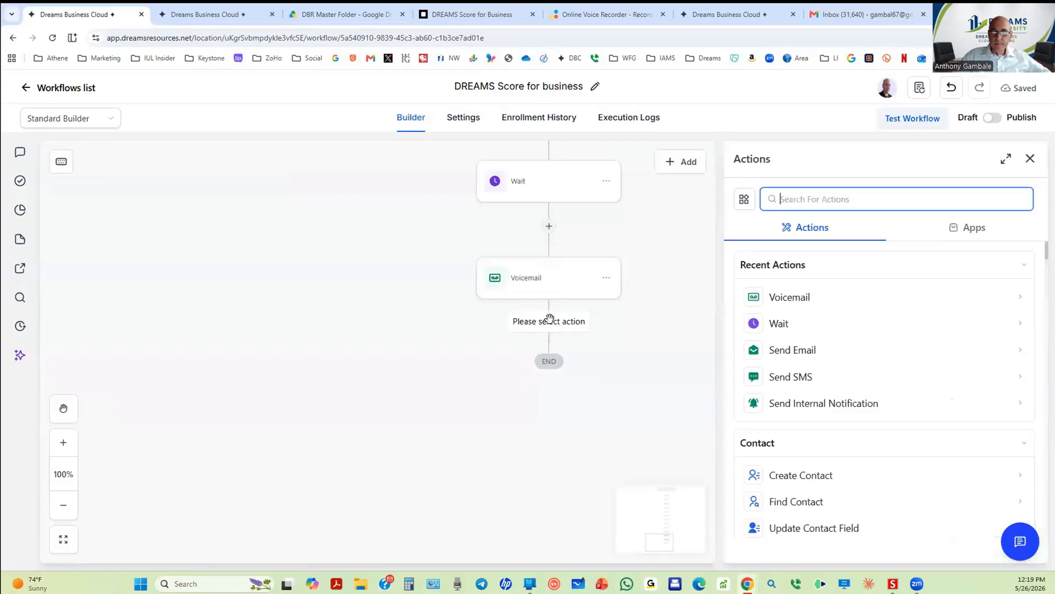
pyautogui.click(776, 324)
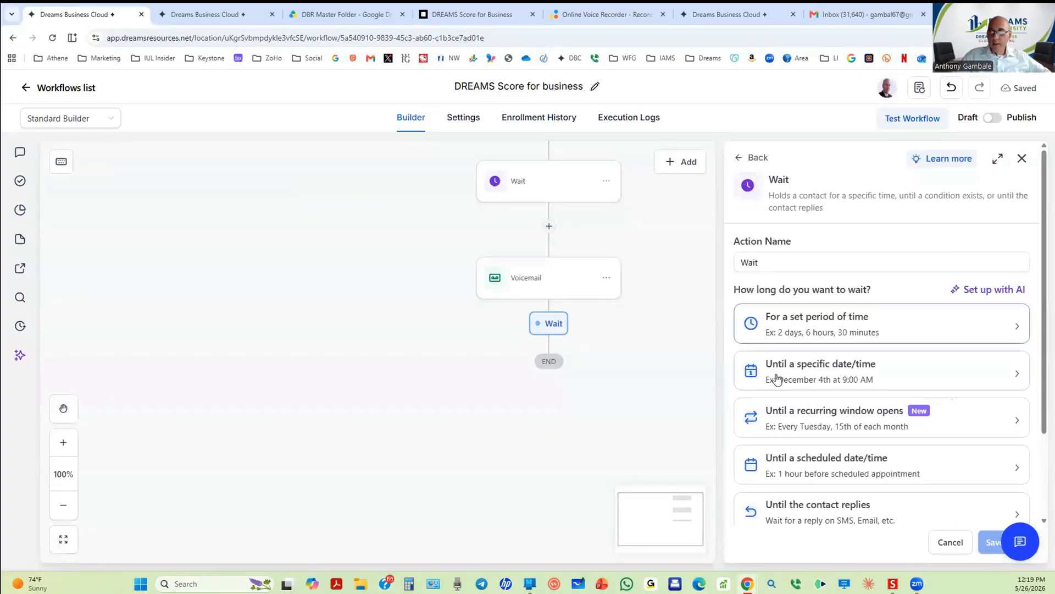
pyautogui.click(819, 336)
pyautogui.click(766, 374)
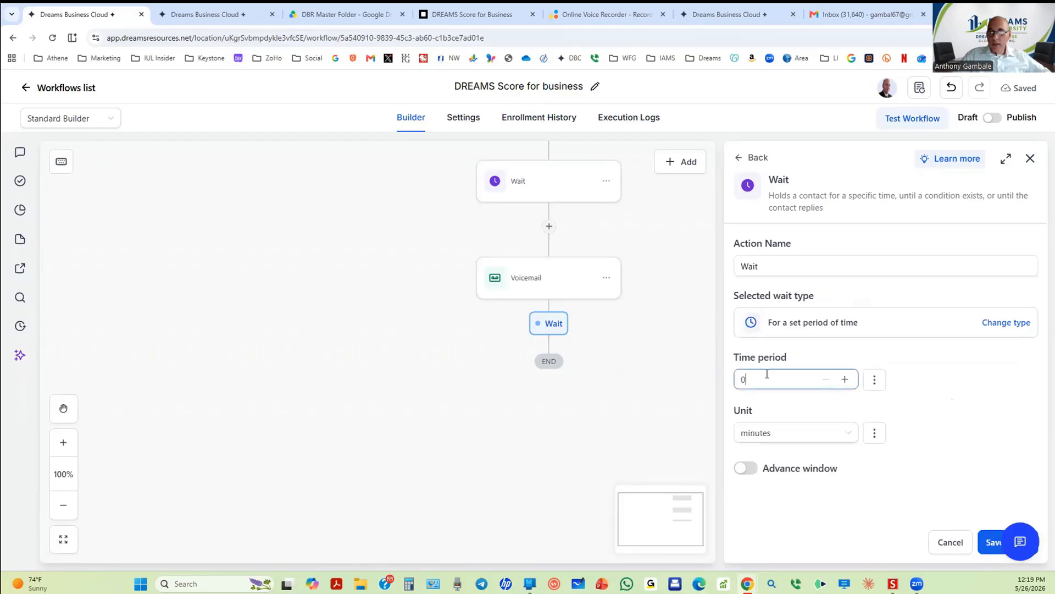
pyautogui.click(766, 432)
pyautogui.click(768, 523)
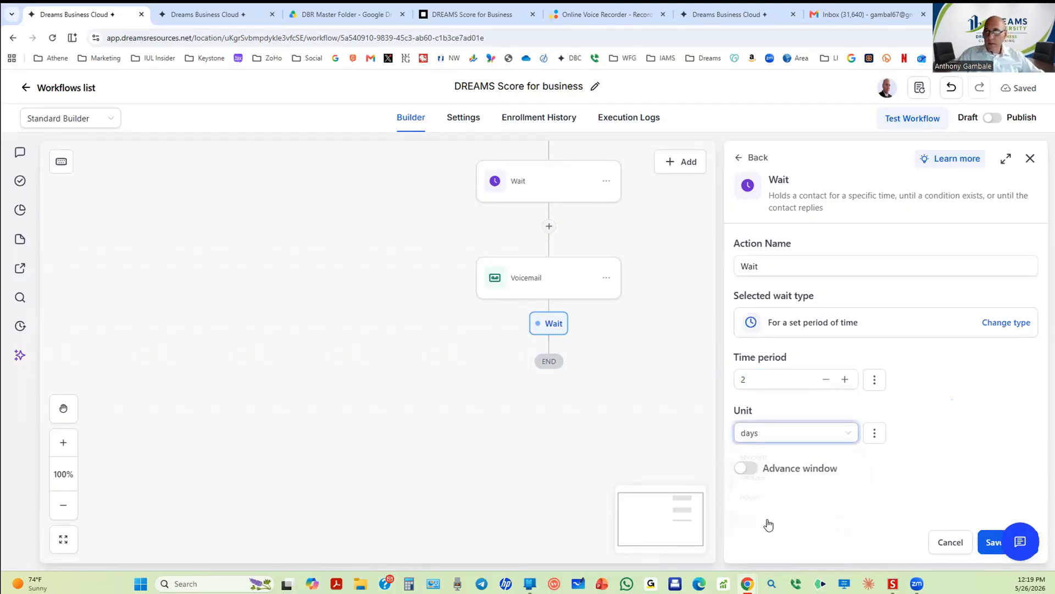
pyautogui.click(746, 468)
pyautogui.scroll(-2, 795, 448)
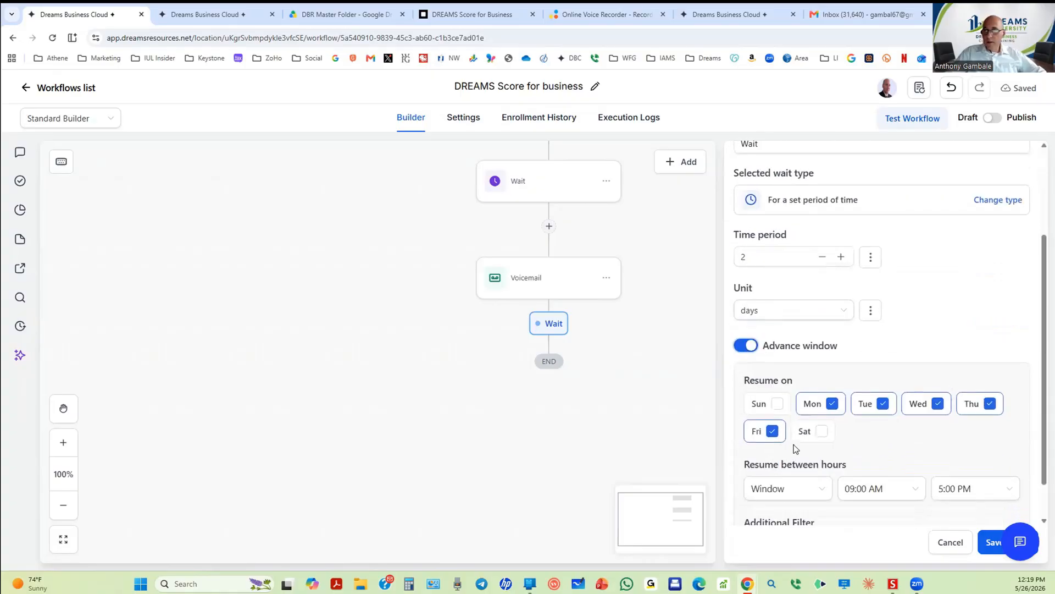
pyautogui.scroll(-1, 795, 448)
pyautogui.click(961, 435)
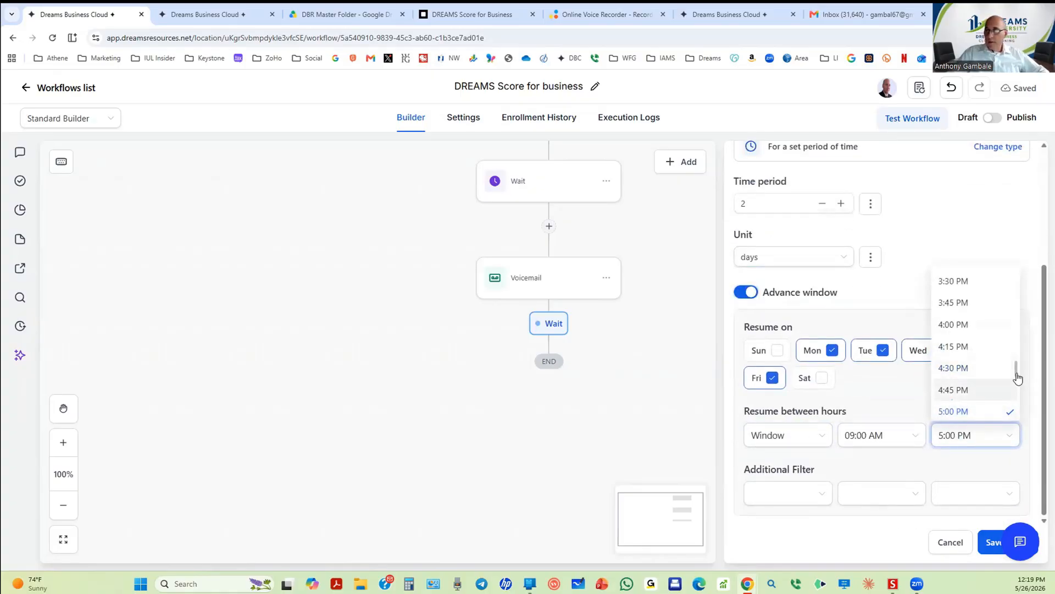
pyautogui.moveTo(1018, 377); pyautogui.dragTo(1019, 391)
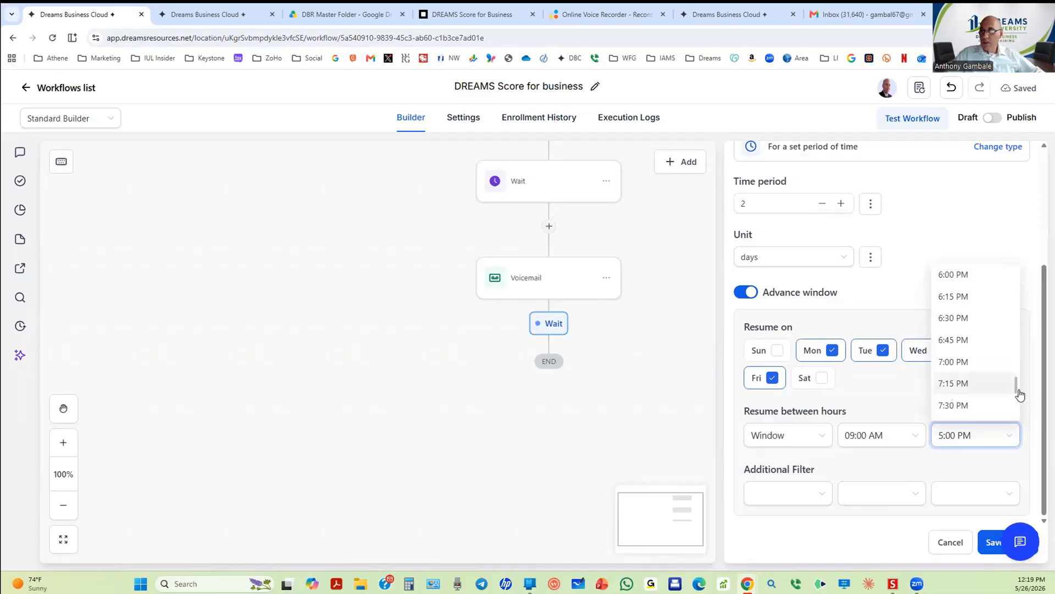
pyautogui.click(968, 361)
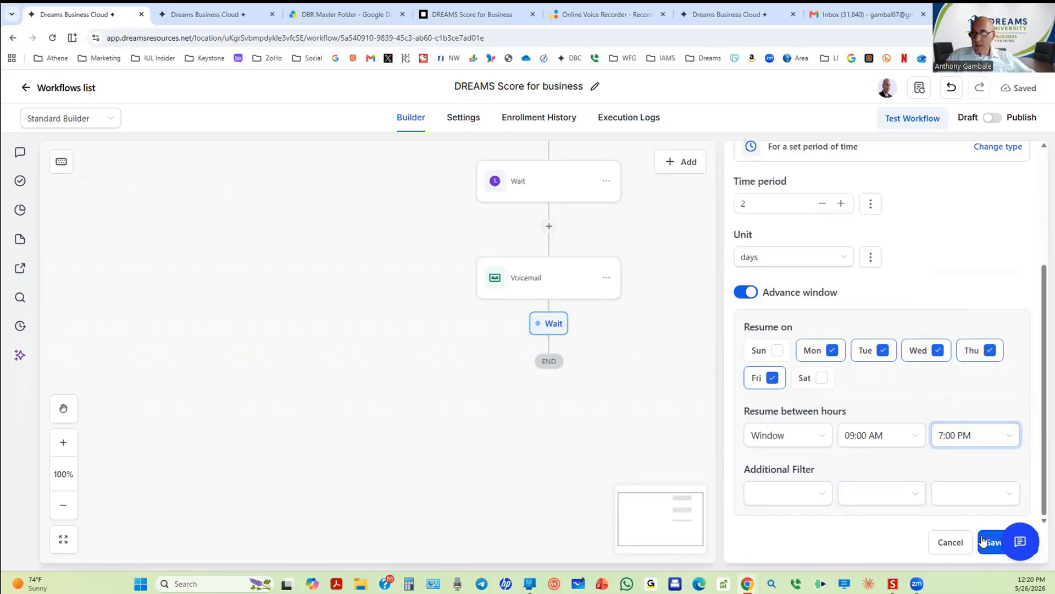
pyautogui.click(989, 542)
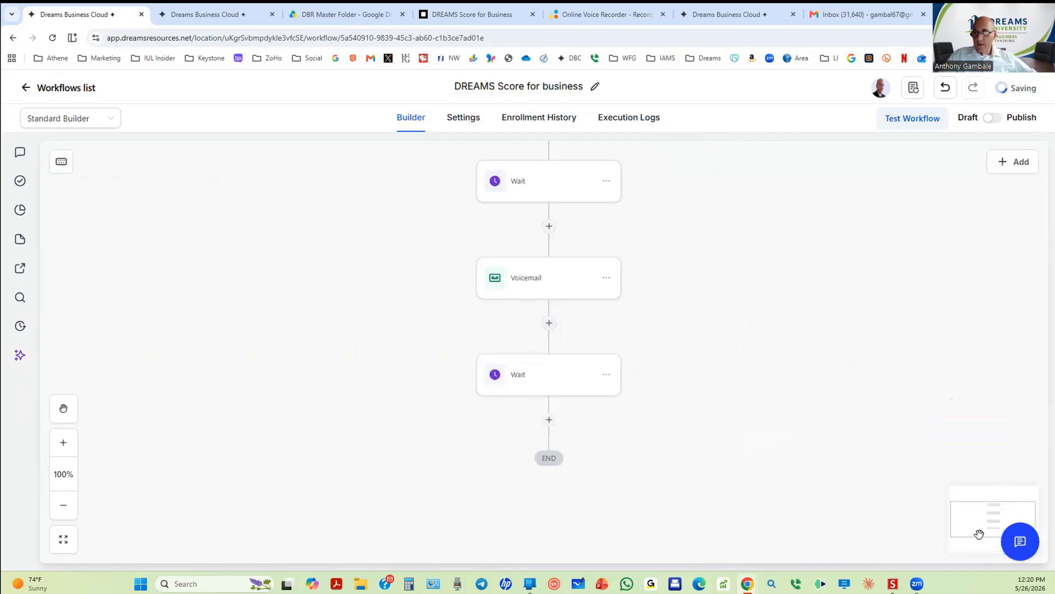
# Step: Change the last Wait's unit from days to minutes and save it
pyautogui.click(549, 420)
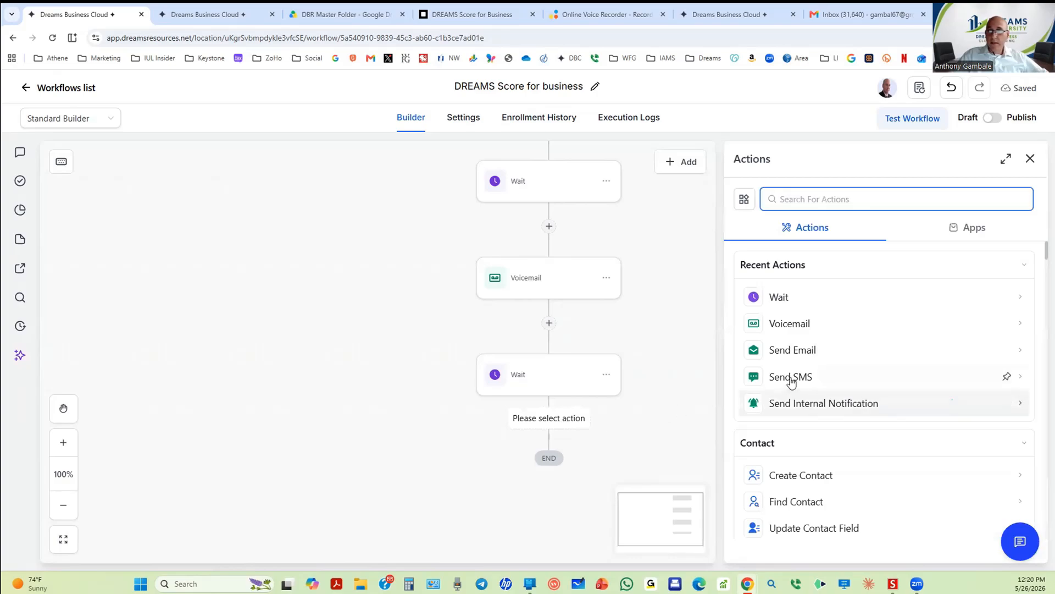
pyautogui.click(556, 376)
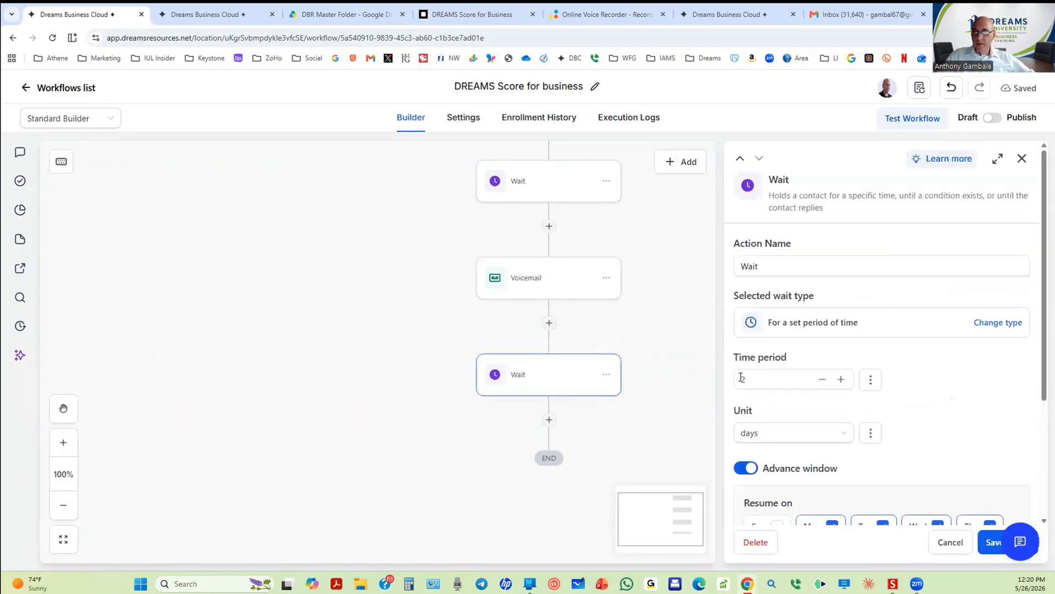
pyautogui.click(770, 432)
pyautogui.click(769, 485)
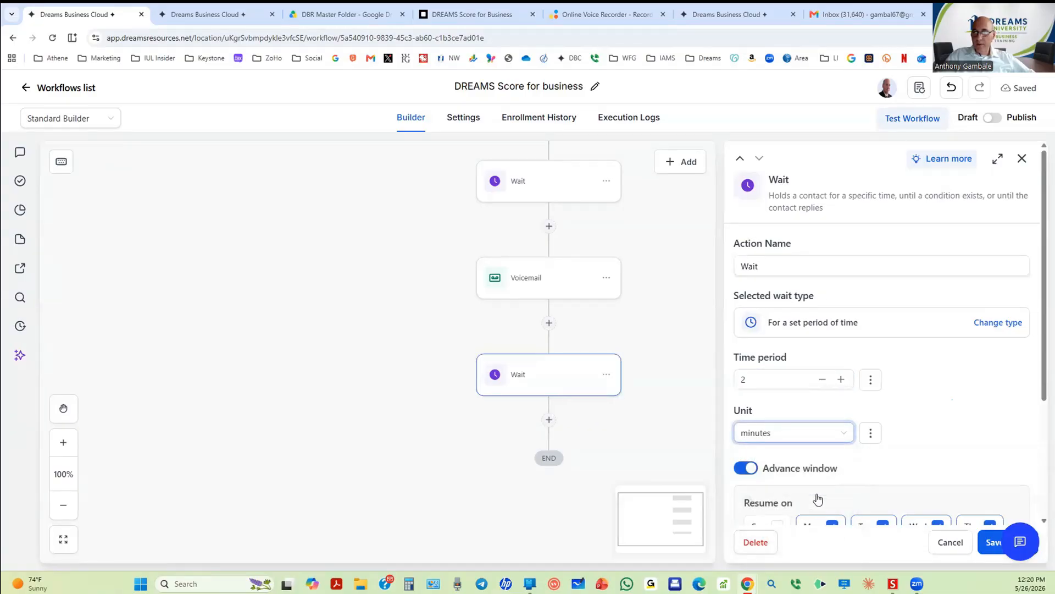
pyautogui.click(981, 543)
pyautogui.click(547, 419)
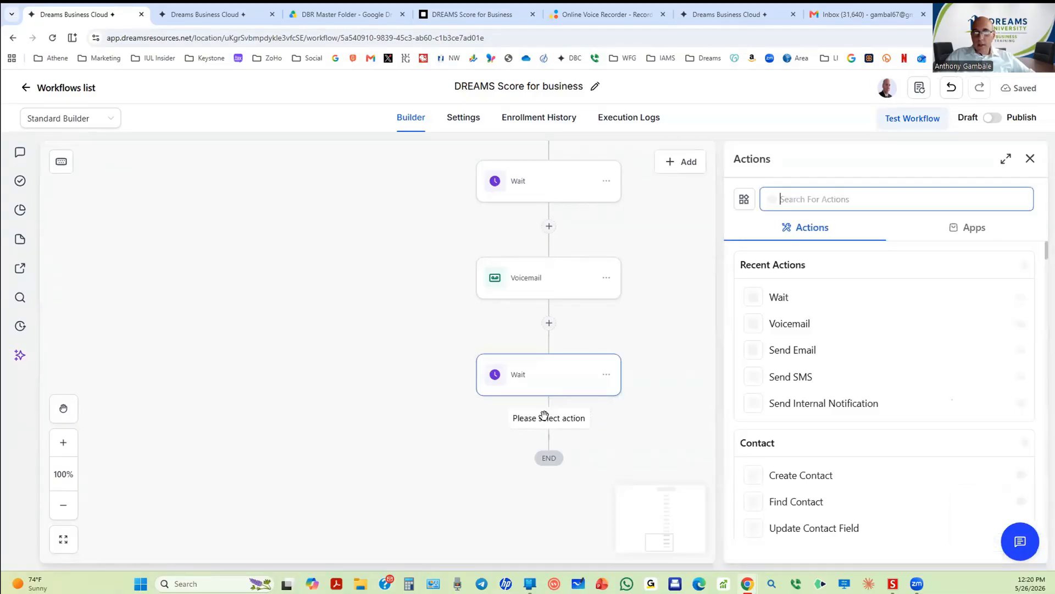
# Step: Add a Send Email step at the end and accept the suggested sender name
pyautogui.click(775, 352)
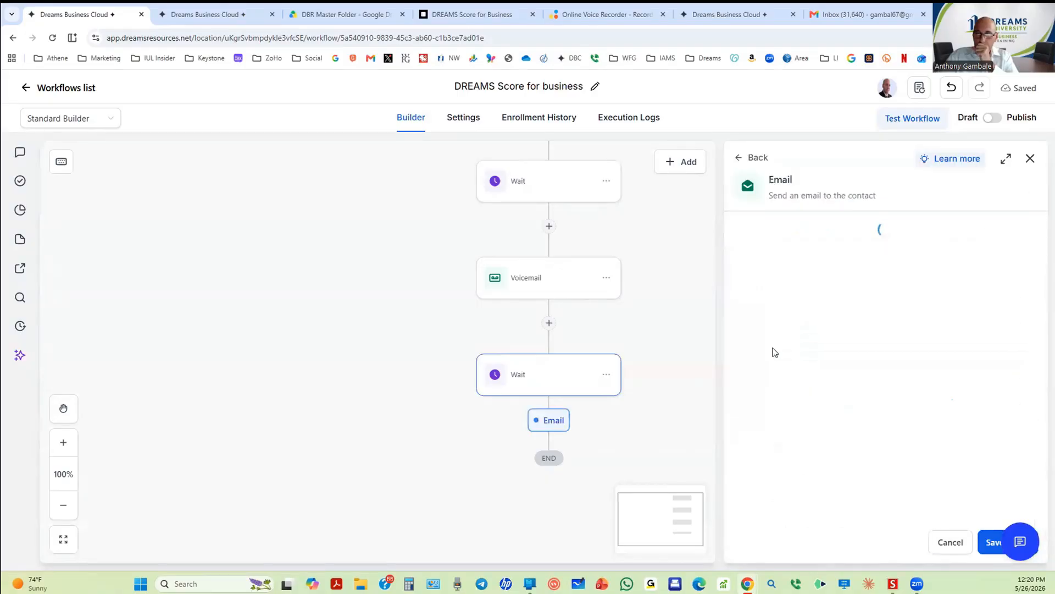
pyautogui.click(794, 328)
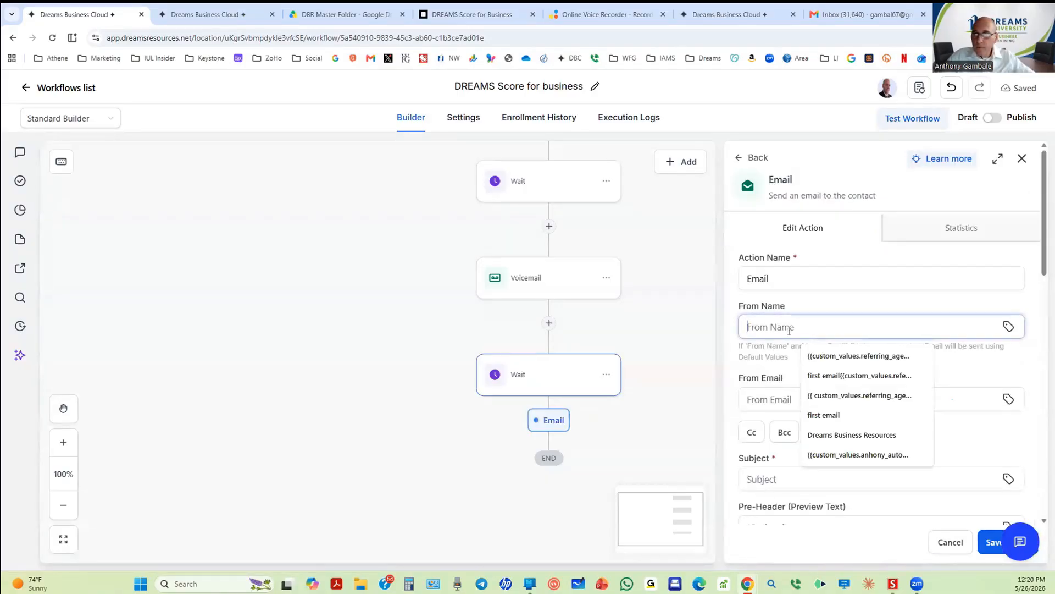
pyautogui.click(840, 362)
# Step: Set From Email to the Agent Information automation email custom value and try saving
pyautogui.click(1007, 400)
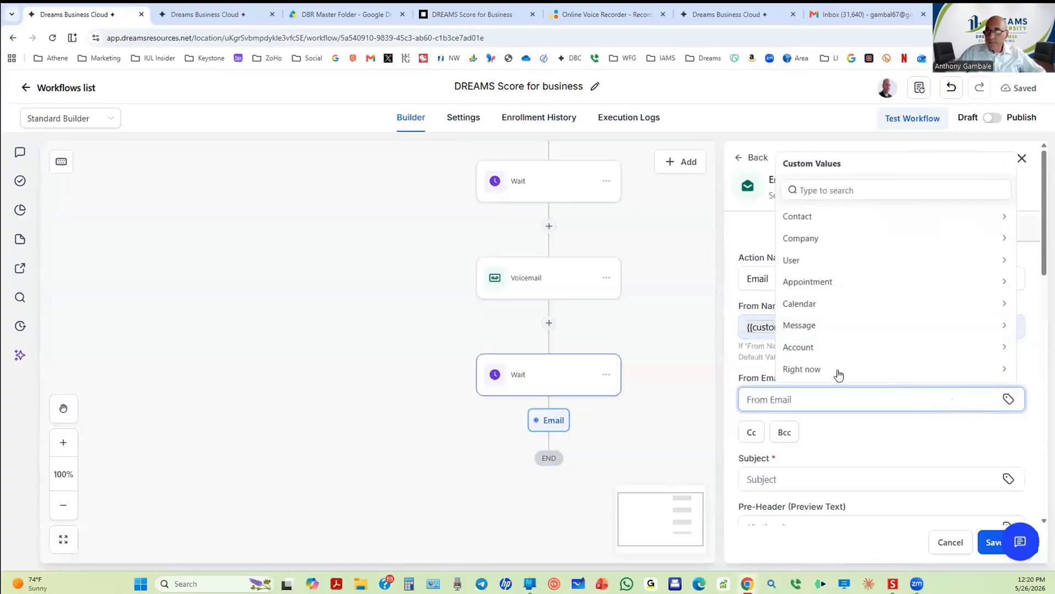
pyautogui.scroll(-3, 809, 312)
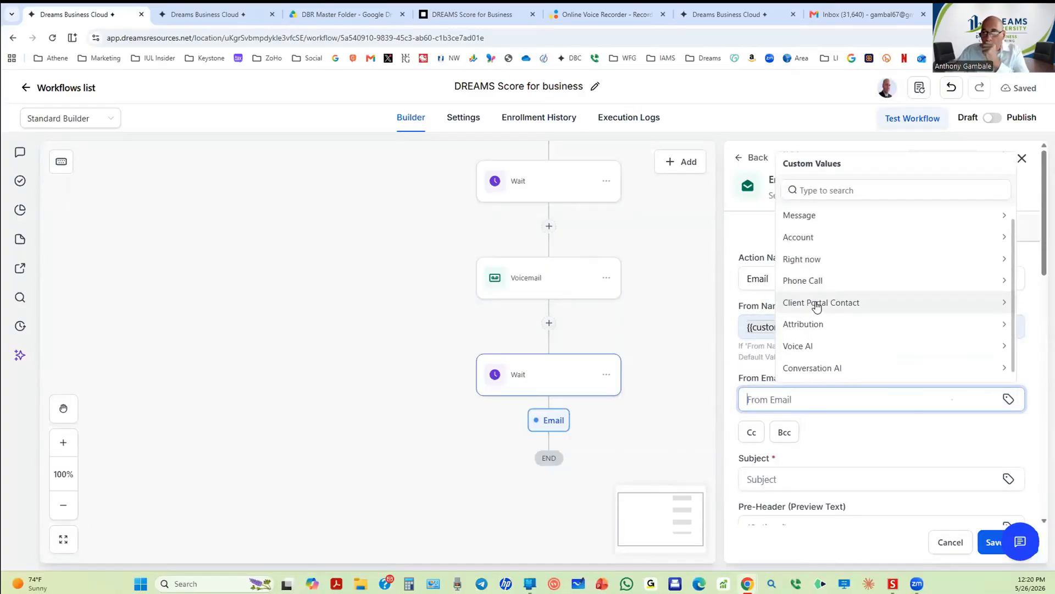
pyautogui.scroll(-1, 820, 308)
pyautogui.click(828, 370)
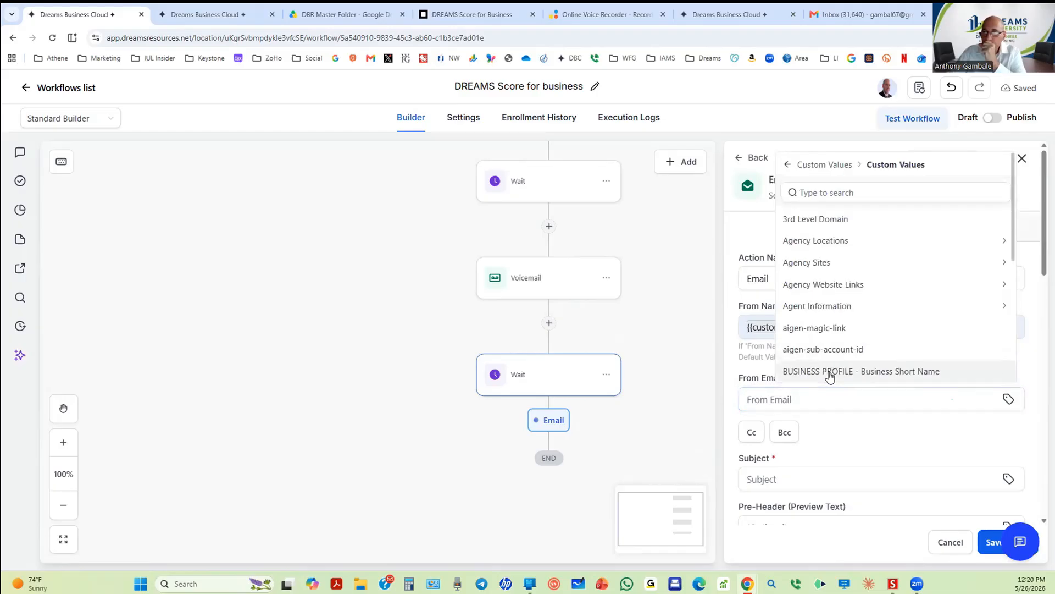
pyautogui.click(836, 306)
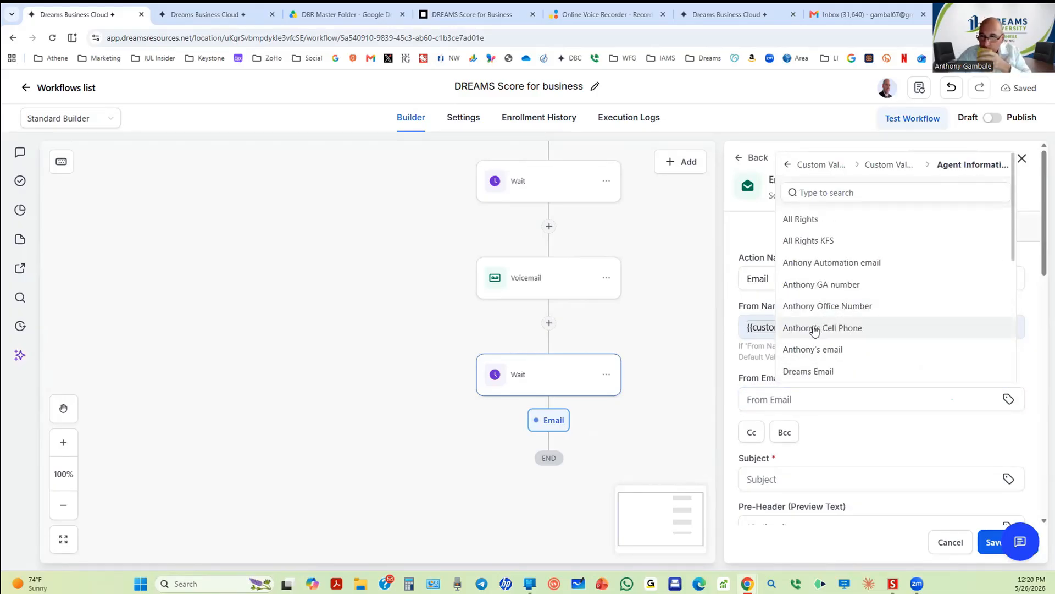
pyautogui.click(852, 262)
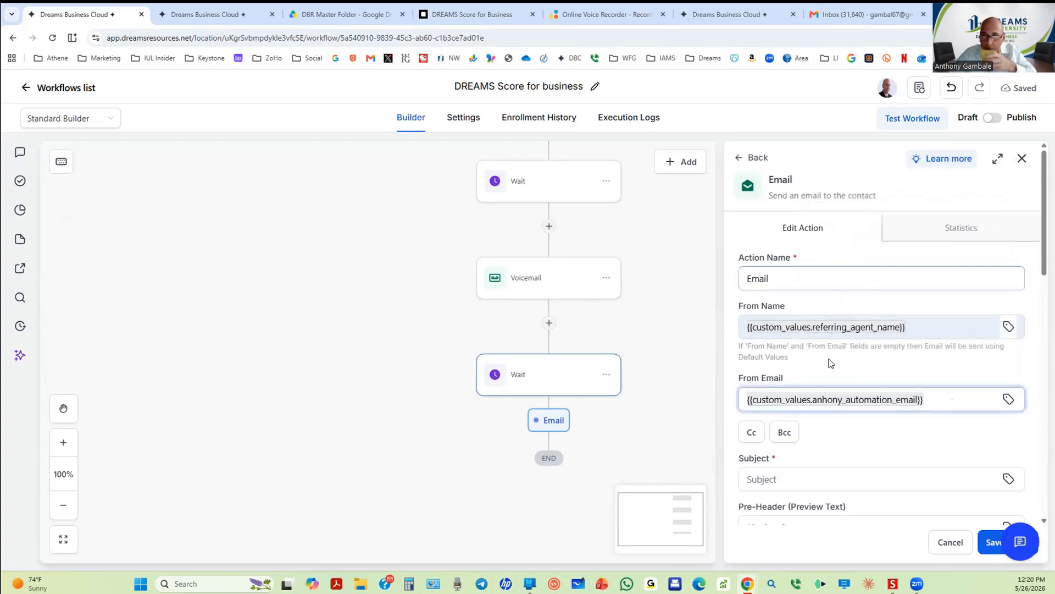
pyautogui.click(988, 539)
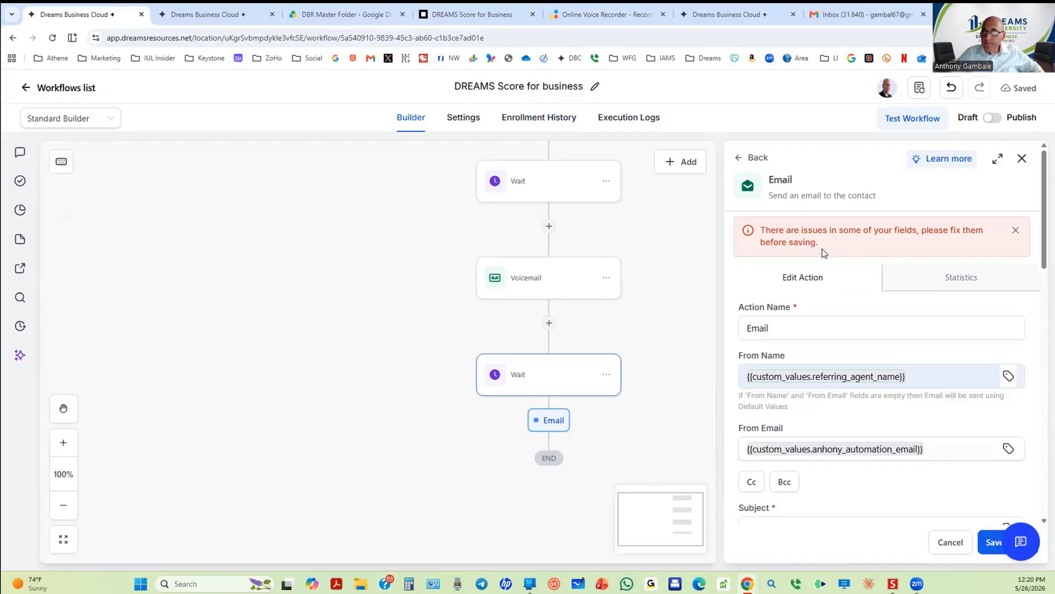
pyautogui.click(751, 328)
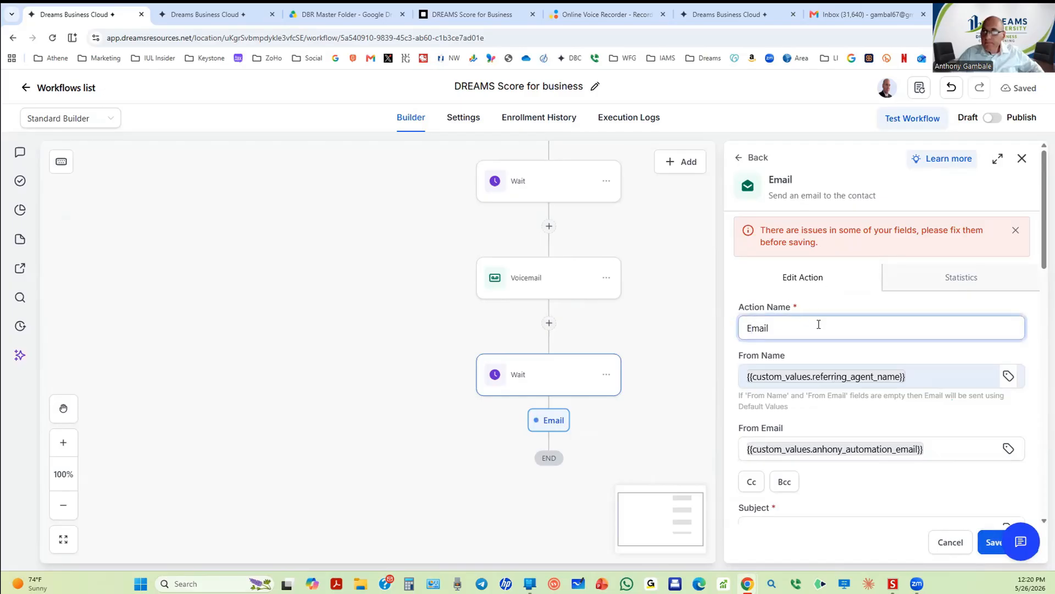
pyautogui.scroll(-2, 815, 401)
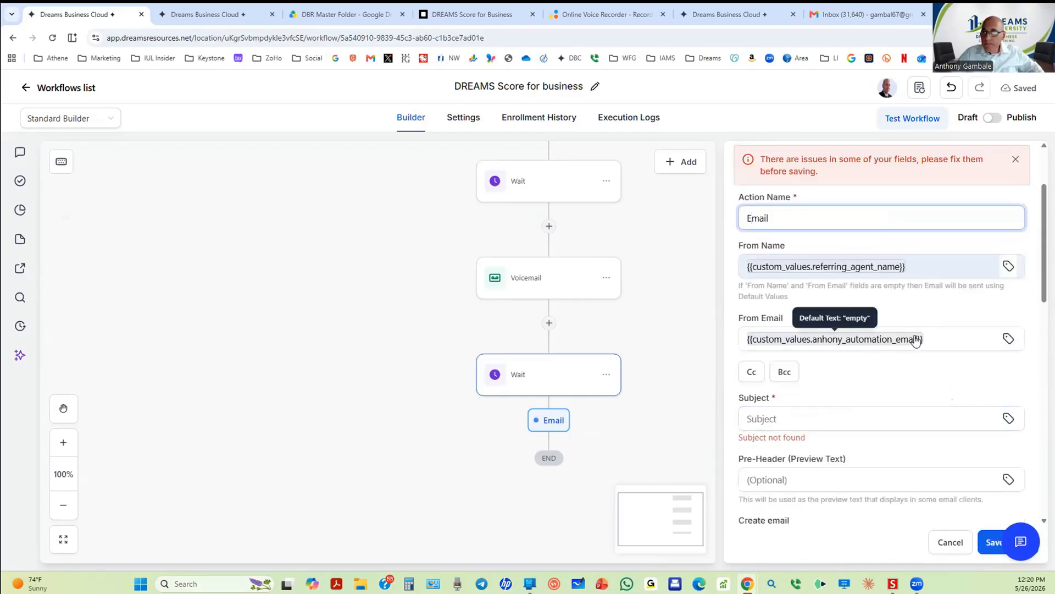
pyautogui.click(932, 336)
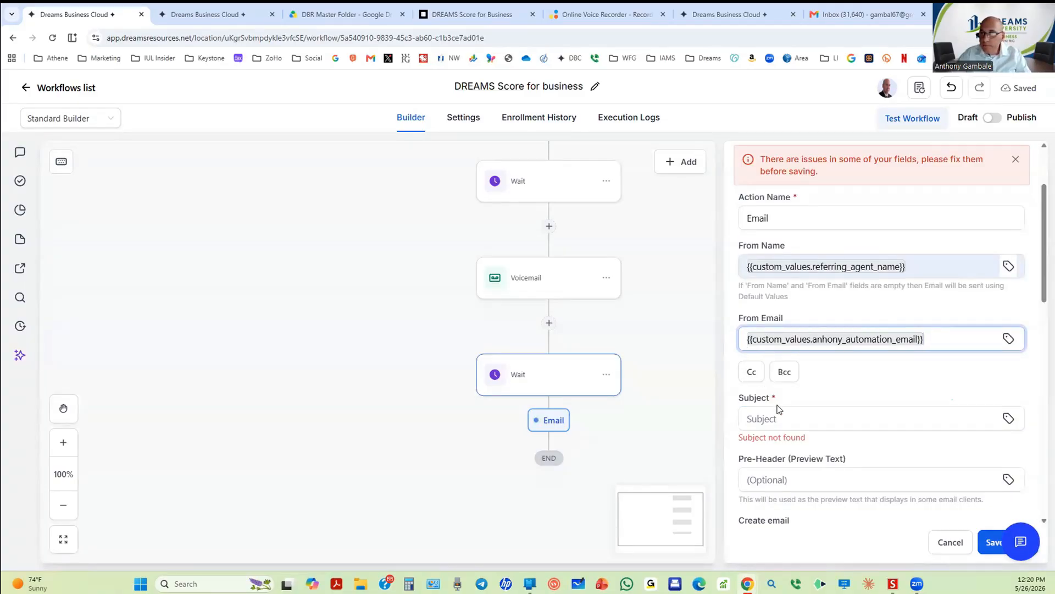
pyautogui.click(779, 414)
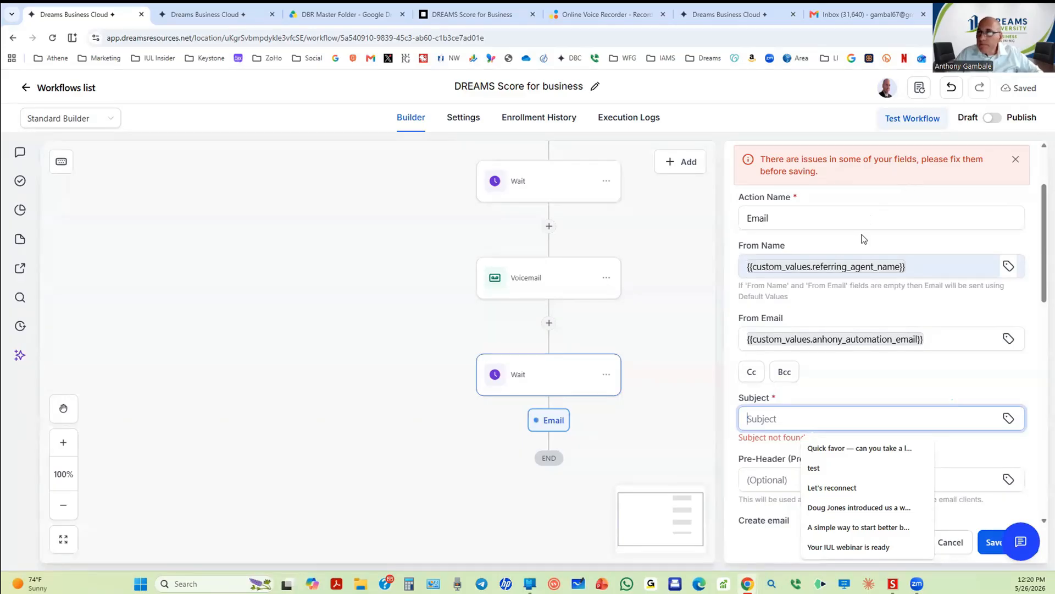
pyautogui.click(959, 268)
pyautogui.click(958, 332)
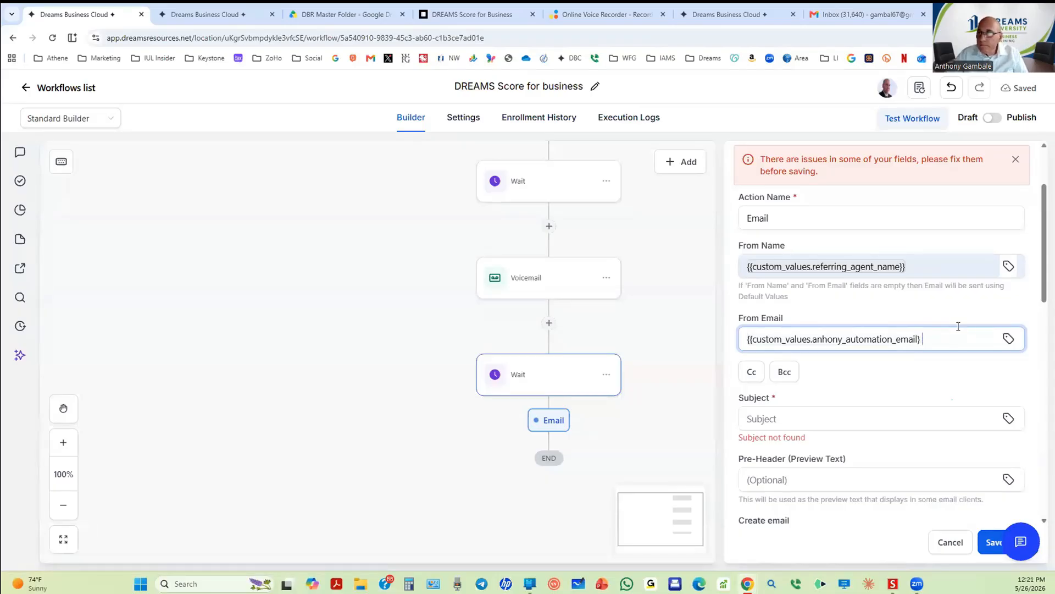
pyautogui.click(935, 267)
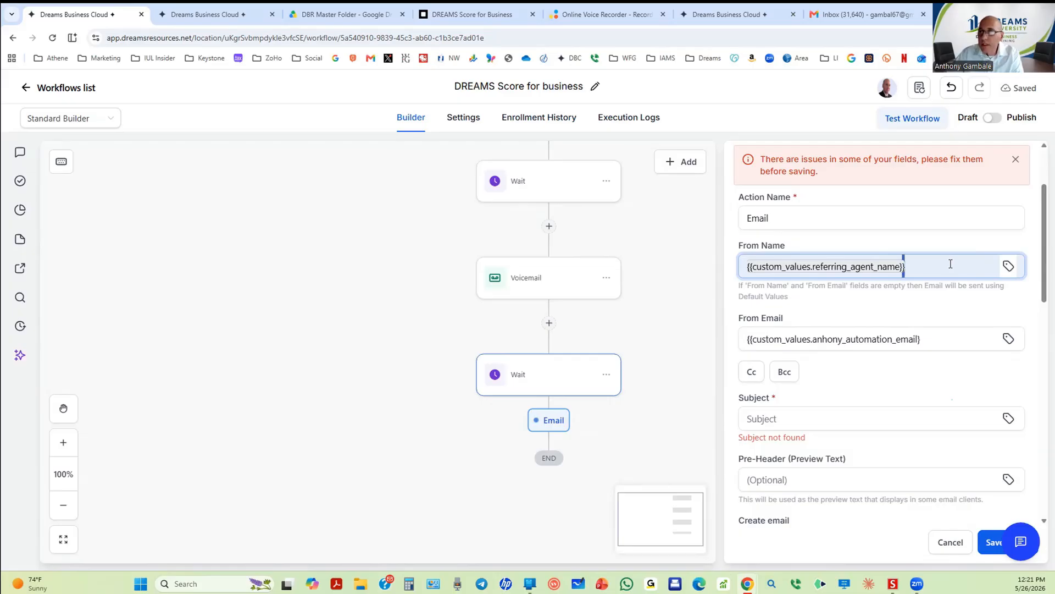
pyautogui.click(816, 419)
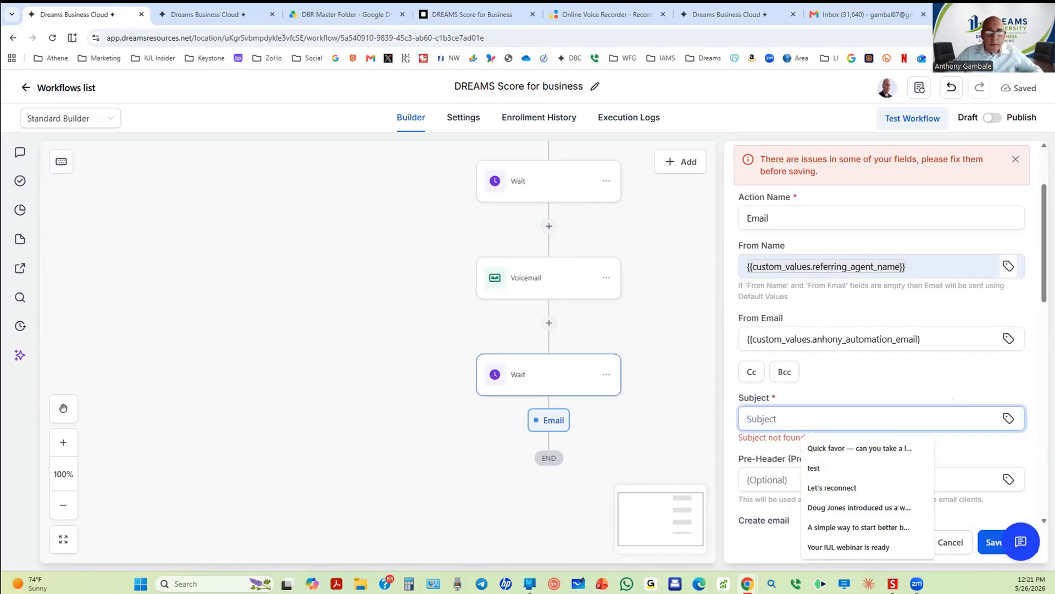
pyautogui.scroll(5, 518, 315)
pyautogui.scroll(6, 517, 315)
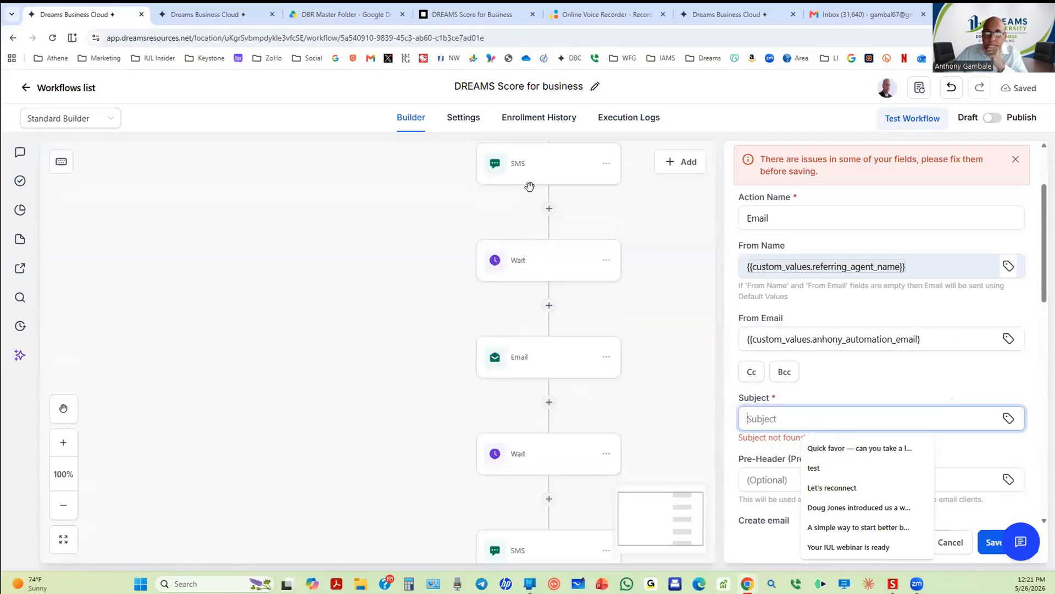
pyautogui.scroll(4, 527, 249)
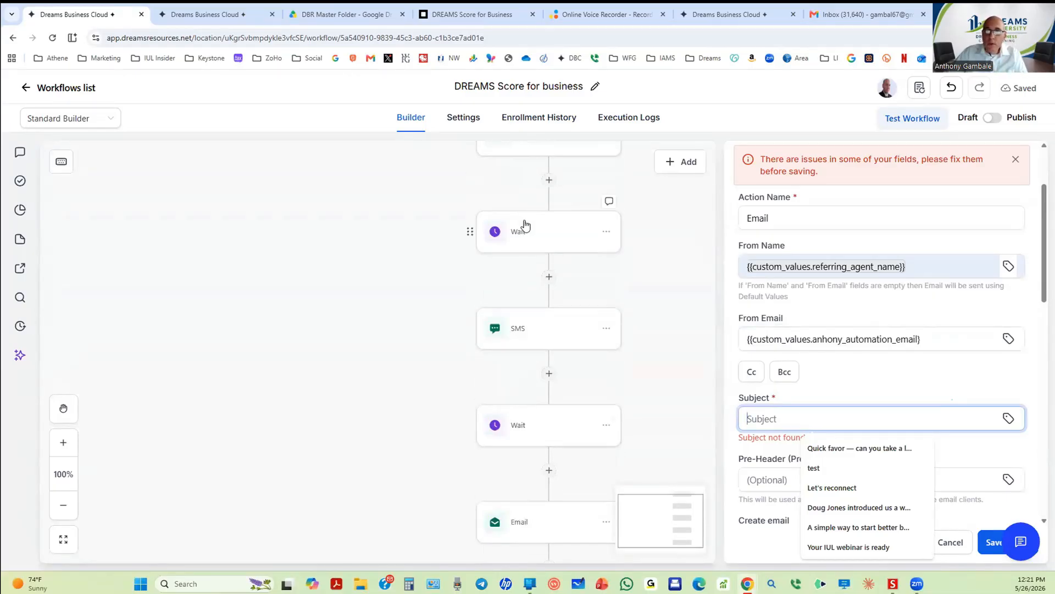
pyautogui.scroll(-3, 526, 247)
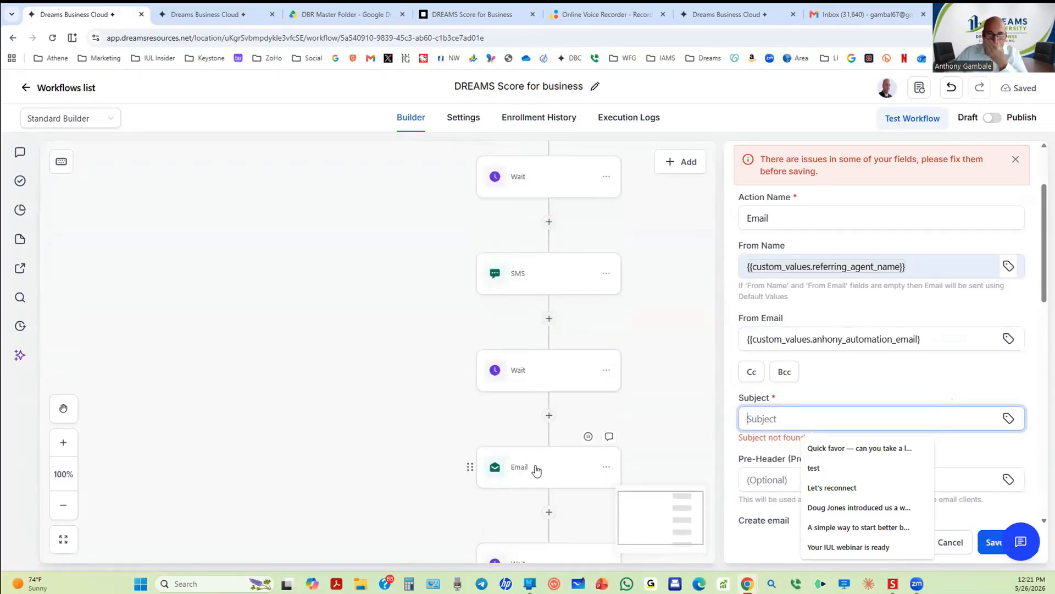
pyautogui.scroll(-4, 536, 465)
pyautogui.scroll(-8, 536, 464)
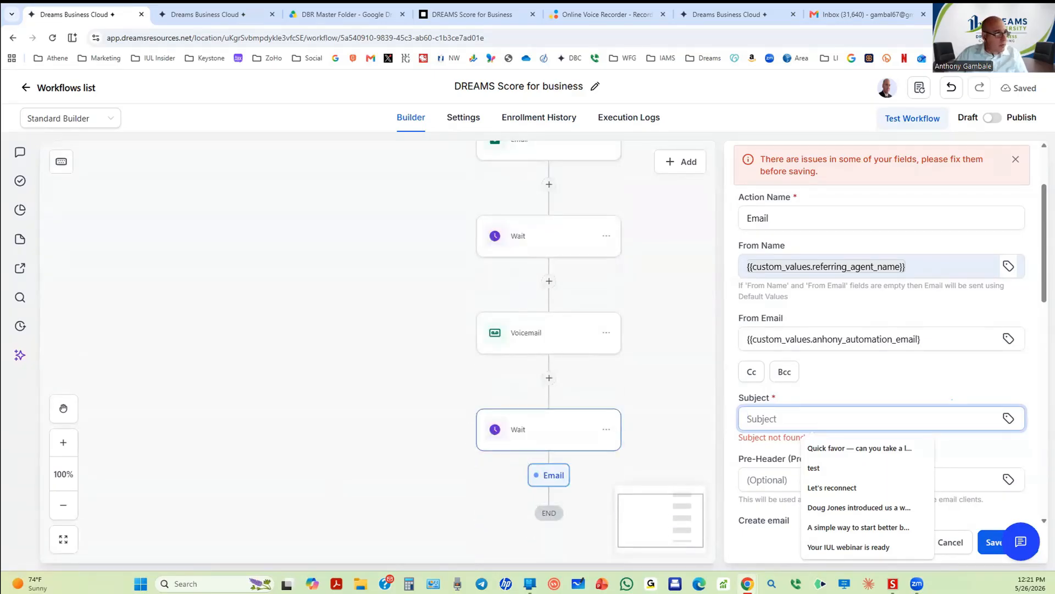
pyautogui.hotkey('alt', 'Tab')
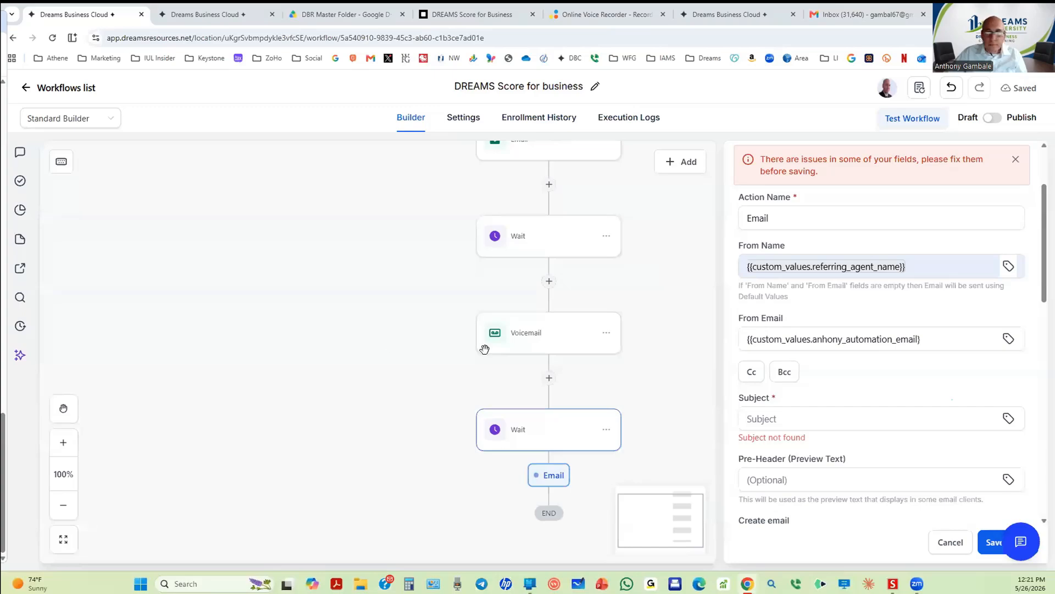
# Step: Paste the subject 'Final Follow-Up on Your Dream Score' into the email
pyautogui.click(804, 418)
pyautogui.write('Final Follow-Up on Your Dream Score')
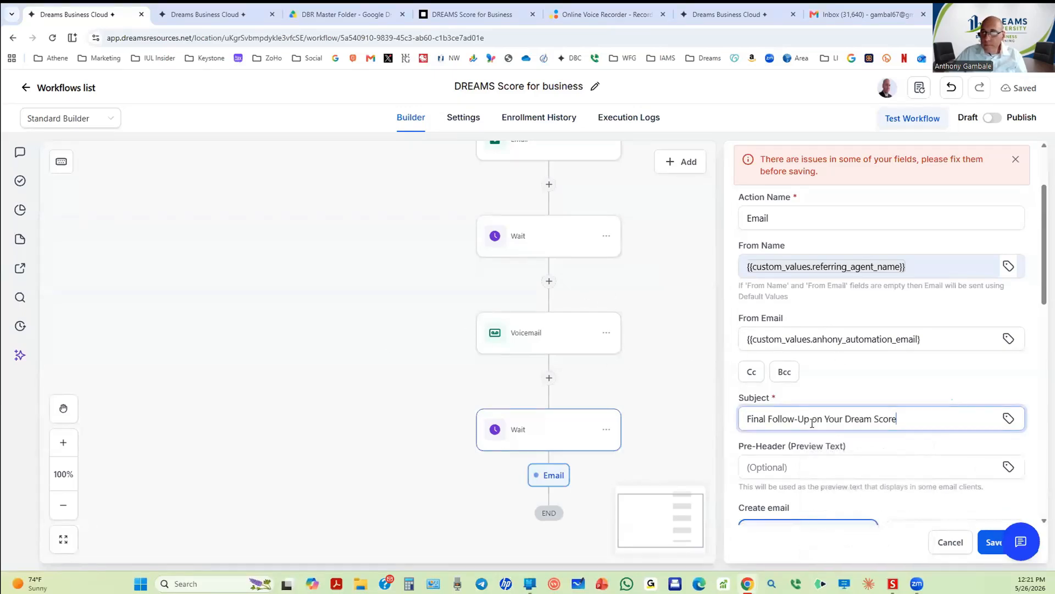
pyautogui.scroll(-1, 814, 443)
pyautogui.scroll(-6, 815, 443)
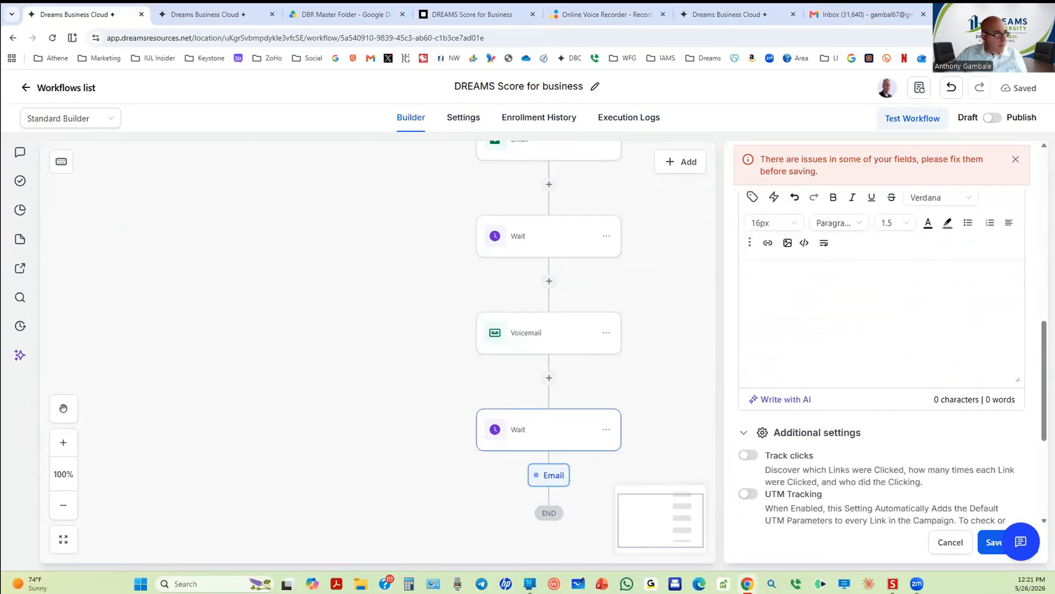
# Step: Paste the three-paragraph personalised body, add blank lines, and bold 'final note'
pyautogui.hotkey('alt', 'Tab')
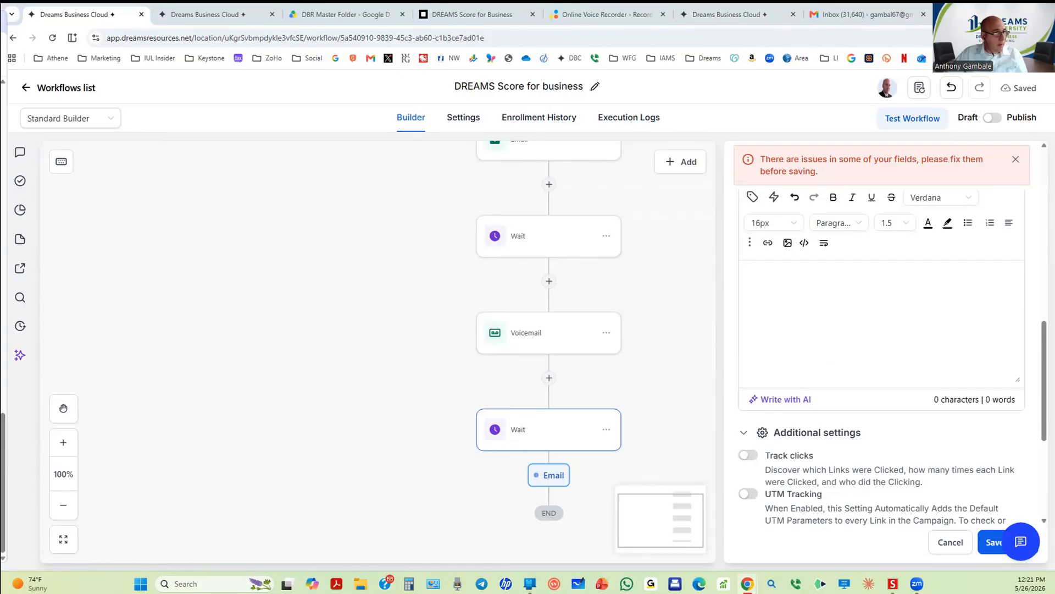
pyautogui.click(798, 276)
pyautogui.write('Hi {{contact.first_name}}, I wanted to send one final note regarding the Dream Score for Business Owners. It is a simple way to step back and review the areas of your business that may be costing you money or leaving opportunities on the table. There is no obligation — just a brief review to see what may apply.')
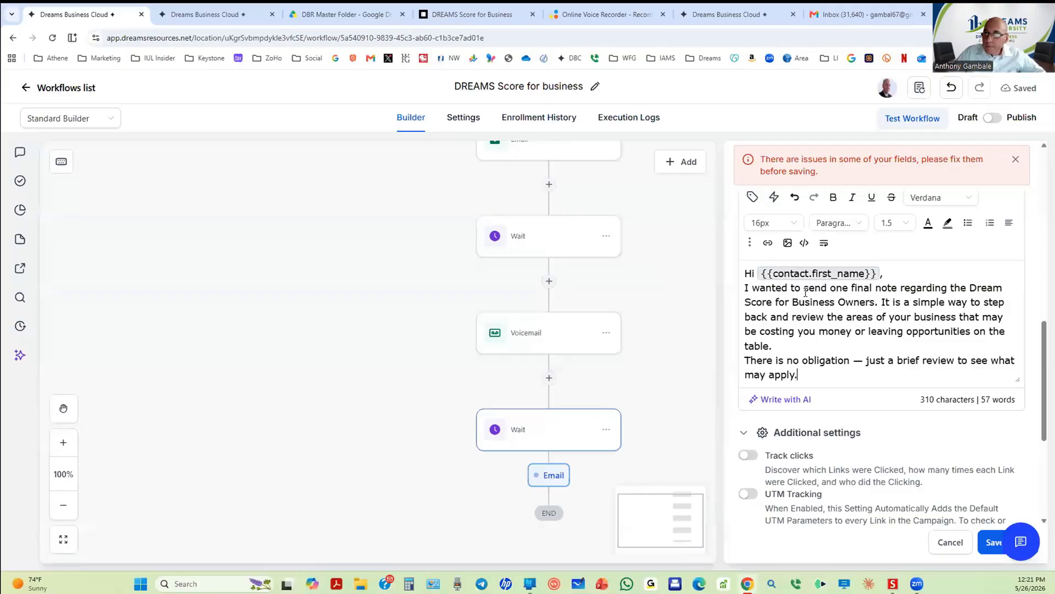
pyautogui.click(792, 344)
pyautogui.press('Return')
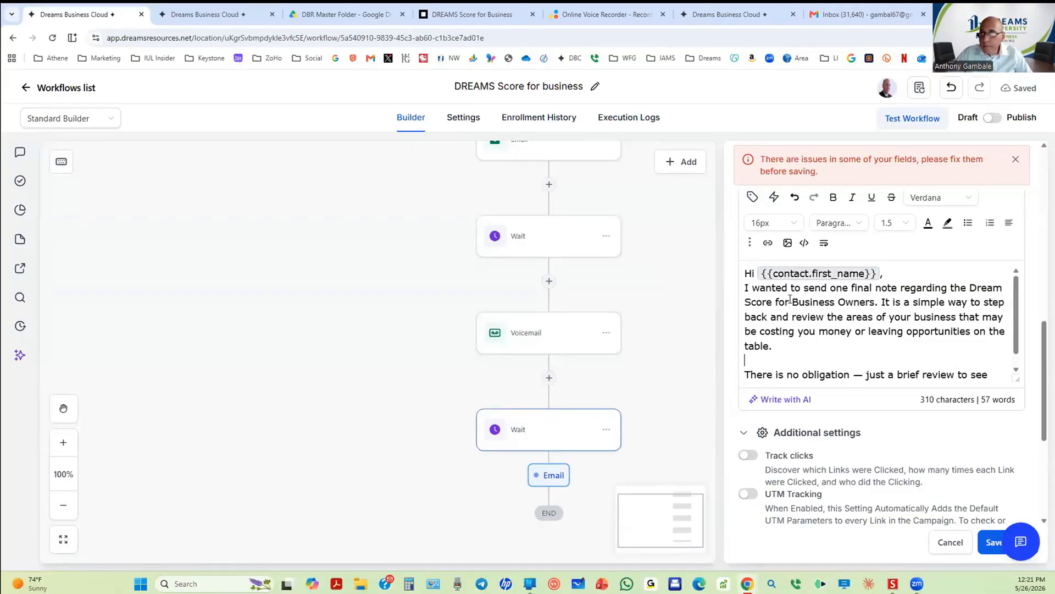
pyautogui.press('Return')
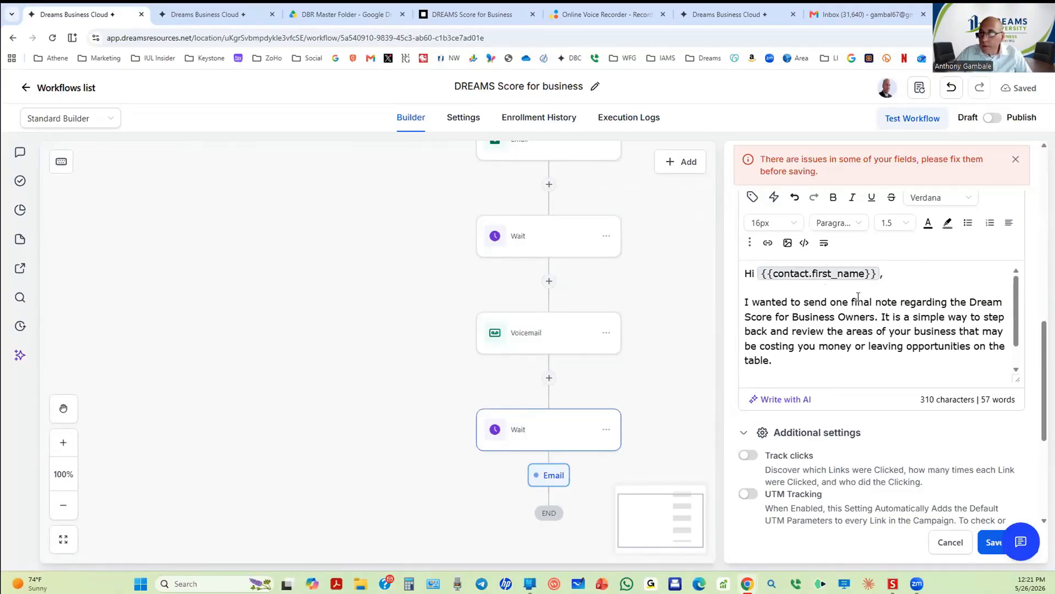
pyautogui.moveTo(862, 302); pyautogui.dragTo(895, 302)
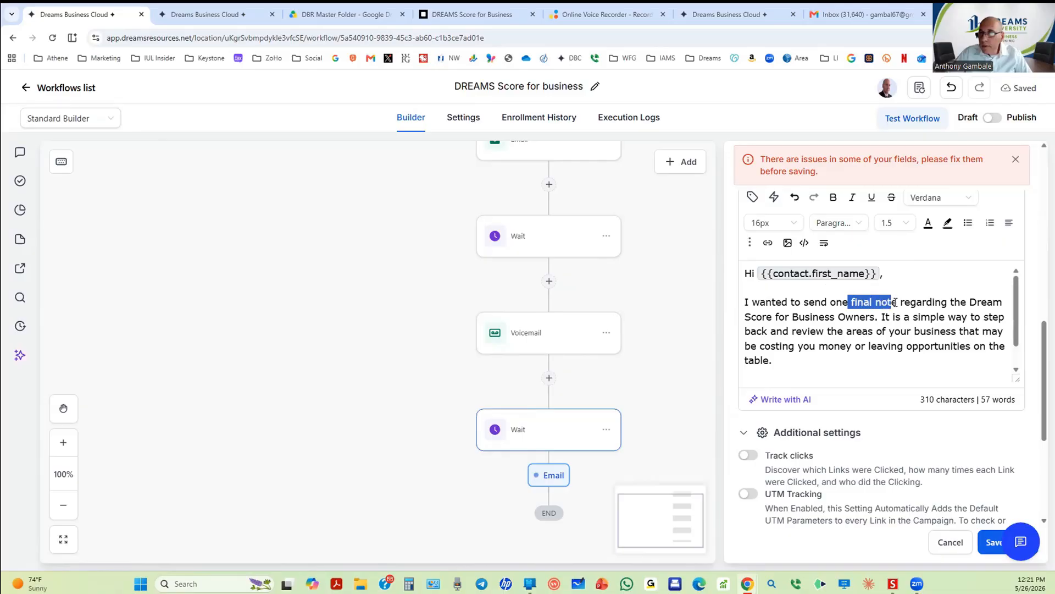
pyautogui.click(833, 197)
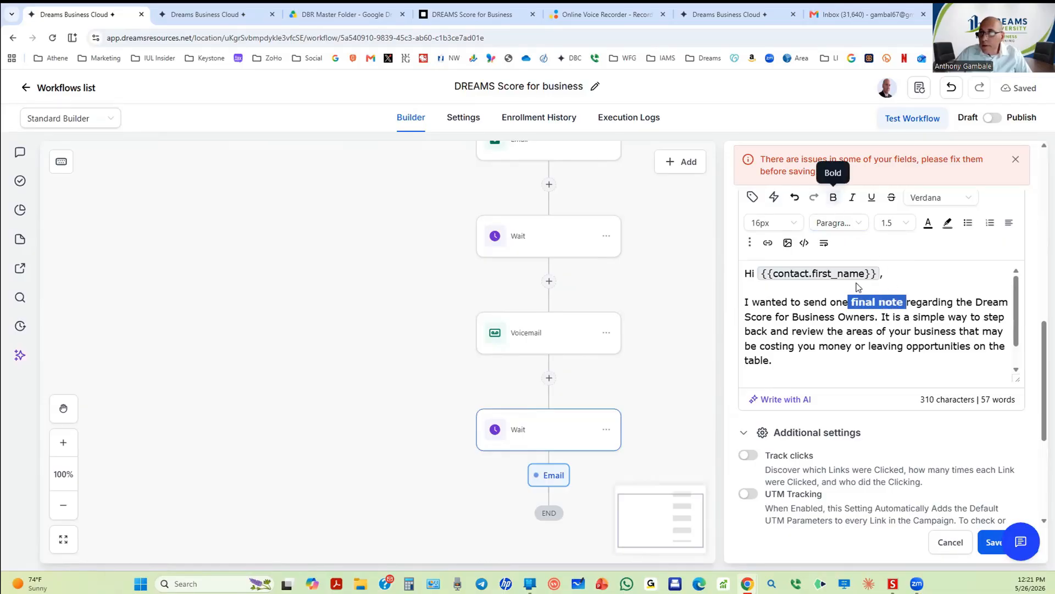
pyautogui.click(885, 319)
# Step: Turn on click tracking, save the Email step, then reopen it to review and save again
pyautogui.scroll(-5, 887, 321)
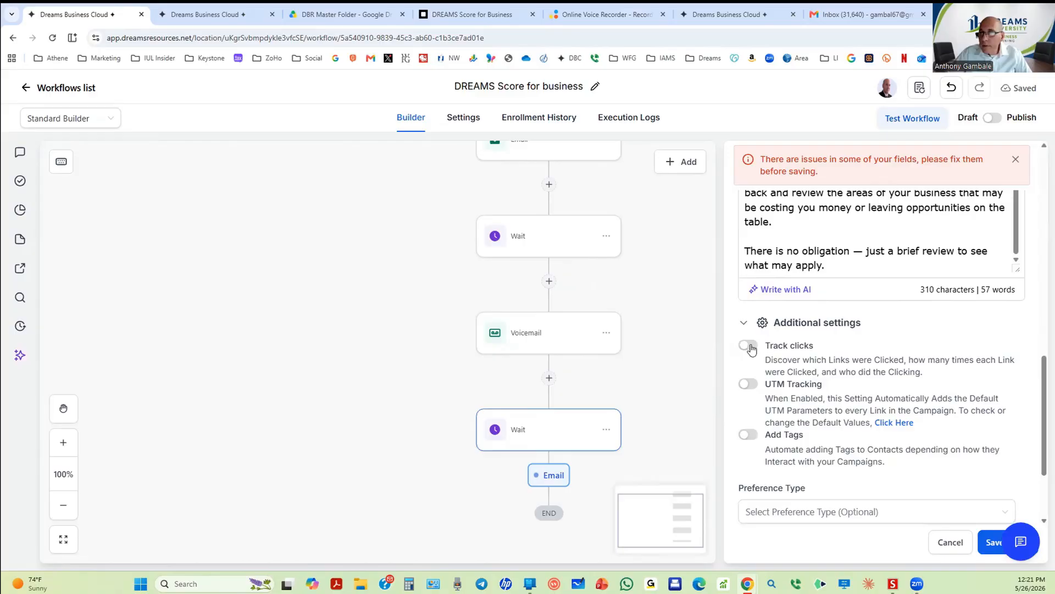
pyautogui.click(749, 347)
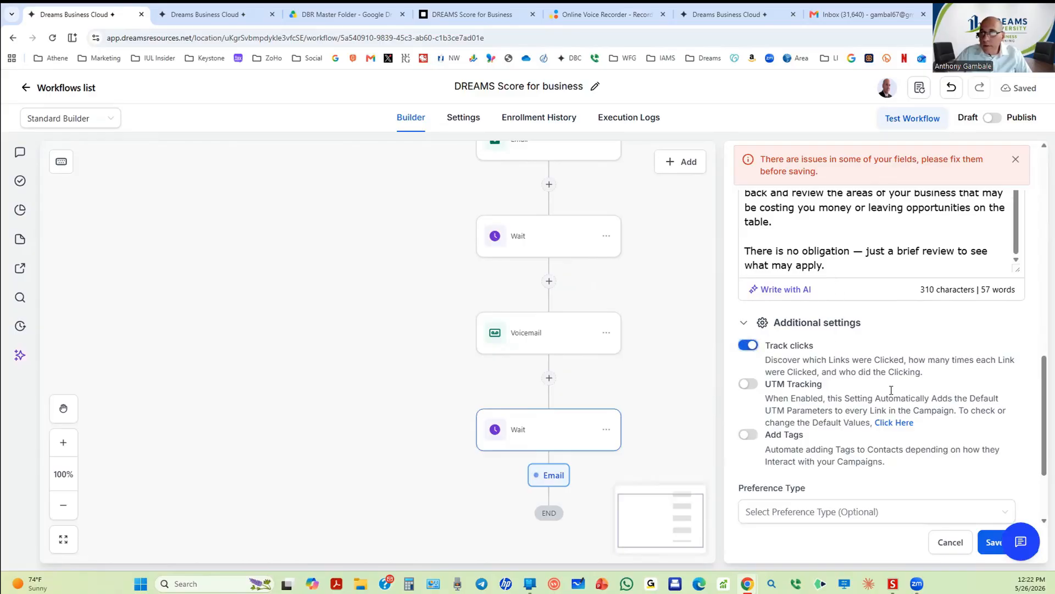
pyautogui.click(984, 539)
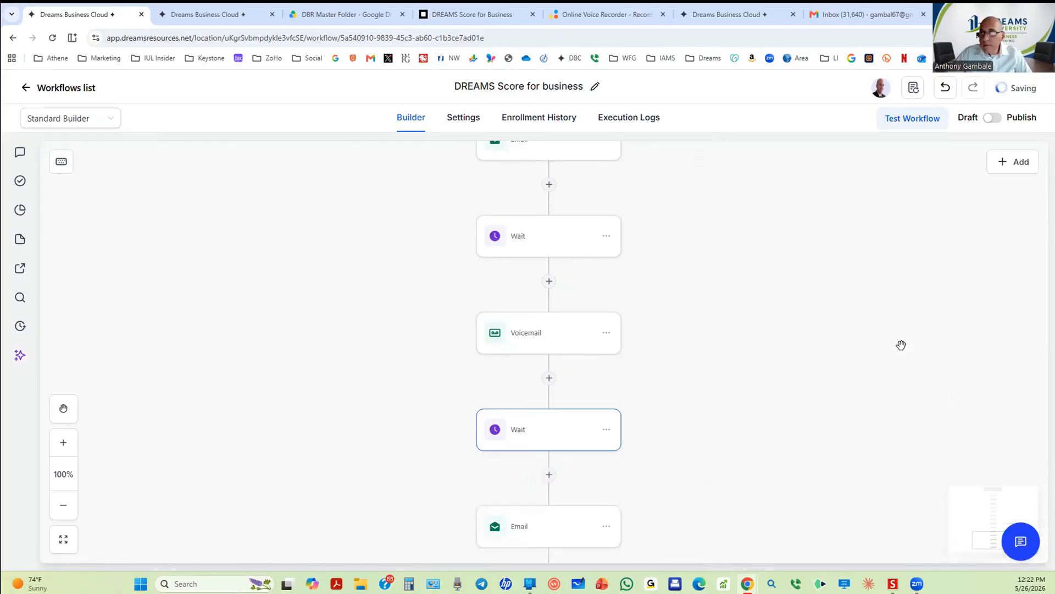
pyautogui.scroll(-4, 541, 479)
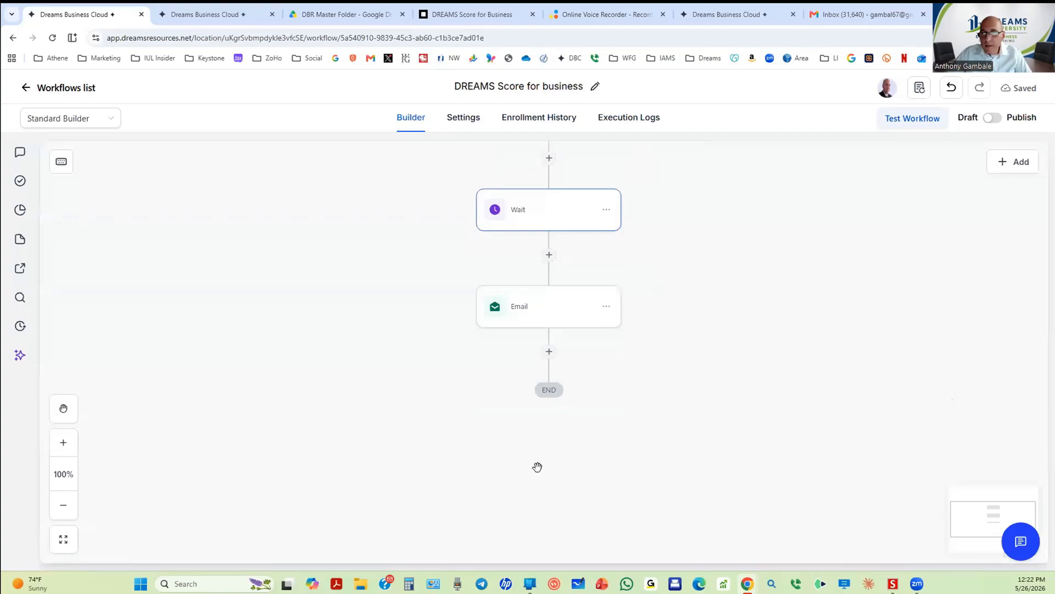
pyautogui.click(536, 312)
pyautogui.scroll(-6, 882, 329)
pyautogui.scroll(-6, 883, 328)
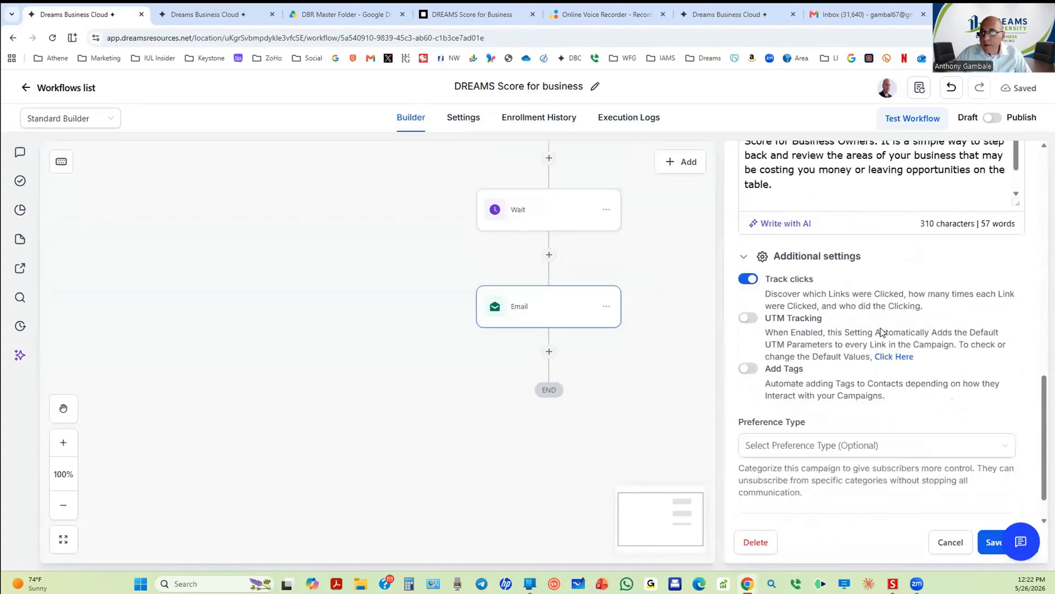
pyautogui.click(985, 540)
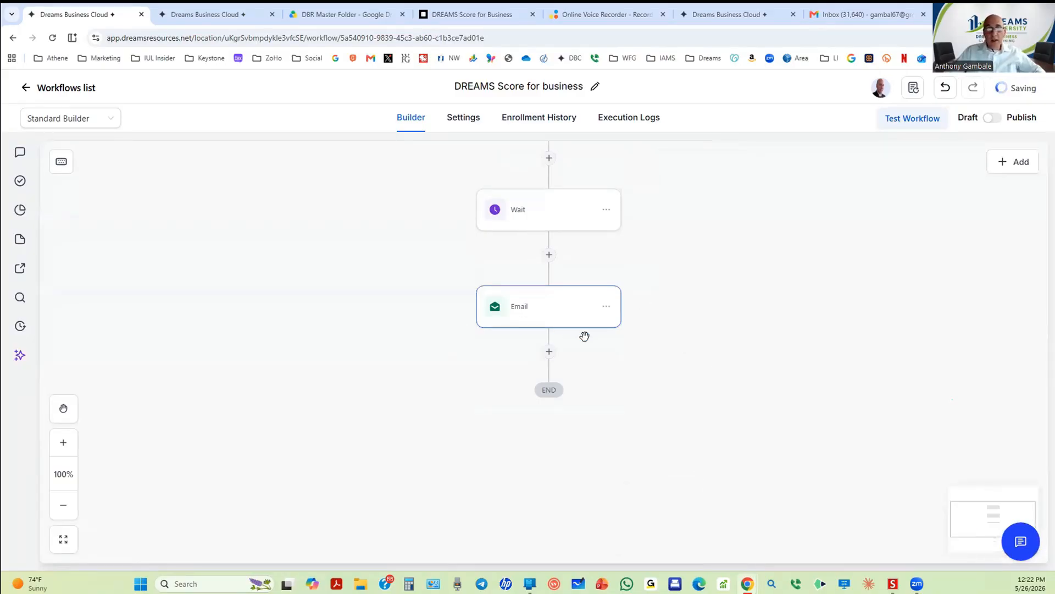
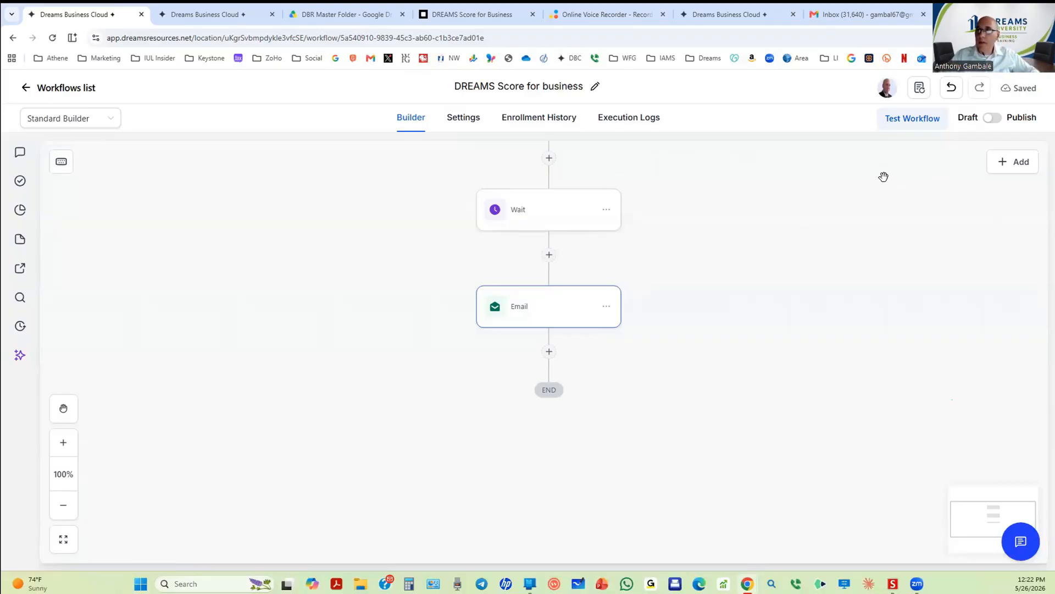
# Step: In the workflow Settings, set Timezone to Contact Timezone and switch on Stop on response
pyautogui.click(465, 126)
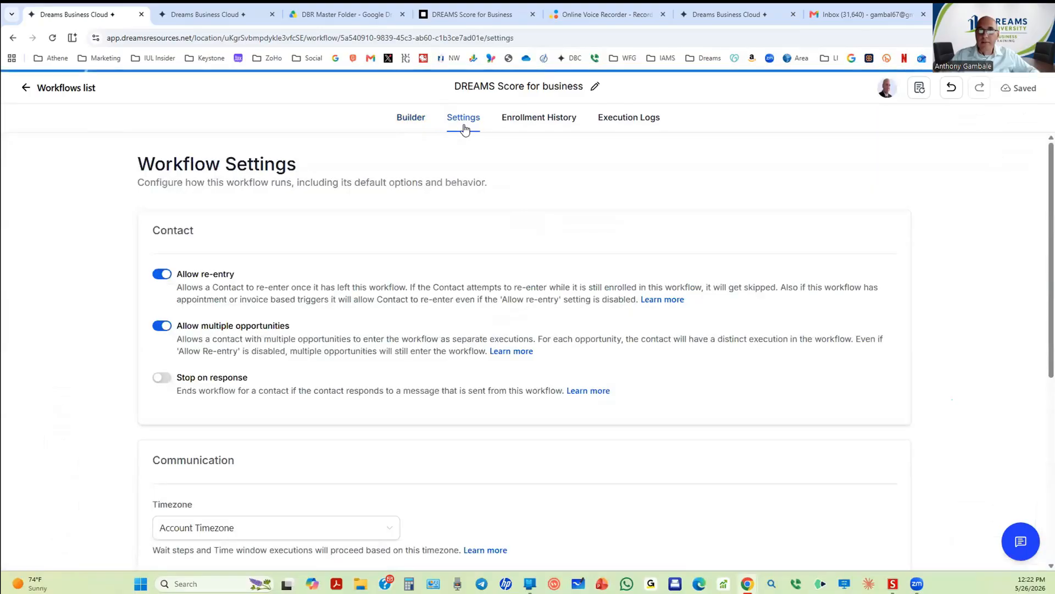
pyautogui.scroll(-4, 283, 361)
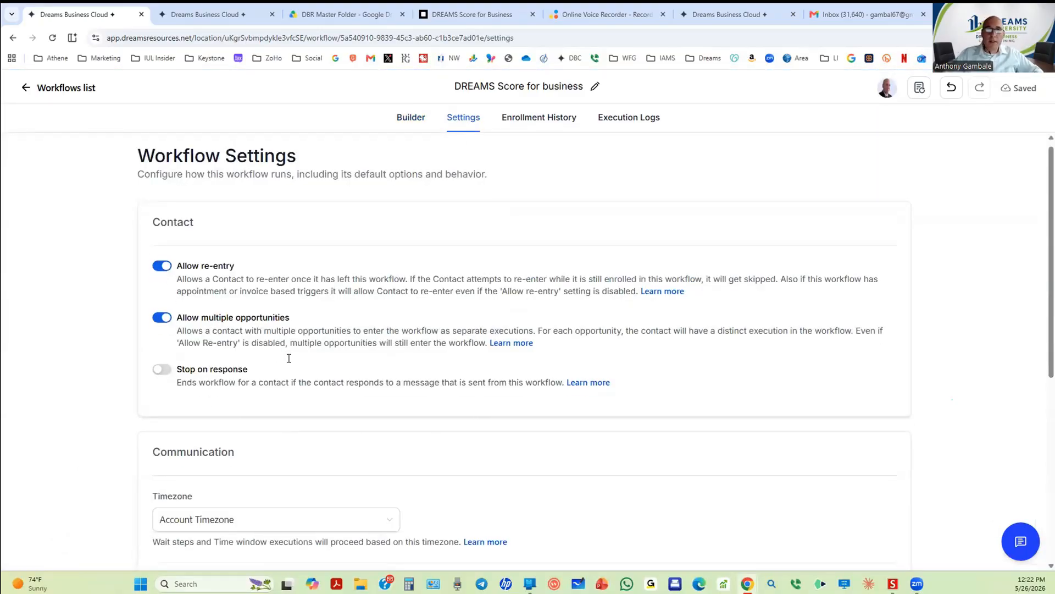
pyautogui.click(242, 318)
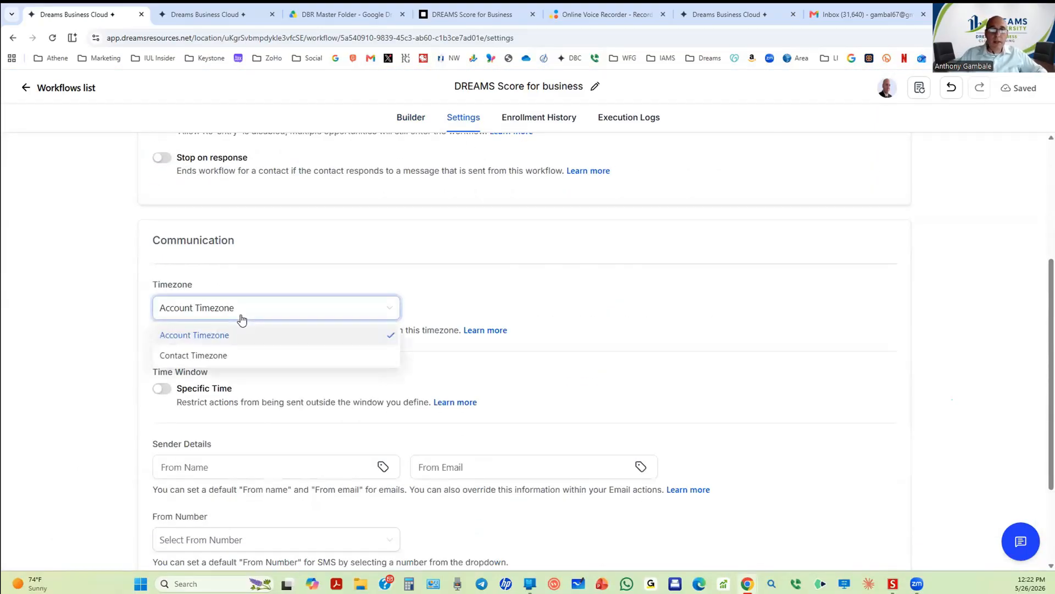
pyautogui.click(224, 356)
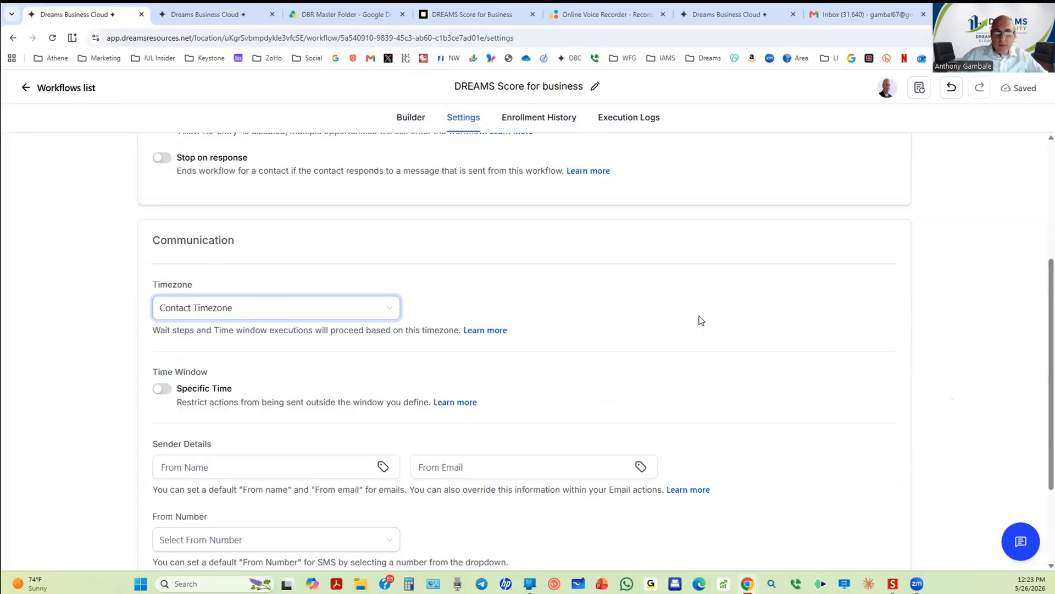
pyautogui.scroll(2, 571, 291)
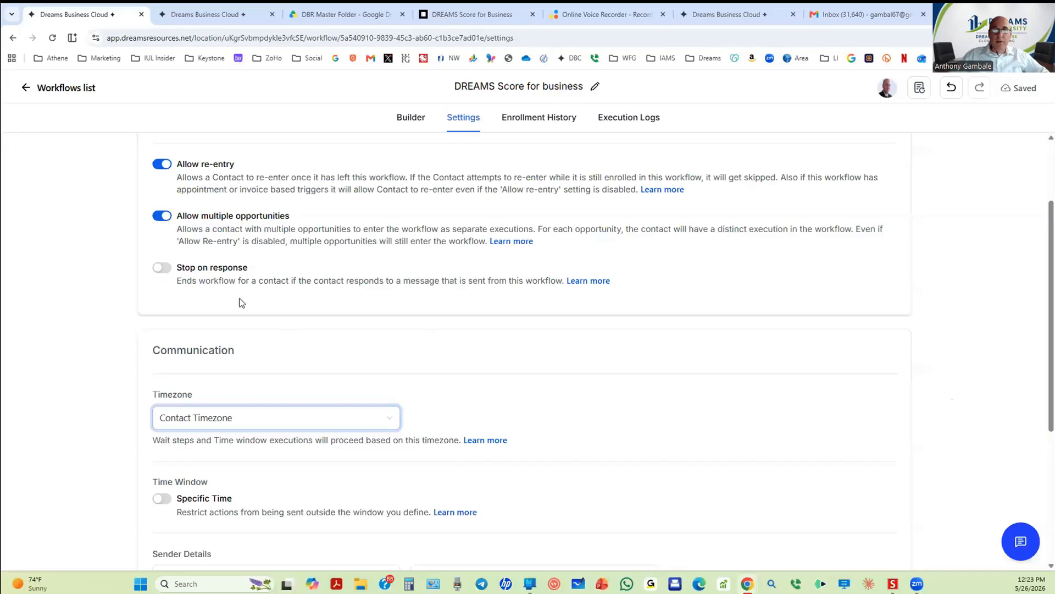
pyautogui.click(162, 268)
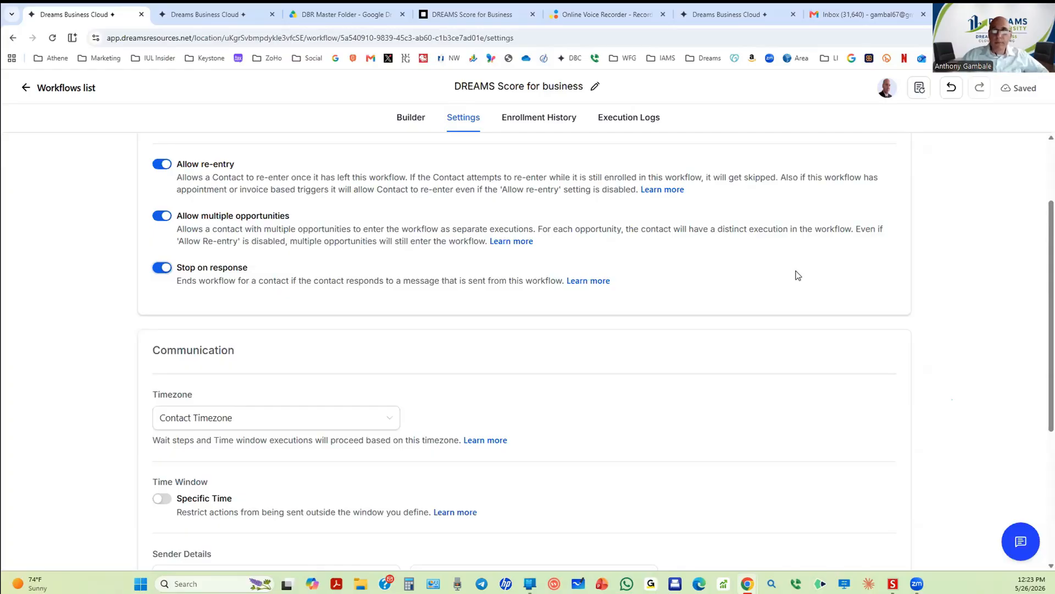
pyautogui.scroll(-2, 394, 308)
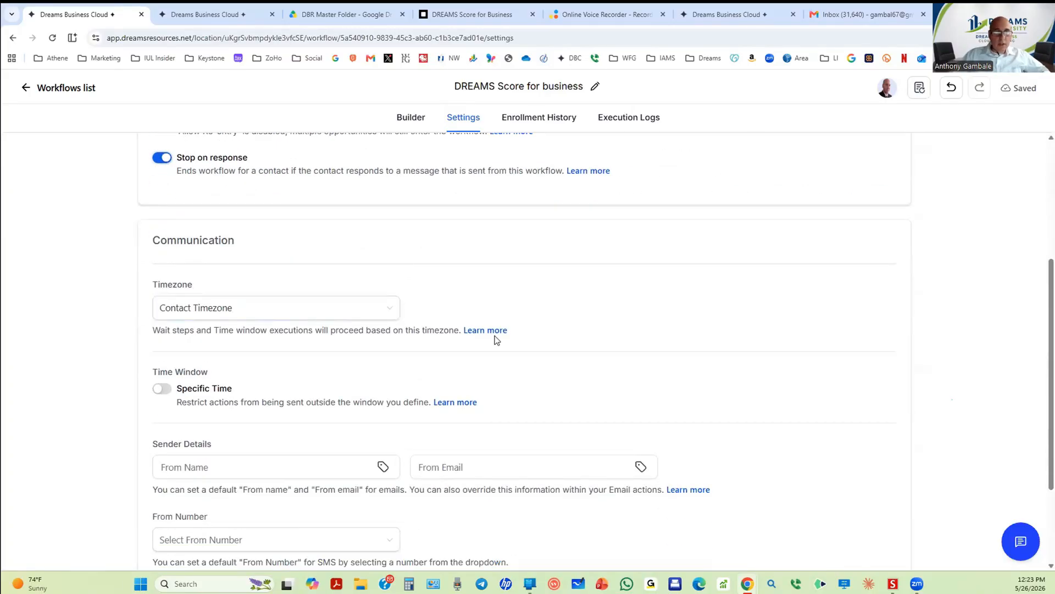
pyautogui.scroll(-2, 434, 381)
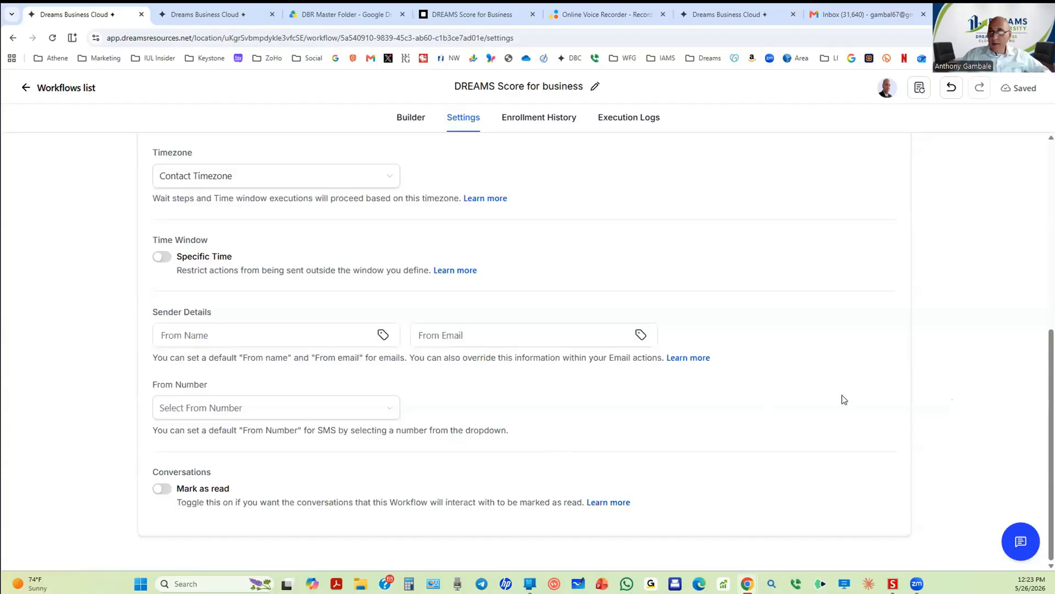
pyautogui.scroll(5, 844, 399)
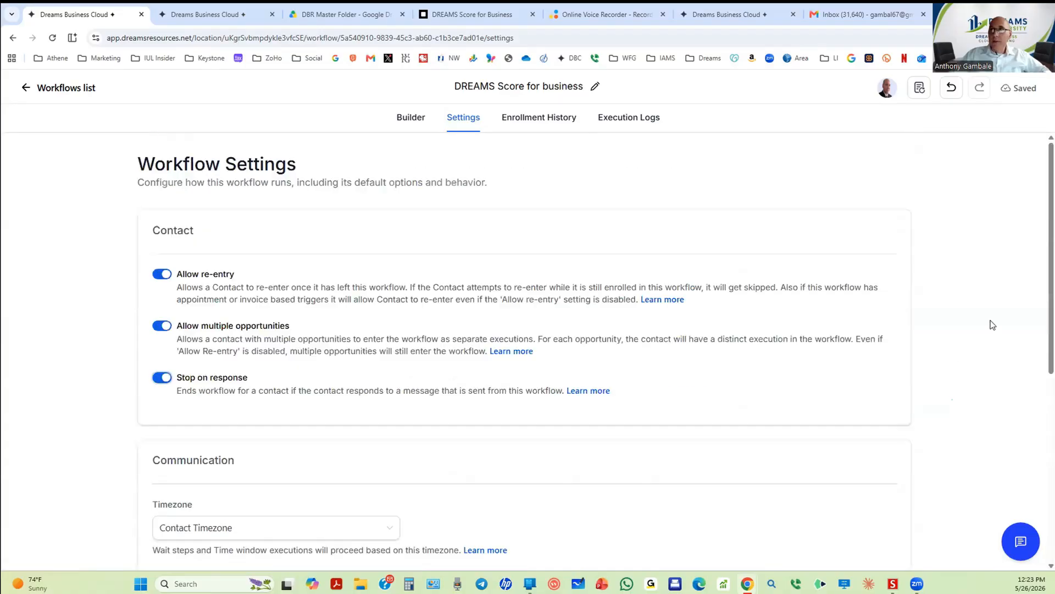
# Step: Back on the Builder tab, switch the workflow from Draft to Publish, save, and dismiss the Saved! toast
pyautogui.click(411, 117)
pyautogui.scroll(-10, 715, 303)
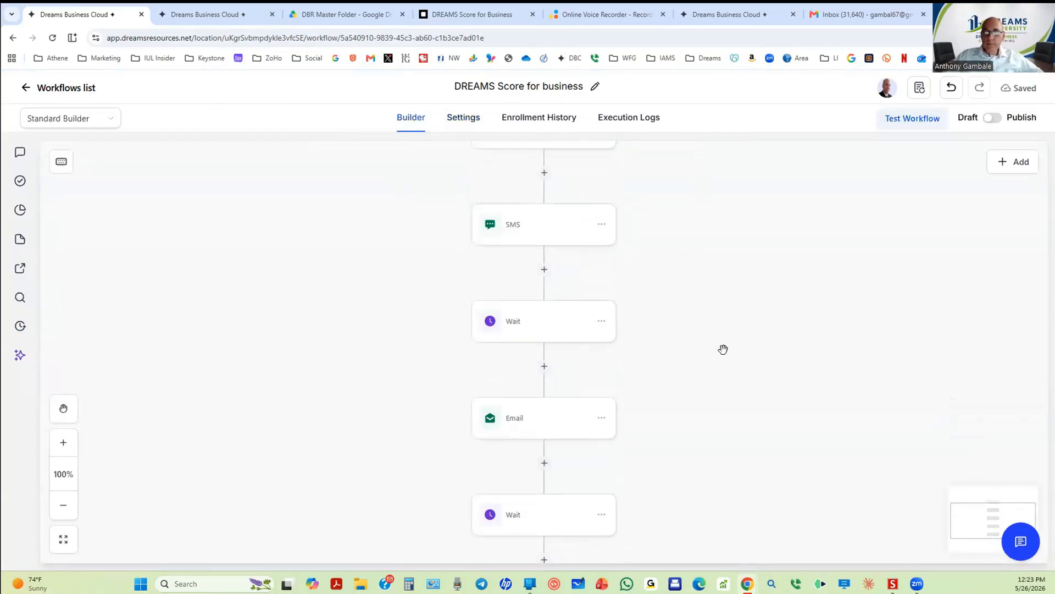
pyautogui.scroll(-4, 719, 384)
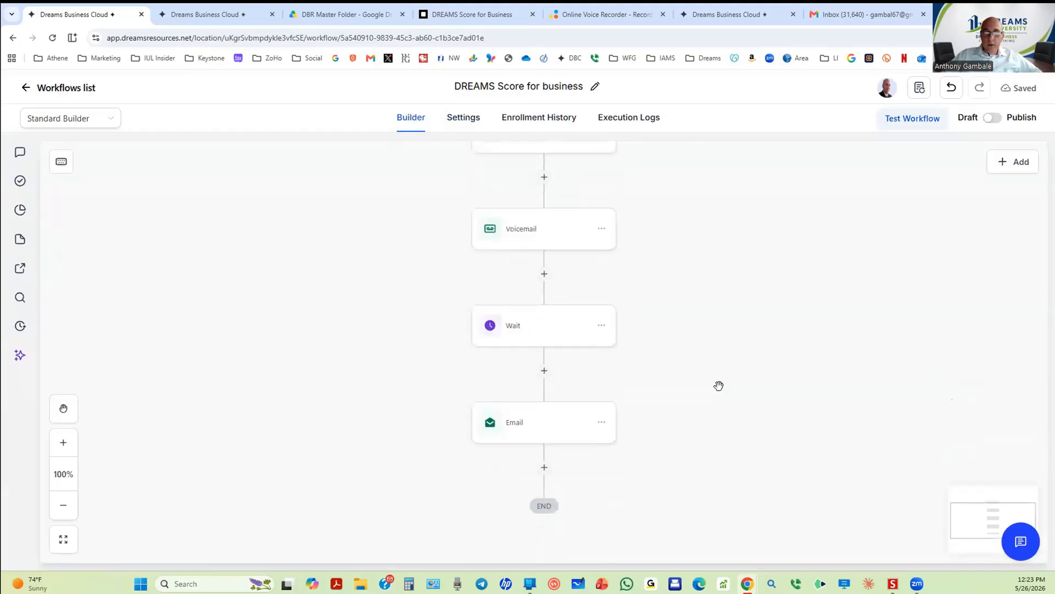
pyautogui.scroll(8, 724, 379)
pyautogui.scroll(6, 769, 359)
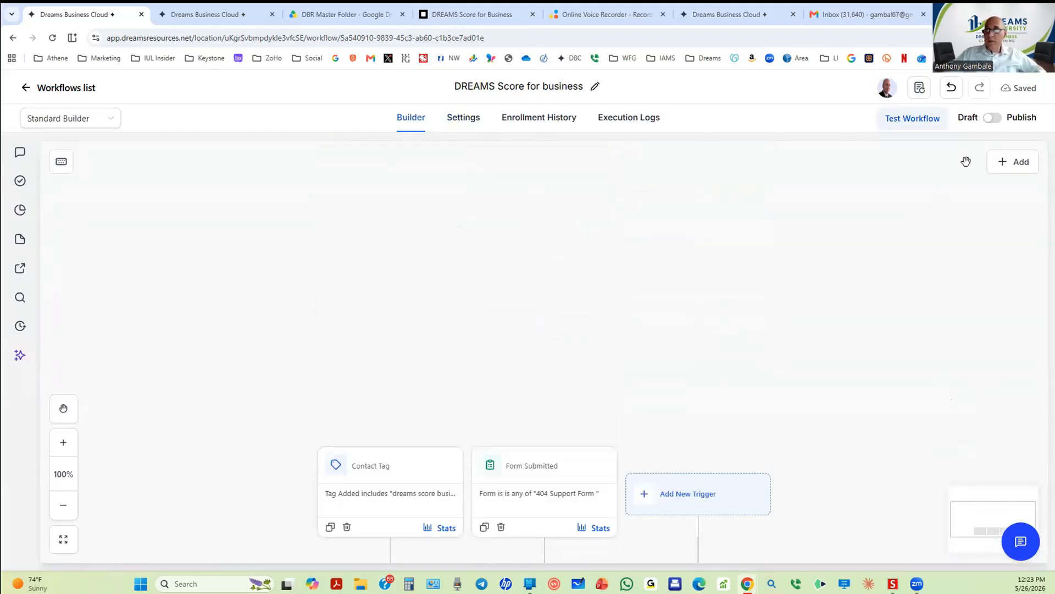
pyautogui.click(993, 118)
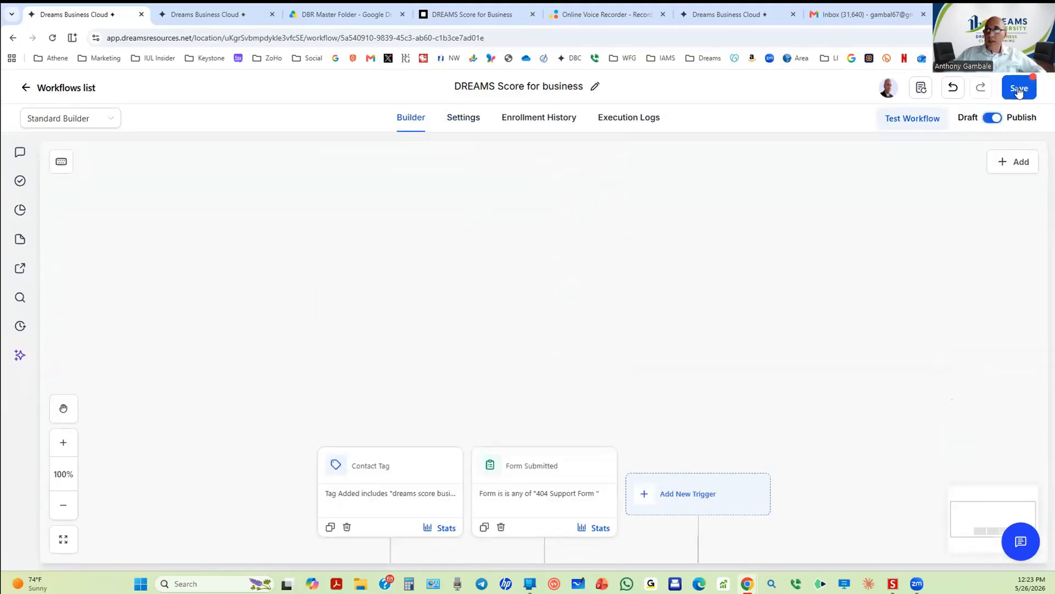
pyautogui.scroll(-4, 892, 262)
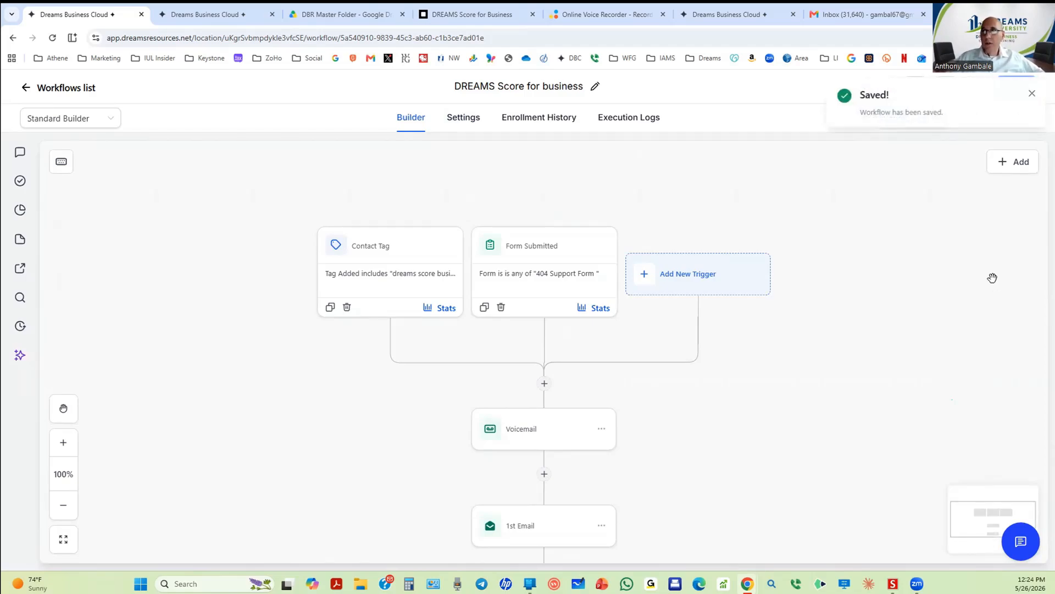
pyautogui.click(1032, 98)
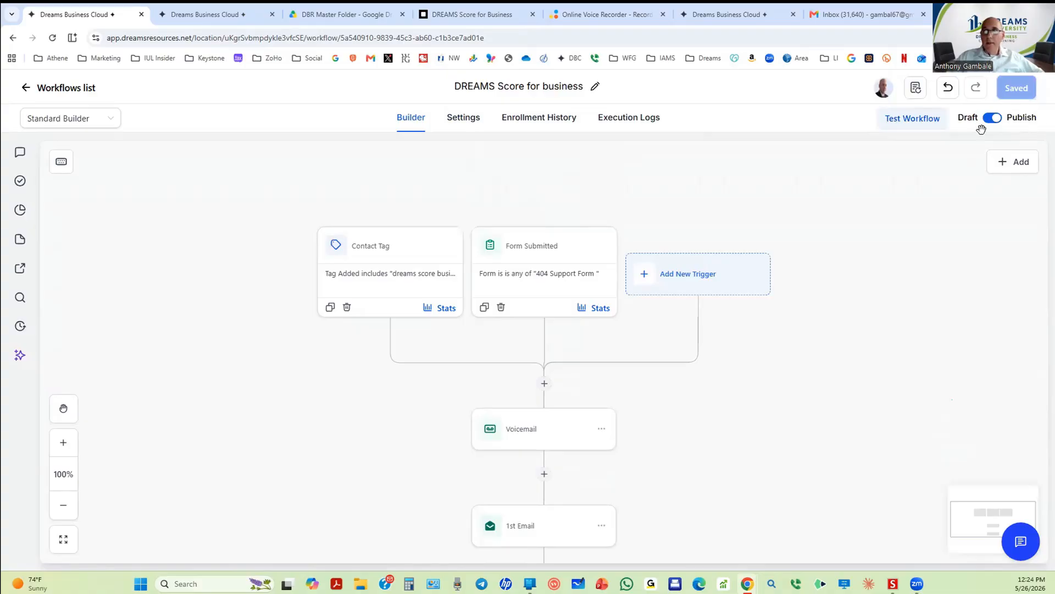
# Step: Return to the workflows list, find the now-Published DREAMS Score for business, and tick its row
pyautogui.click(66, 90)
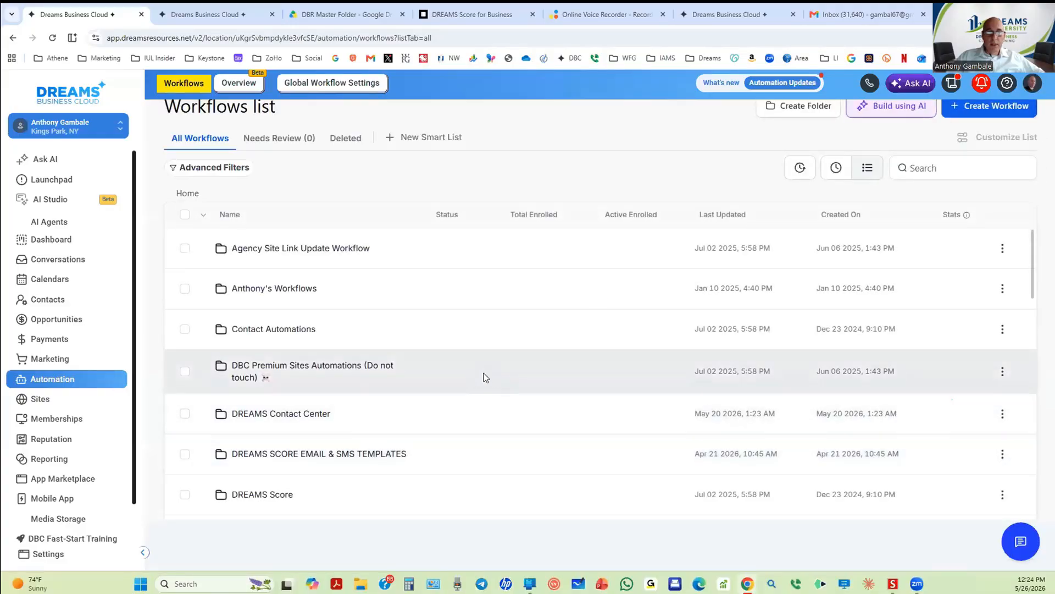
pyautogui.scroll(-10, 485, 377)
pyautogui.scroll(10, 499, 383)
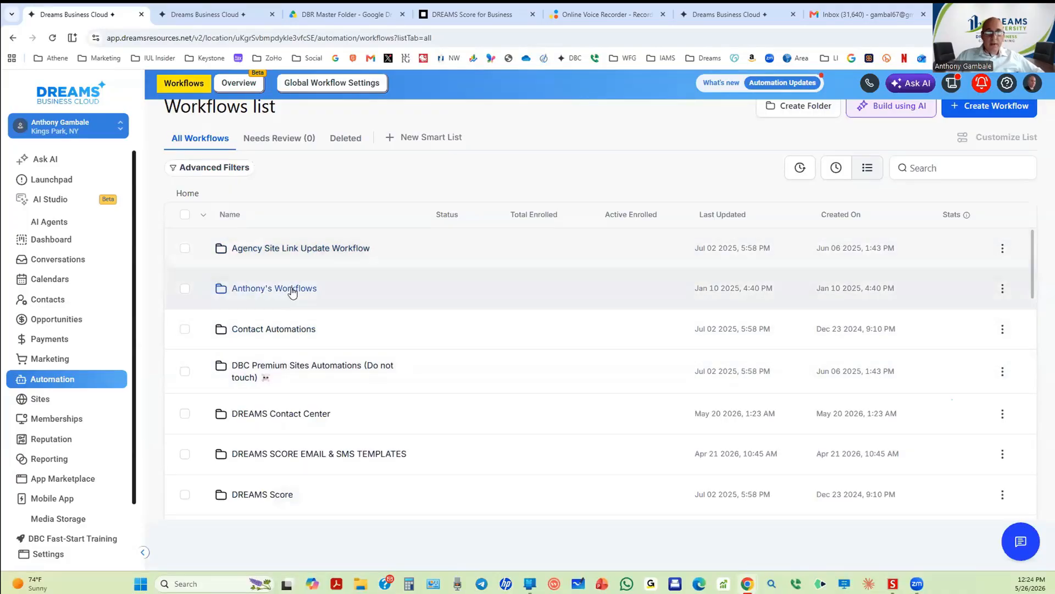
pyautogui.scroll(-10, 696, 428)
pyautogui.scroll(-8, 696, 429)
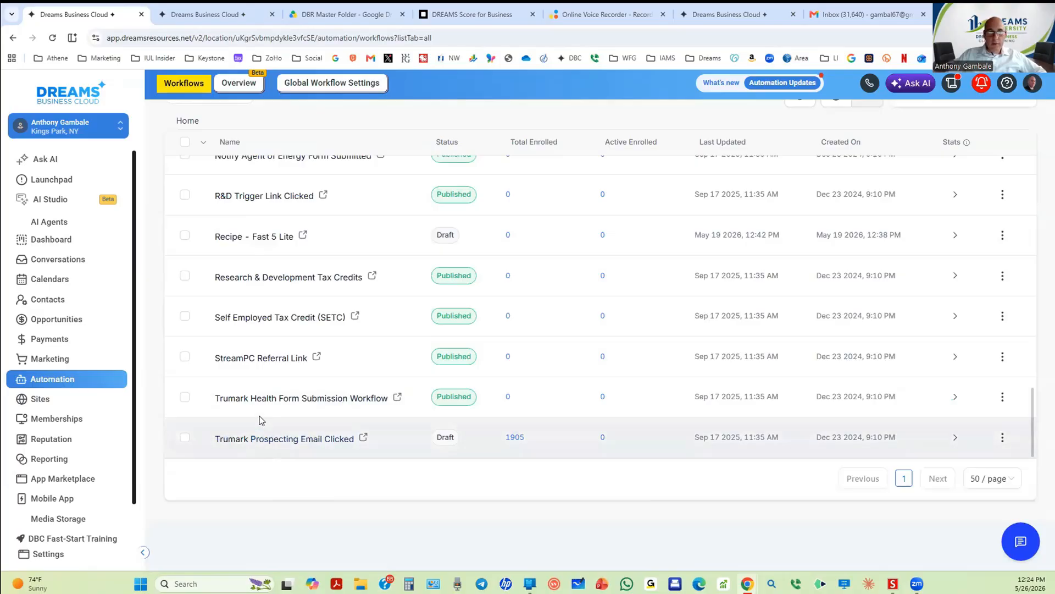
pyautogui.scroll(1, 257, 278)
pyautogui.scroll(4, 258, 278)
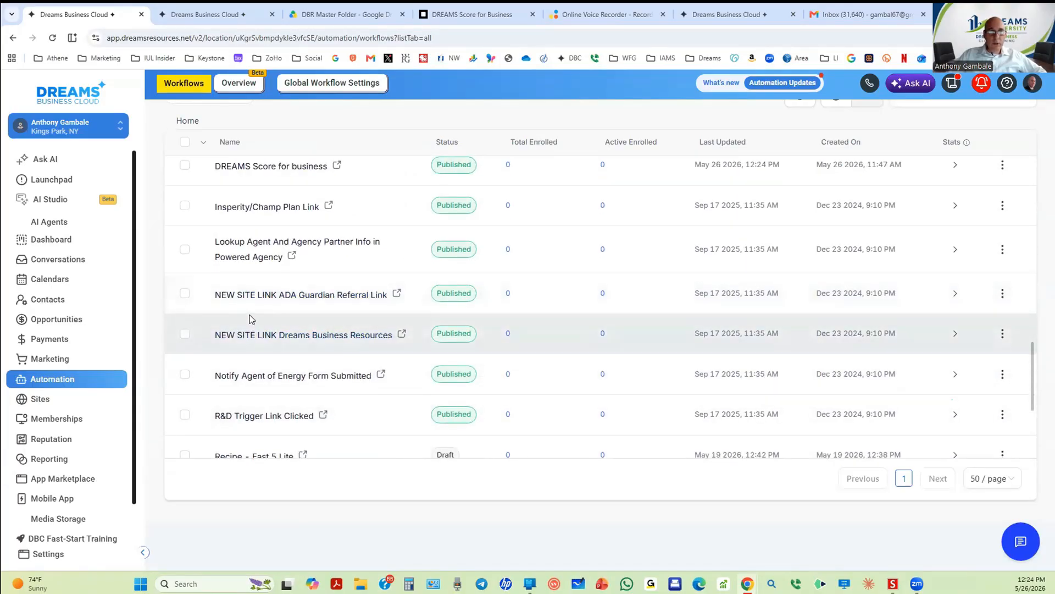
pyautogui.scroll(2, 251, 318)
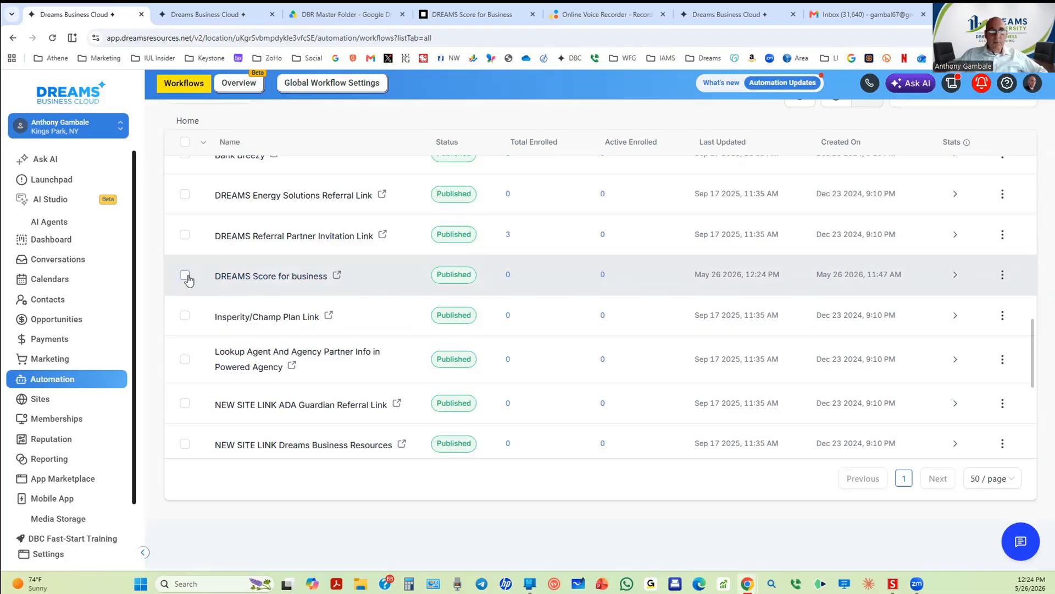
pyautogui.scroll(5, 440, 275)
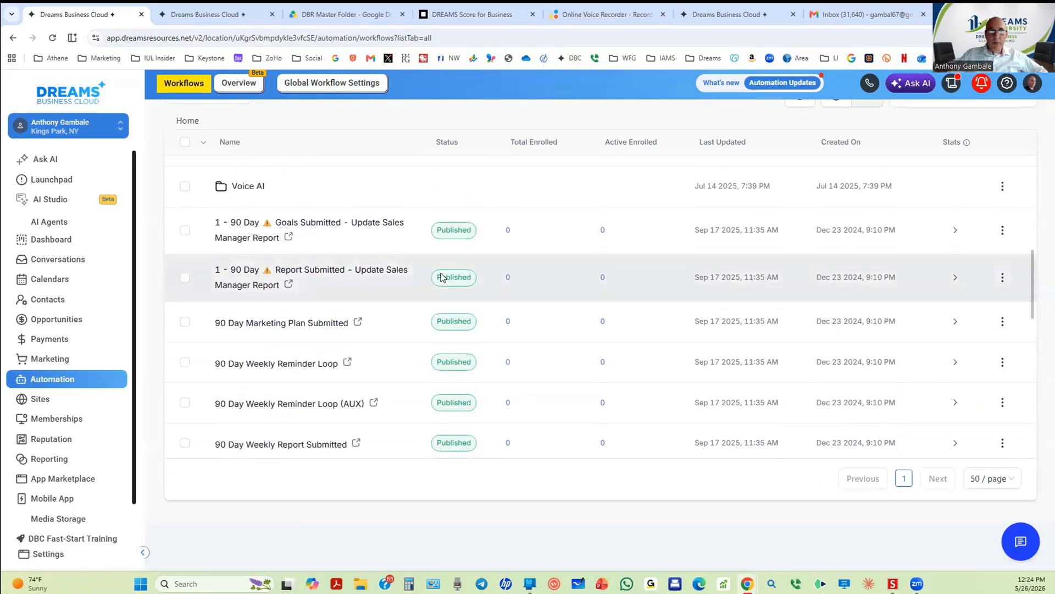
pyautogui.scroll(-2, 441, 278)
pyautogui.scroll(4, 440, 279)
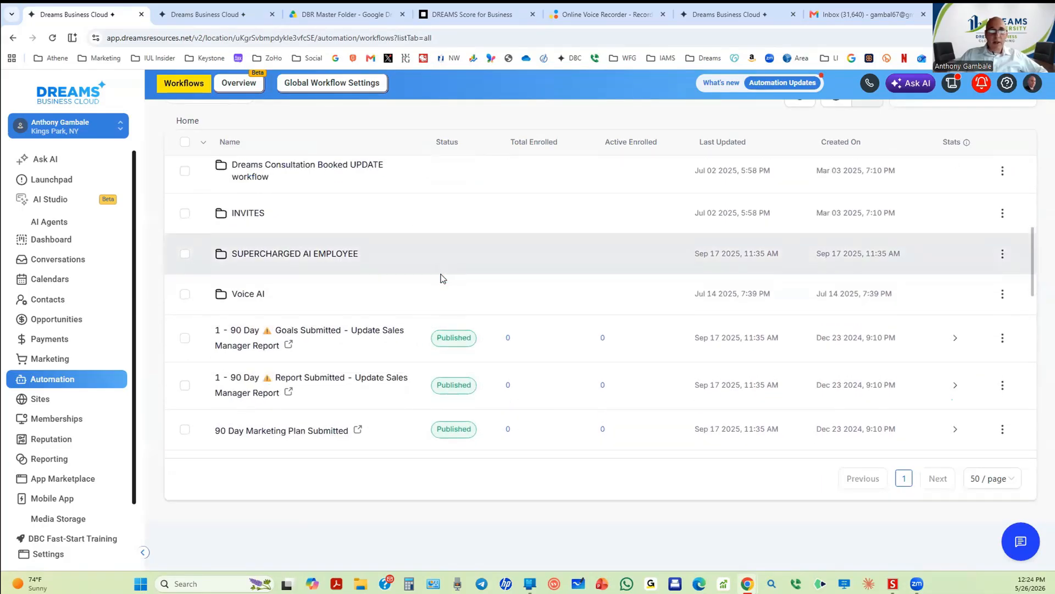
pyautogui.scroll(-4, 441, 278)
pyautogui.scroll(-2, 265, 372)
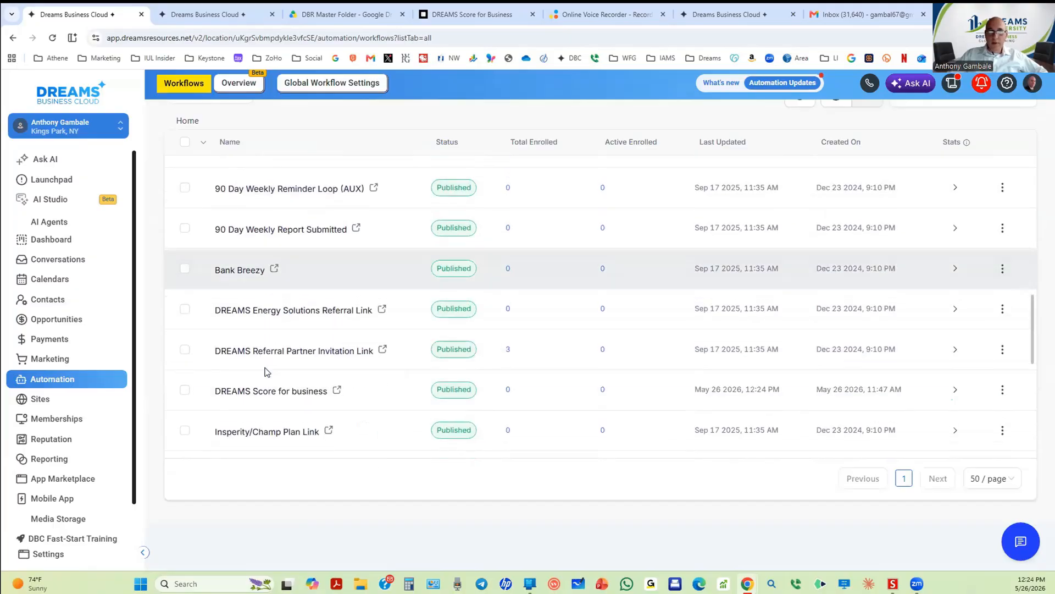
pyautogui.click(185, 386)
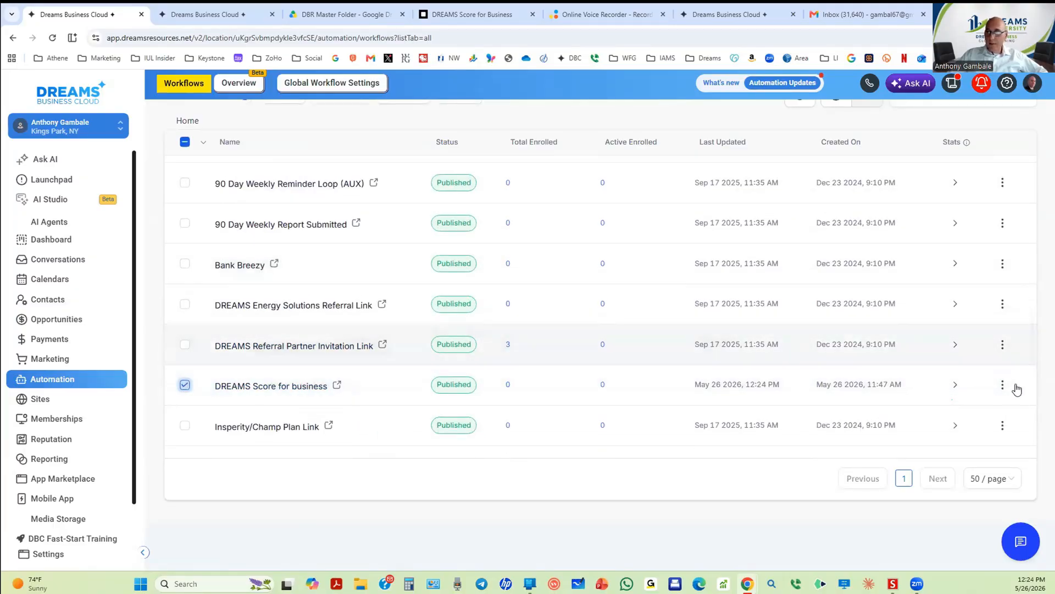
# Step: Move DREAMS Score for business into the personal workflows folder via its Move to folder action
pyautogui.click(1003, 385)
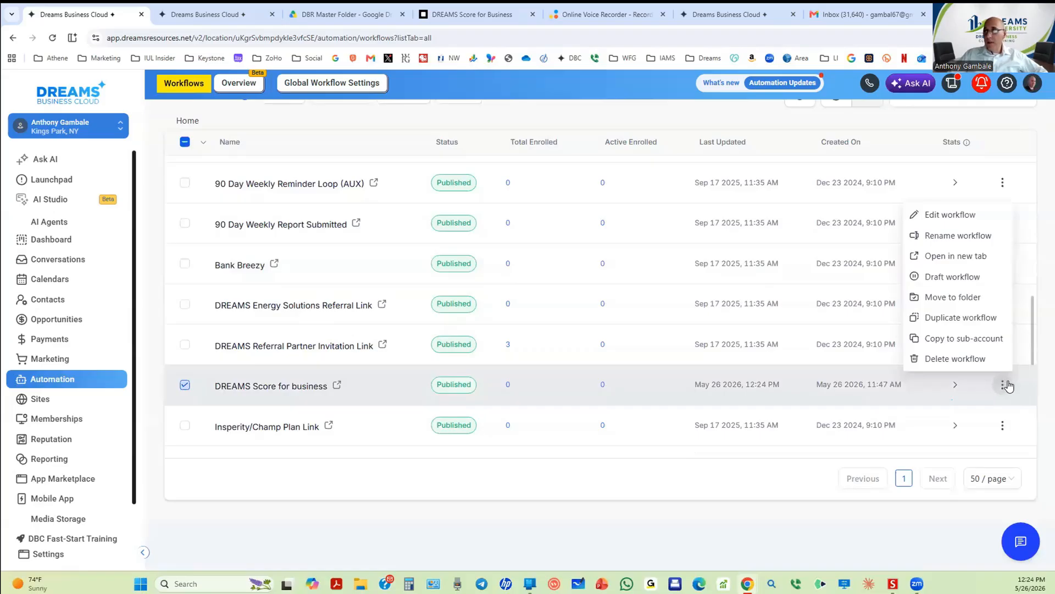
pyautogui.click(940, 298)
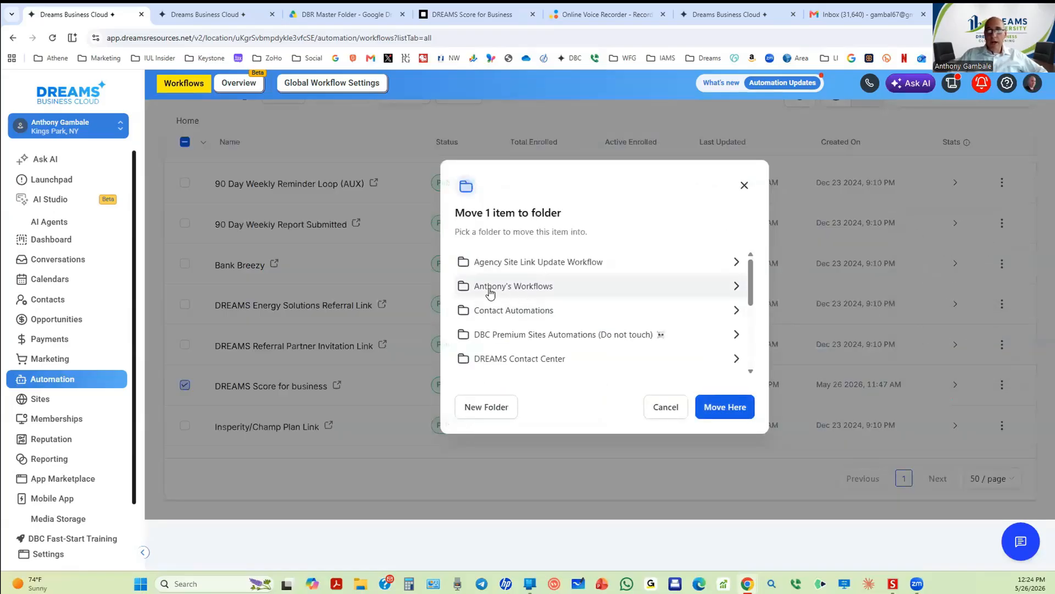
pyautogui.click(490, 290)
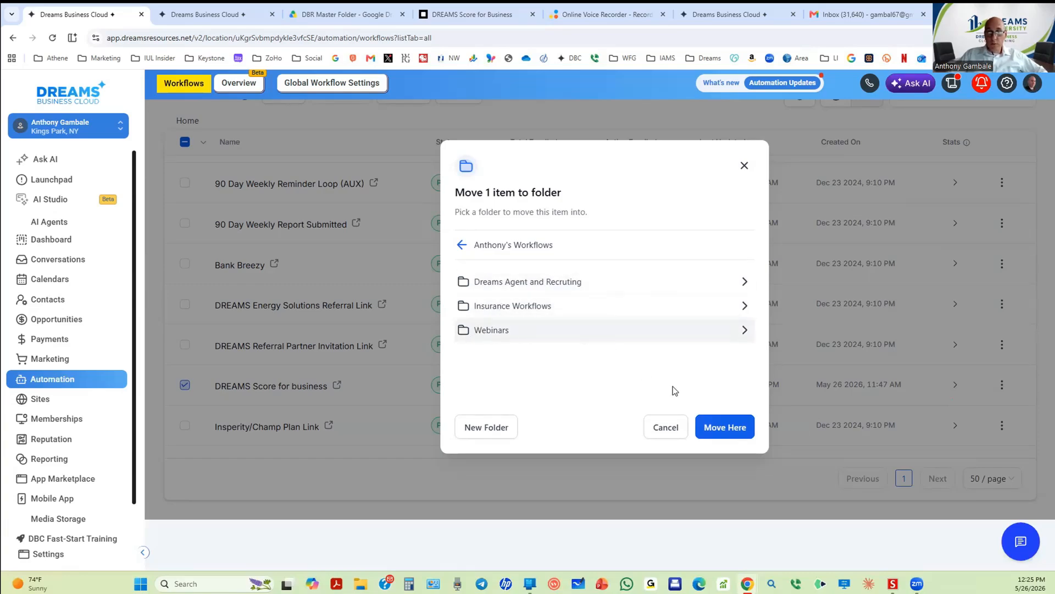
pyautogui.click(721, 428)
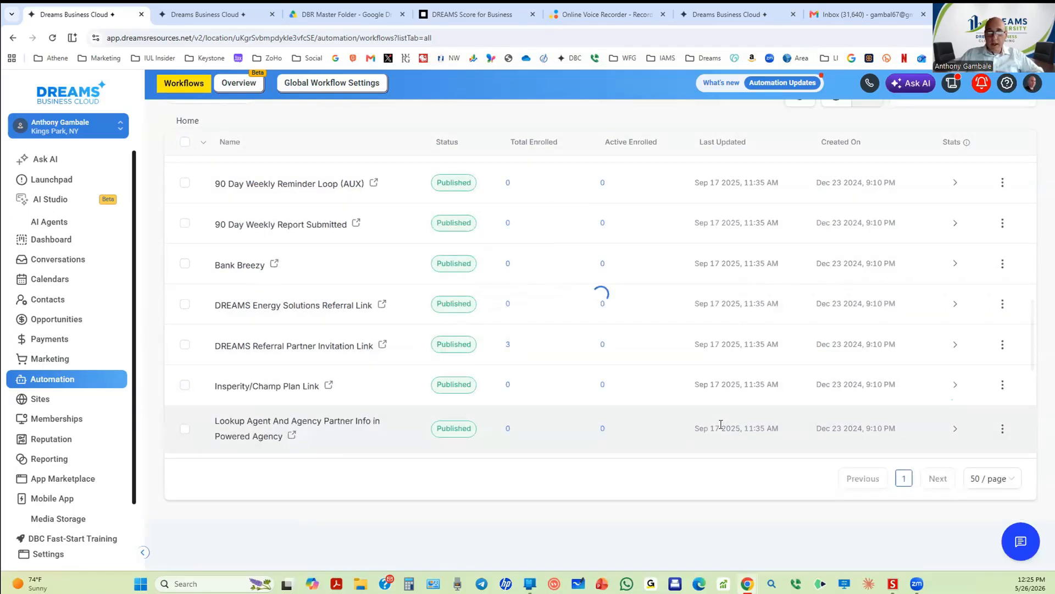
# Step: Check that the personal workflows folder holds the workflow, then switch to the Contacts list
pyautogui.scroll(10, 302, 290)
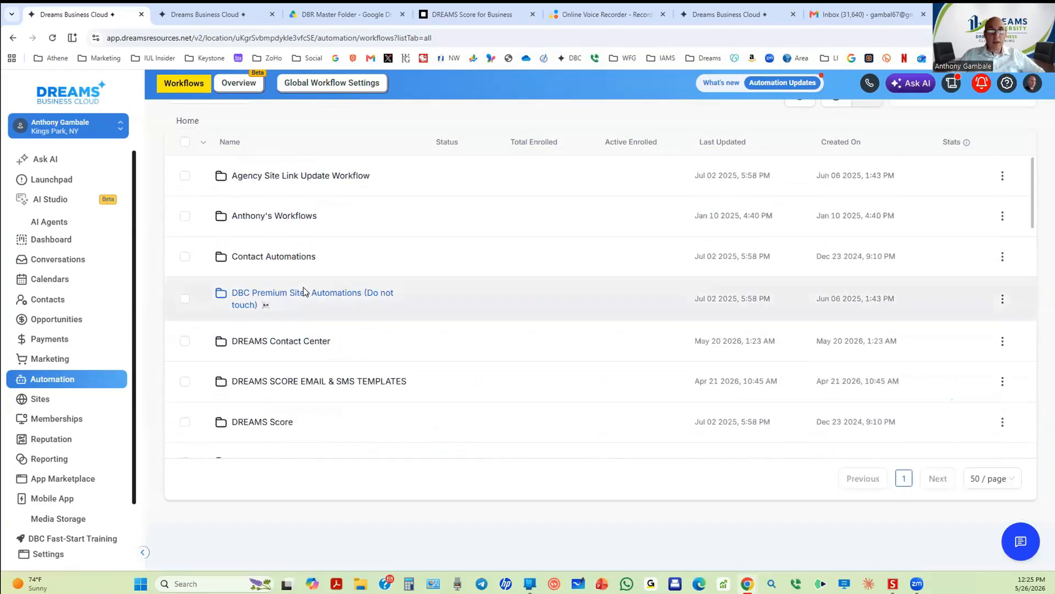
pyautogui.click(269, 219)
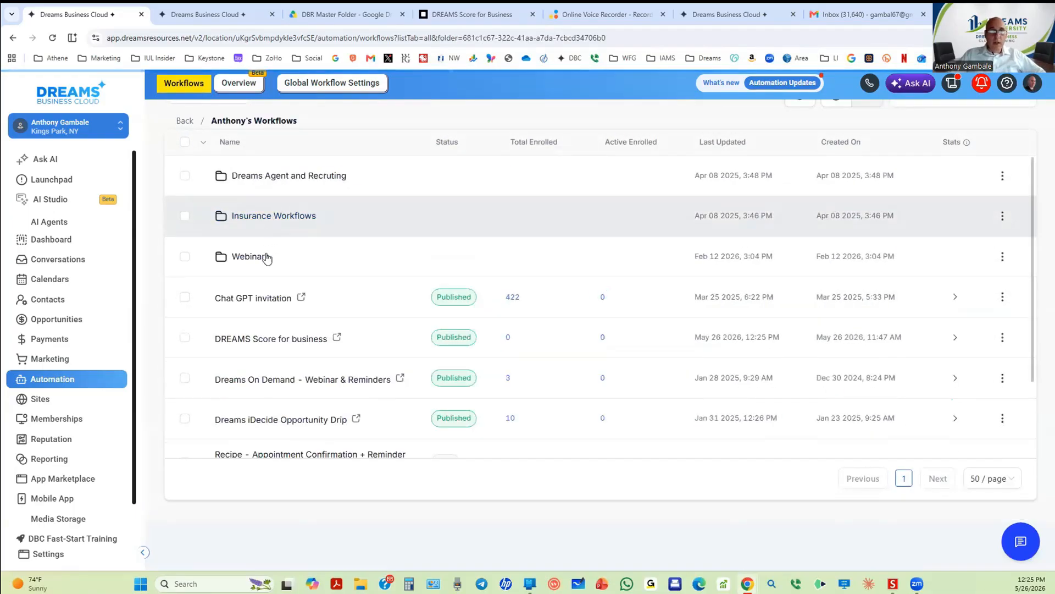
pyautogui.scroll(-2, 337, 420)
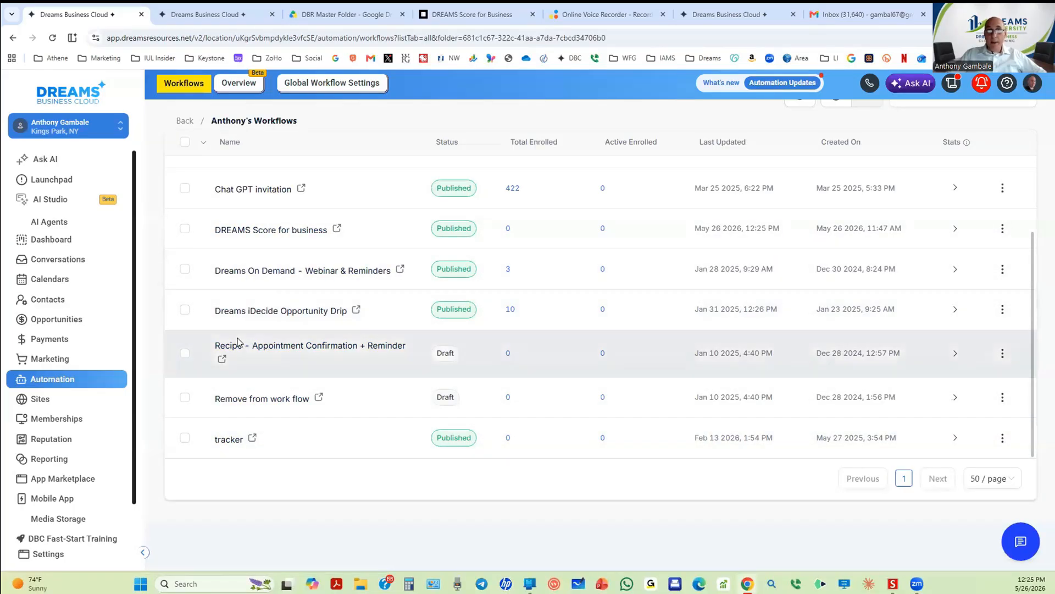
pyautogui.scroll(2, 237, 340)
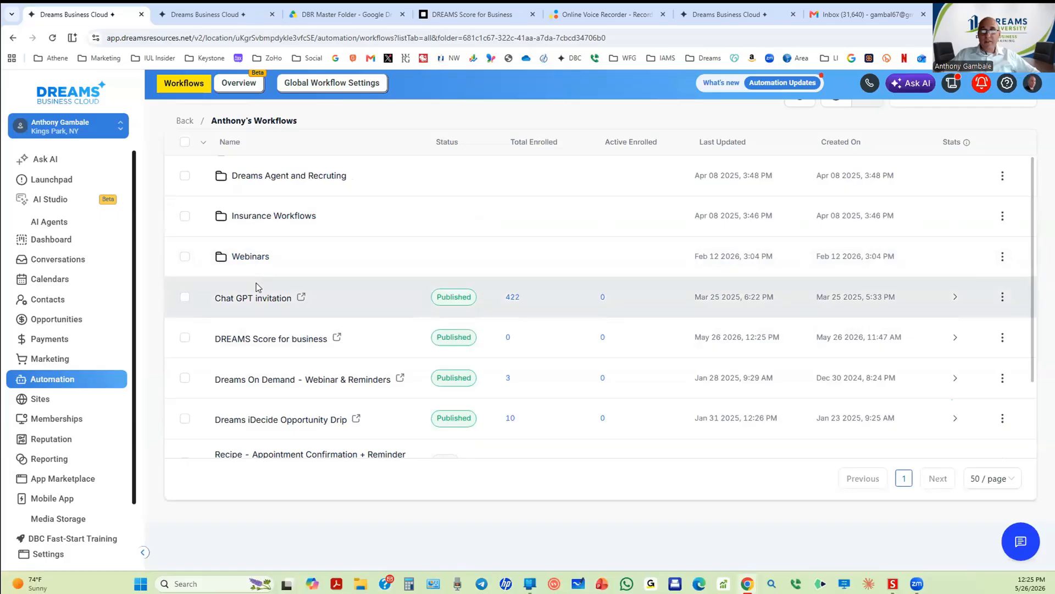
pyautogui.scroll(-2, 266, 289)
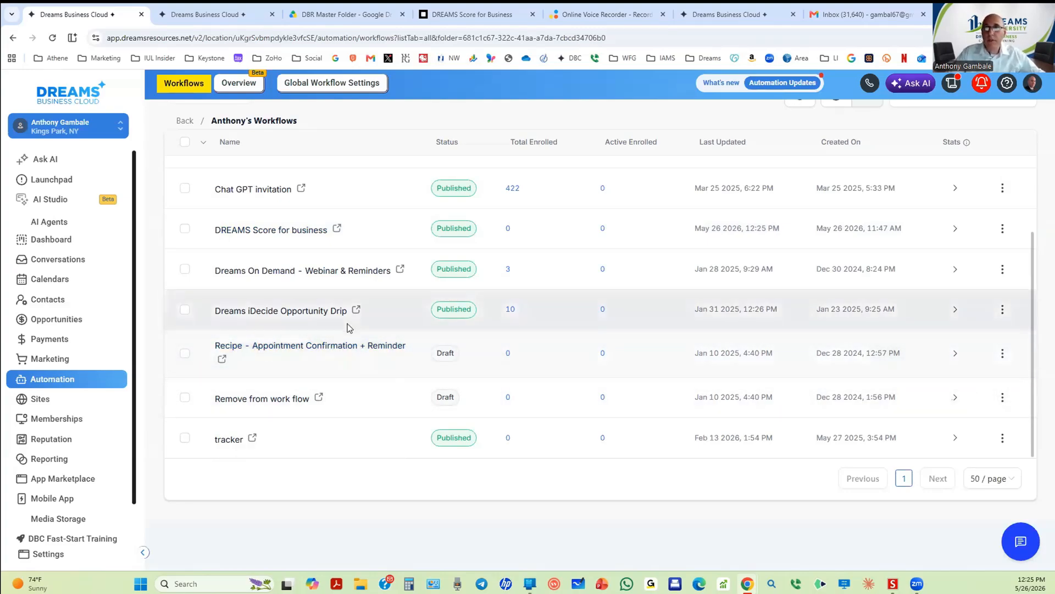
pyautogui.scroll(2, 348, 317)
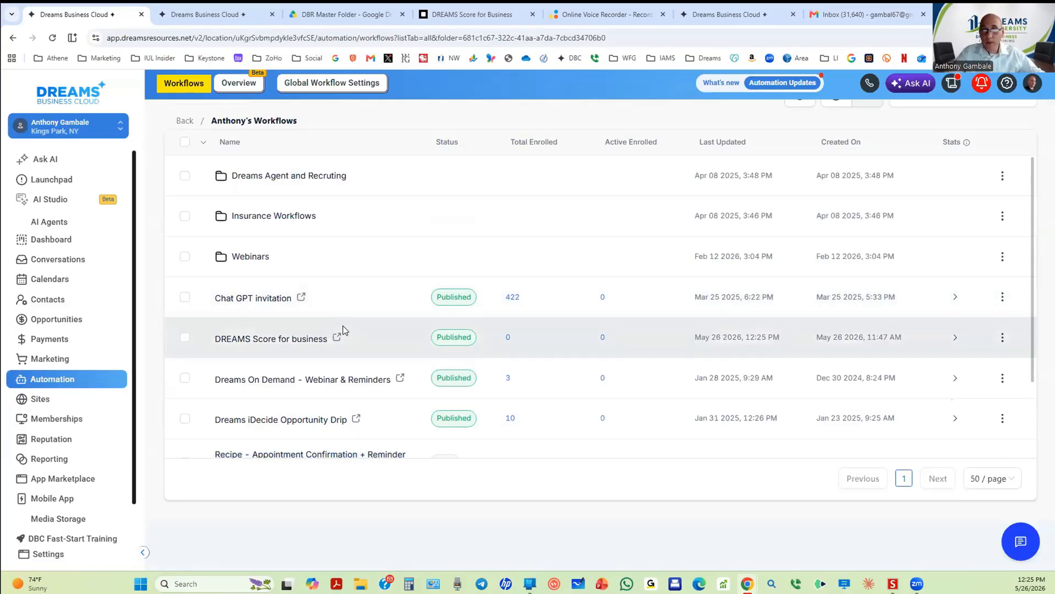
pyautogui.click(54, 301)
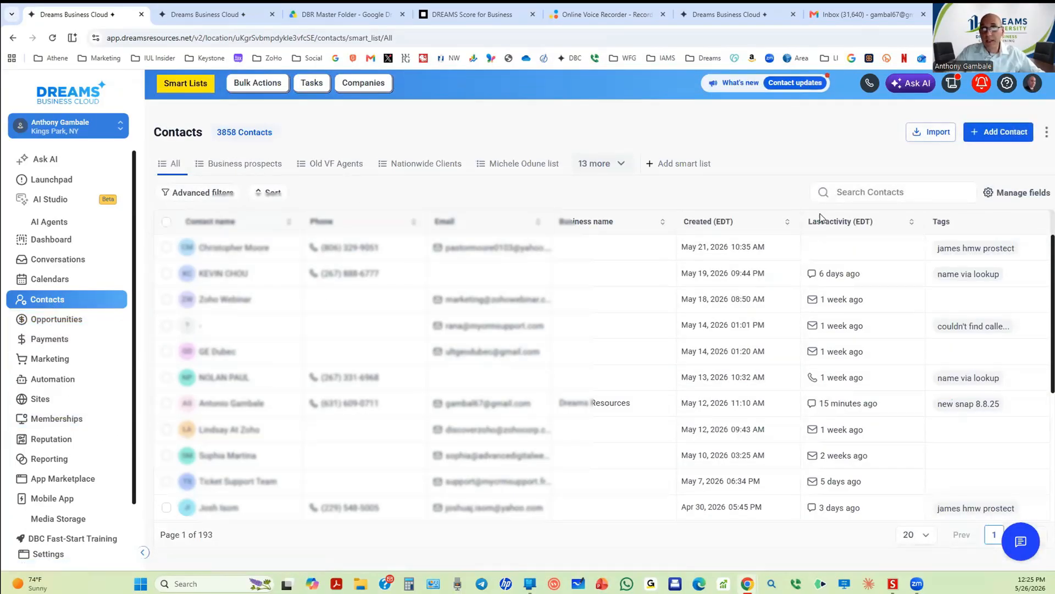
# Step: Show the Melville Webinars smart list and select all 78 of its contacts
pyautogui.click(245, 166)
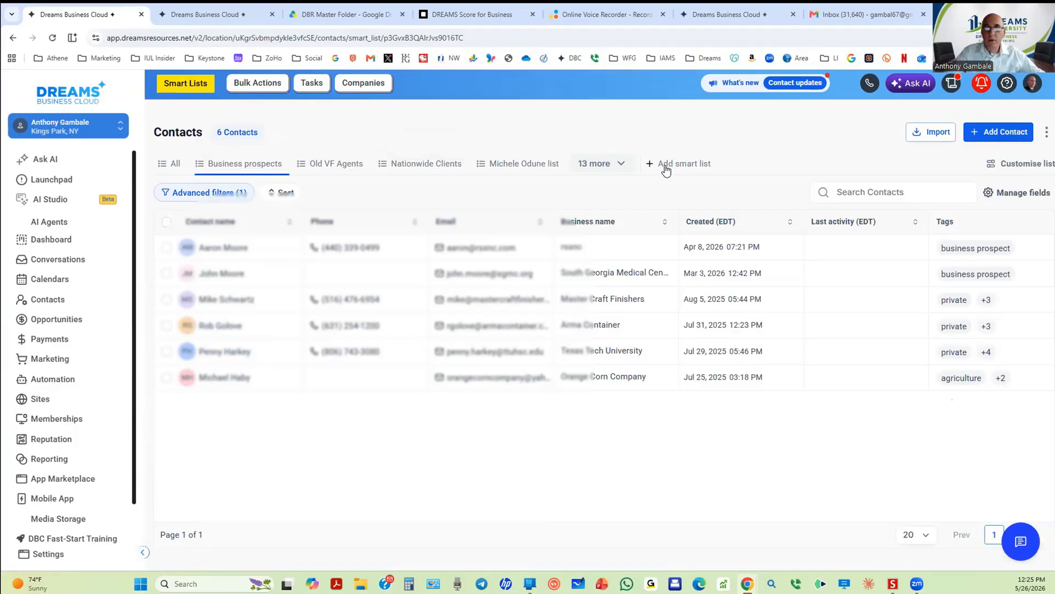
pyautogui.click(624, 167)
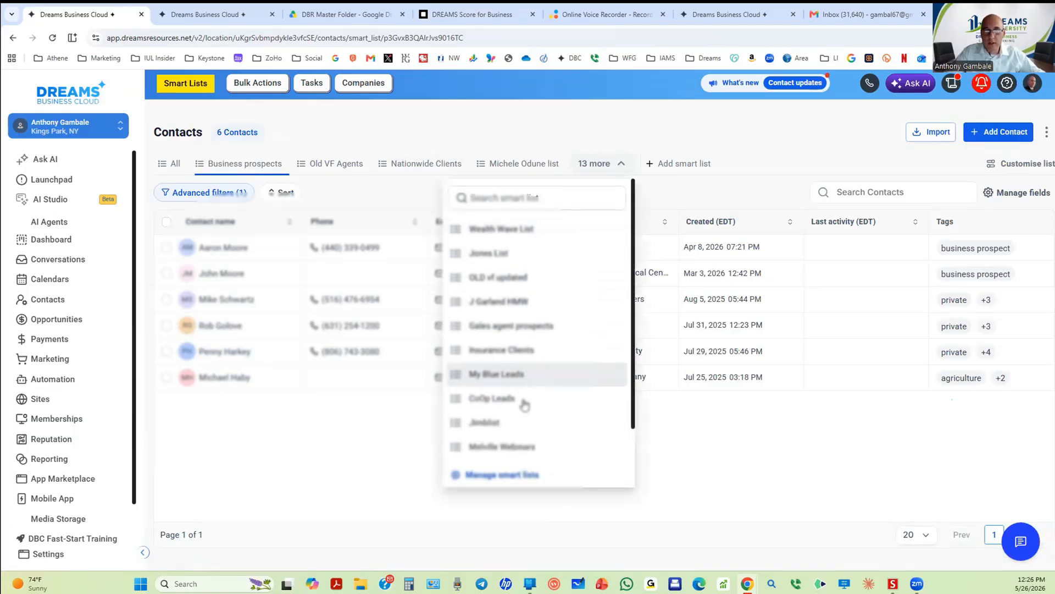
pyautogui.click(501, 445)
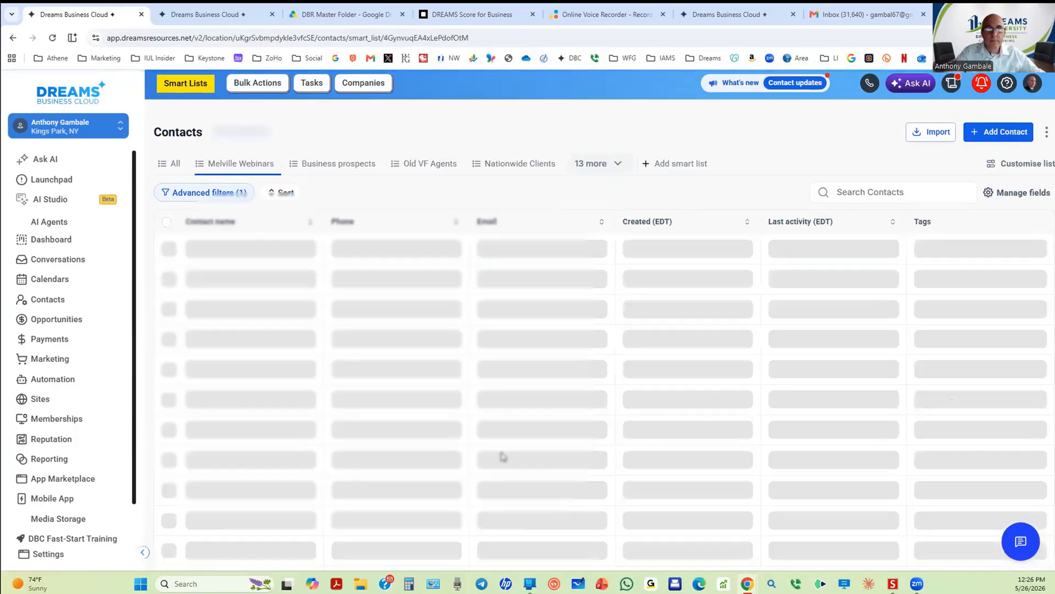
pyautogui.scroll(-20, 455, 419)
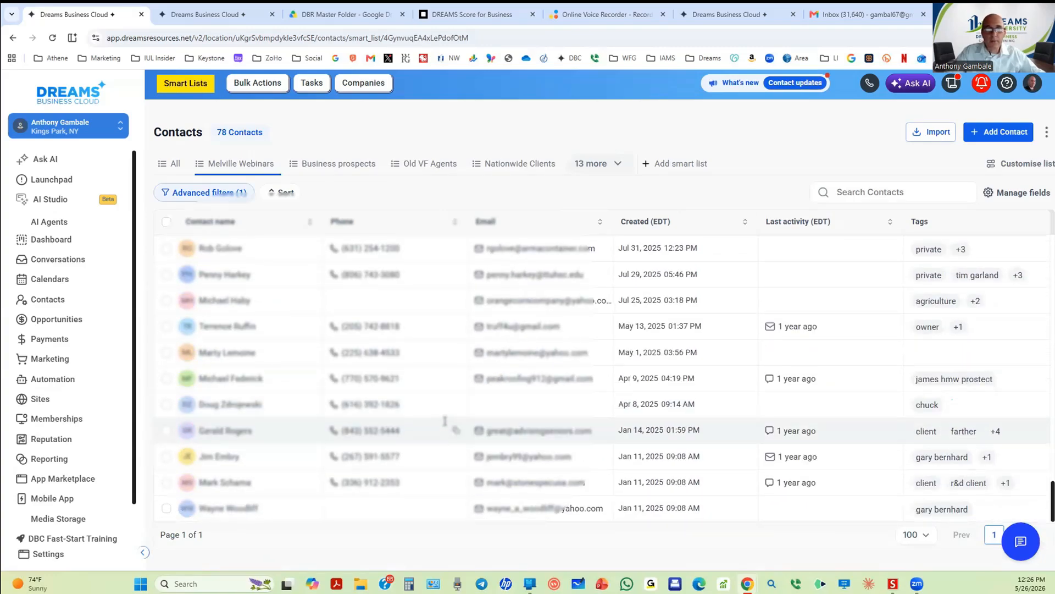
pyautogui.scroll(20, 446, 422)
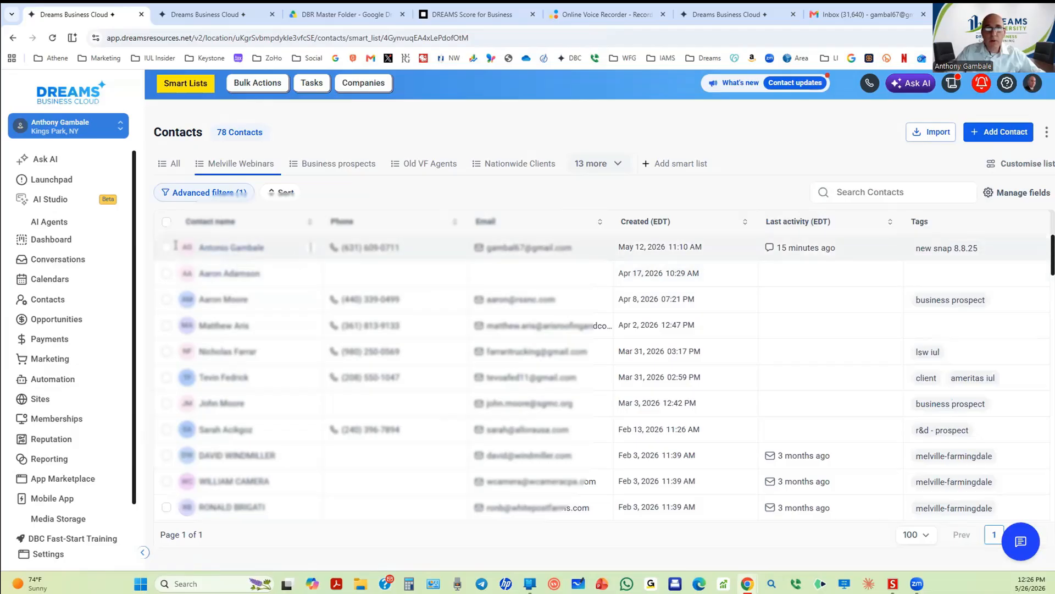
pyautogui.click(167, 221)
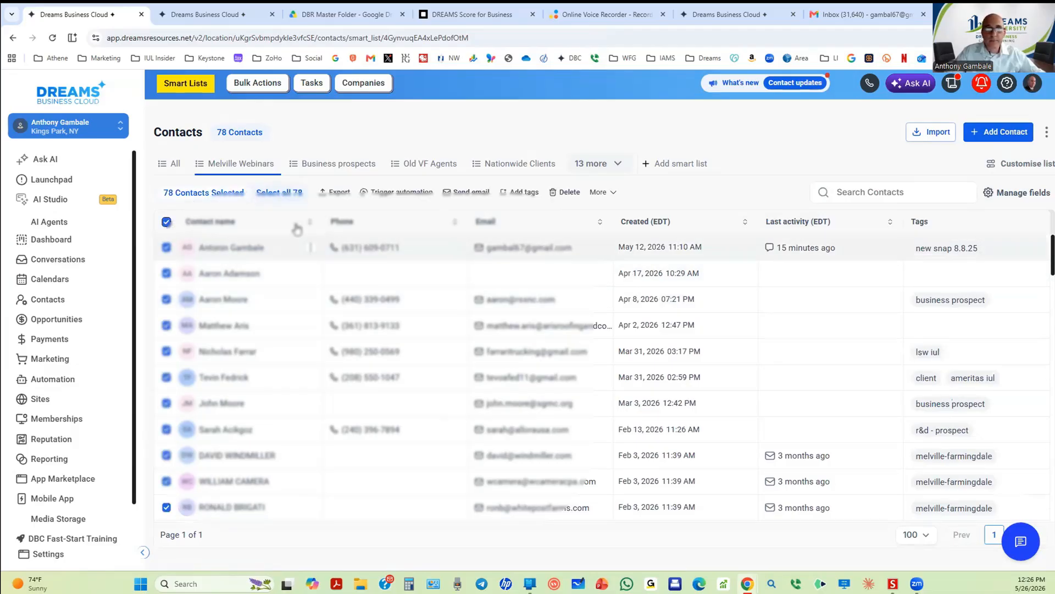
pyautogui.click(281, 193)
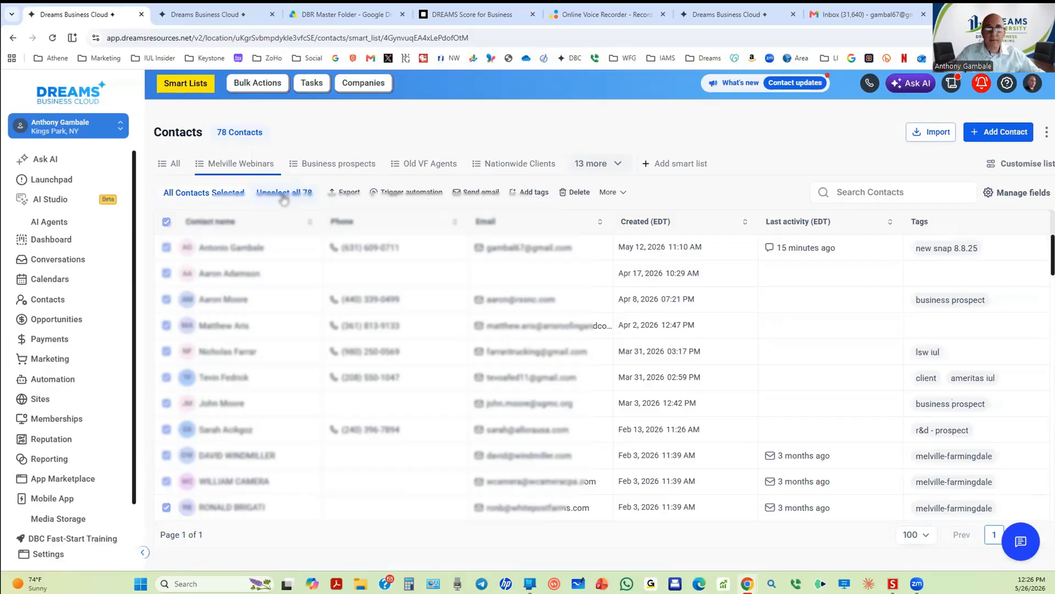
# Step: Open Add tags, search existing tags for 'dreams', then close the form without adding any tag
pyautogui.click(529, 192)
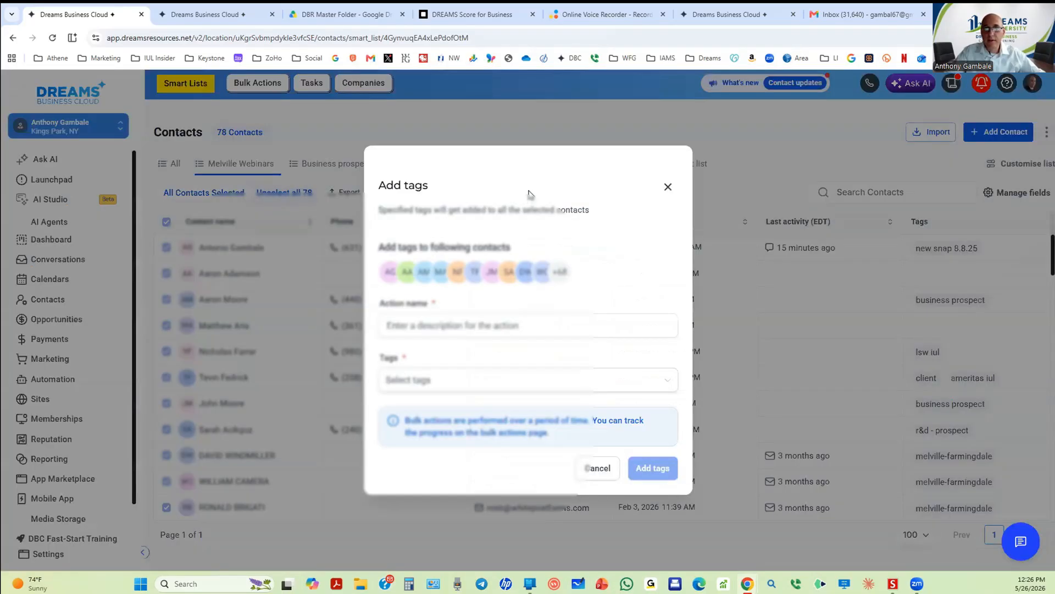
pyautogui.click(418, 380)
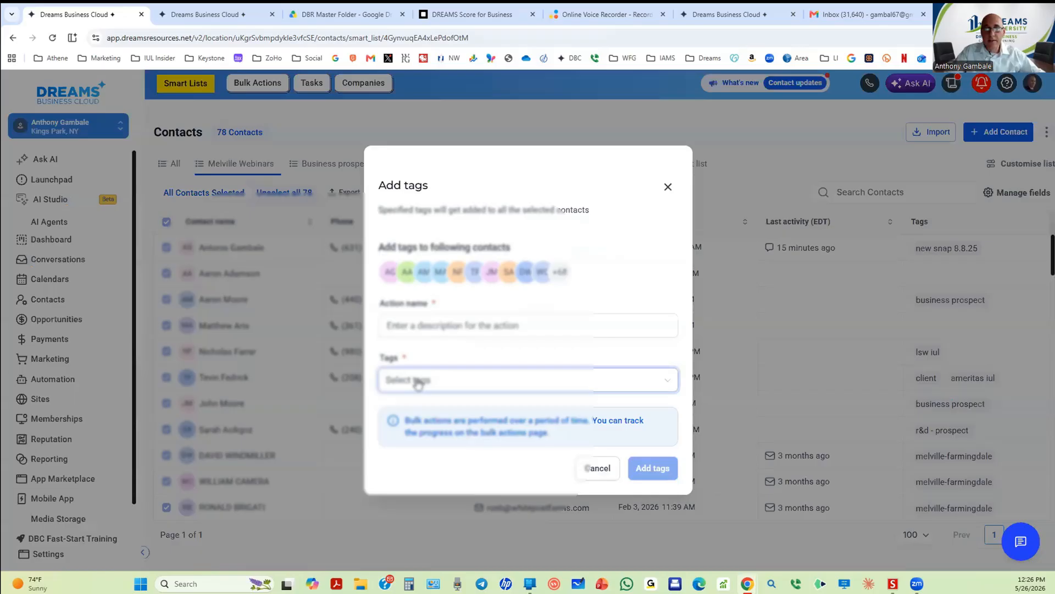
pyautogui.click(435, 165)
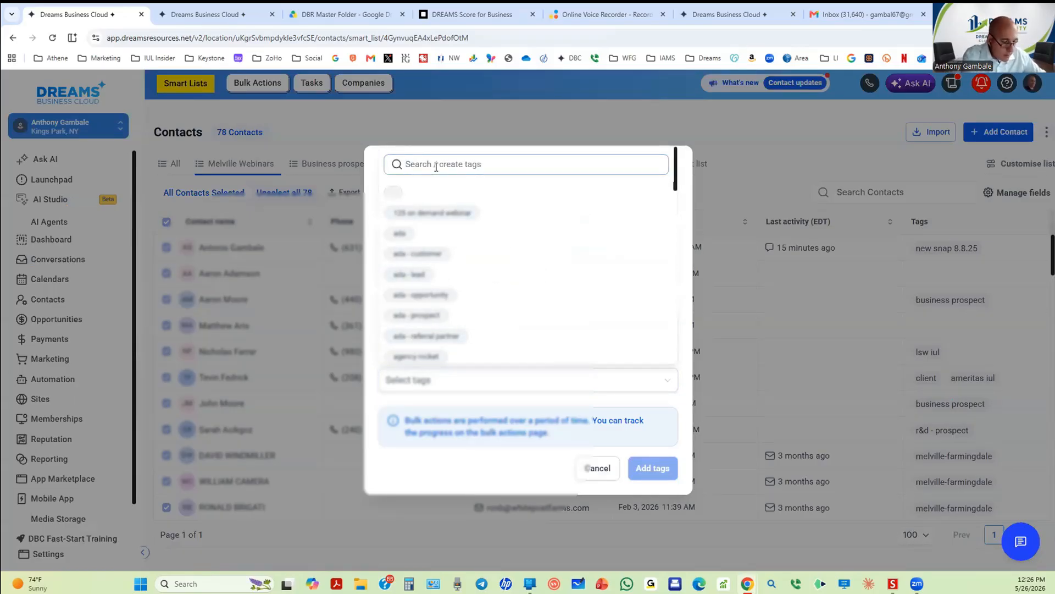
pyautogui.write('d')
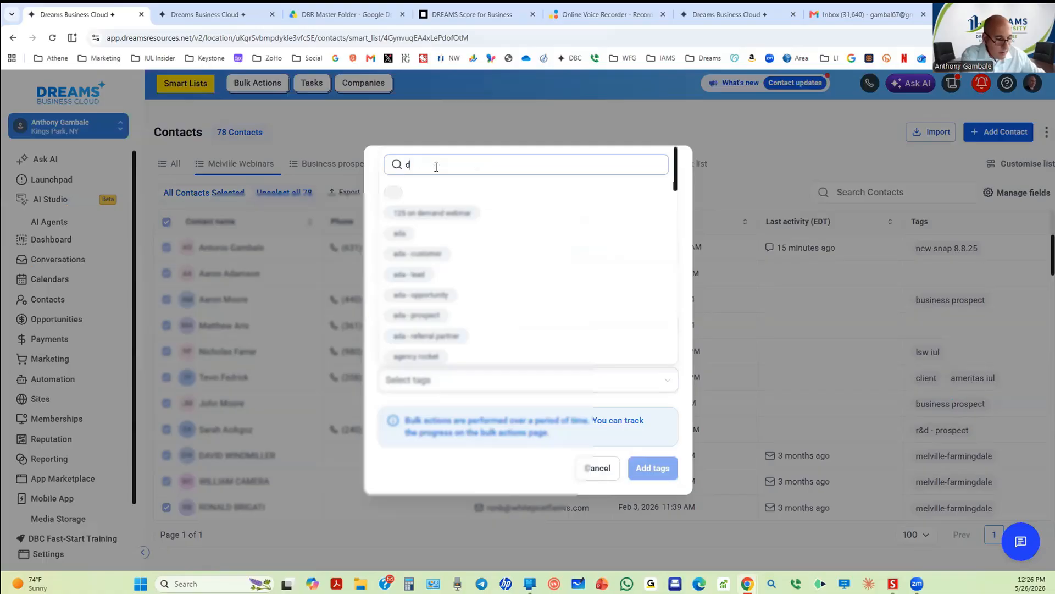
pyautogui.write('reams')
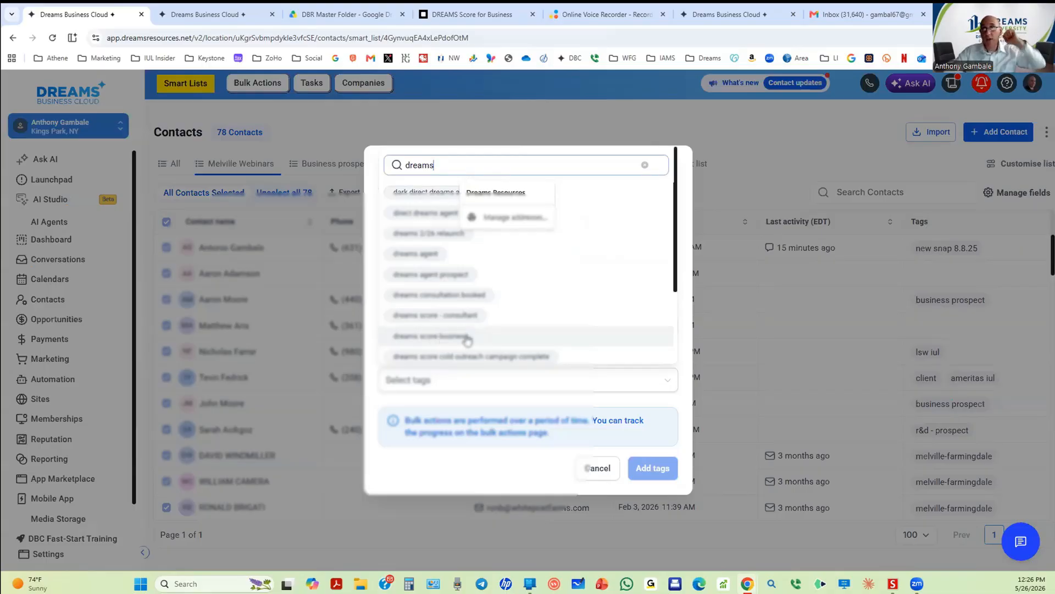
pyautogui.click(798, 136)
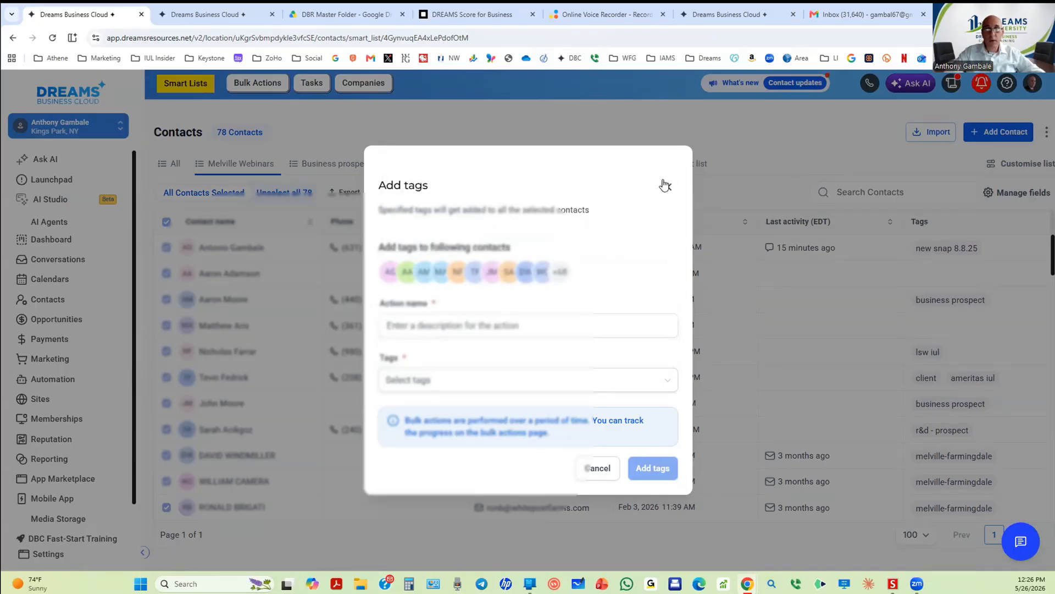
pyautogui.click(666, 185)
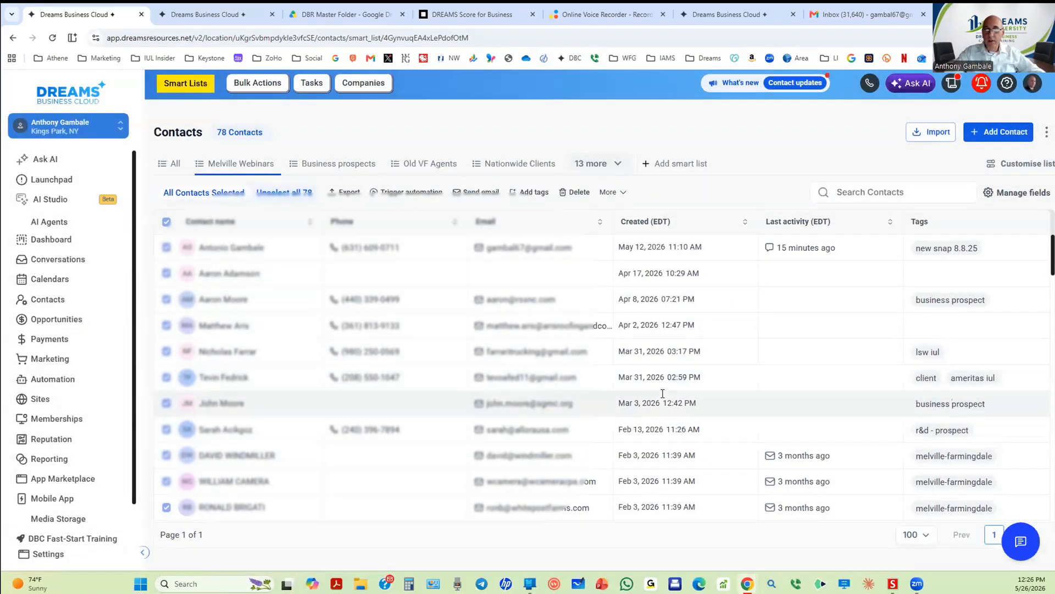
# Step: Go to Sites > Forms > Builder and open the 404 Support Form from All Forms
pyautogui.click(41, 400)
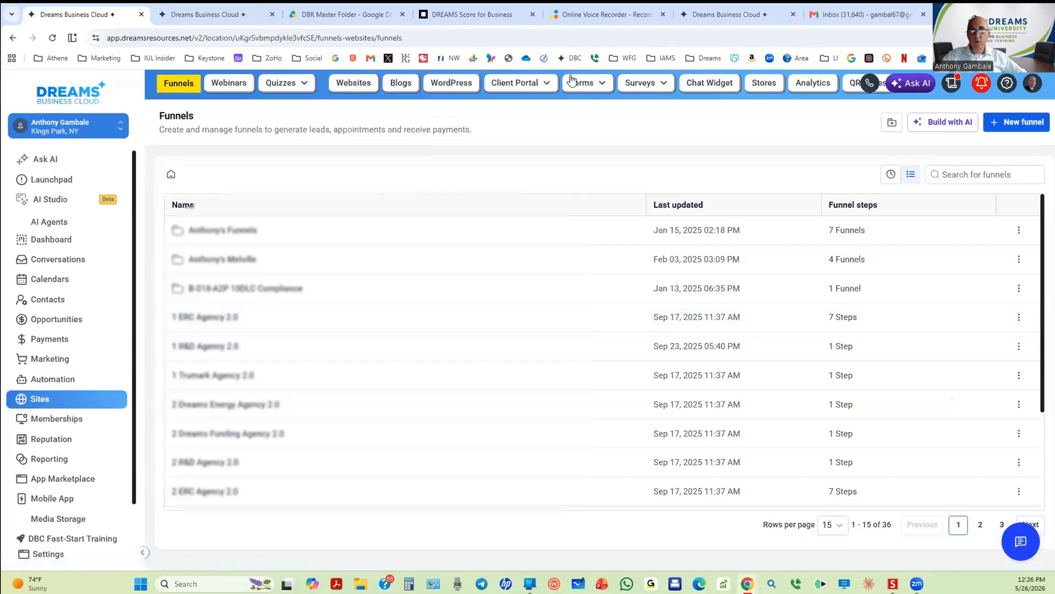
pyautogui.click(572, 83)
pyautogui.click(573, 92)
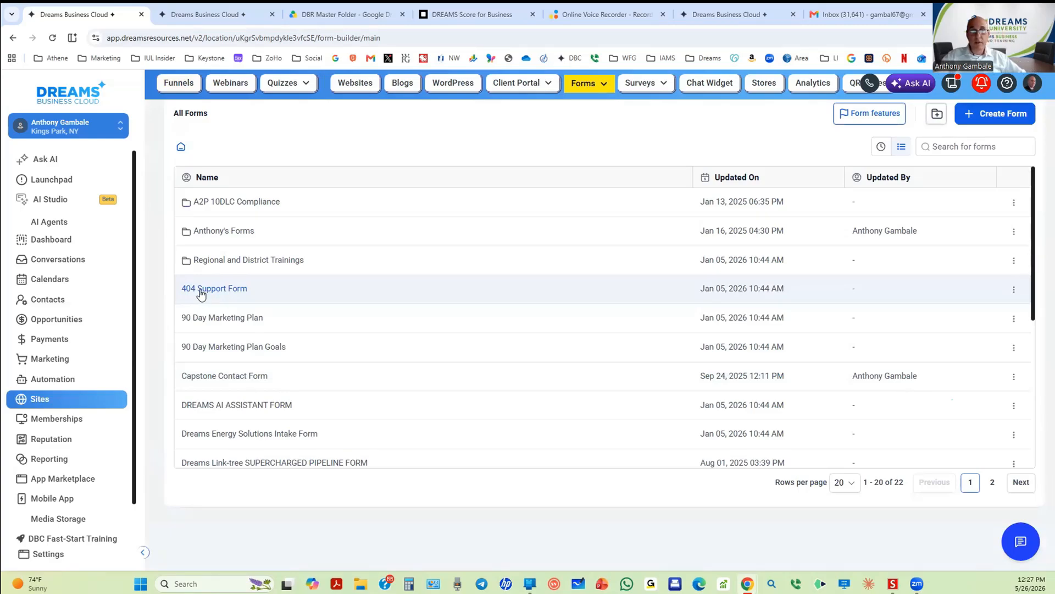
pyautogui.click(232, 288)
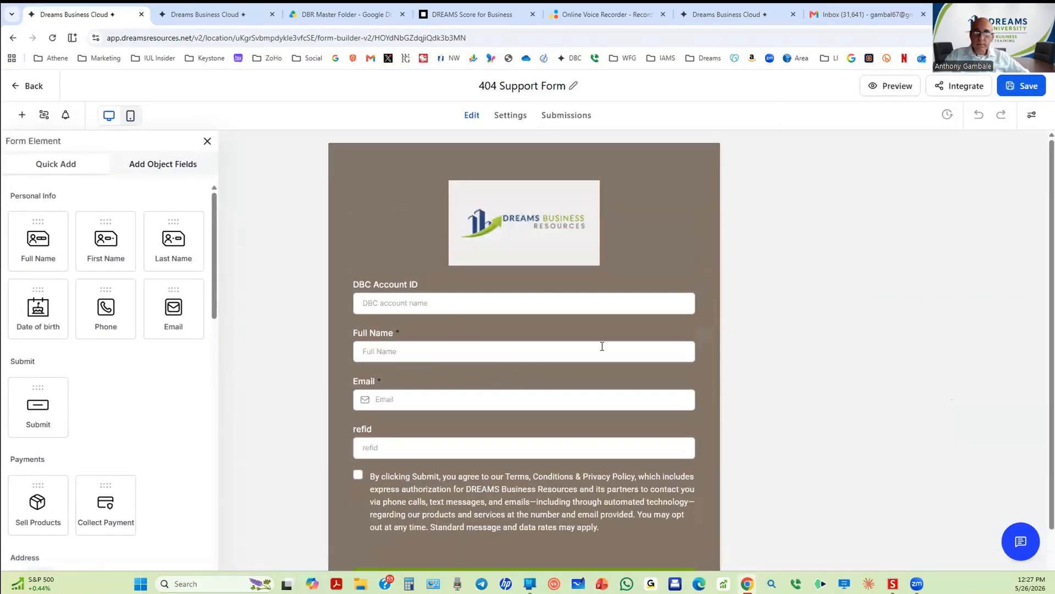
pyautogui.scroll(-1, 617, 303)
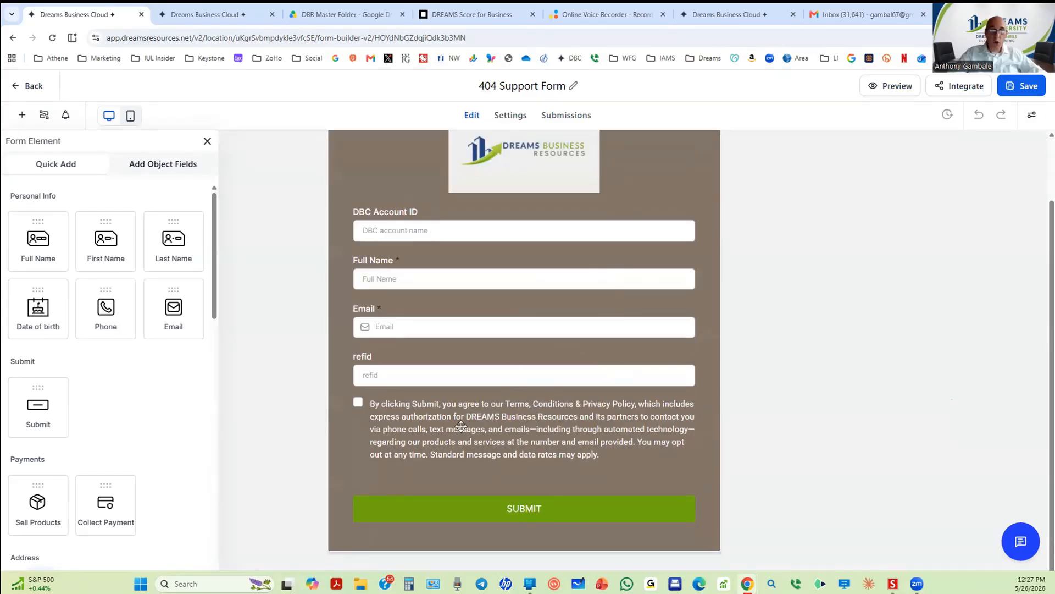
pyautogui.scroll(1, 507, 366)
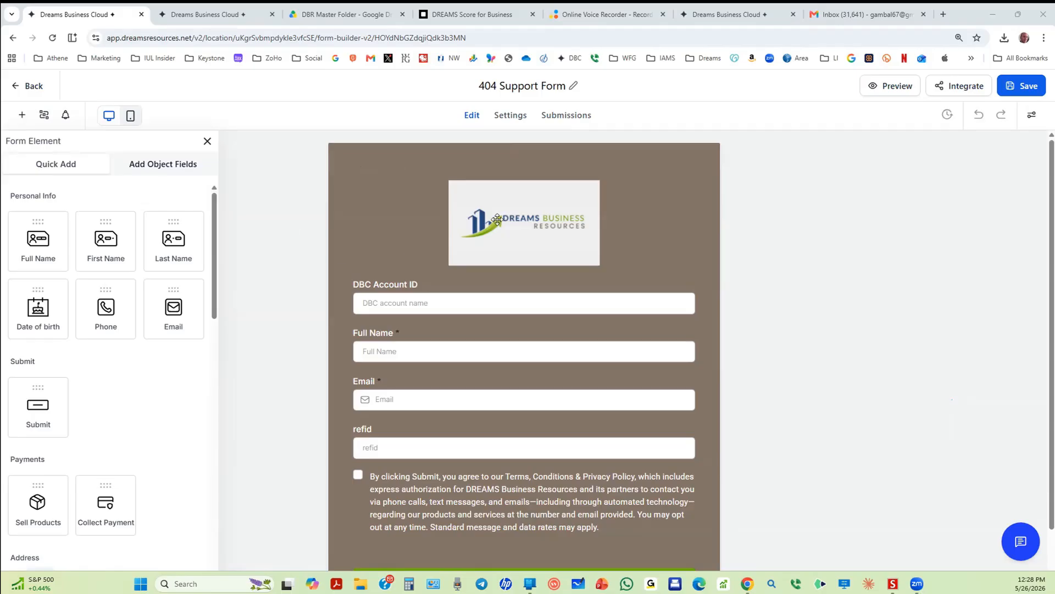
# Step: Back in the forms list, start a new form using the From templates option
pyautogui.click(32, 90)
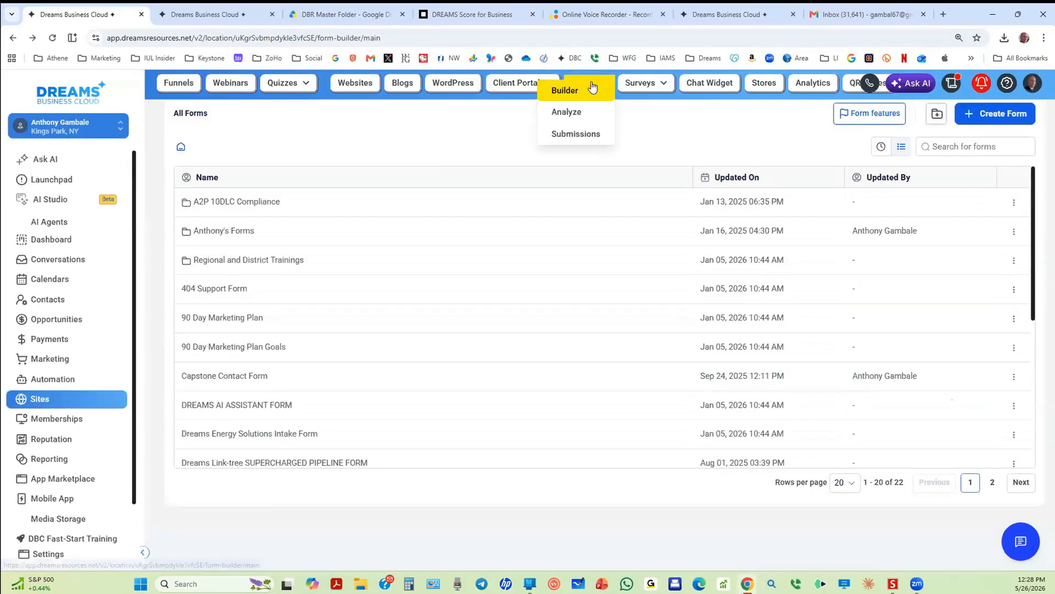
pyautogui.click(1005, 116)
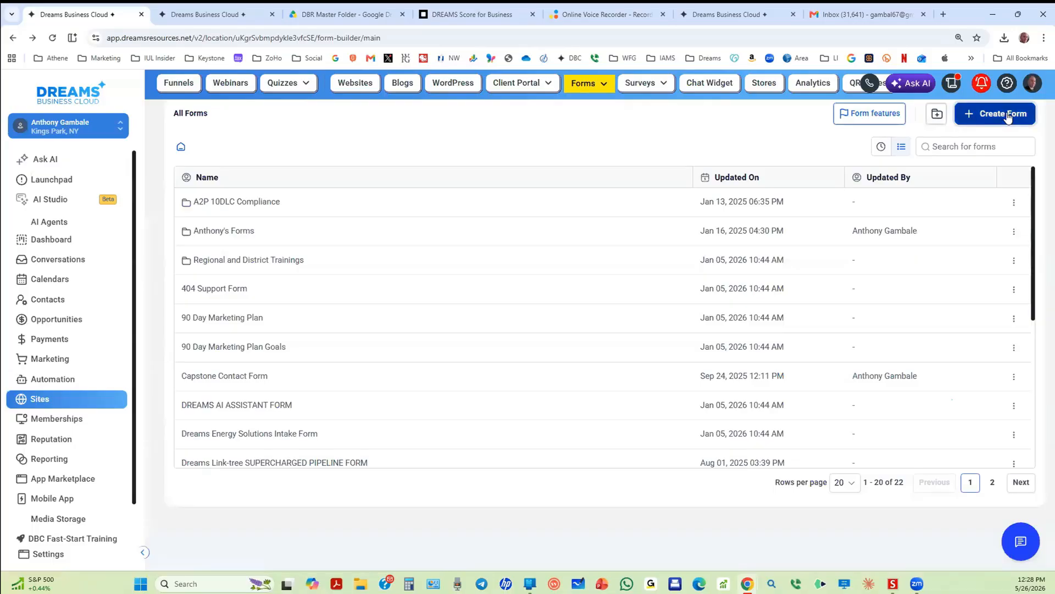
pyautogui.click(643, 311)
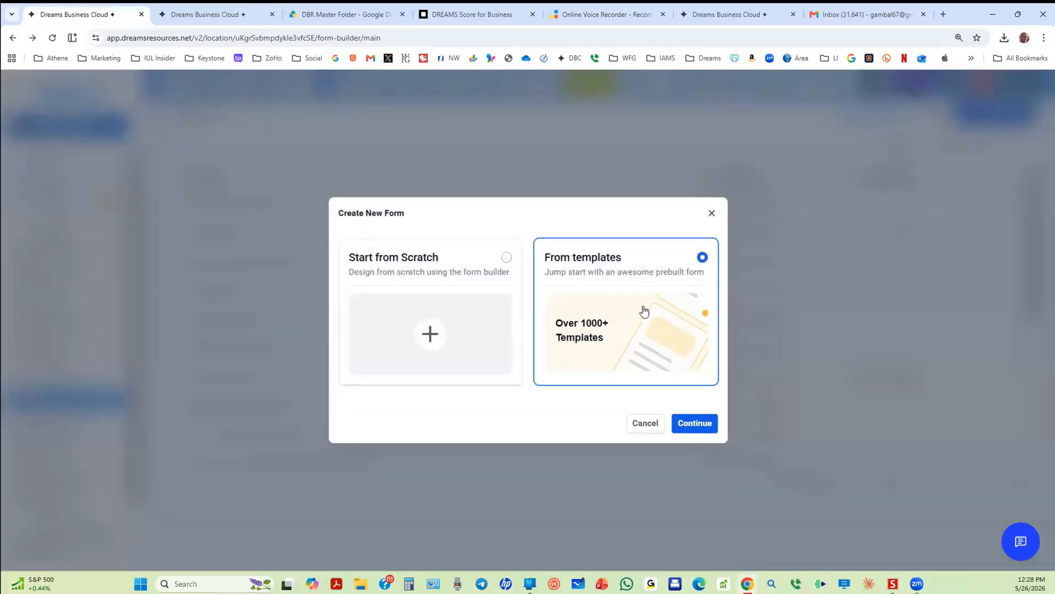
pyautogui.click(694, 424)
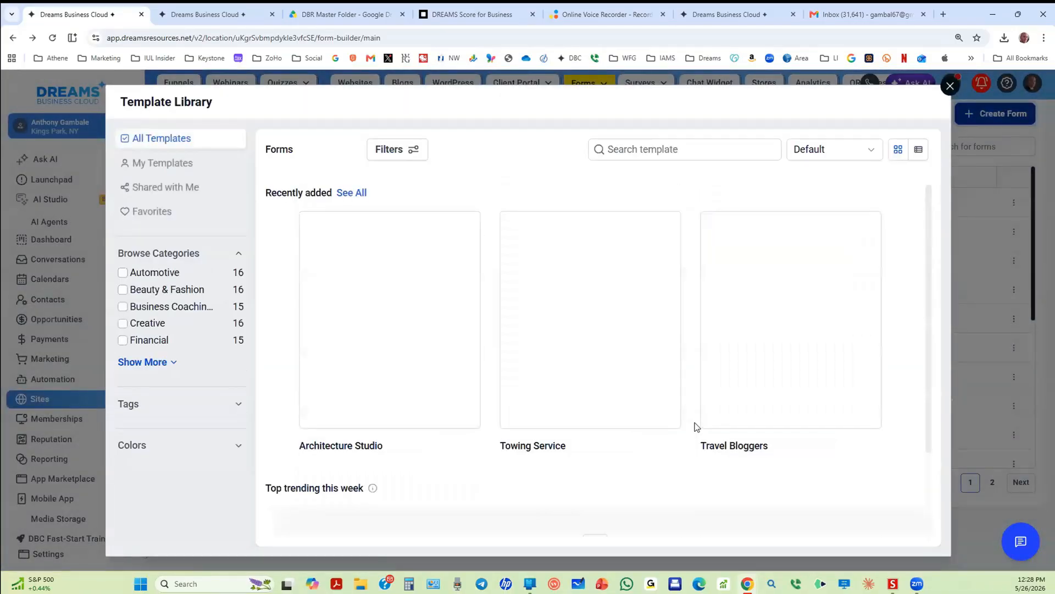
# Step: Filter templates to the Other category, preview Generic Sign Up, and create the form from it
pyautogui.moveTo(552, 285)
pyautogui.scroll(-2, 836, 330)
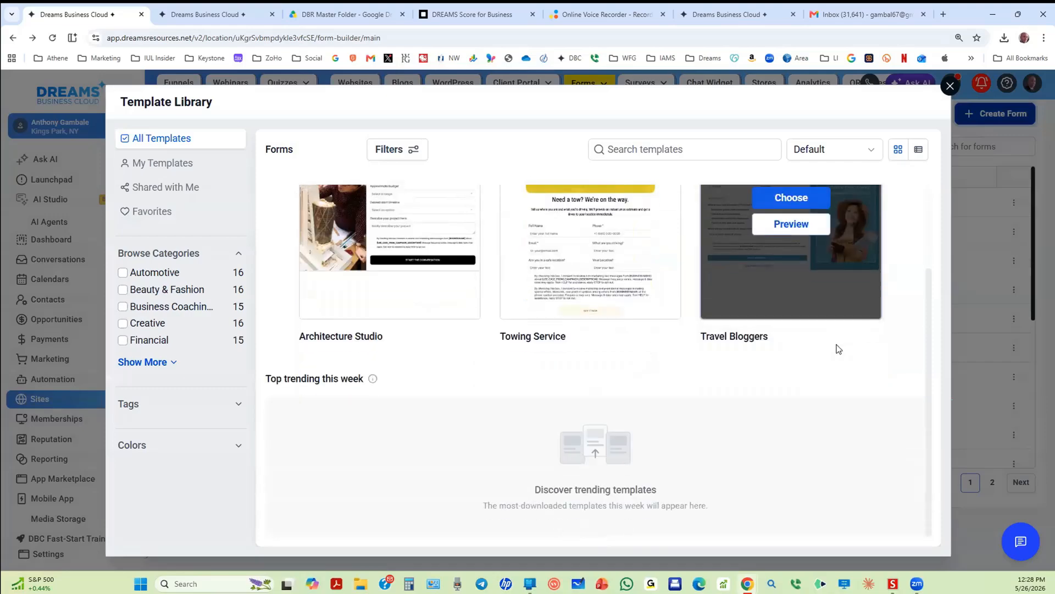
pyautogui.scroll(2, 834, 348)
pyautogui.click(144, 362)
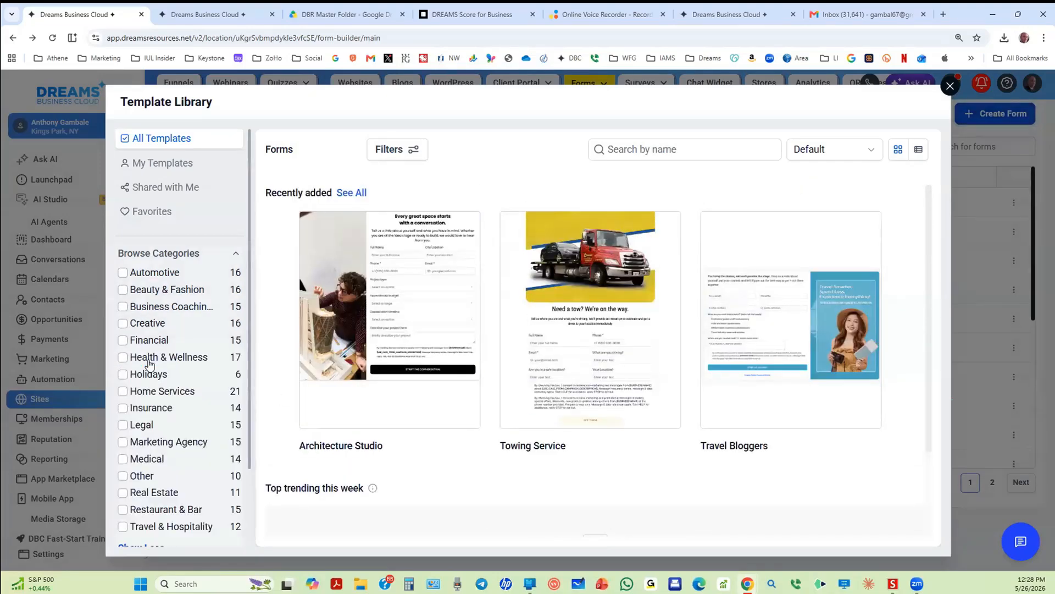
pyautogui.scroll(-2, 153, 339)
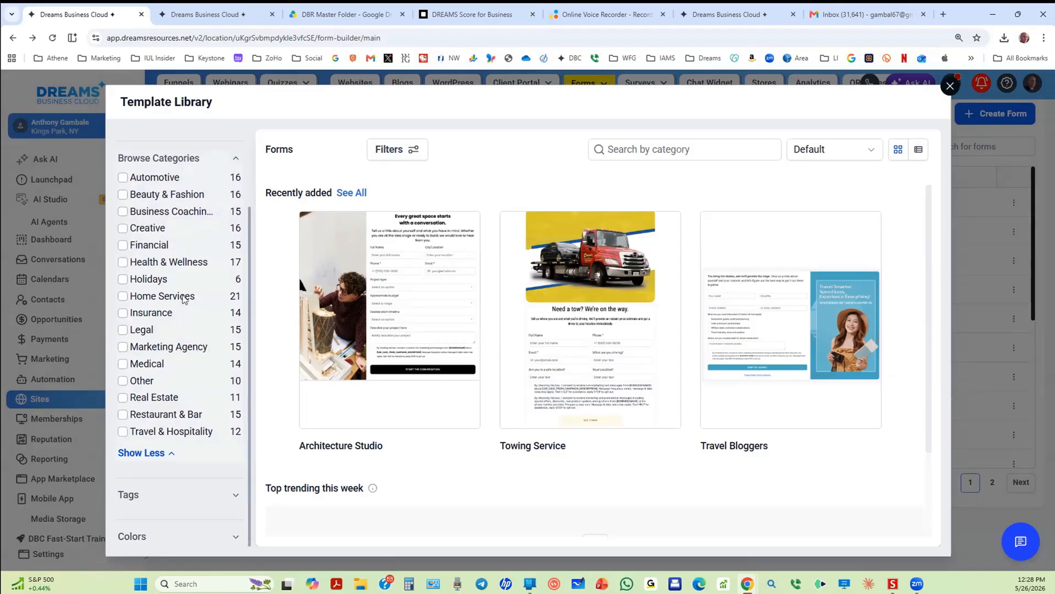
pyautogui.click(155, 383)
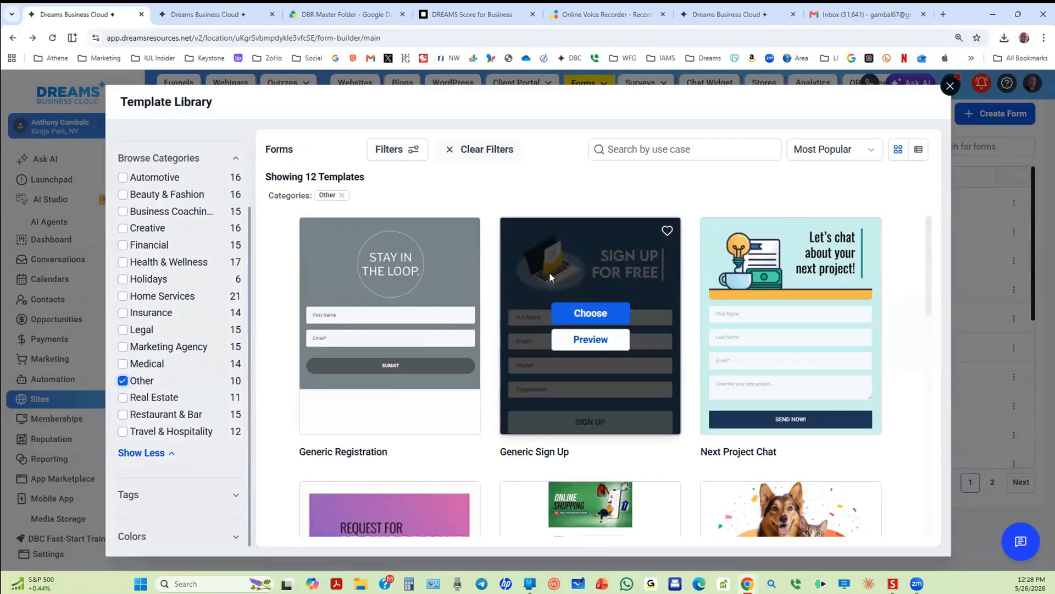
pyautogui.click(592, 341)
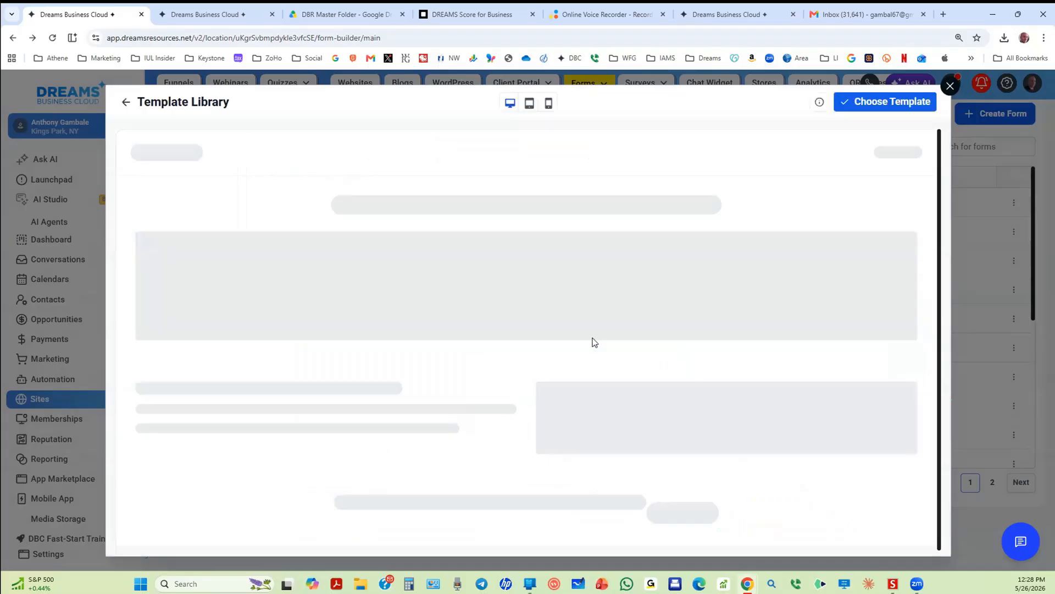
pyautogui.scroll(-4, 523, 339)
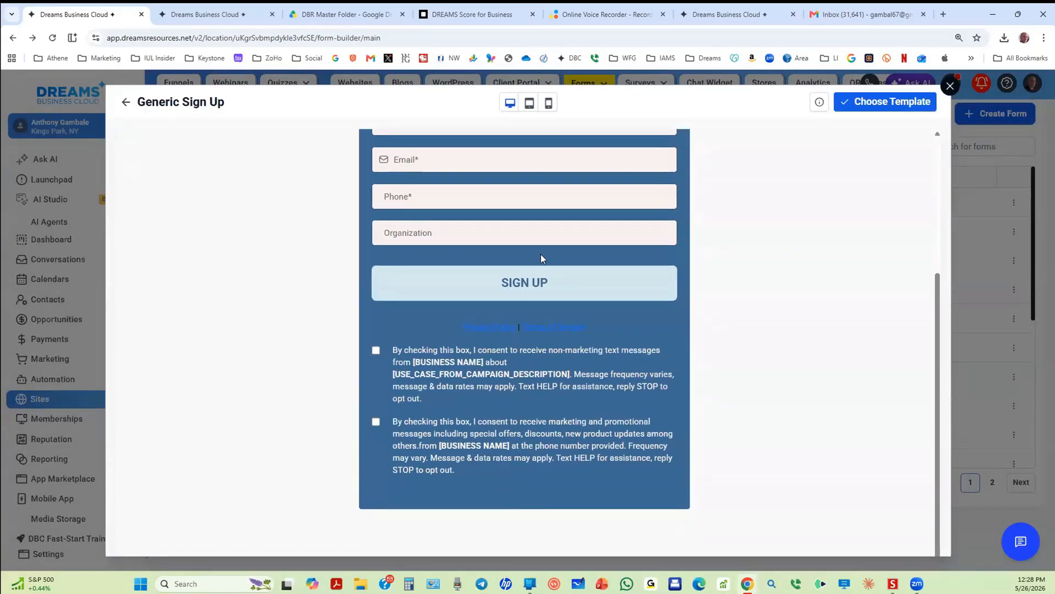
pyautogui.scroll(4, 543, 259)
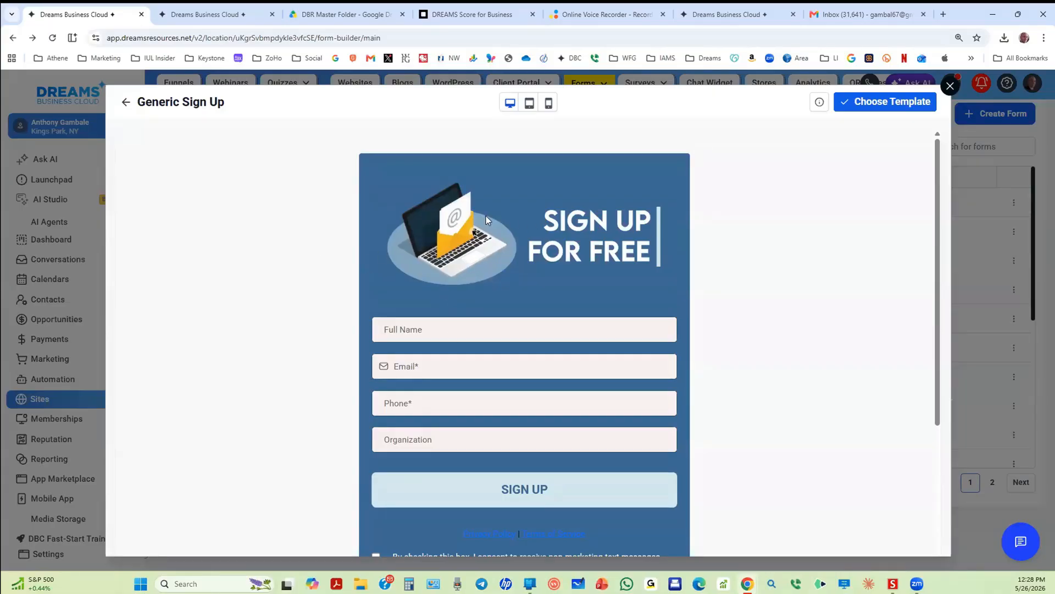
pyautogui.click(880, 110)
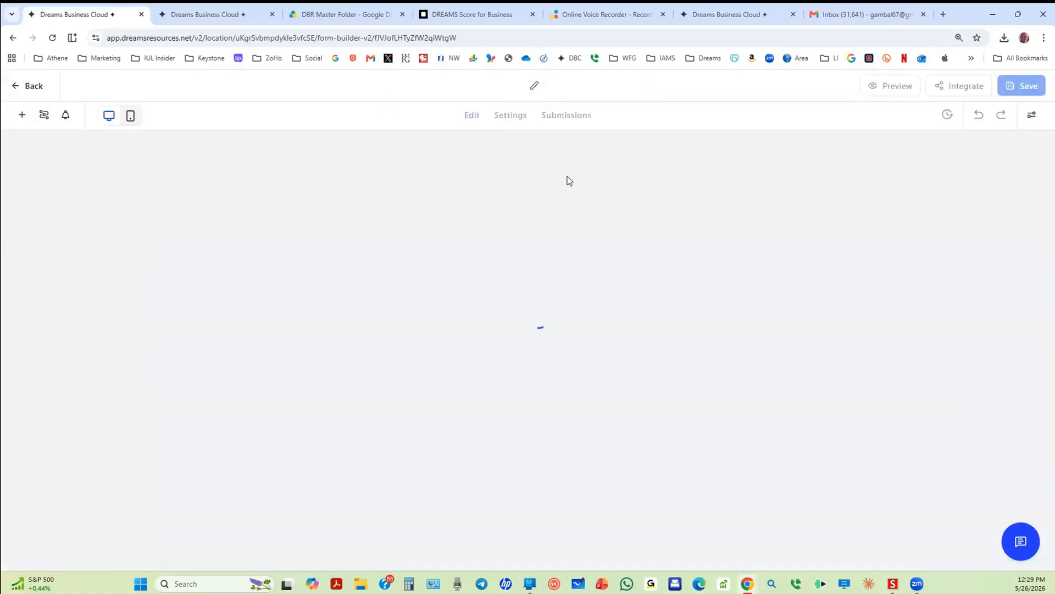
# Step: Retitle the form from Lead Generation to 'Dreams Score for business', save it, and return to All Forms
pyautogui.click(530, 85)
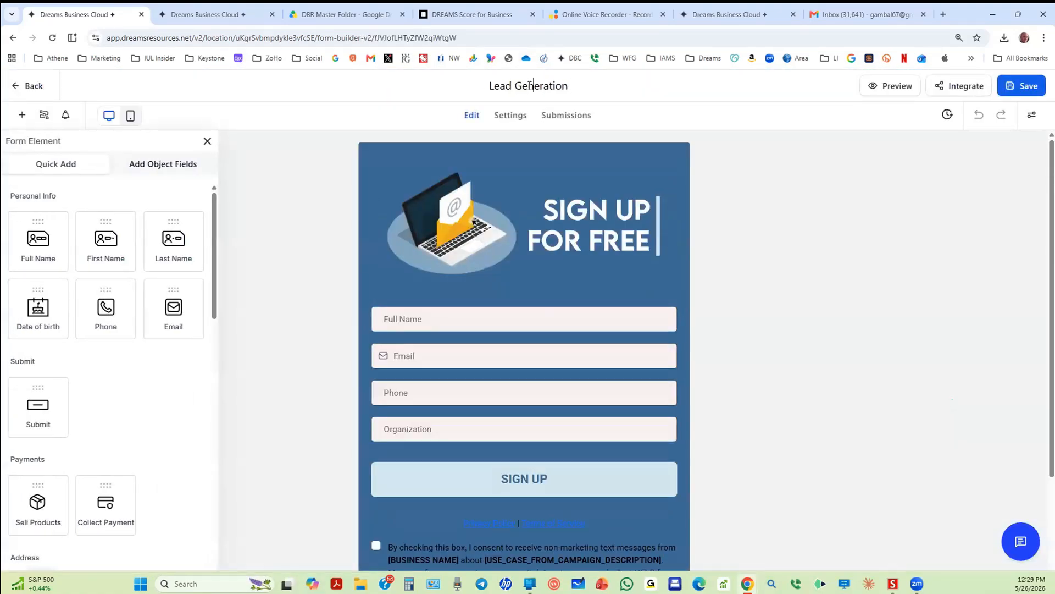
pyautogui.press('BackSpace')
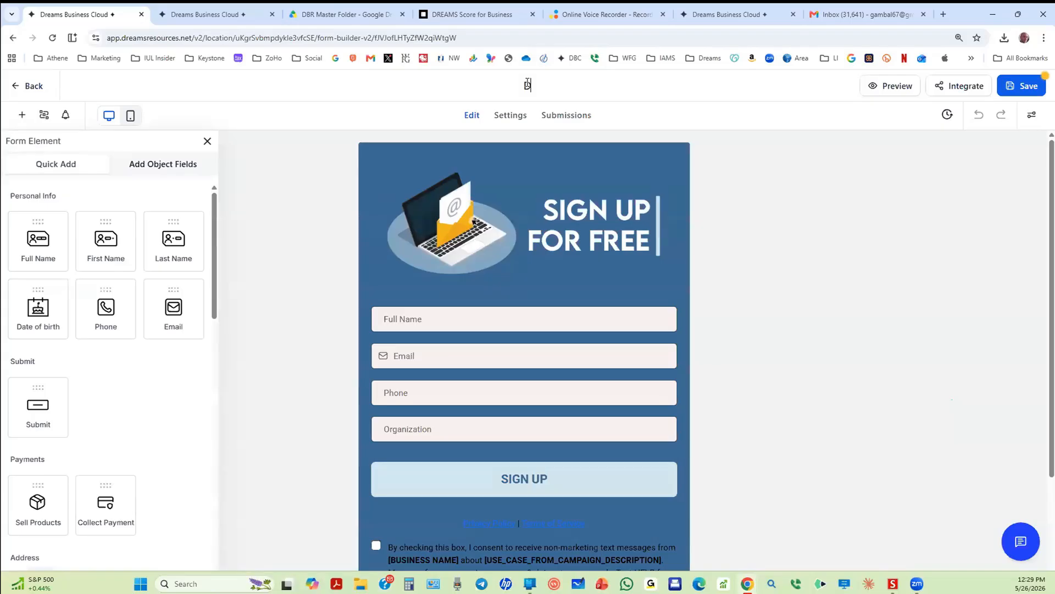
pyautogui.write('Dreams Sco')
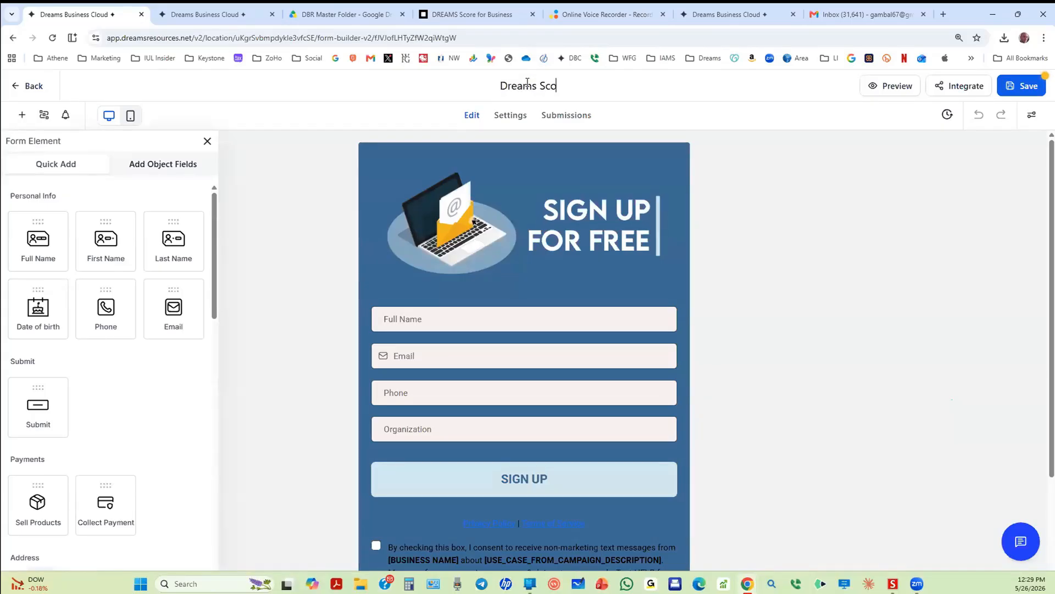
pyautogui.write('re for busin')
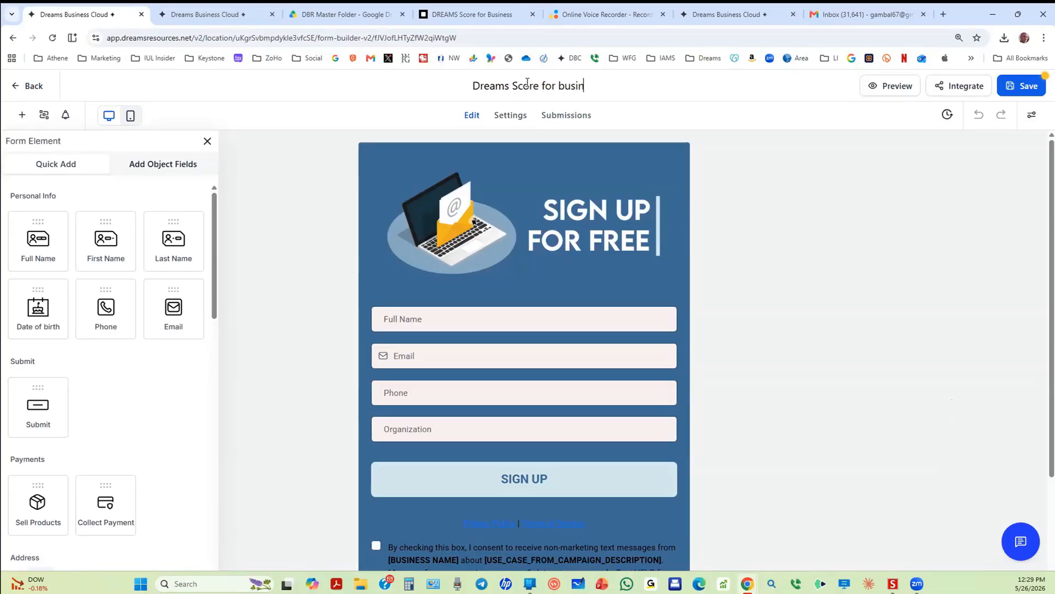
pyautogui.write('ess')
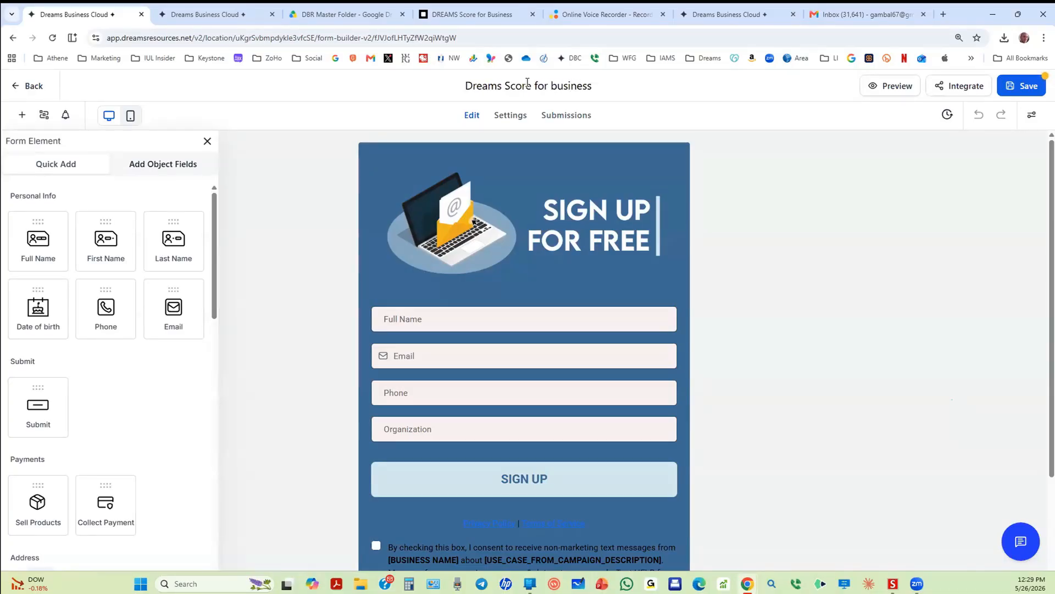
pyautogui.rightClick(667, 8)
pyautogui.click(1017, 85)
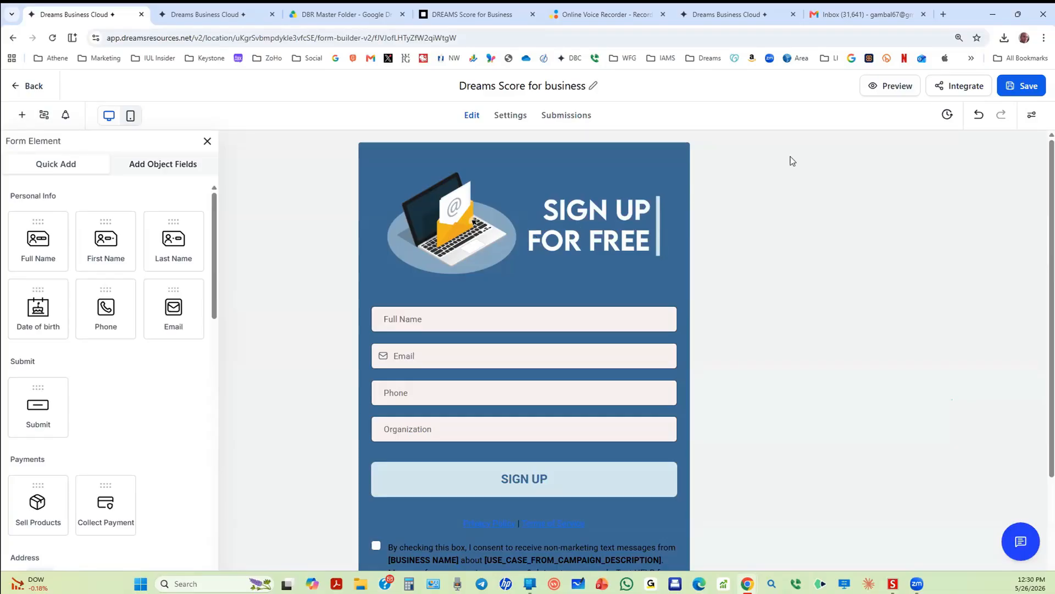
pyautogui.click(1028, 83)
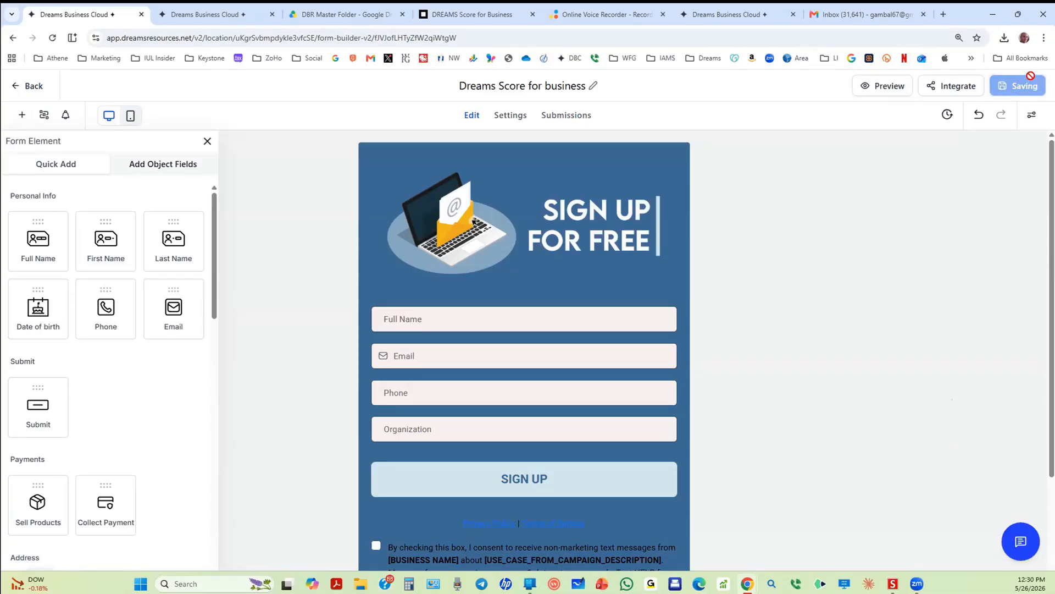
pyautogui.click(33, 87)
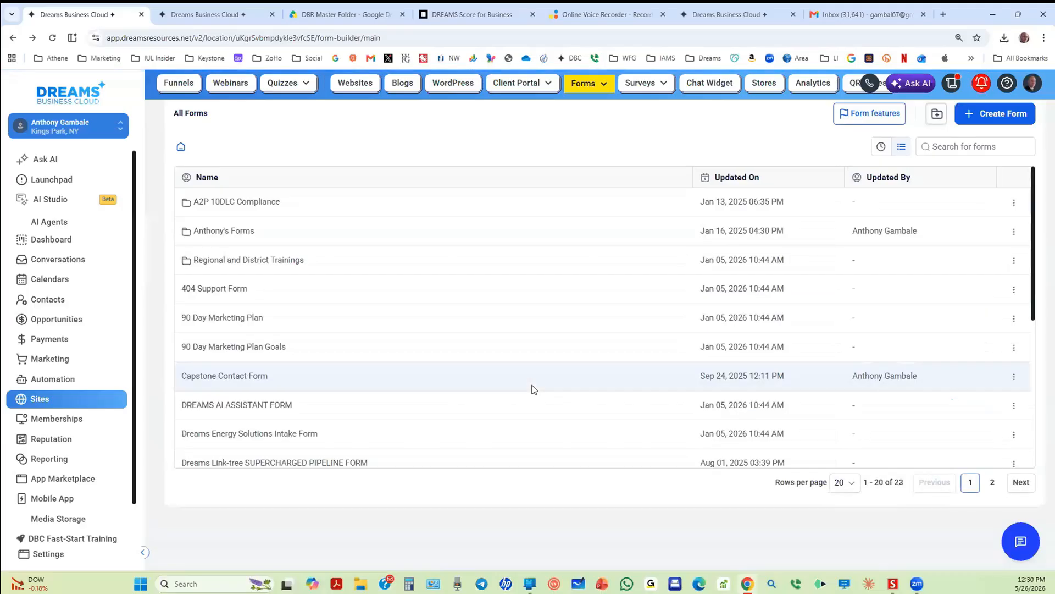